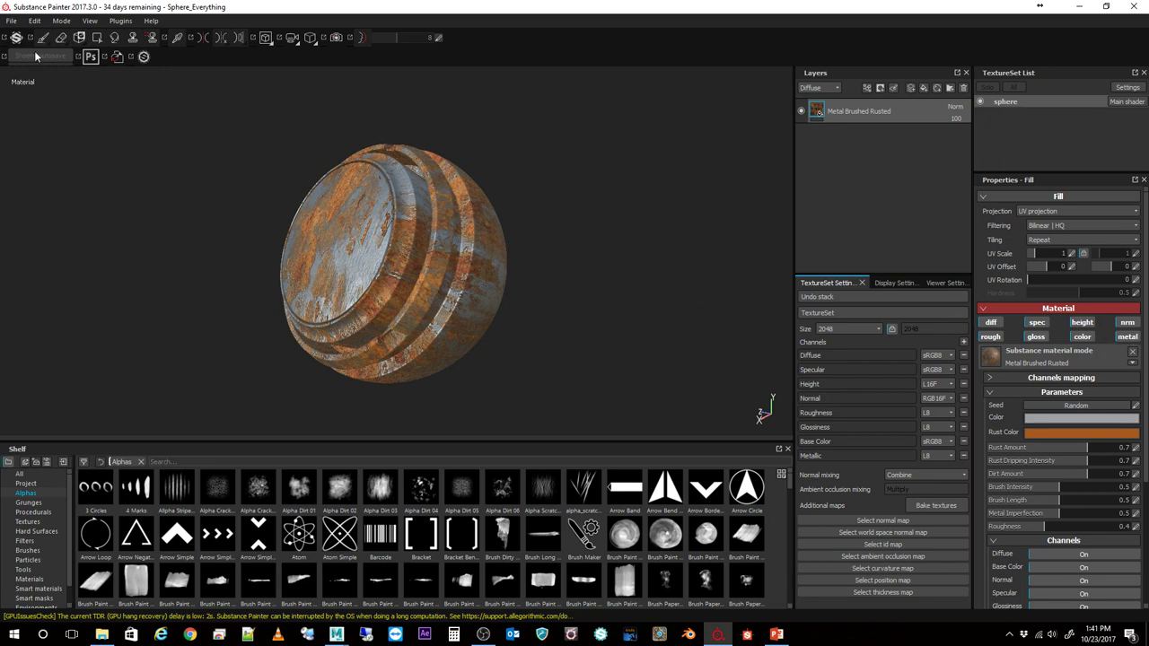
Export the sphere texture set as EXR files with the PBR_Everything configuration and open the output folder.
{"action": "left_click", "coordinate": [16, 24]}
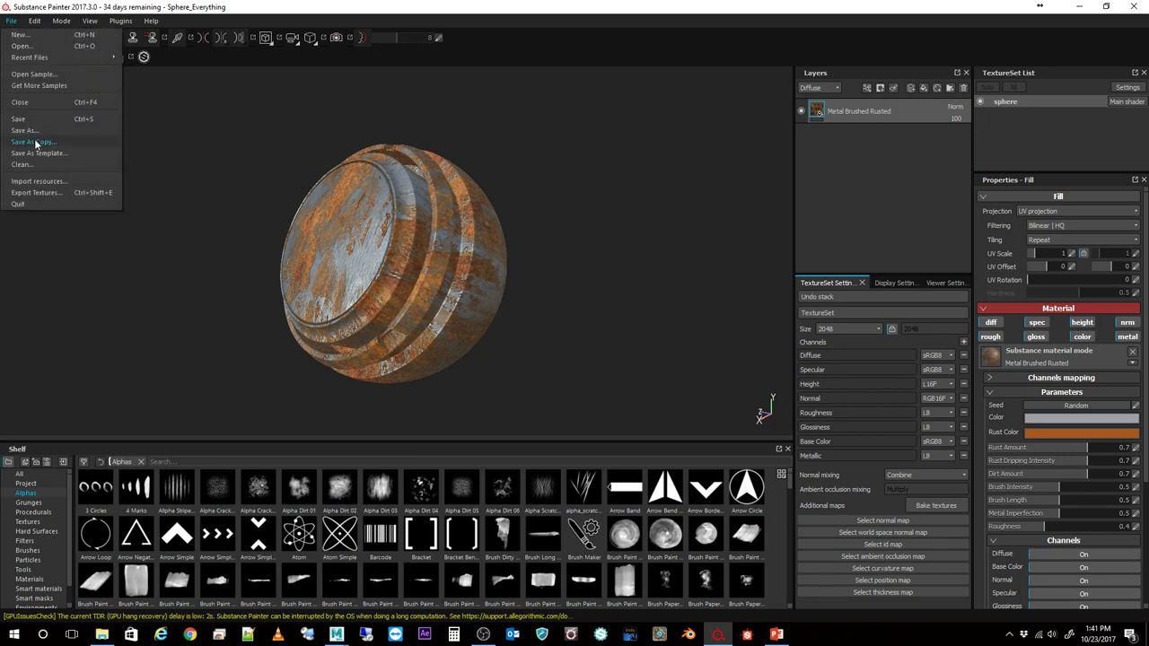
{"action": "left_click", "coordinate": [34, 193]}
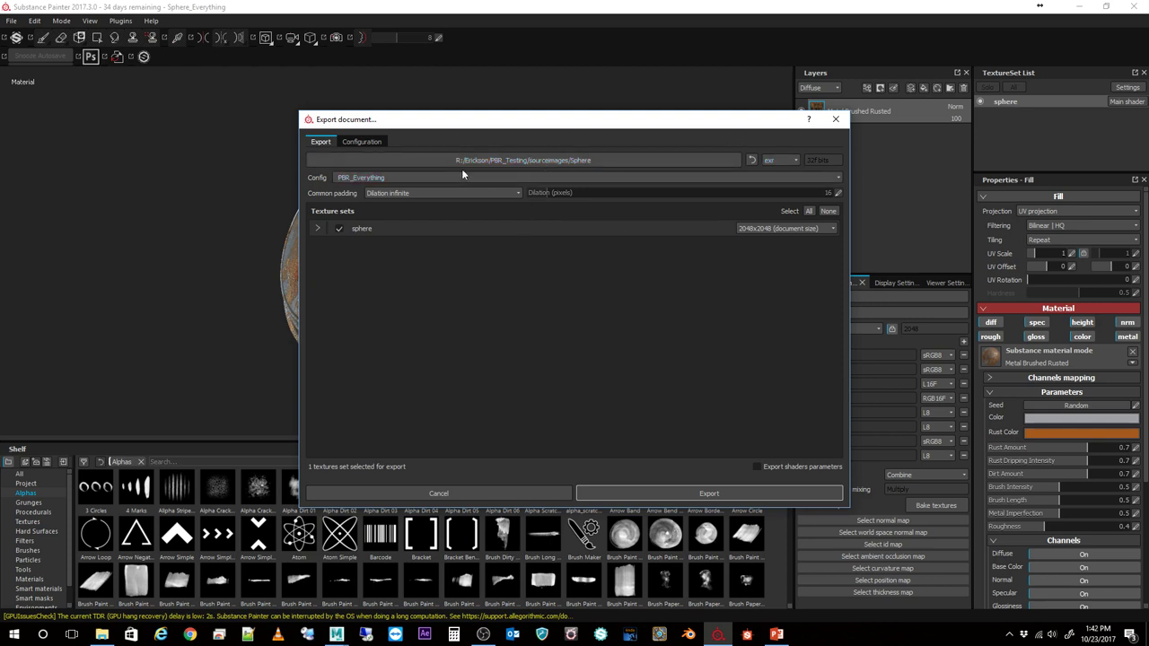
{"action": "left_click", "coordinate": [317, 230]}
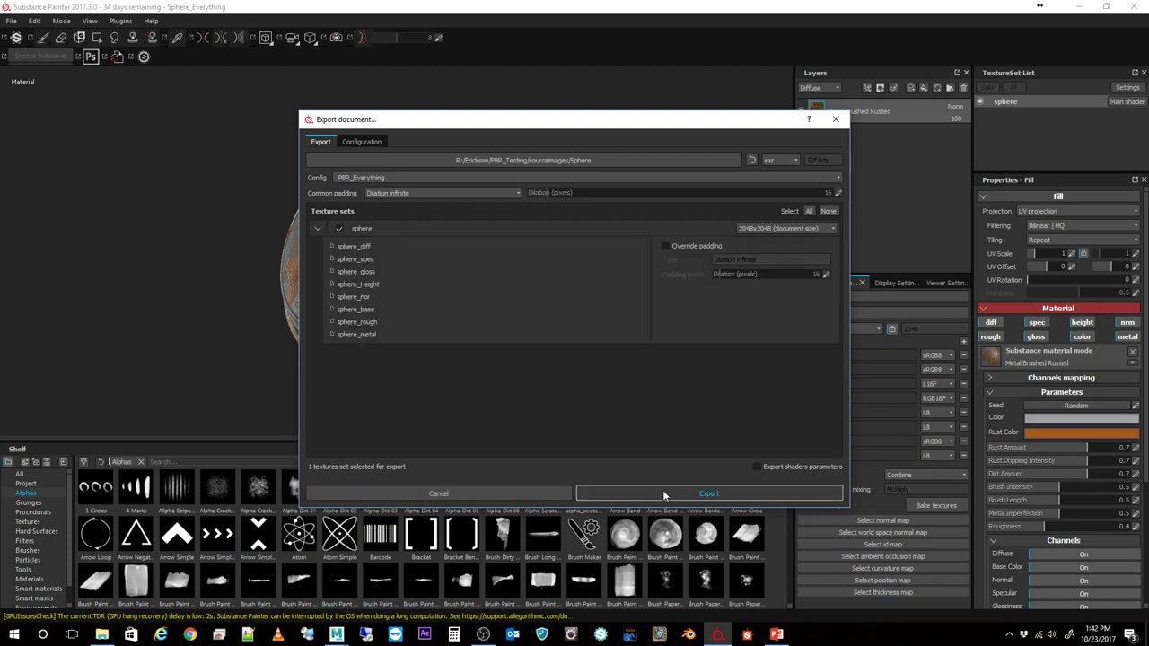
{"action": "left_click", "coordinate": [703, 494]}
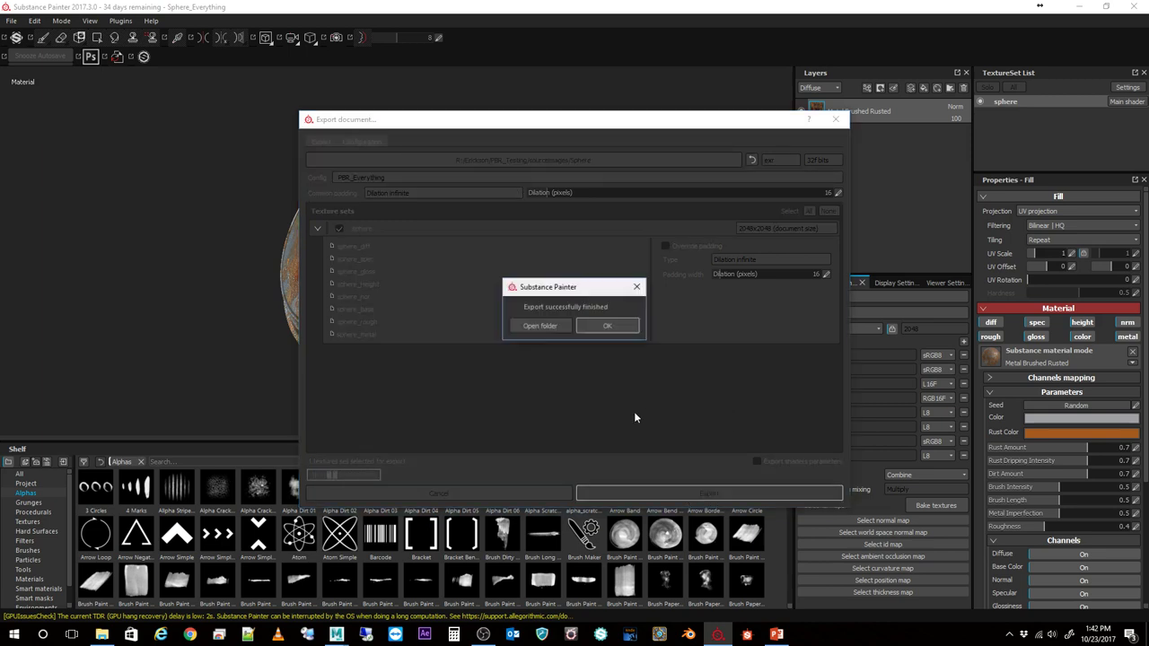
{"action": "left_click", "coordinate": [547, 328]}
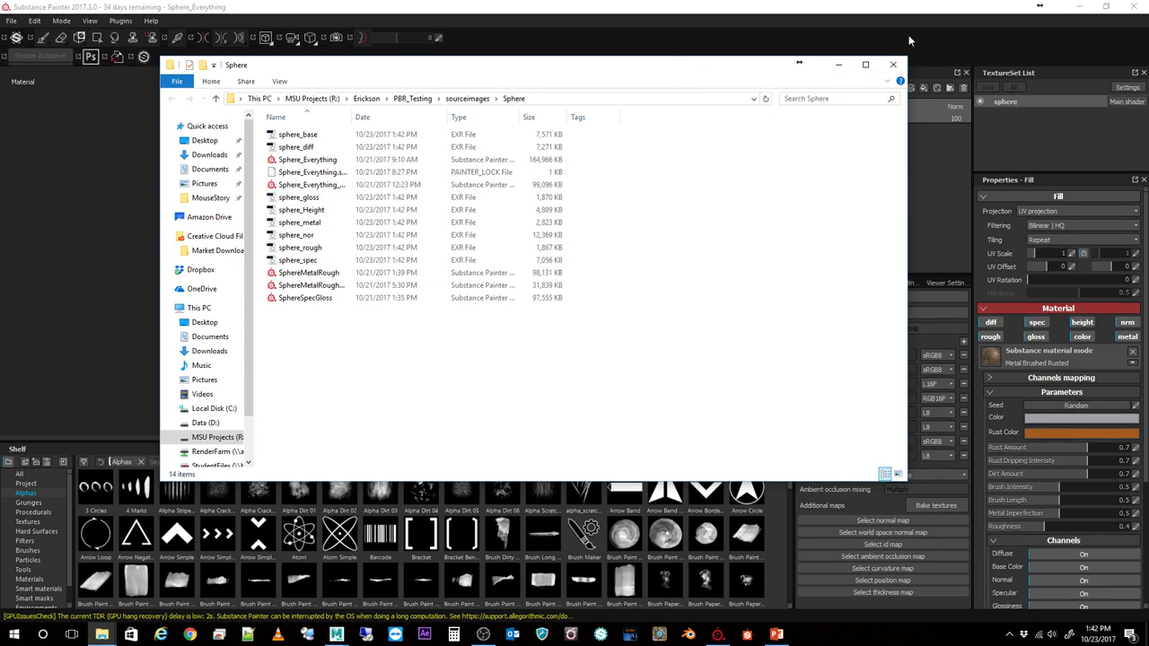
Close Substance Painter, saving the project, and move the Sphere folder window to the other monitor to clear Maya.
{"action": "left_click", "coordinate": [1134, 7]}
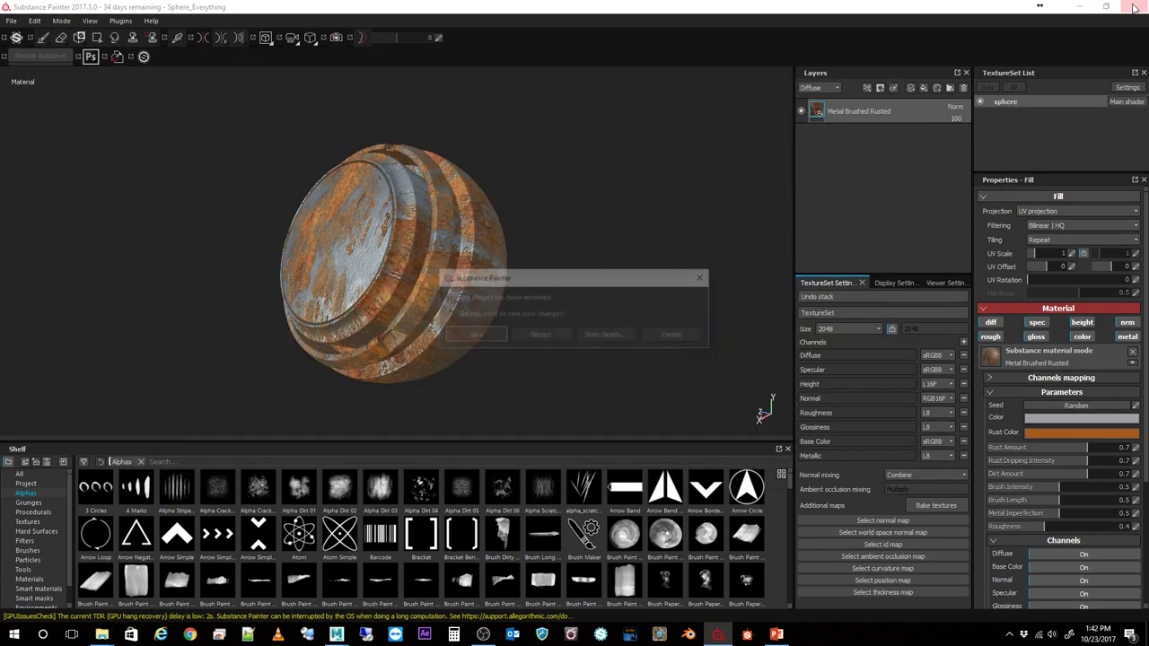
{"action": "left_click", "coordinate": [473, 335]}
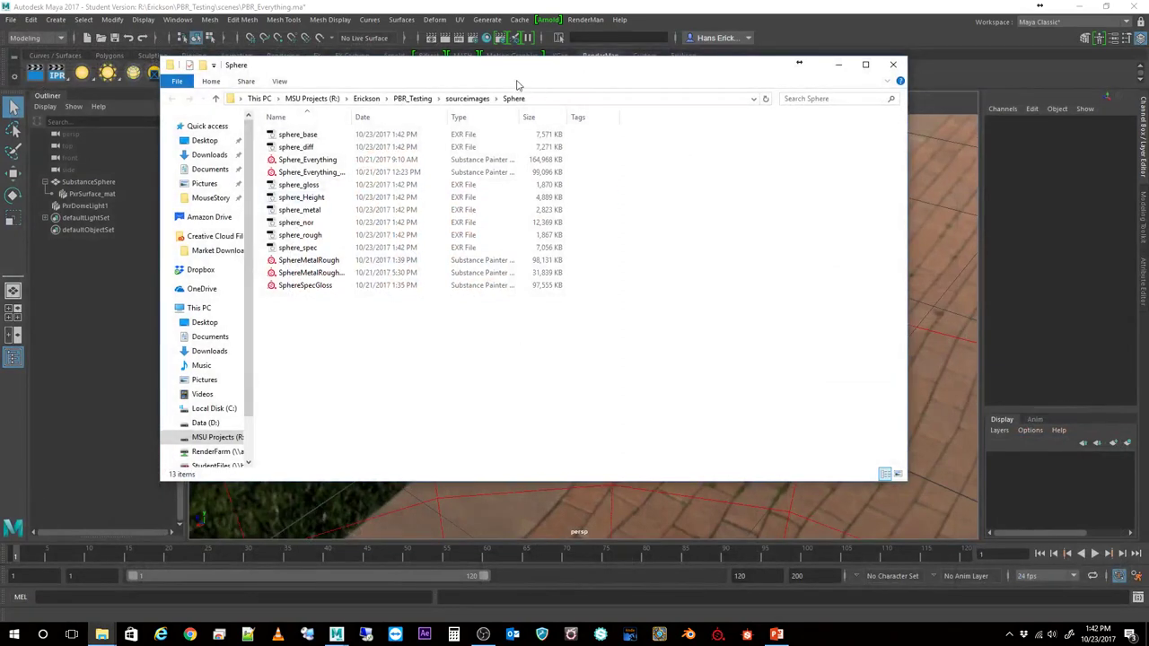
{"action": "left_click_drag", "start_coordinate": [516, 84], "coordinate": [1148, 110]}
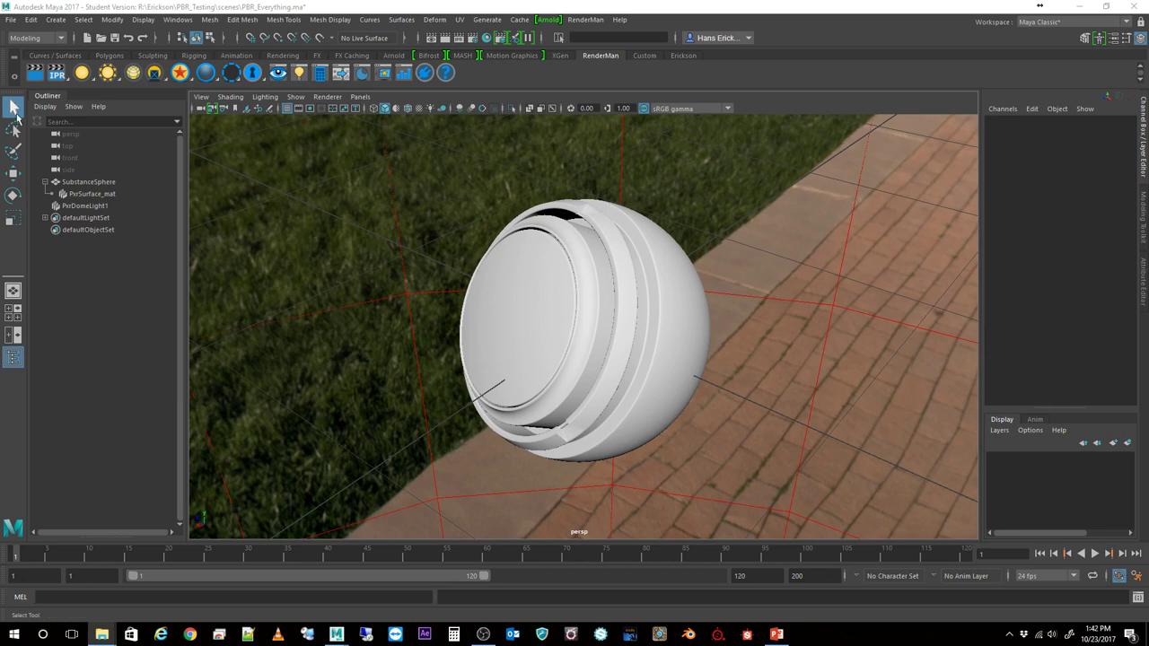
Open the Hypershade and show the attributes of PxrDisney_mat, leaving the window on the other monitor.
{"action": "left_click", "coordinate": [91, 198]}
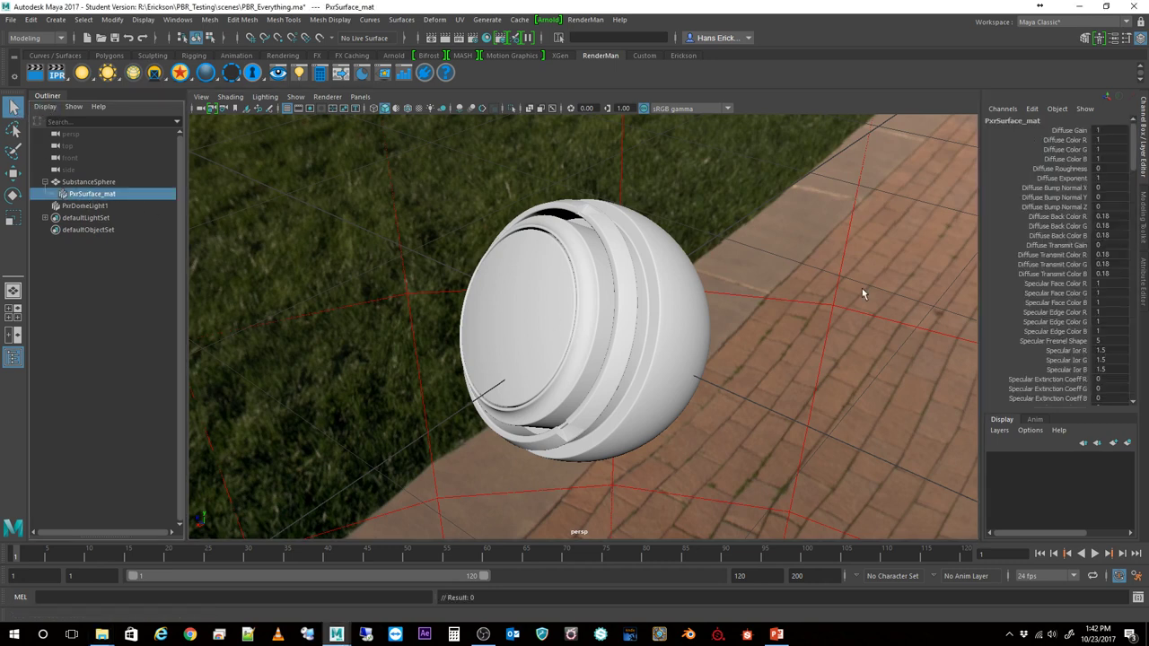
{"action": "left_click", "coordinate": [488, 38]}
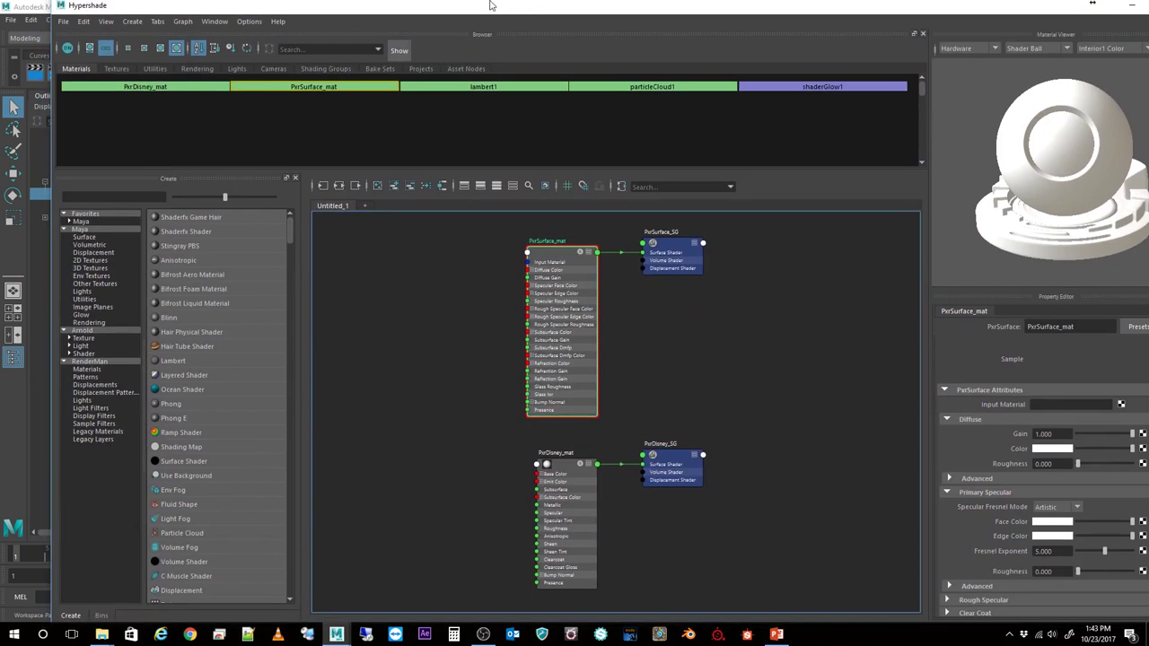
{"action": "double_click", "coordinate": [493, 6]}
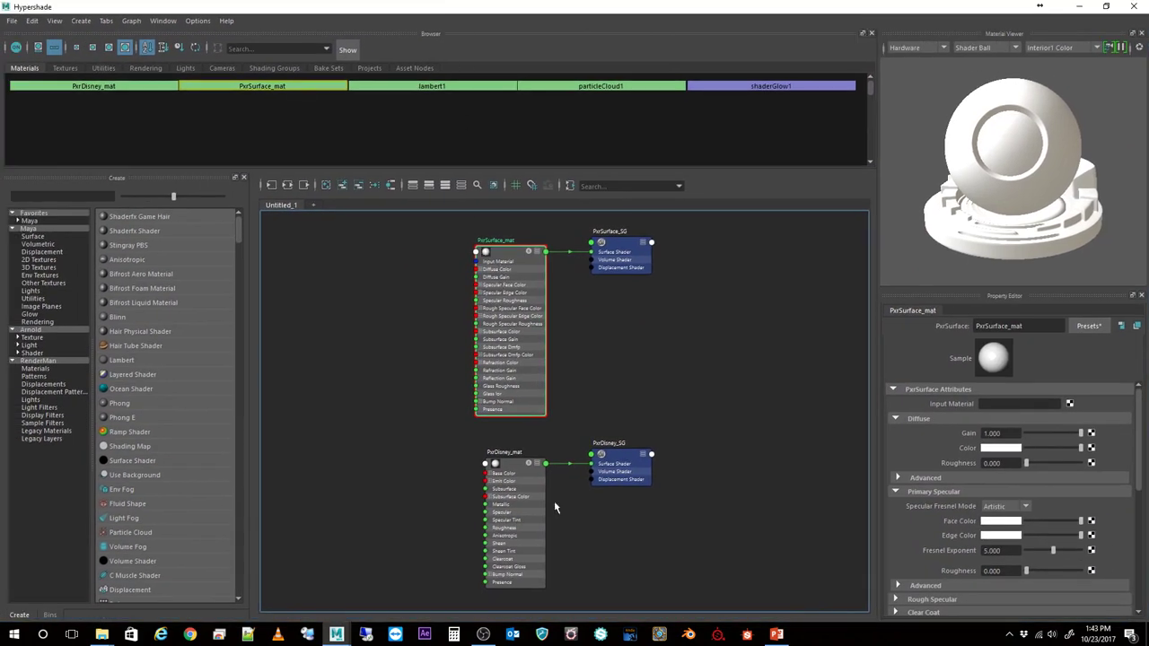
{"action": "left_click", "coordinate": [521, 477]}
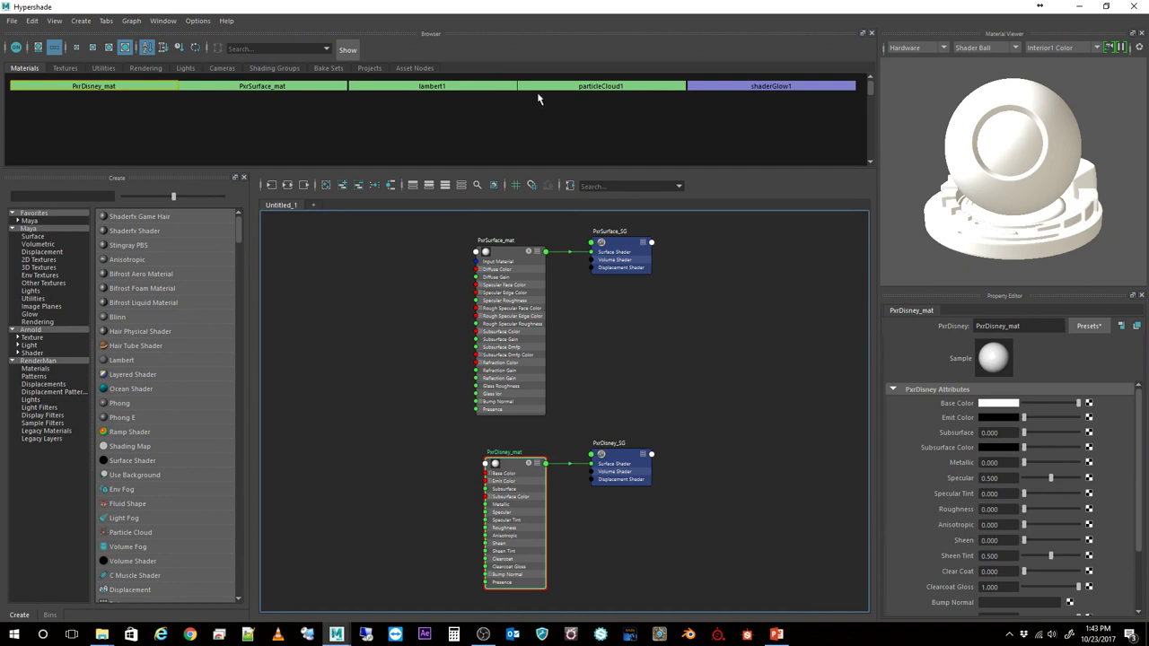
{"action": "left_click_drag", "start_coordinate": [578, 13], "coordinate": [1148, 44]}
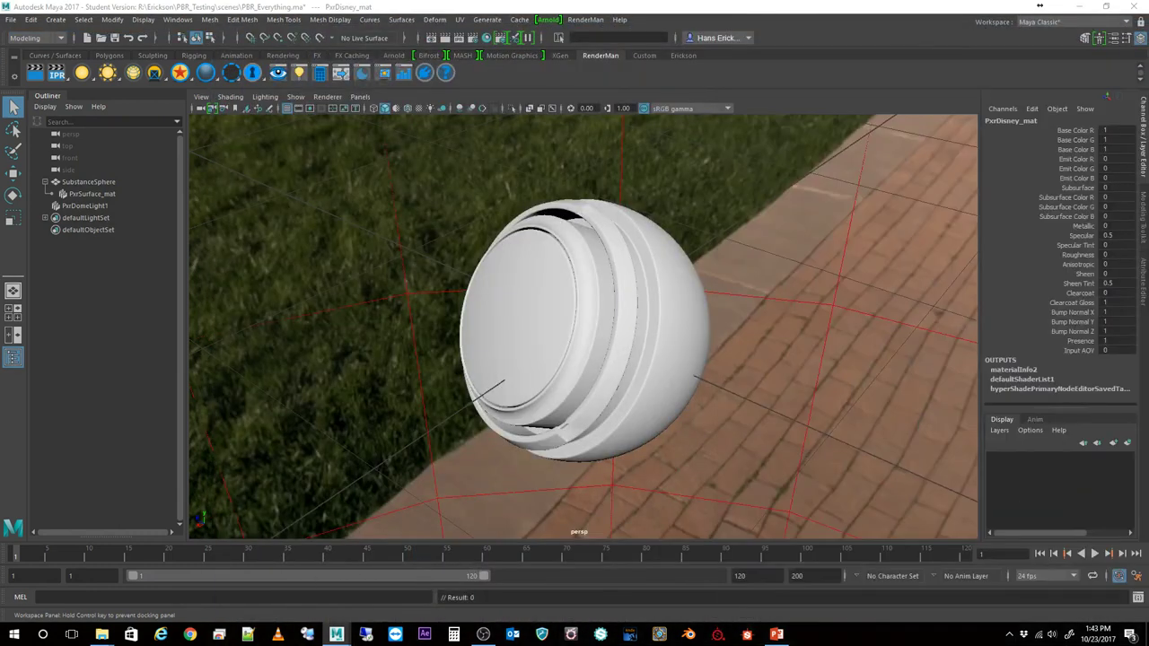
Assign the existing PxrDisney_mat material to the SubstanceSphere object and deselect it.
{"action": "left_click", "coordinate": [542, 316]}
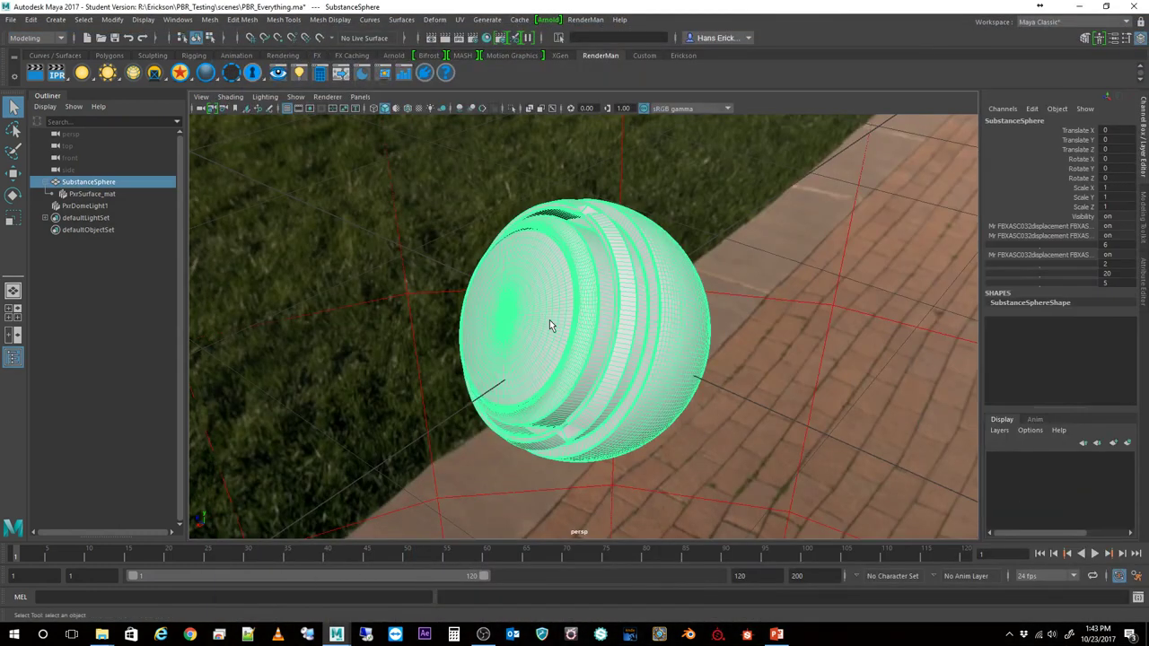
{"action": "right_click", "coordinate": [551, 325]}
{"action": "mouse_move", "coordinate": [557, 621]}
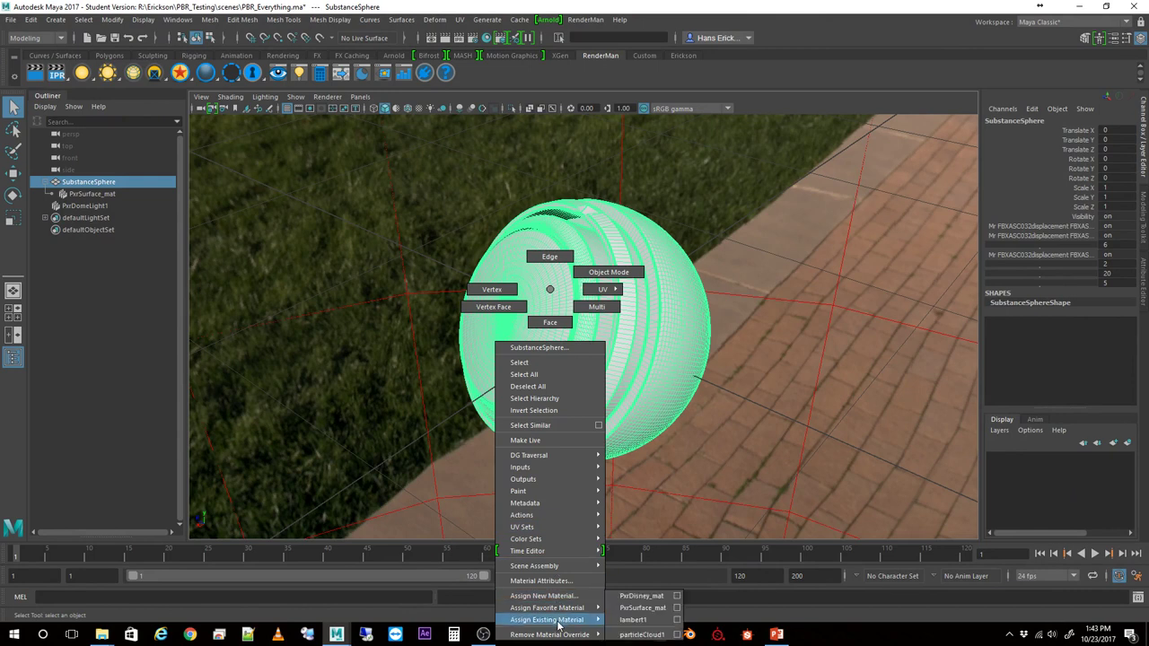
{"action": "left_click", "coordinate": [646, 596]}
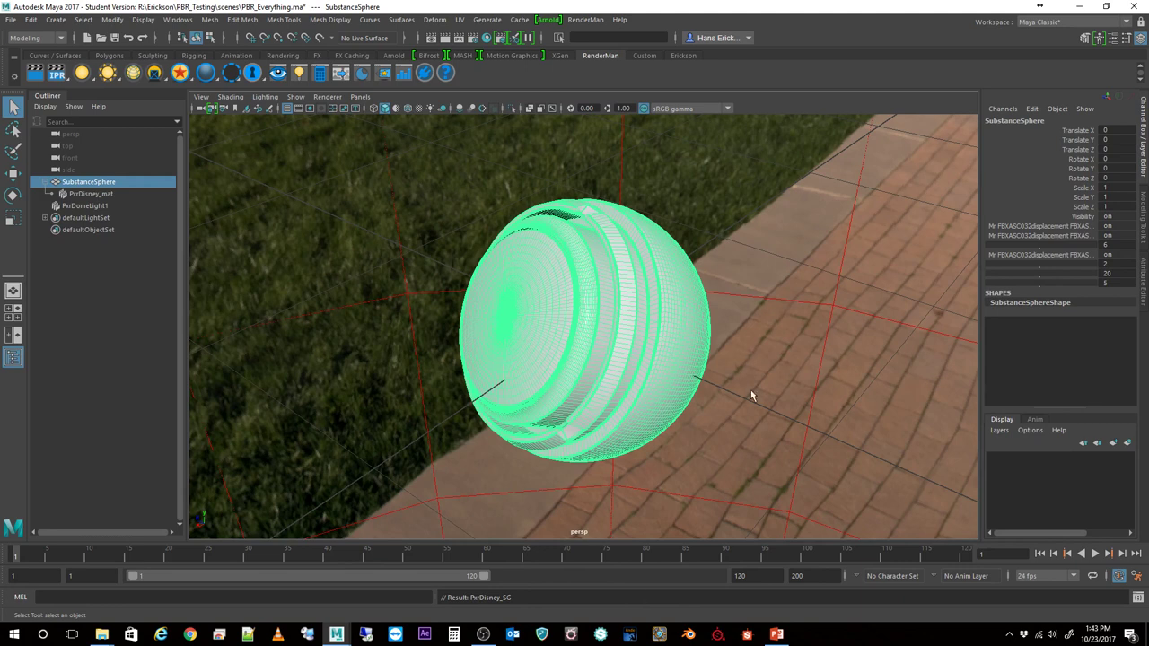
{"action": "left_click", "coordinate": [747, 430]}
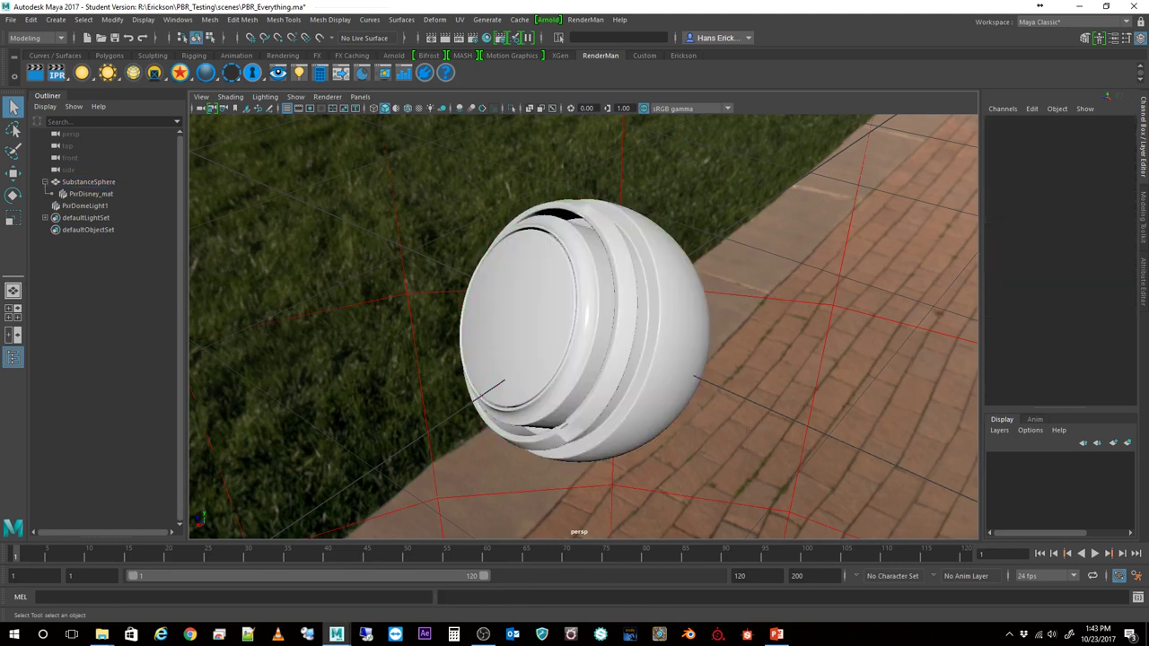
Bring the Hypershade back to the main monitor and create a RenderMan PxrTexture pattern node in the empty area beside the material nodes.
{"action": "left_click_drag", "start_coordinate": [1140, 52], "coordinate": [493, 15]}
{"action": "scroll", "coordinate": [616, 429], "scroll_direction": "down", "scroll_amount": 3}
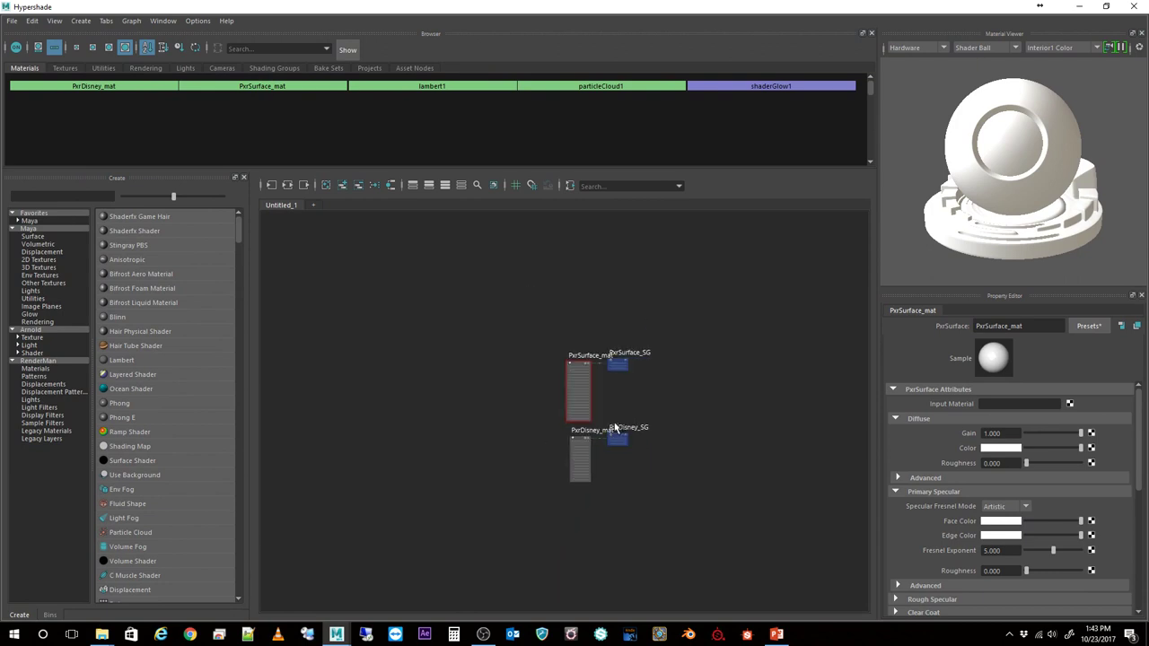
{"action": "scroll", "coordinate": [632, 431], "scroll_direction": "up", "scroll_amount": 4}
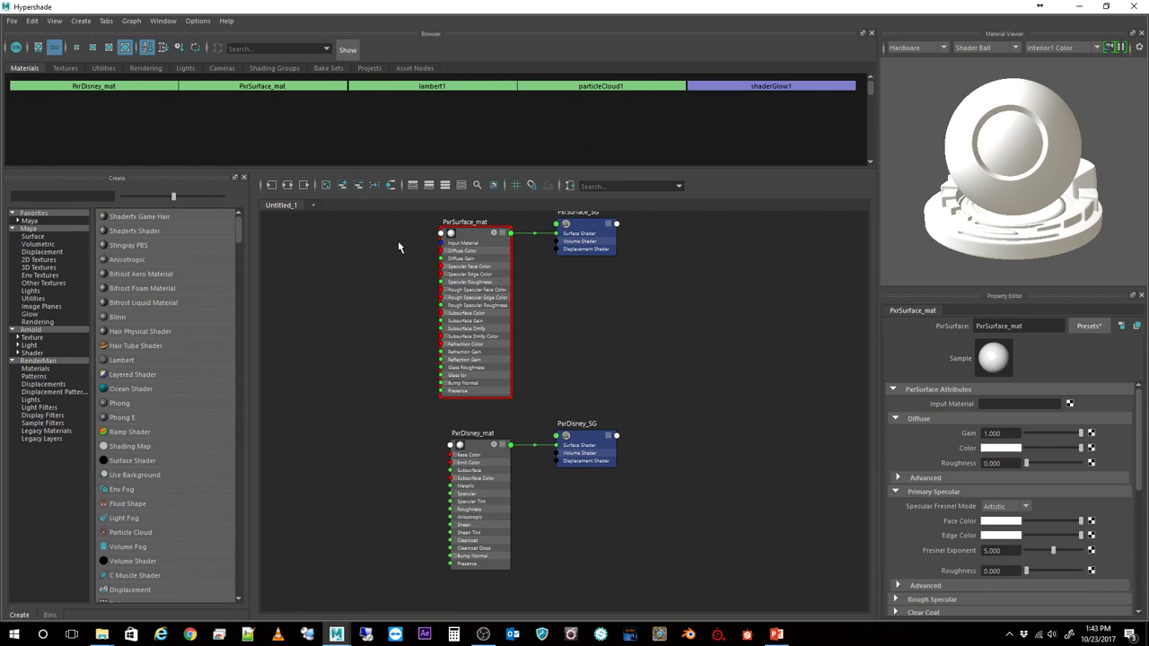
{"action": "left_click_drag", "start_coordinate": [397, 241], "coordinate": [567, 504]}
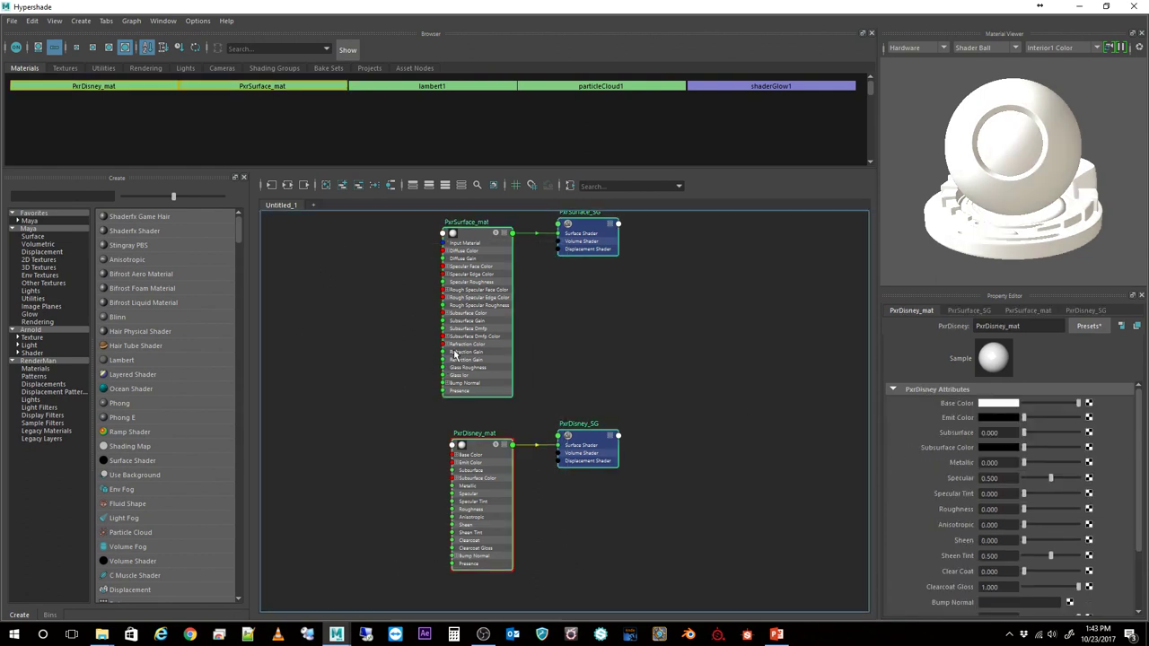
{"action": "key", "text": "f"}
{"action": "left_click", "coordinate": [444, 428]}
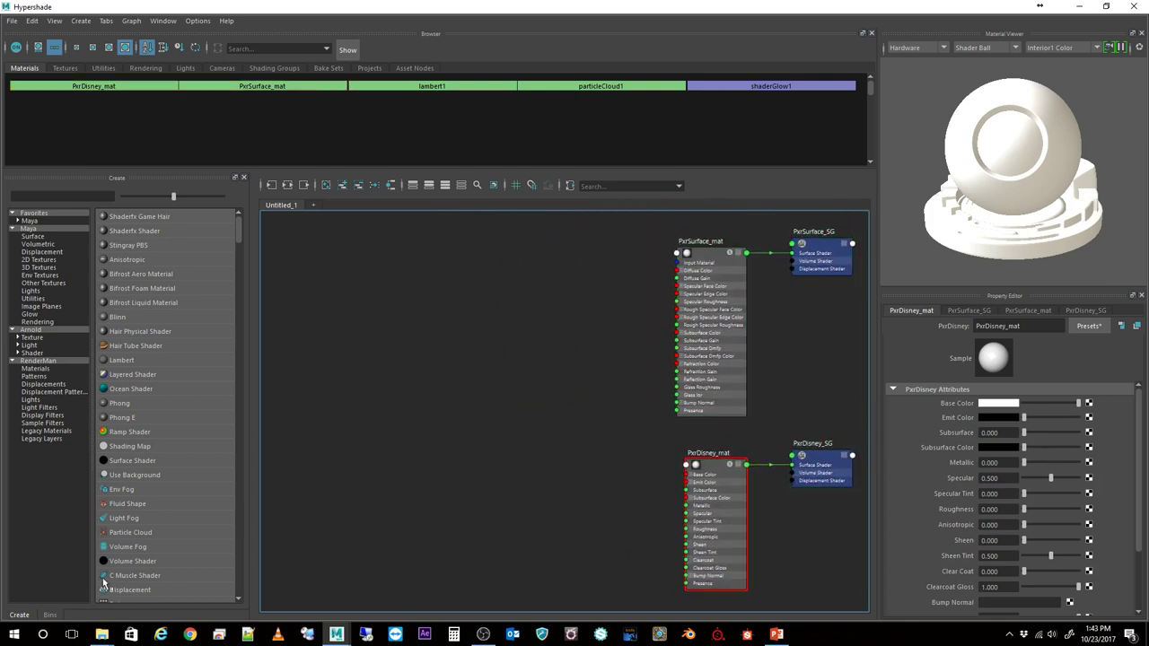
{"action": "left_click", "coordinate": [35, 376]}
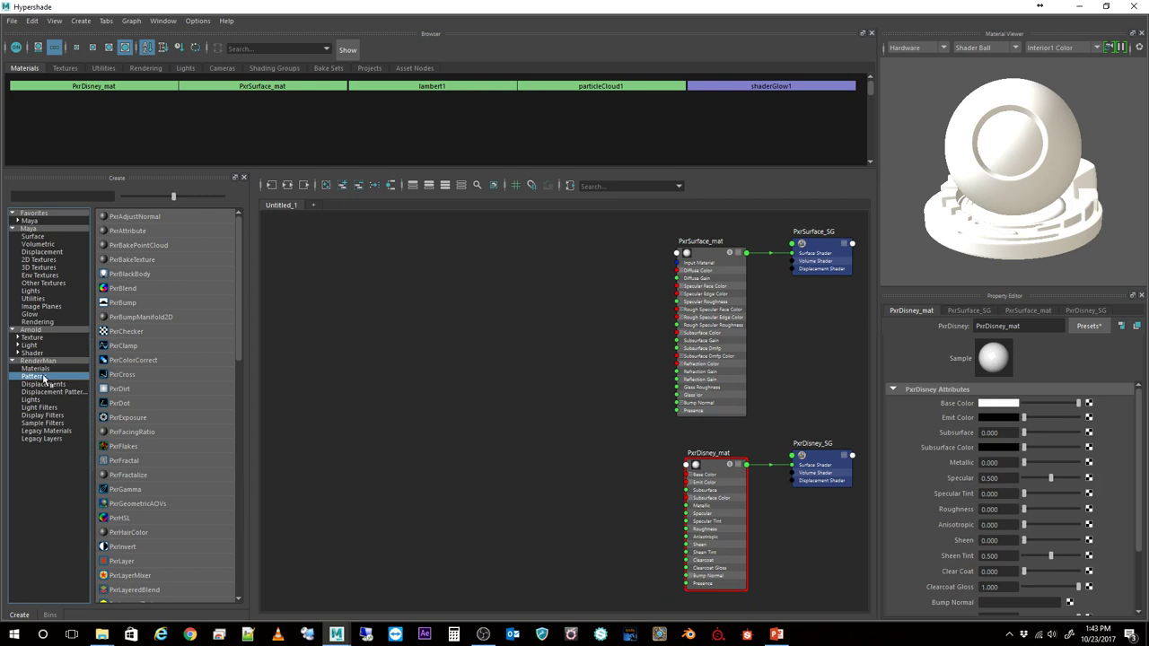
{"action": "scroll", "coordinate": [144, 475], "scroll_direction": "down", "scroll_amount": 10}
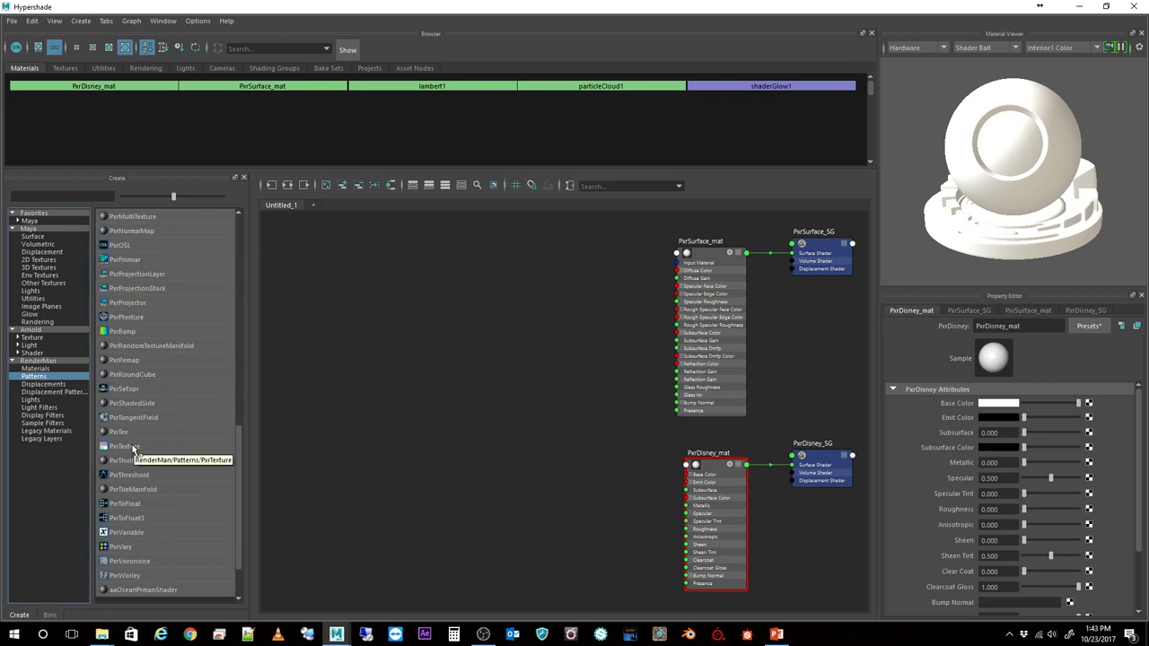
{"action": "left_click", "coordinate": [133, 447]}
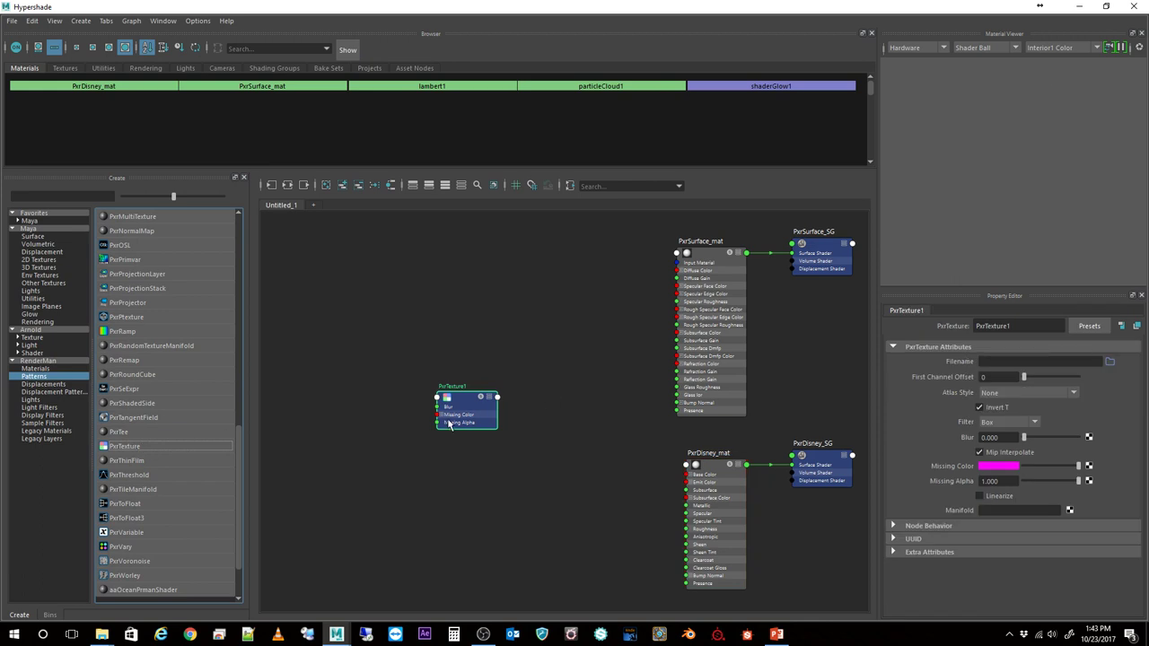
{"action": "mouse_move", "coordinate": [449, 426]}
{"action": "left_mouse_down"}
{"action": "mouse_move", "coordinate": [440, 351]}
{"action": "mouse_move", "coordinate": [455, 486]}
{"action": "mouse_move", "coordinate": [435, 438]}
{"action": "mouse_move", "coordinate": [441, 444]}
{"action": "left_mouse_up"}
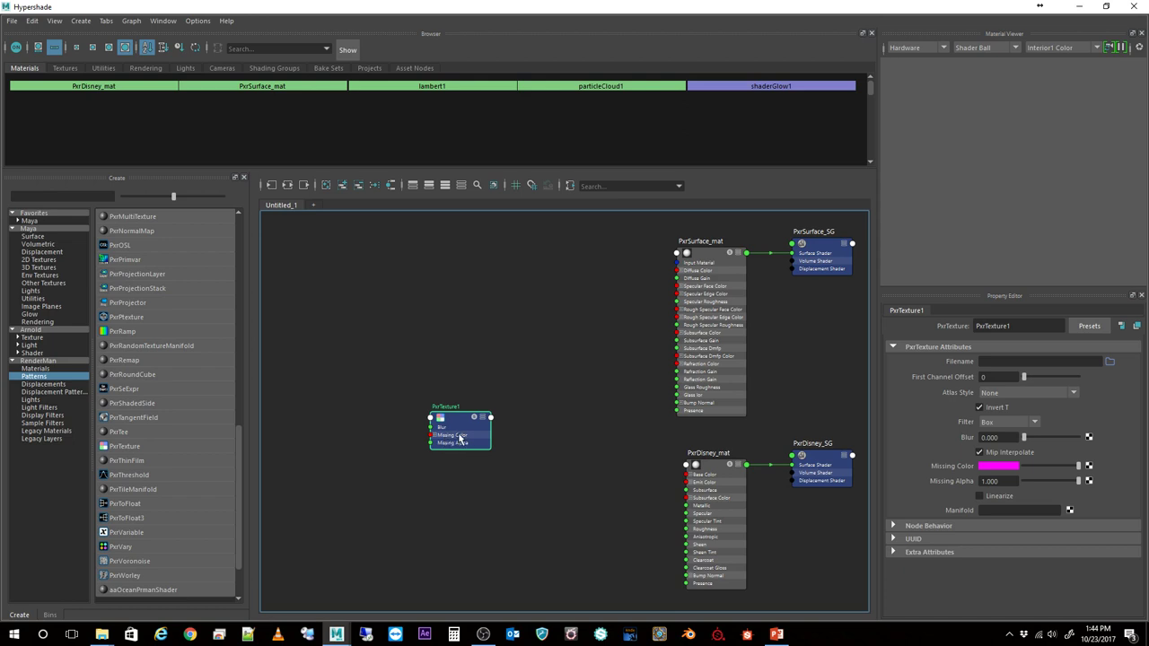
Set the filter of the PxrTexture1 node to Catmullrom and check the description of its Linearize option.
{"action": "left_click", "coordinate": [1027, 422]}
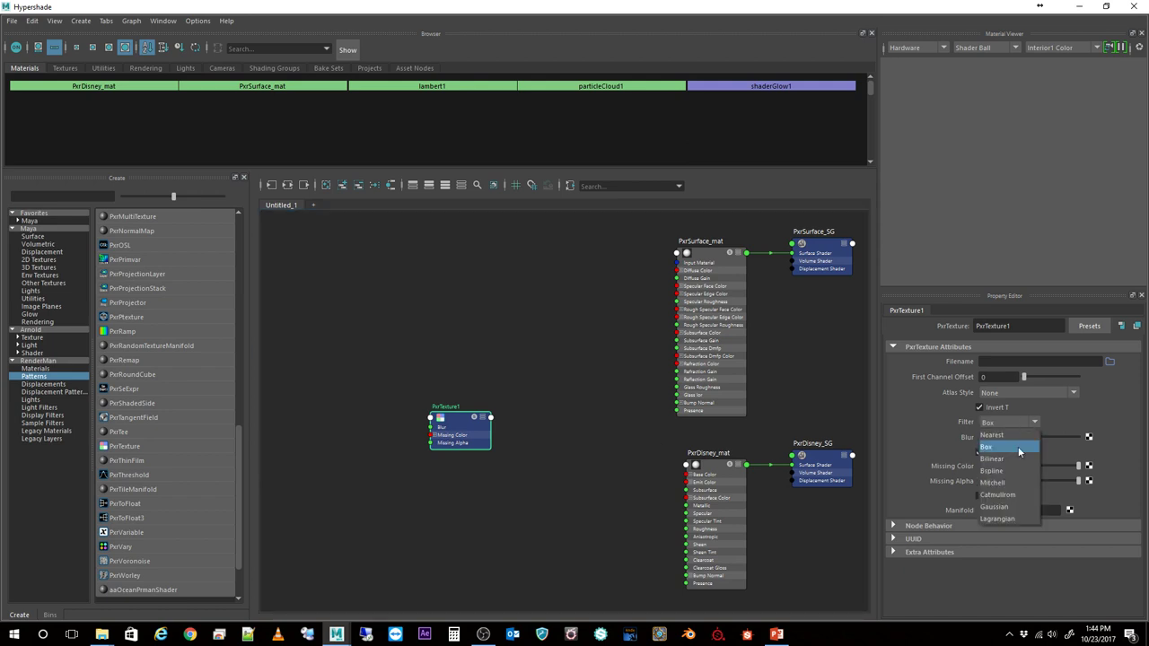
{"action": "left_click", "coordinate": [1007, 495]}
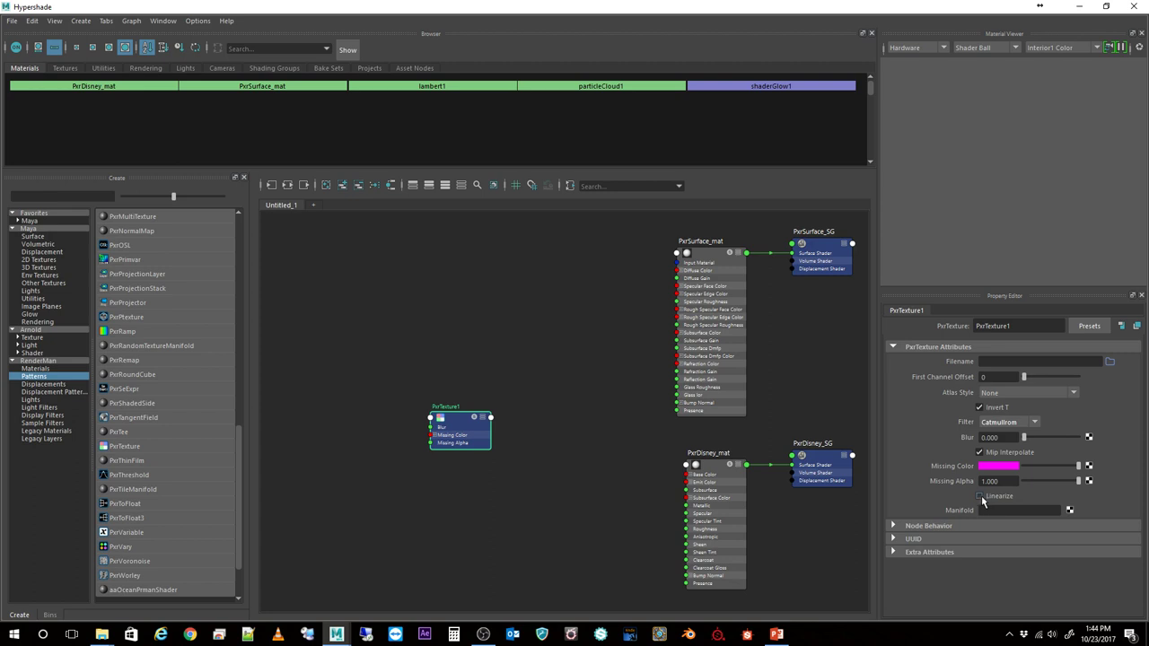
{"action": "mouse_move", "coordinate": [981, 497]}
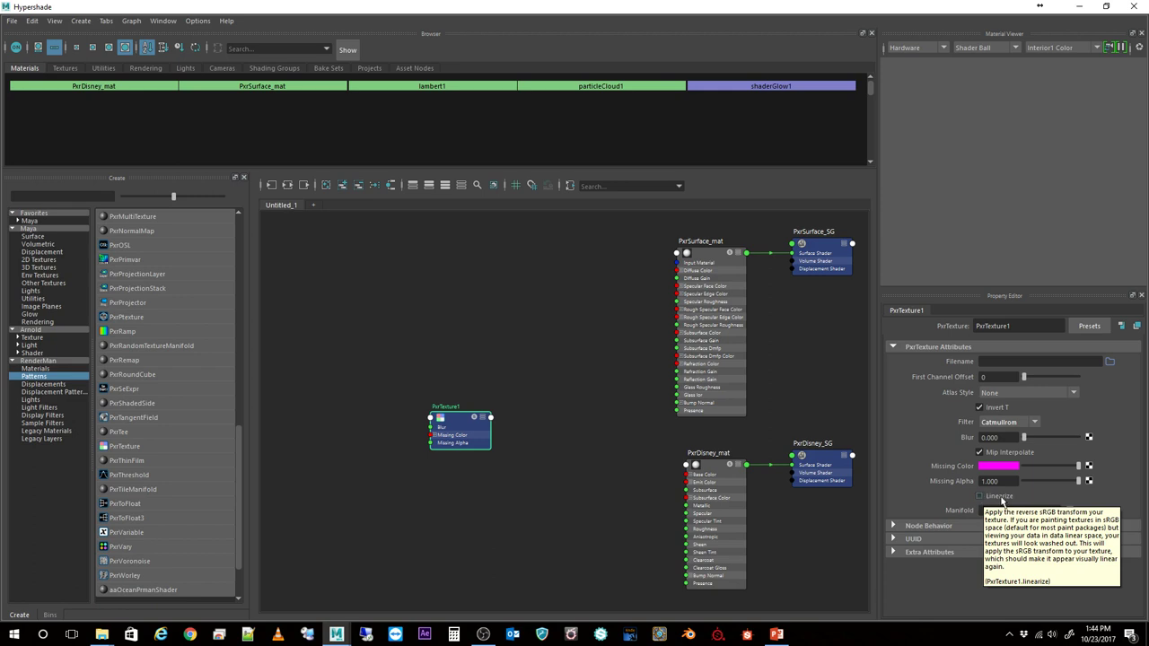
Duplicate the PxrTexture1 node twice and stack the two copies in a column below it.
{"action": "left_click_drag", "start_coordinate": [469, 434], "coordinate": [470, 447]}
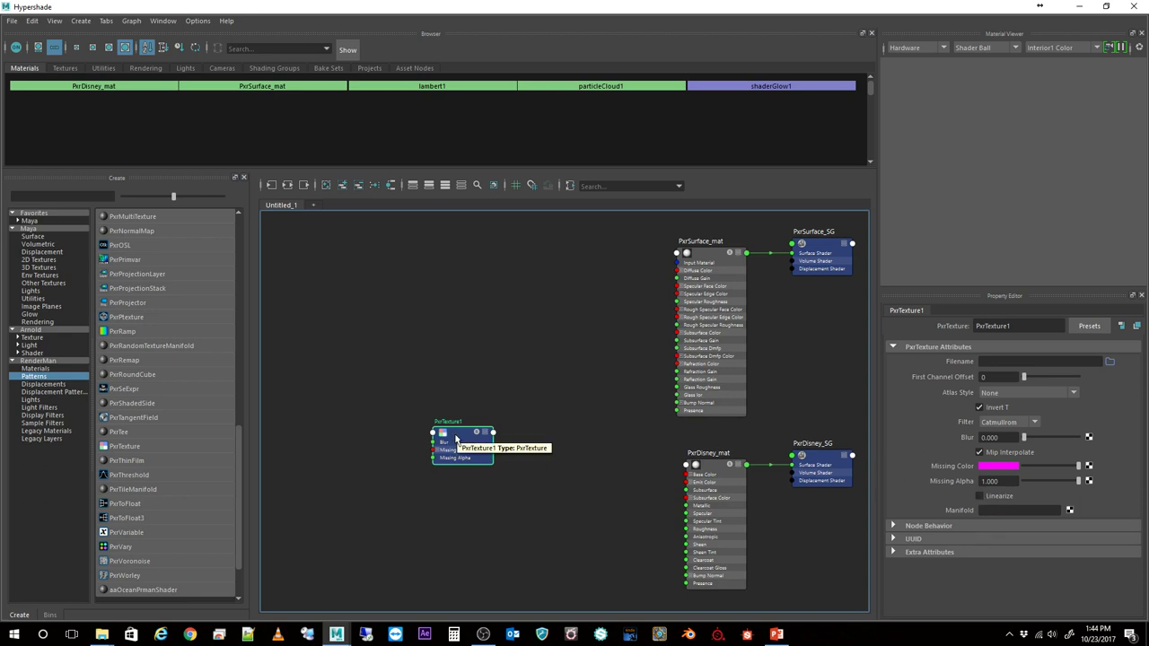
{"action": "key", "text": "ctrl+d"}
{"action": "key", "text": "ctrl+d"}
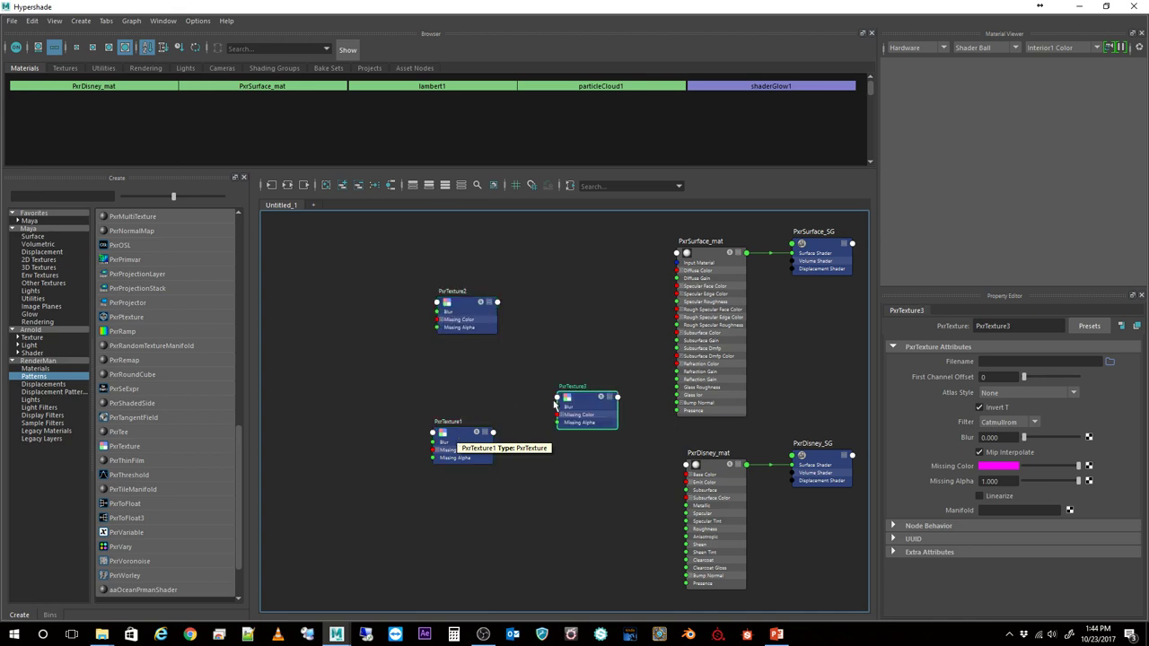
{"action": "left_click_drag", "start_coordinate": [495, 321], "coordinate": [495, 513]}
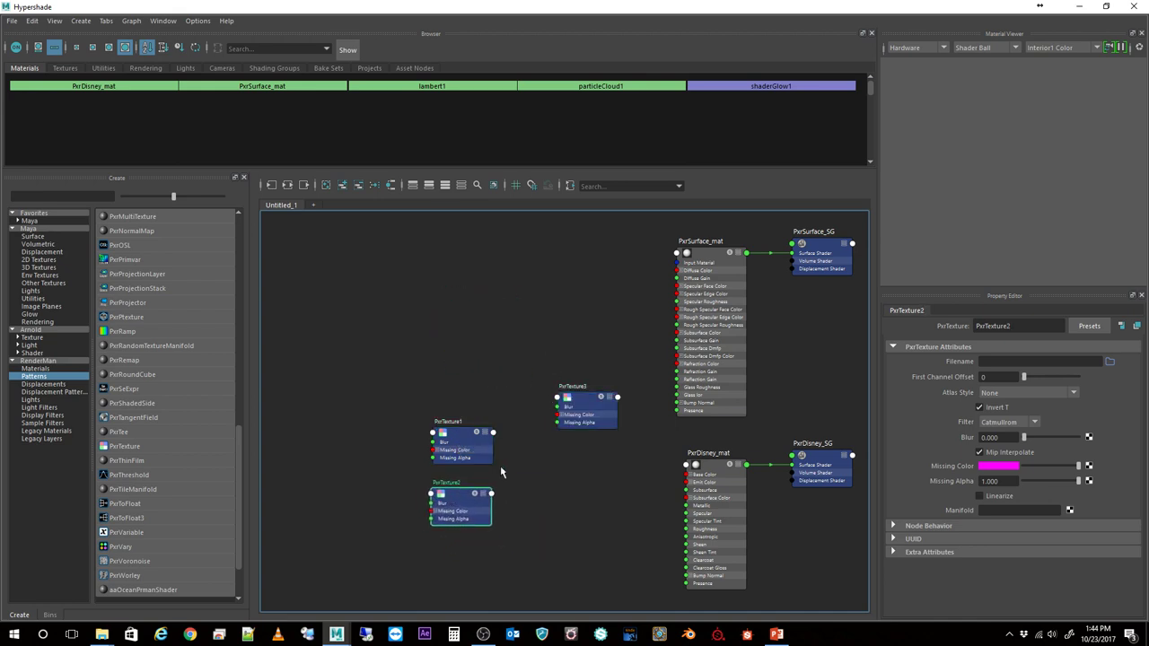
{"action": "left_click_drag", "start_coordinate": [588, 420], "coordinate": [465, 566]}
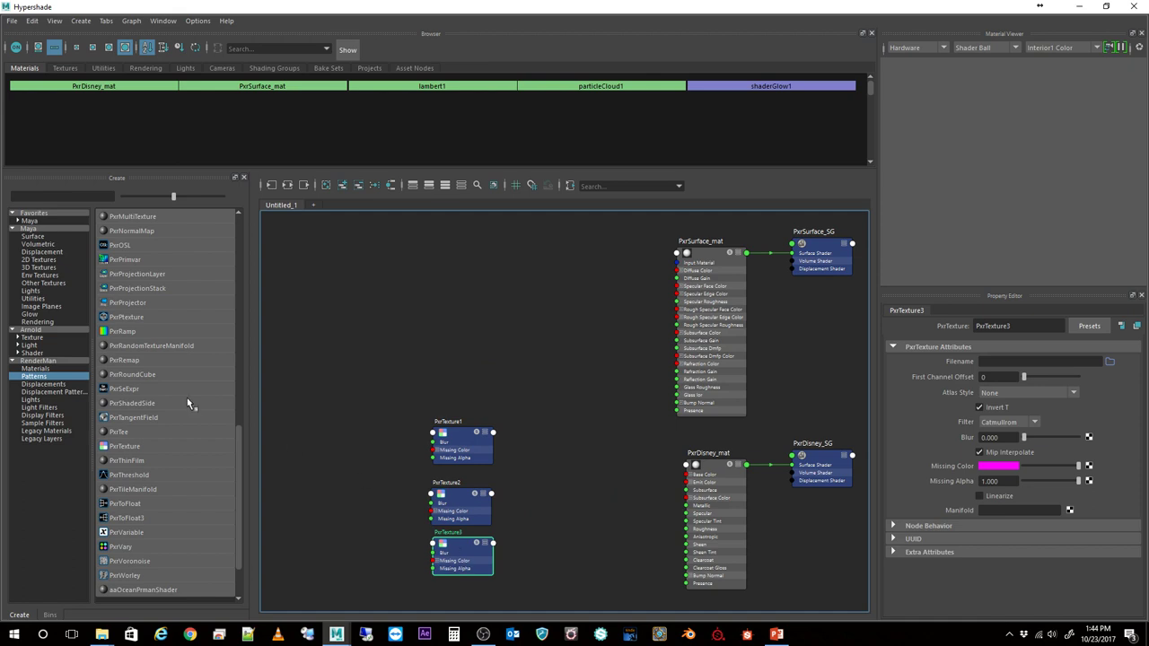
Create a PxrNormalMap pattern node and place it below the three PxrTexture nodes.
{"action": "left_click", "coordinate": [158, 232]}
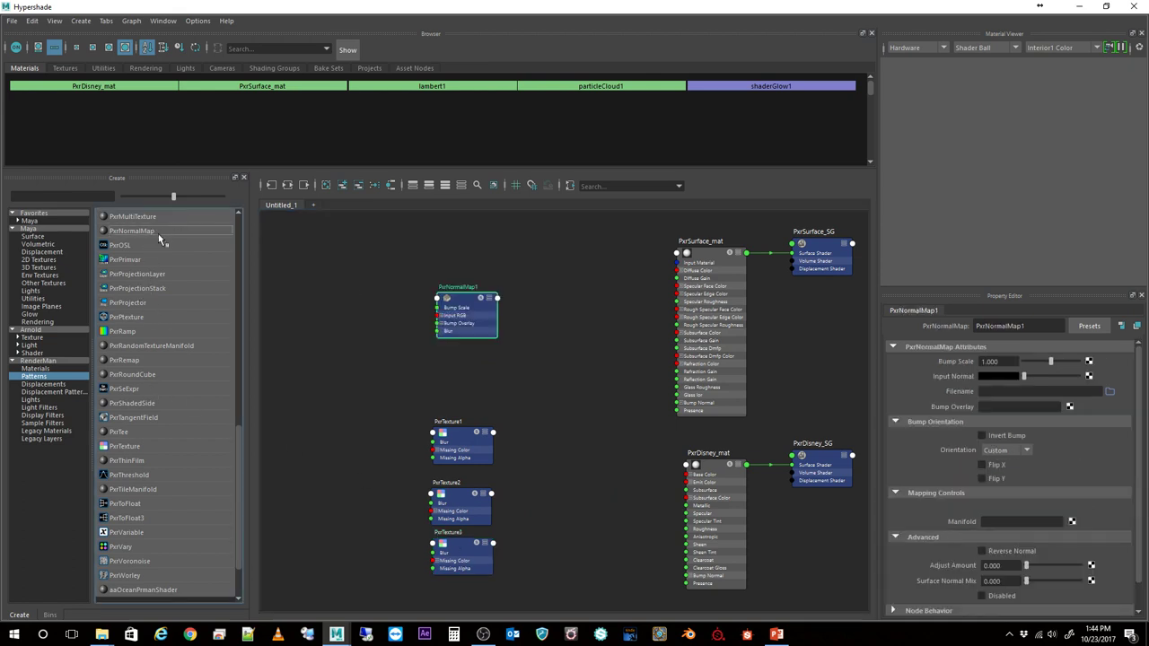
{"action": "left_click_drag", "start_coordinate": [472, 313], "coordinate": [467, 608]}
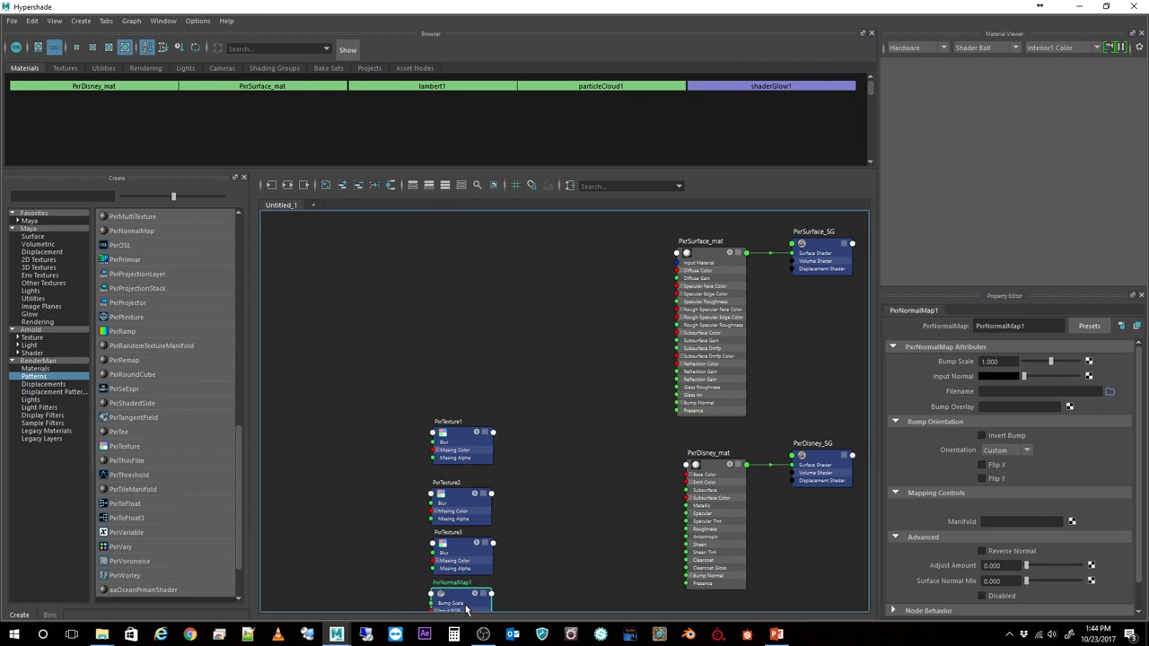
{"action": "double_click", "coordinate": [712, 454]}
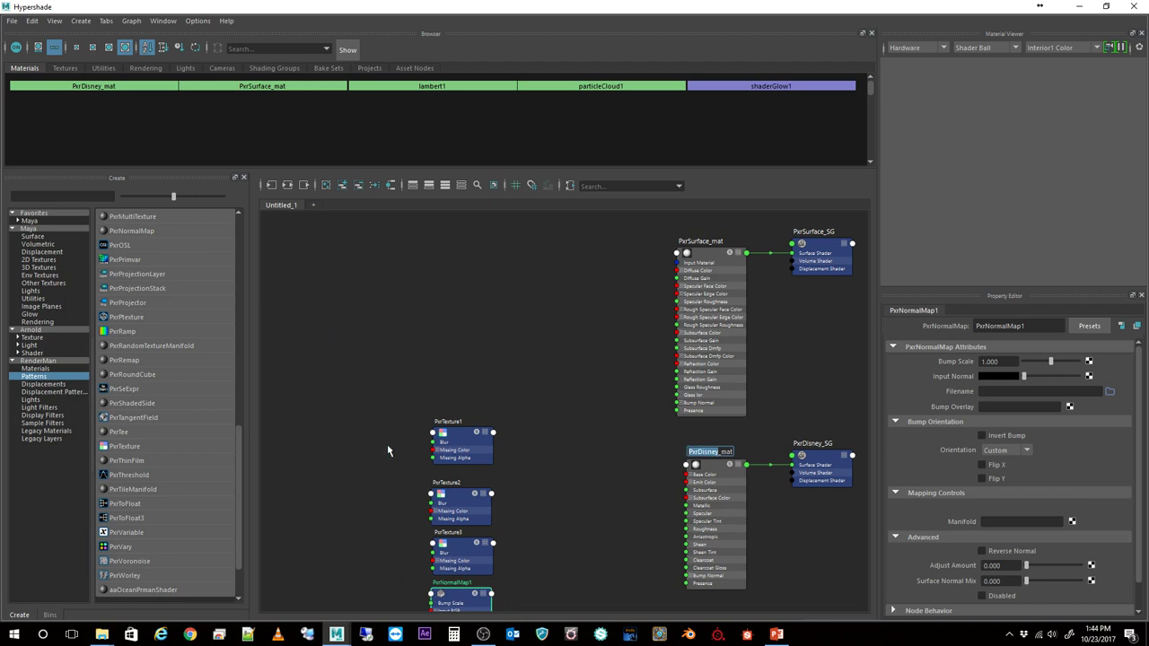
Rename the PxrTexture1 node as PxrDisney_base.
{"action": "double_click", "coordinate": [451, 421]}
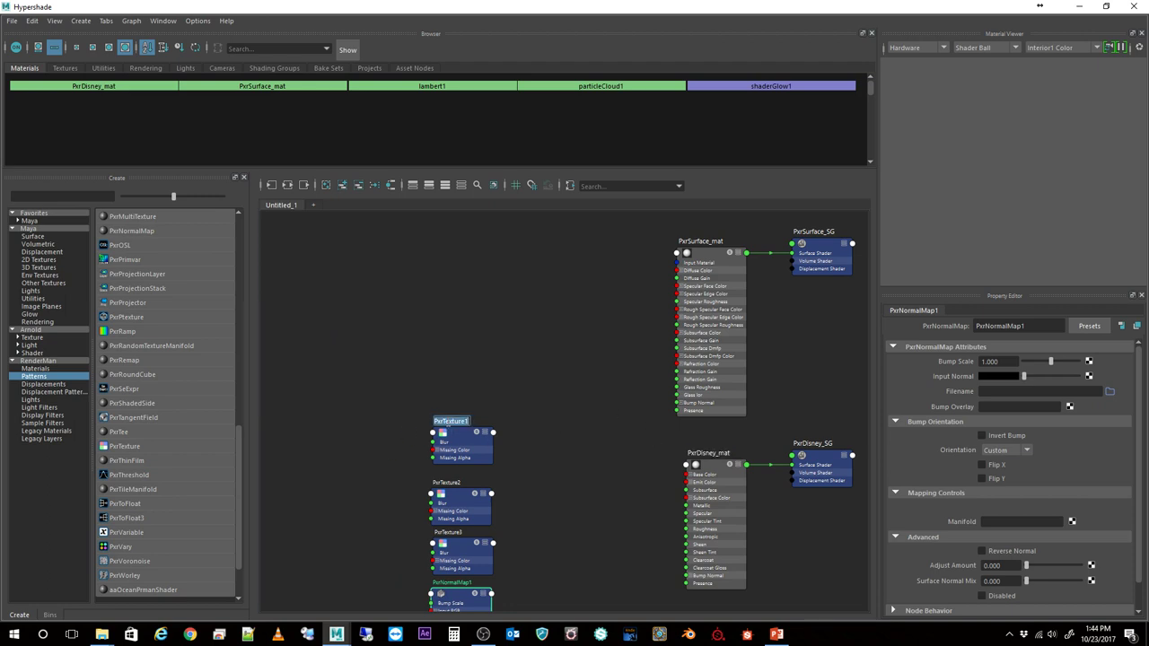
{"action": "type", "text": "PxrDisney"}
{"action": "type", "text": "base"}
{"action": "key", "text": "Return"}
Rename the PxrTexture2 node as PxrDisney_metal.
{"action": "double_click", "coordinate": [452, 483]}
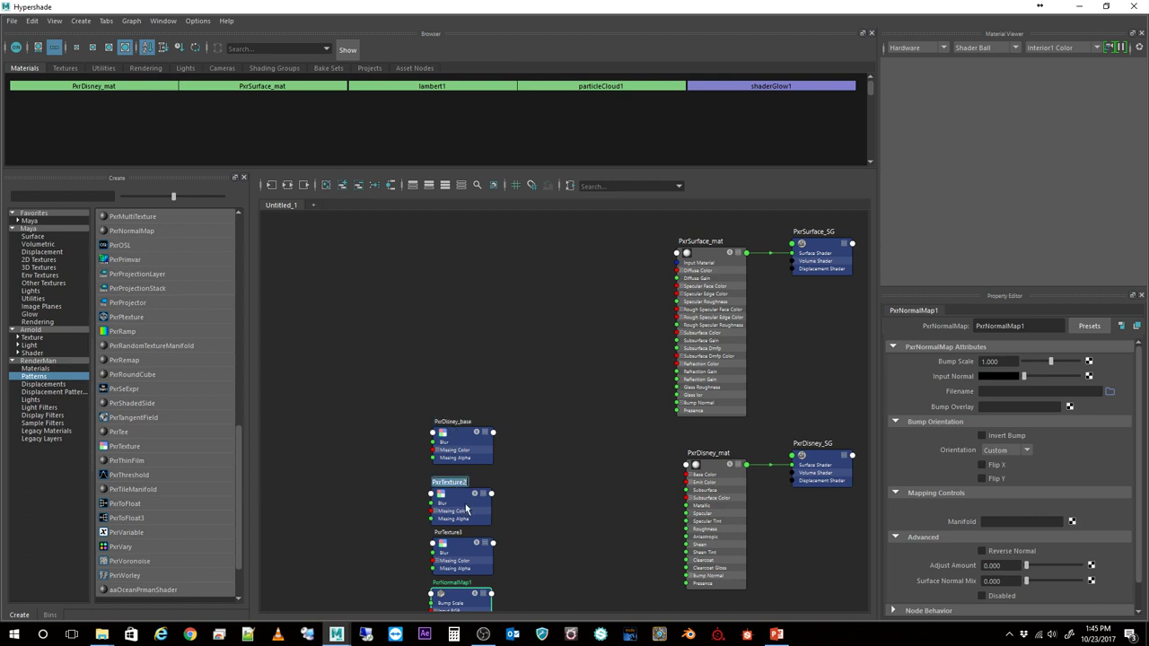
{"action": "type", "text": "PxrDisney"}
{"action": "type", "text": "_m"}
{"action": "type", "text": "e"}
{"action": "type", "text": "tal"}
{"action": "key", "text": "Return"}
Rename the PxrTexture3 node as PxrDisney_rough and the PxrNormalMap1 node as PxrDisney_nor.
{"action": "double_click", "coordinate": [452, 533]}
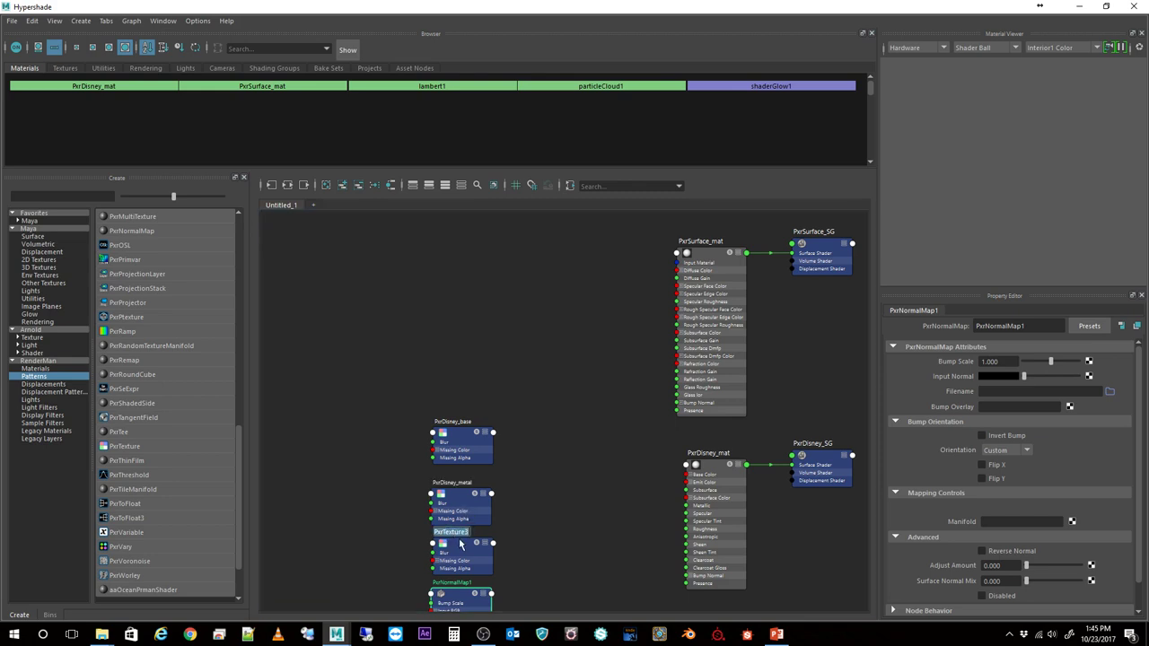
{"action": "type", "text": "PxrDisney"}
{"action": "type", "text": "_rough"}
{"action": "key", "text": "Return"}
{"action": "double_click", "coordinate": [463, 584]}
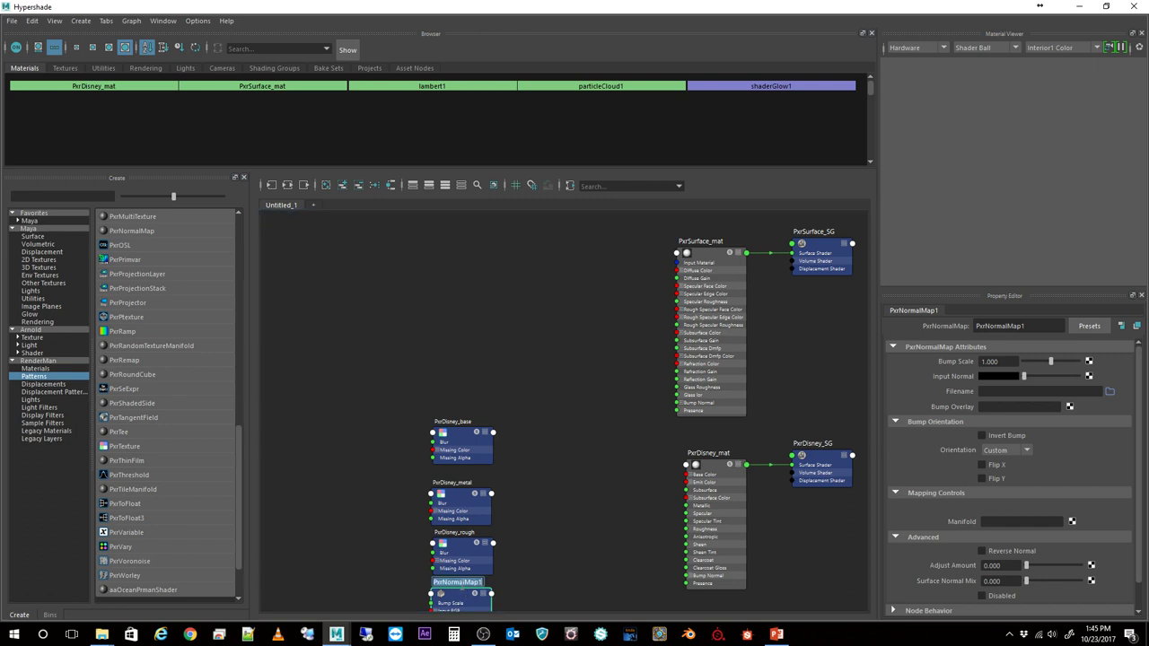
{"action": "type", "text": "PxrDisney_nor"}
{"action": "key", "text": "Return"}
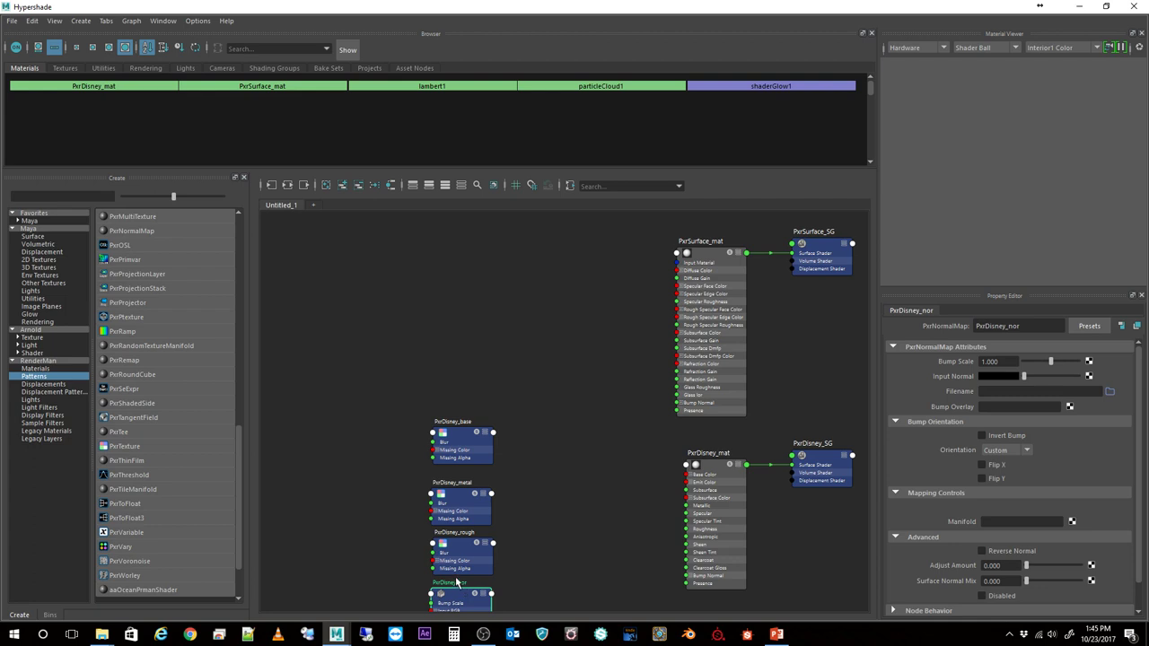
Connect the Result RGB output of PxrDisney_base to the Base Color input of PxrDisney_mat.
{"action": "left_click", "coordinate": [493, 433]}
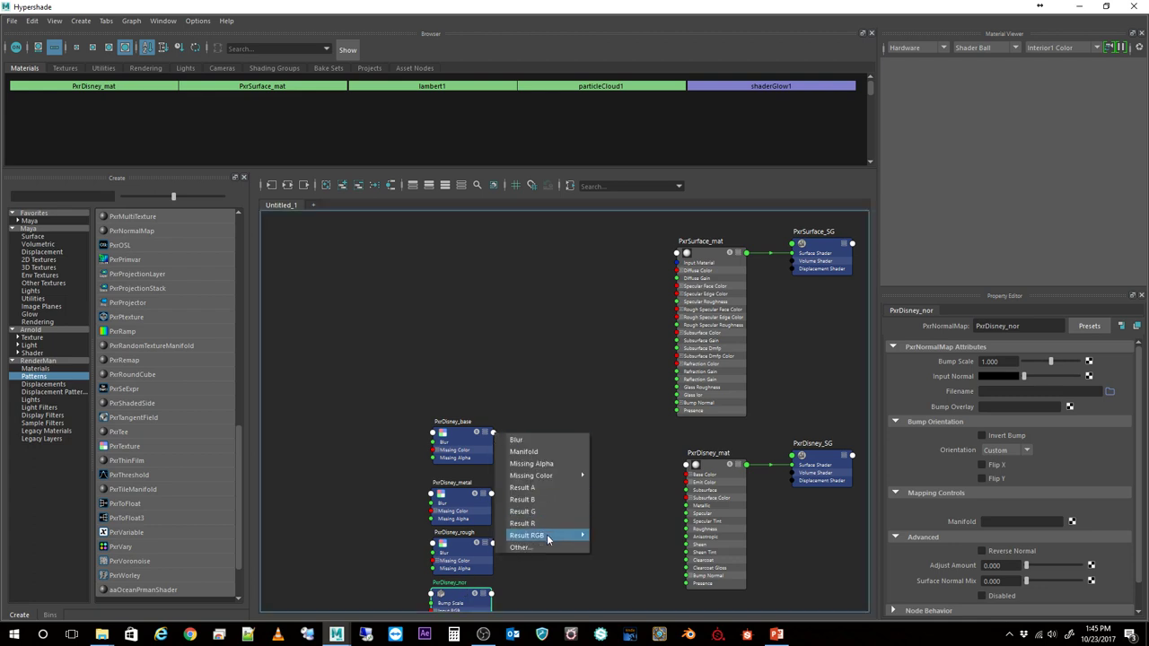
{"action": "mouse_move", "coordinate": [546, 536]}
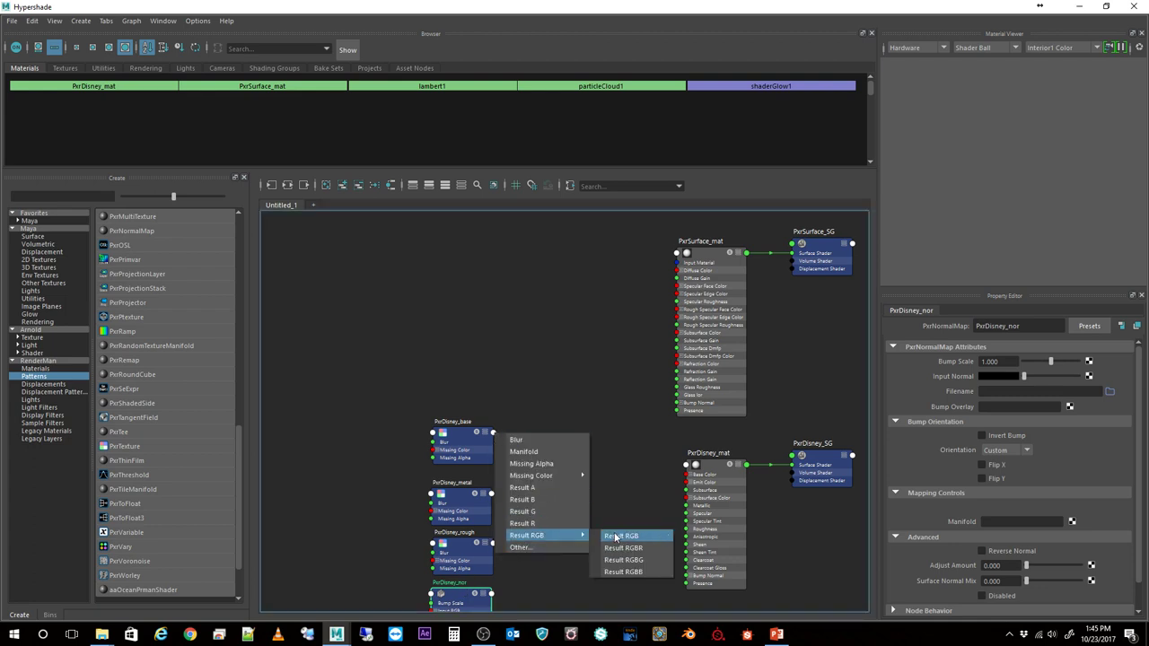
{"action": "left_click", "coordinate": [620, 536]}
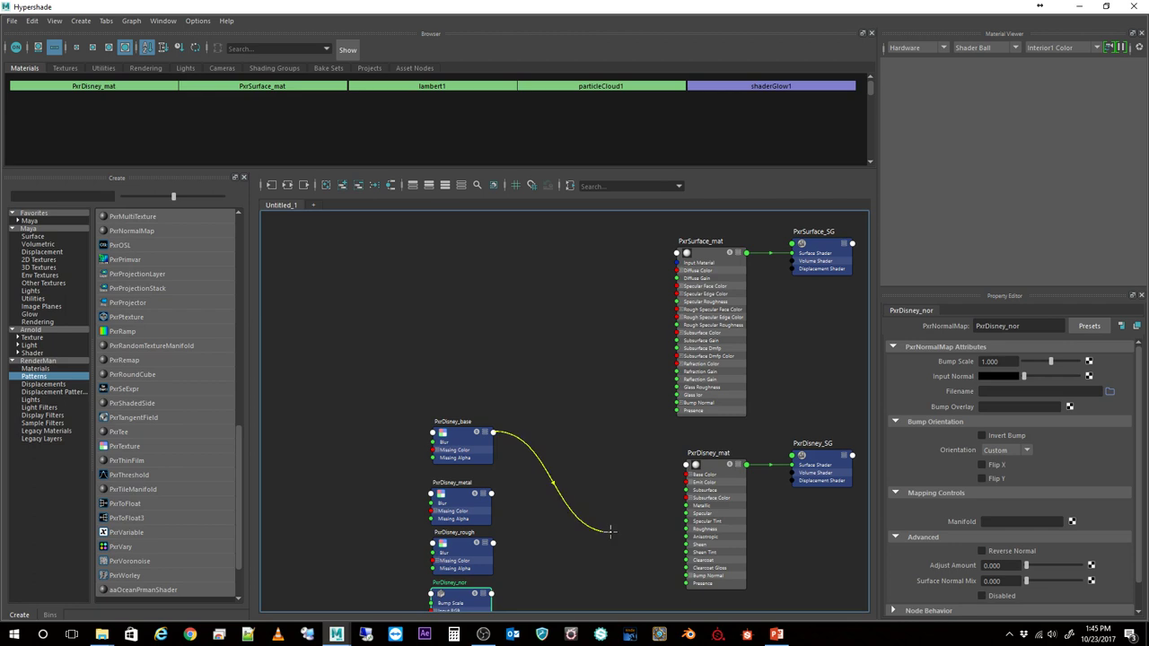
{"action": "left_click", "coordinate": [686, 473]}
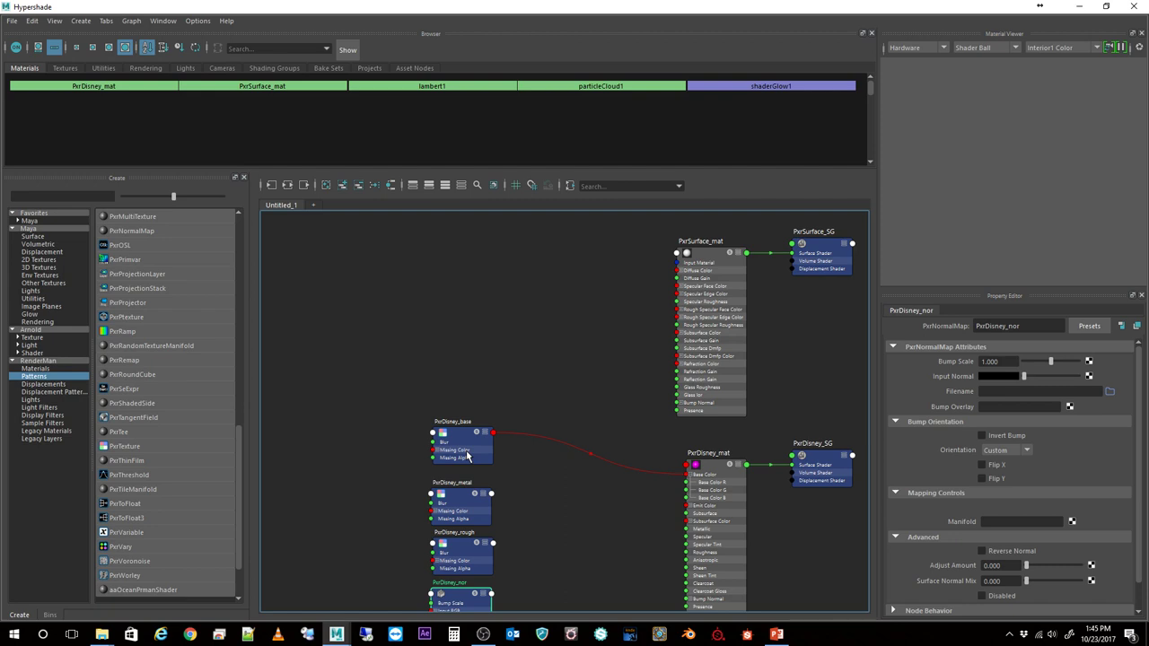
Connect the Result N output of PxrDisney_nor to the Bump Normal input of PxrDisney_mat.
{"action": "left_click", "coordinate": [491, 499]}
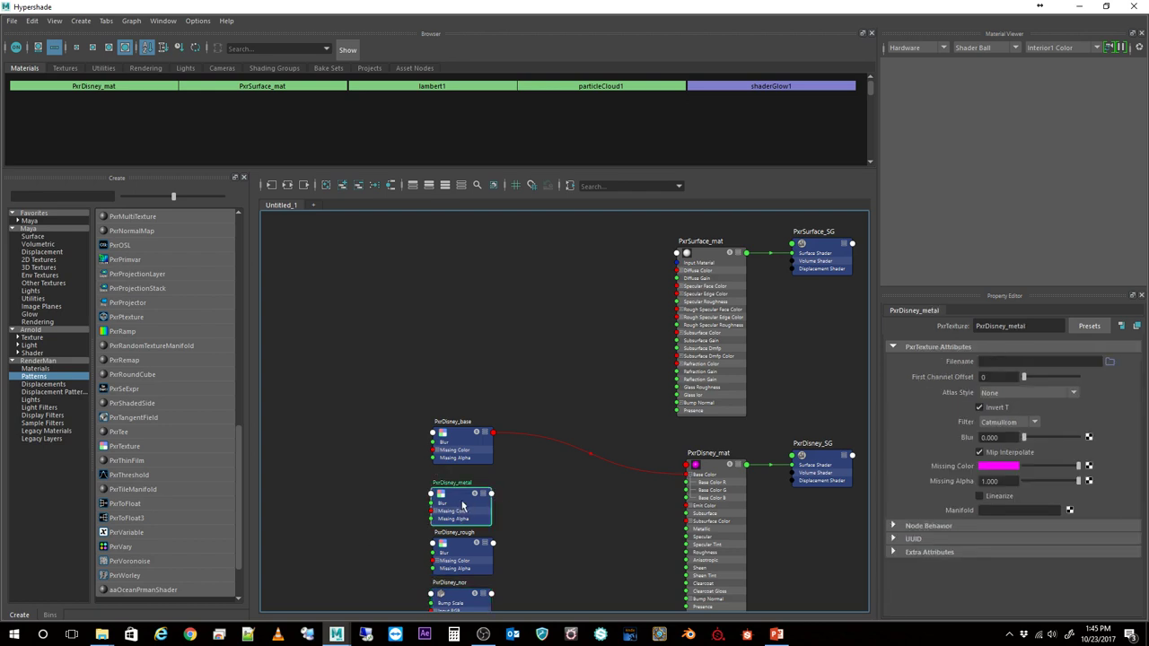
{"action": "left_click", "coordinate": [461, 545]}
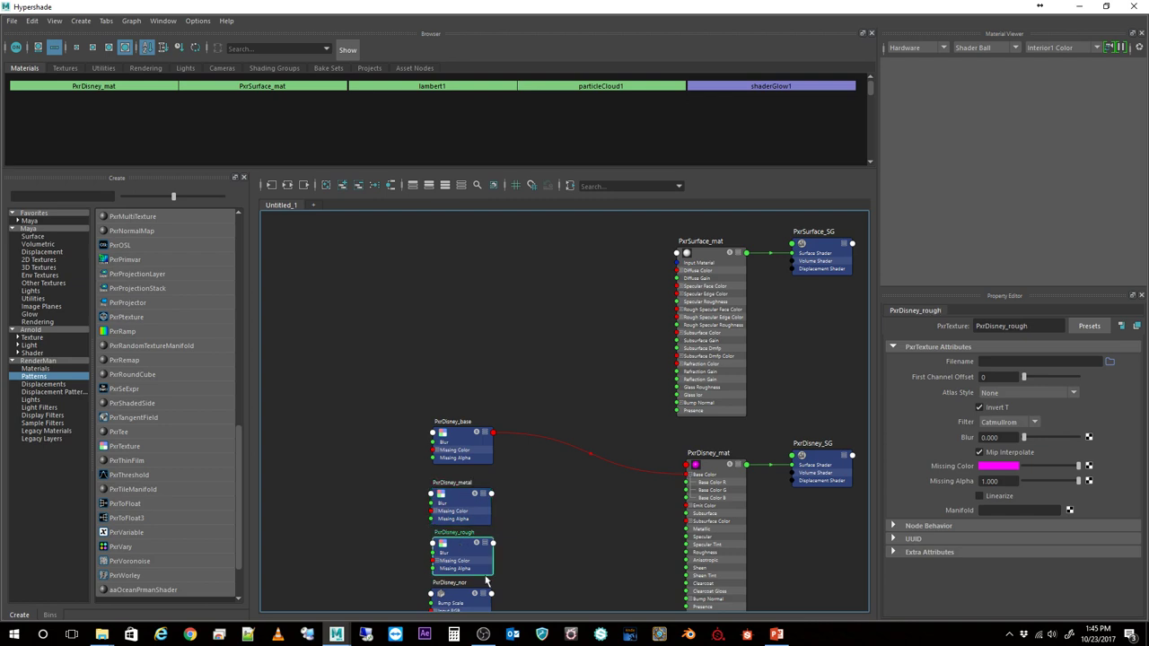
{"action": "left_click", "coordinate": [492, 594]}
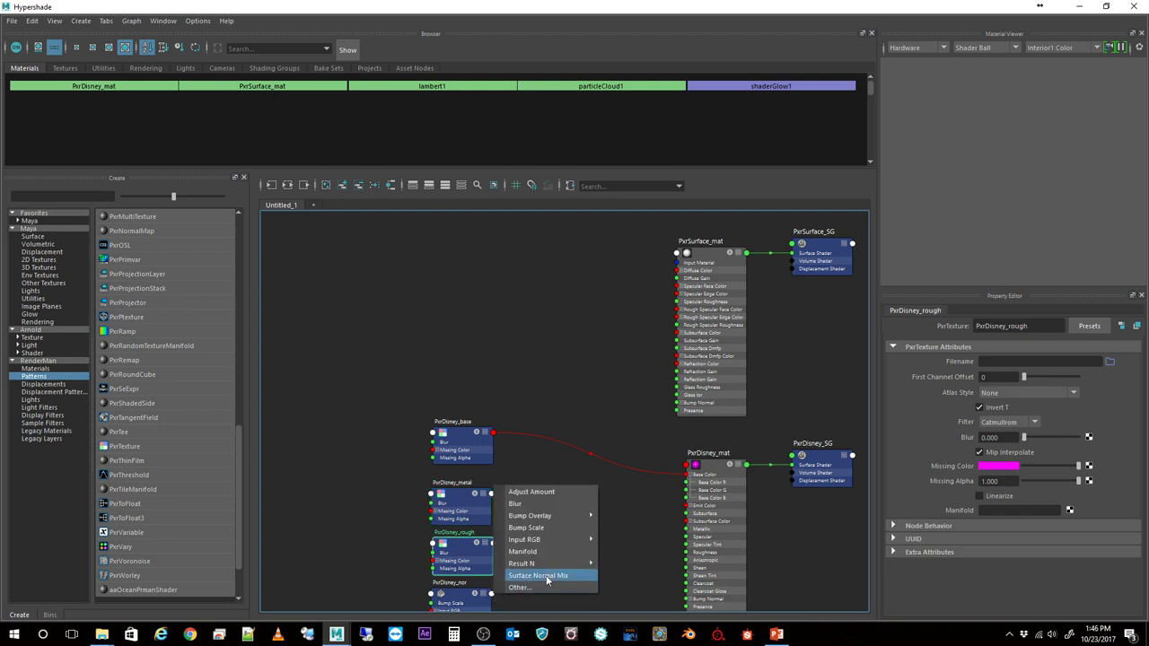
{"action": "mouse_move", "coordinate": [544, 561]}
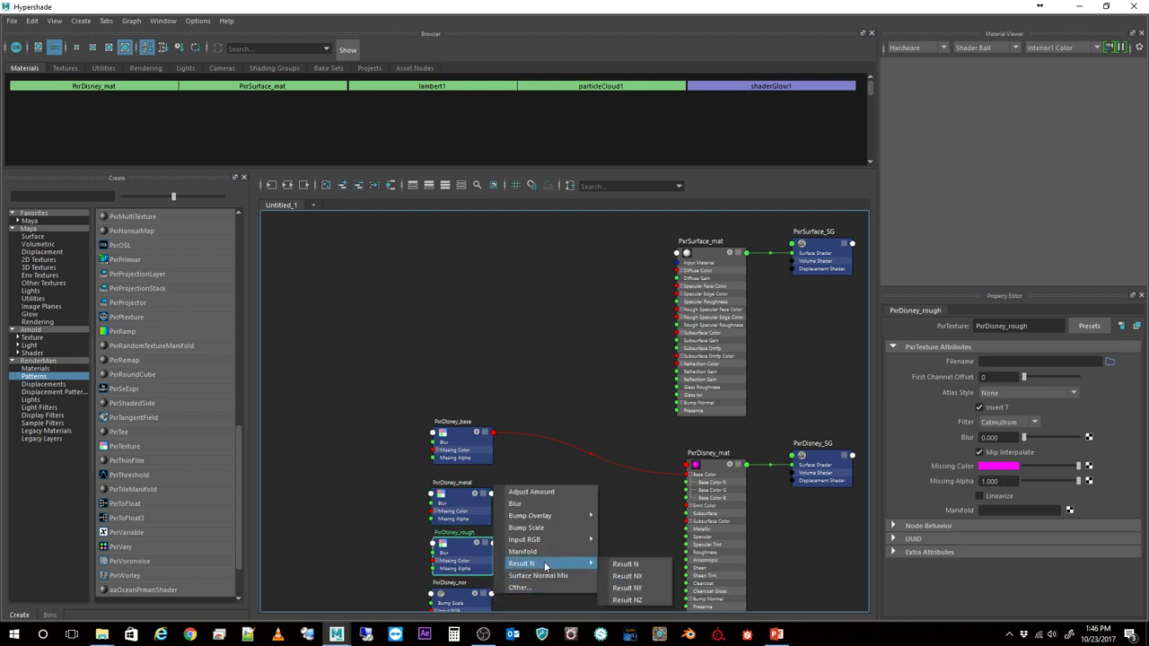
{"action": "left_click", "coordinate": [640, 564]}
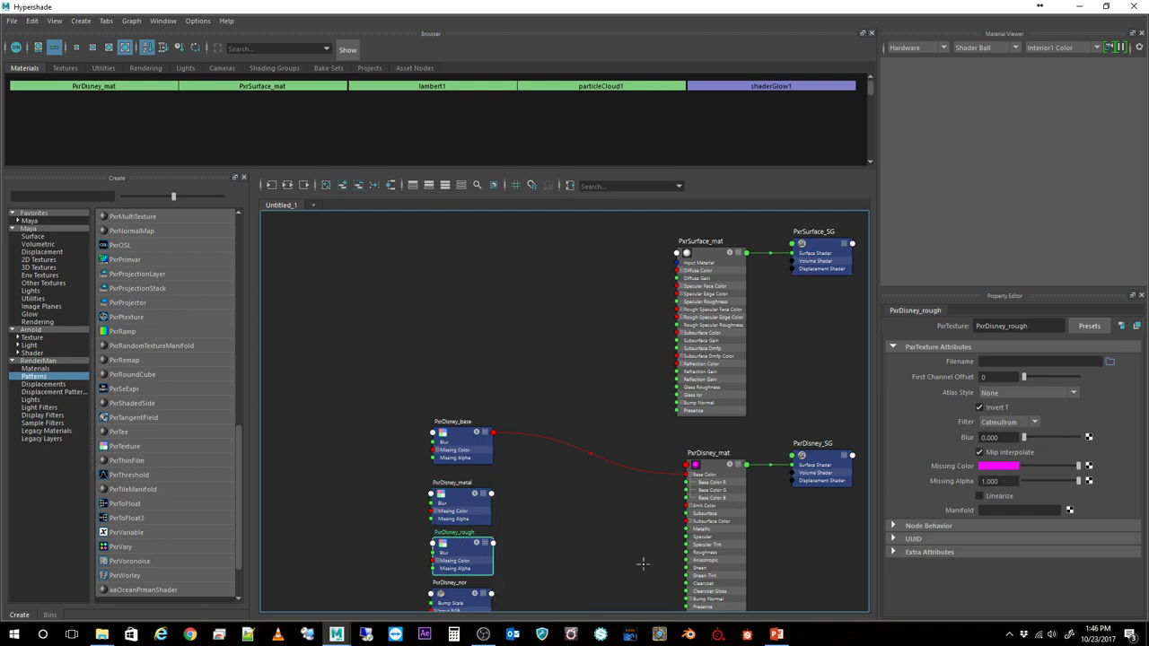
{"action": "left_click", "coordinate": [689, 600]}
Connect the Result R output of PxrDisney_metal directly to the Metallic input of PxrDisney_mat.
{"action": "left_click", "coordinate": [463, 514]}
{"action": "left_click", "coordinate": [465, 569]}
{"action": "left_click", "coordinate": [468, 525]}
{"action": "left_click", "coordinate": [491, 494]}
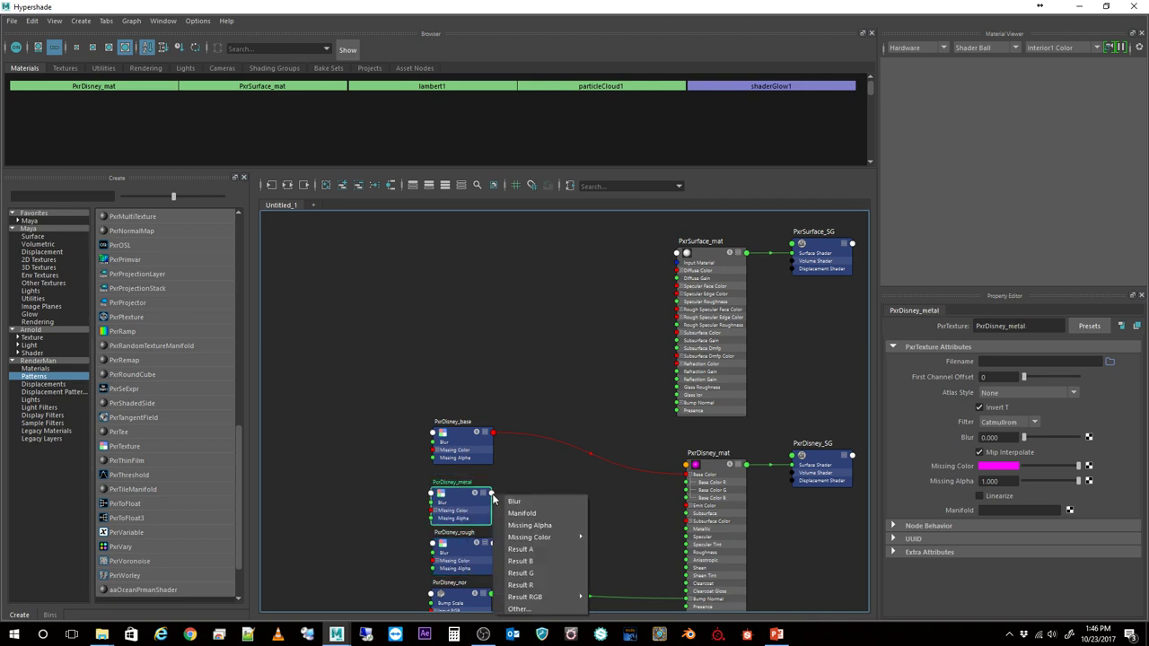
{"action": "left_click", "coordinate": [528, 586]}
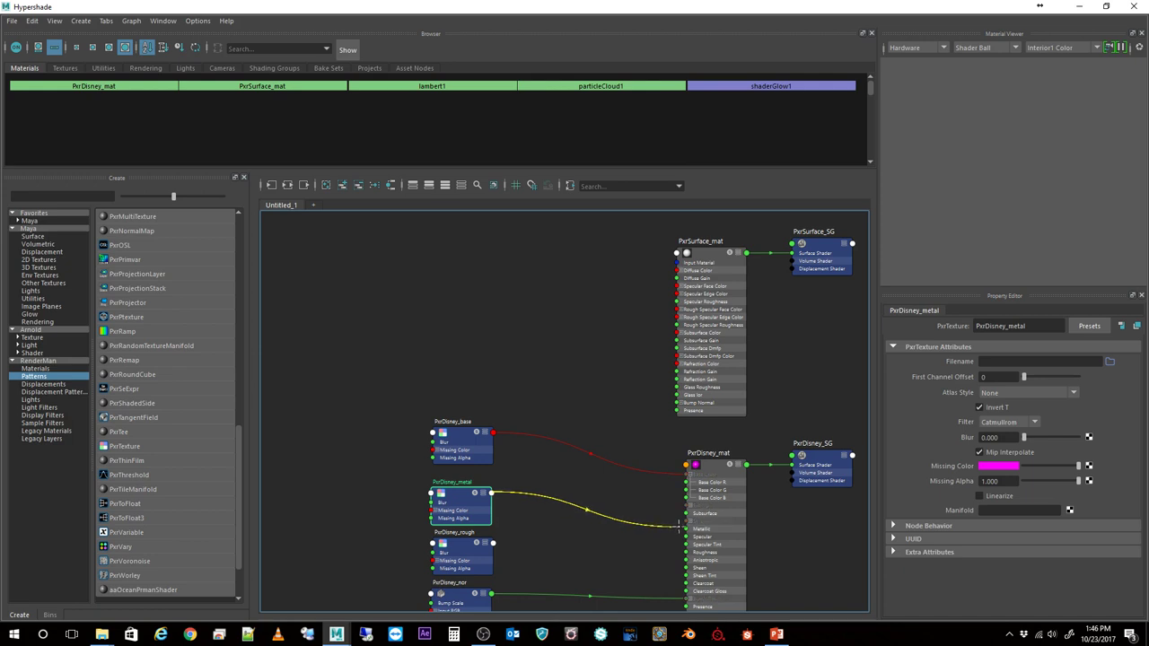
{"action": "left_click", "coordinate": [687, 529]}
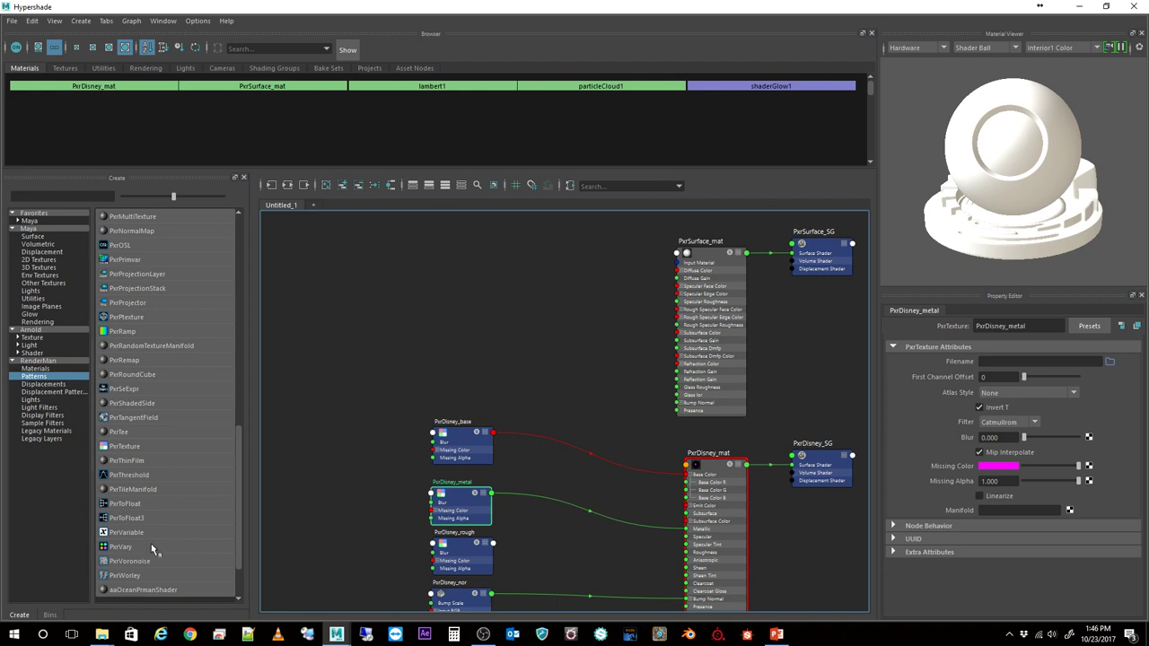
Create a PxrToFloat node, place it between PxrDisney_metal and the material, and rename it PxrDisney_metal_float.
{"action": "left_click", "coordinate": [141, 508]}
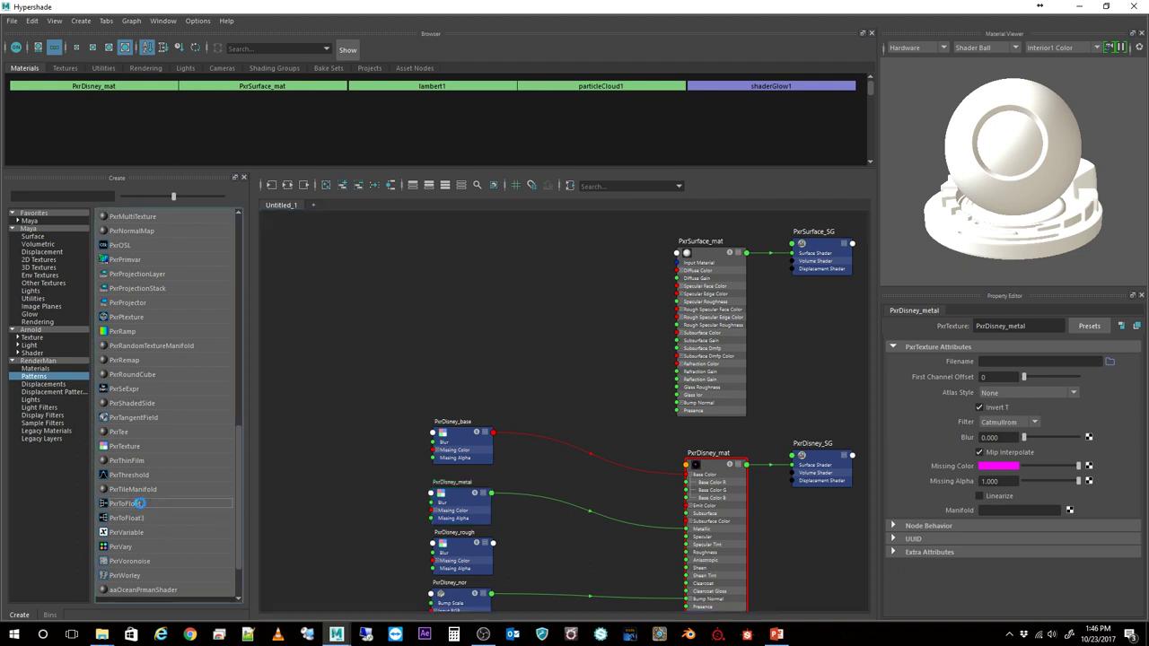
{"action": "left_click_drag", "start_coordinate": [473, 319], "coordinate": [578, 537]}
{"action": "double_click", "coordinate": [560, 517]}
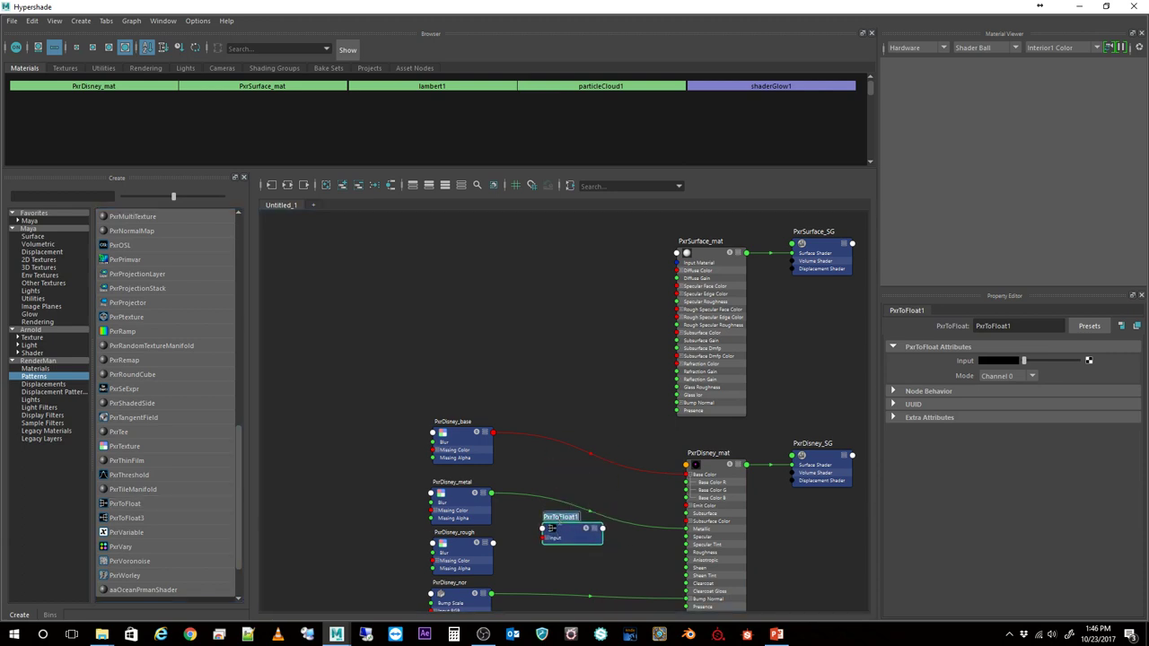
{"action": "type", "text": "V"}
{"action": "type", "text": "PxrDisney"}
{"action": "type", "text": "_metal_float"}
{"action": "key", "text": "Return"}
Expand the PxrDisney_metal node and connect its Result RGB output to the Input of PxrDisney_metal_float.
{"action": "left_click_drag", "start_coordinate": [558, 525], "coordinate": [485, 499]}
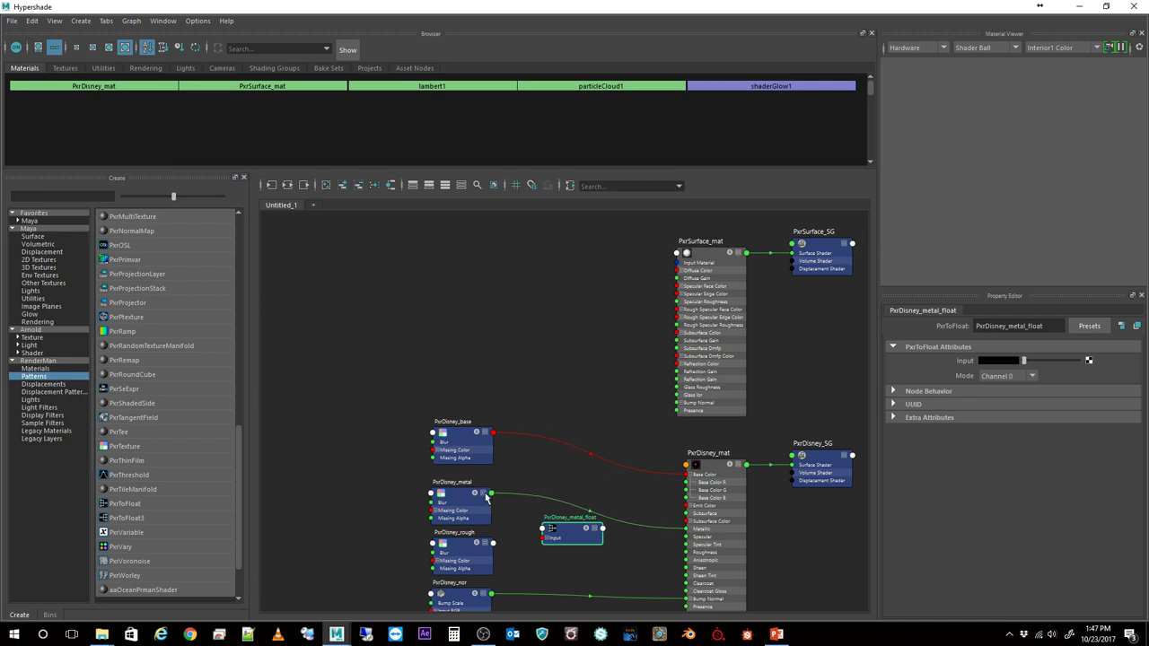
{"action": "left_click", "coordinate": [486, 499]}
{"action": "left_click", "coordinate": [484, 493]}
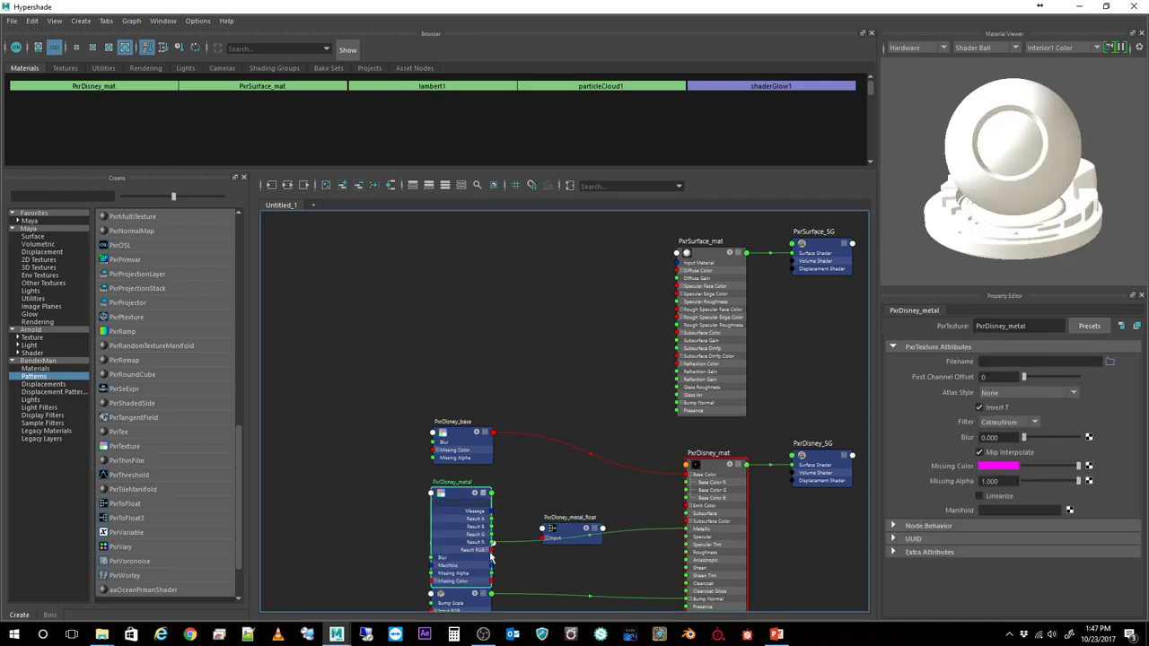
{"action": "left_click_drag", "start_coordinate": [491, 550], "coordinate": [558, 520]}
Set the mode of the PxrDisney_metal_float node to Luminance.
{"action": "left_click", "coordinate": [574, 534]}
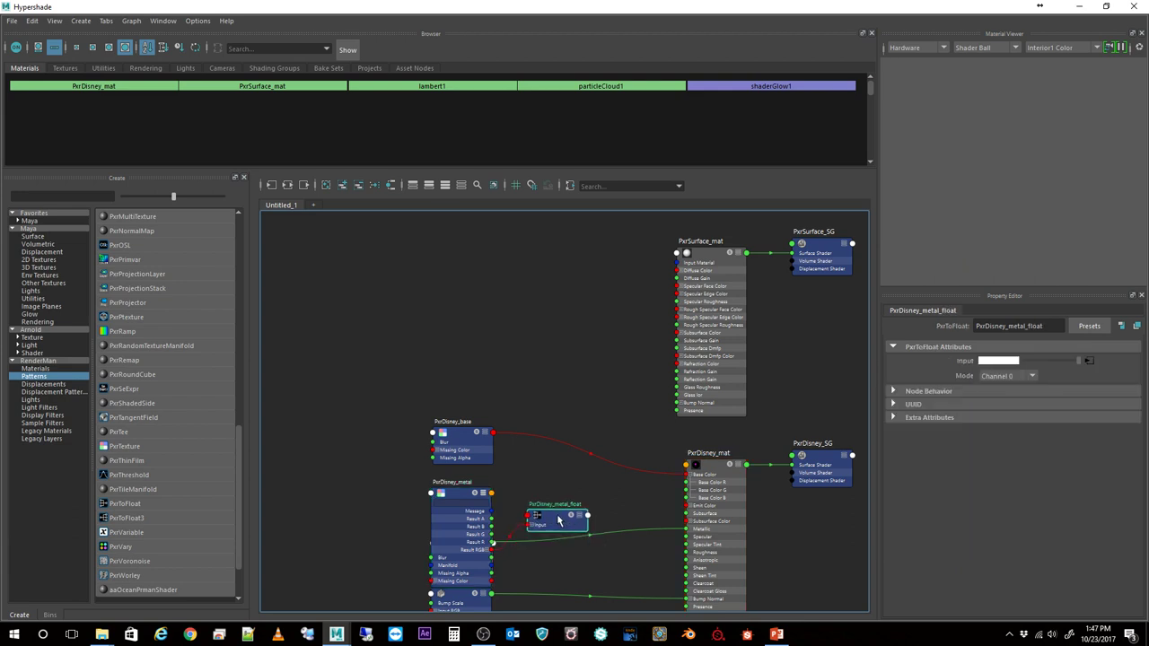
{"action": "left_click", "coordinate": [1006, 376]}
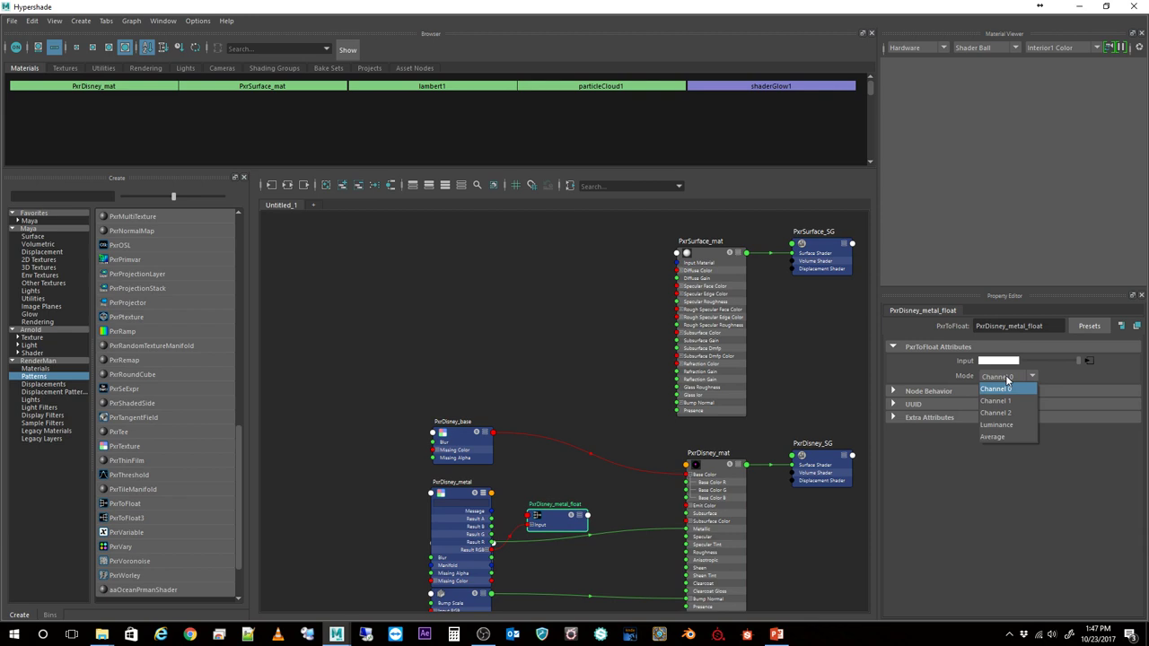
{"action": "left_click", "coordinate": [1008, 425]}
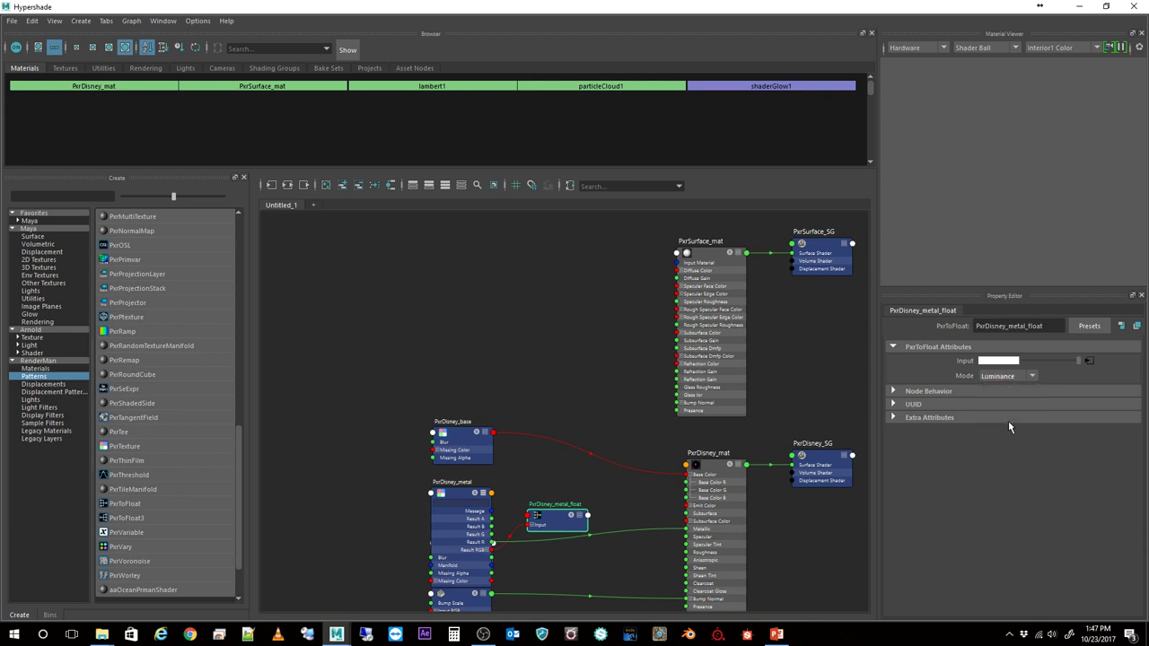
Connect the Result F output of PxrDisney_metal_float to the Metallic input of PxrDisney_mat and collapse the PxrDisney_metal node.
{"action": "left_click", "coordinate": [589, 518]}
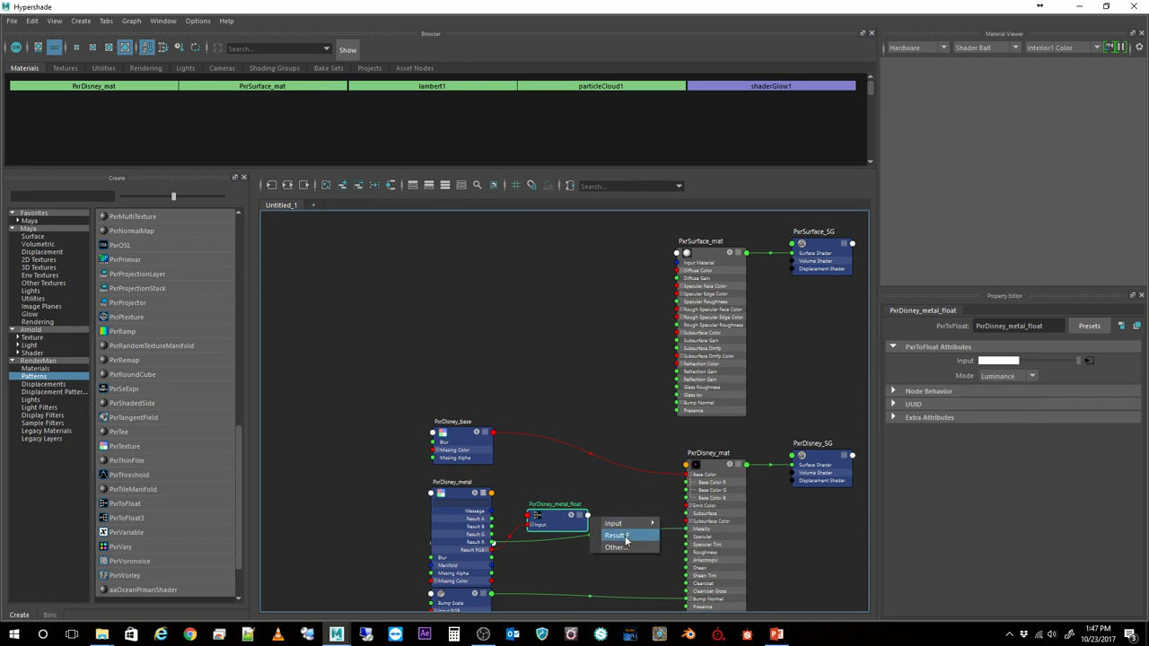
{"action": "left_click", "coordinate": [625, 537]}
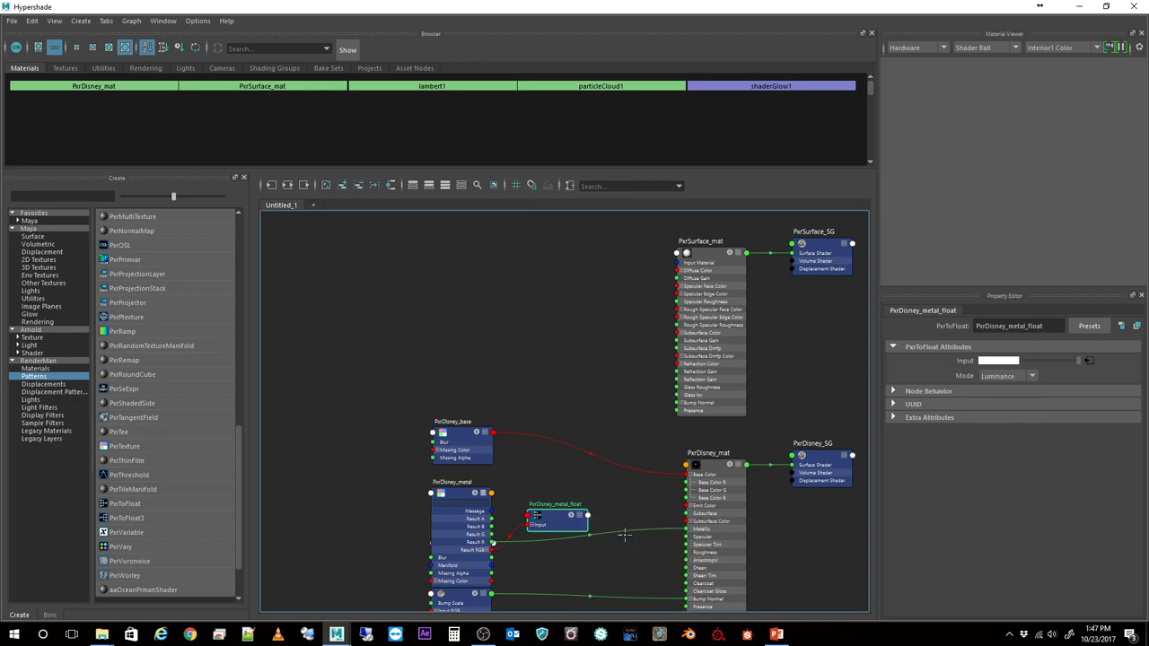
{"action": "left_click", "coordinate": [687, 529]}
{"action": "left_click", "coordinate": [483, 501]}
{"action": "left_click", "coordinate": [483, 495]}
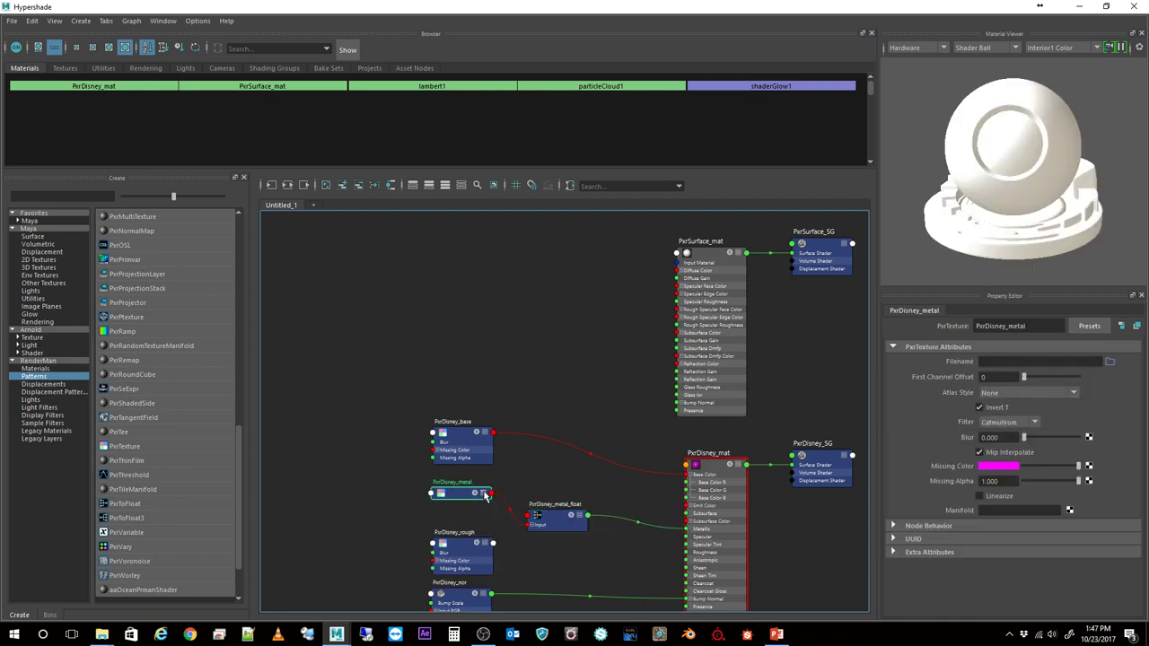
Duplicate the PxrDisney_metal_float node, place the copy beside PxrDisney_rough, and rename it PxrDisney_rough_float.
{"action": "left_click", "coordinate": [552, 525]}
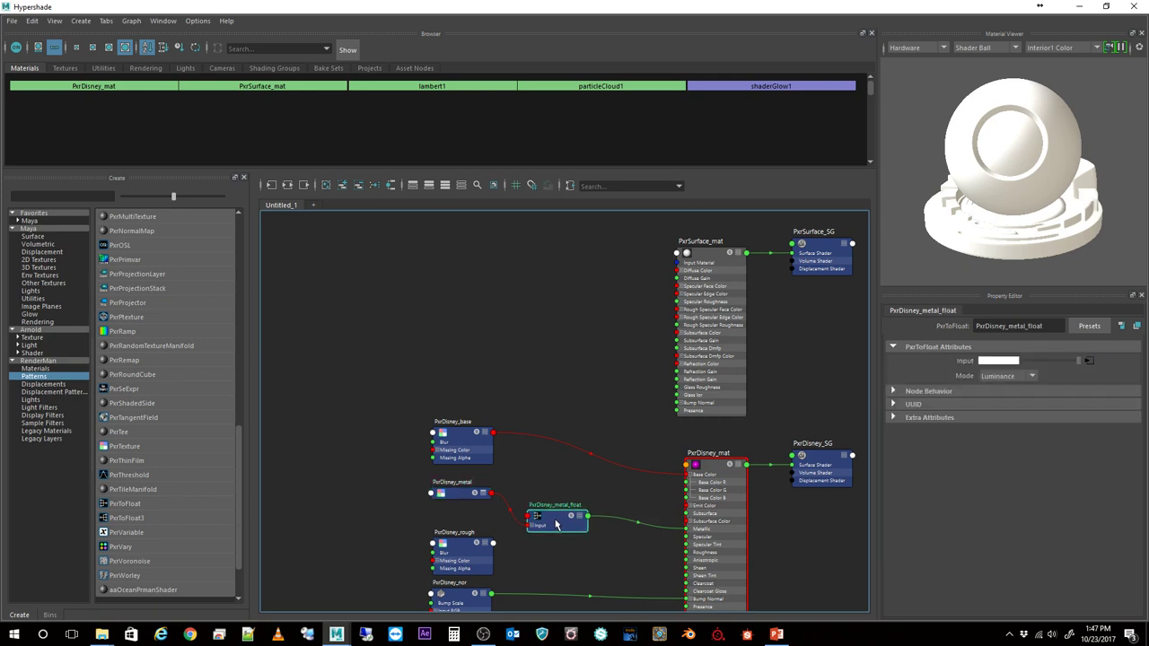
{"action": "key", "text": "ctrl+d"}
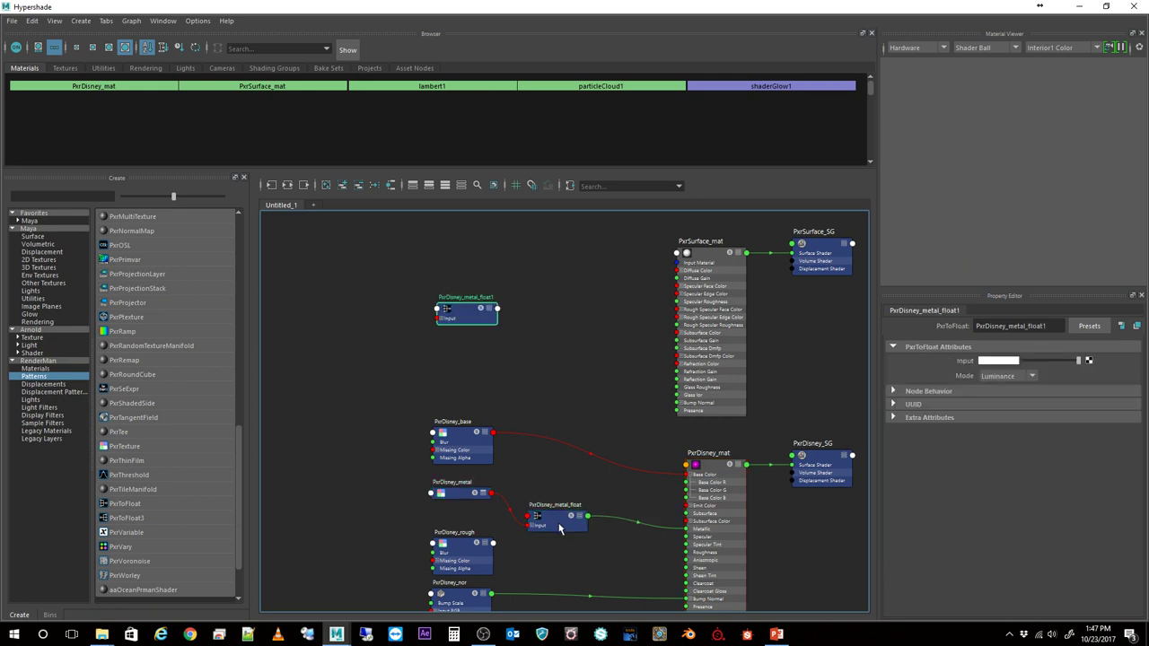
{"action": "left_click_drag", "start_coordinate": [462, 320], "coordinate": [644, 558]}
{"action": "double_click", "coordinate": [563, 551]}
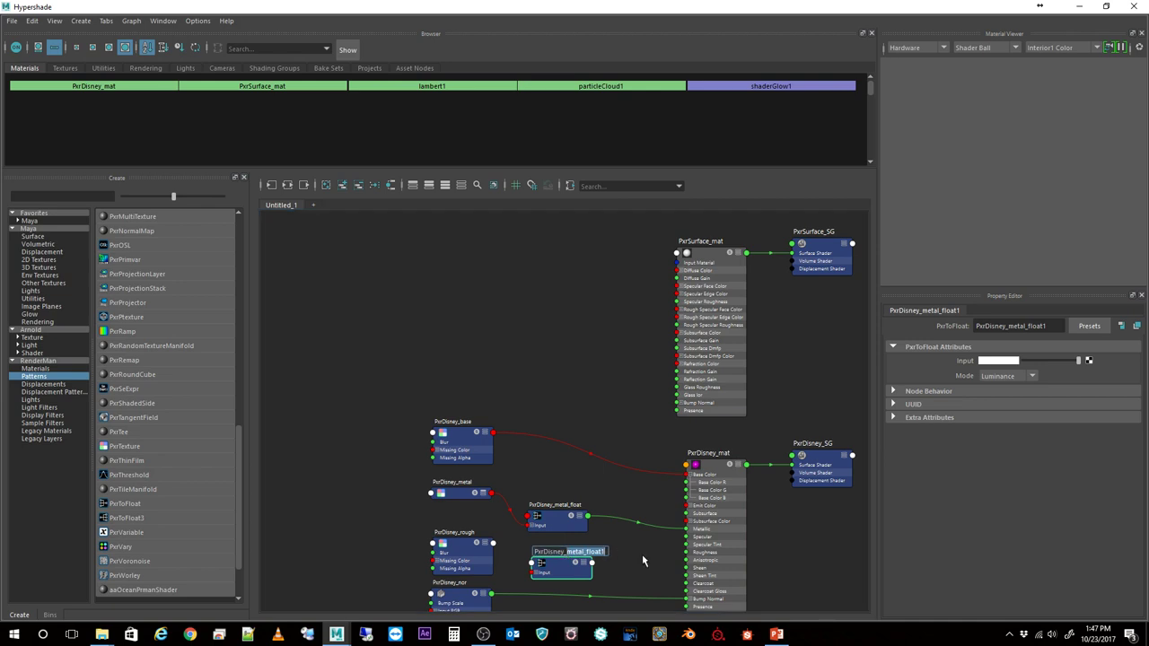
{"action": "type", "text": "rough"}
{"action": "type", "text": "loat"}
{"action": "key", "text": "Return"}
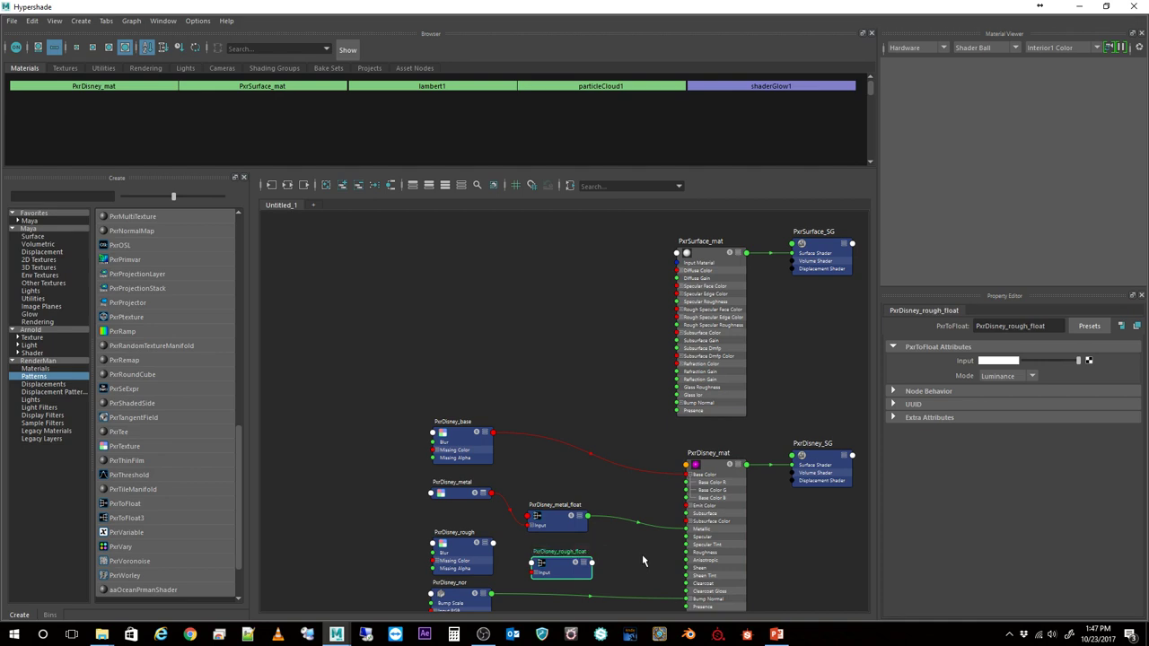
Connect the Result RGB output of PxrDisney_rough to PxrDisney_rough_float and that node's Result F output to the Roughness input of PxrDisney_mat.
{"action": "left_click", "coordinate": [492, 543]}
{"action": "mouse_move", "coordinate": [546, 532]}
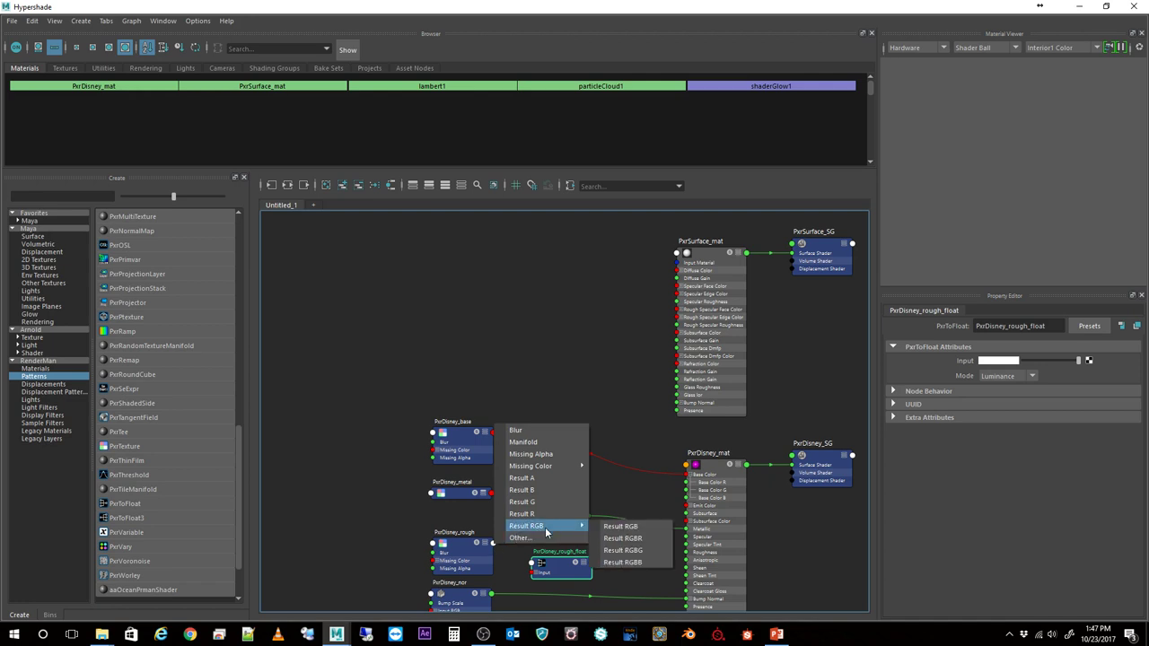
{"action": "left_click", "coordinate": [620, 527]}
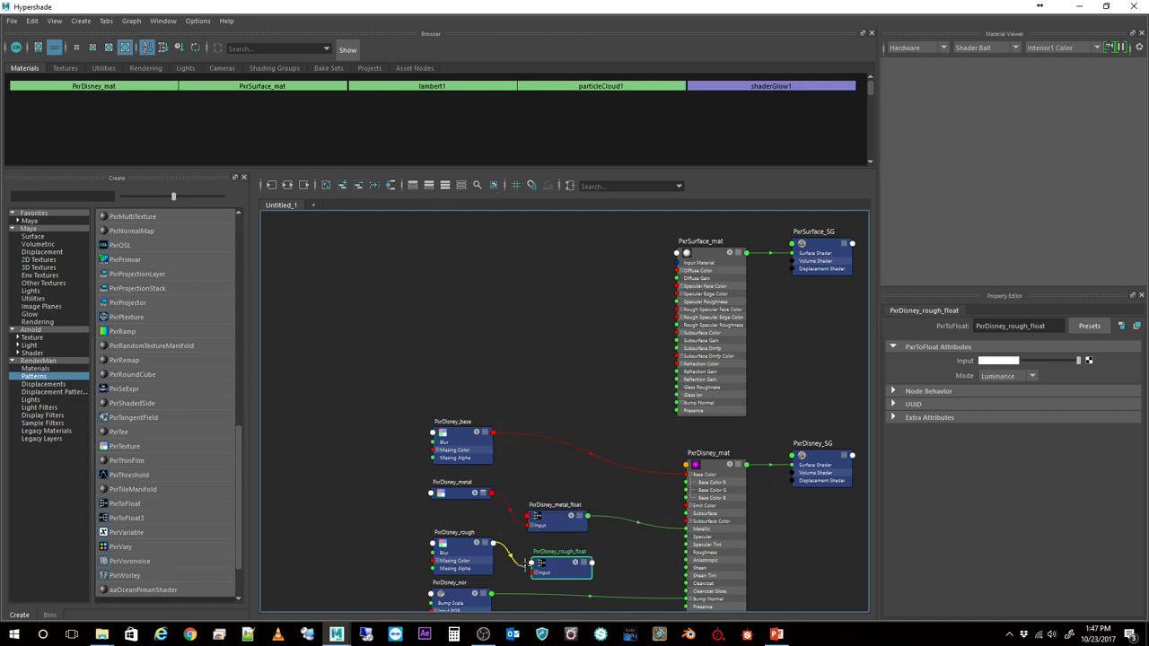
{"action": "left_click", "coordinate": [592, 562]}
{"action": "left_click", "coordinate": [629, 582]}
{"action": "left_click_drag", "start_coordinate": [592, 563], "coordinate": [690, 557]}
Select the PxrDisney_base node and examine the exported EXR texture files in the Sphere folder in File Explorer.
{"action": "left_click", "coordinate": [470, 444]}
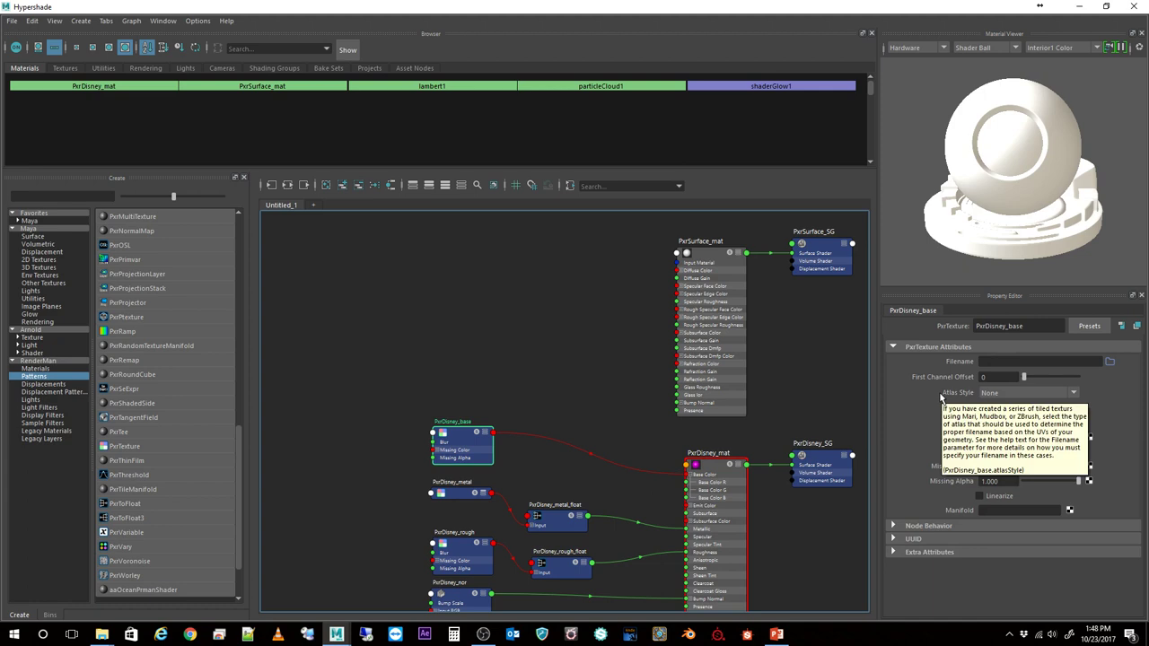
{"action": "mouse_move", "coordinate": [1015, 375]}
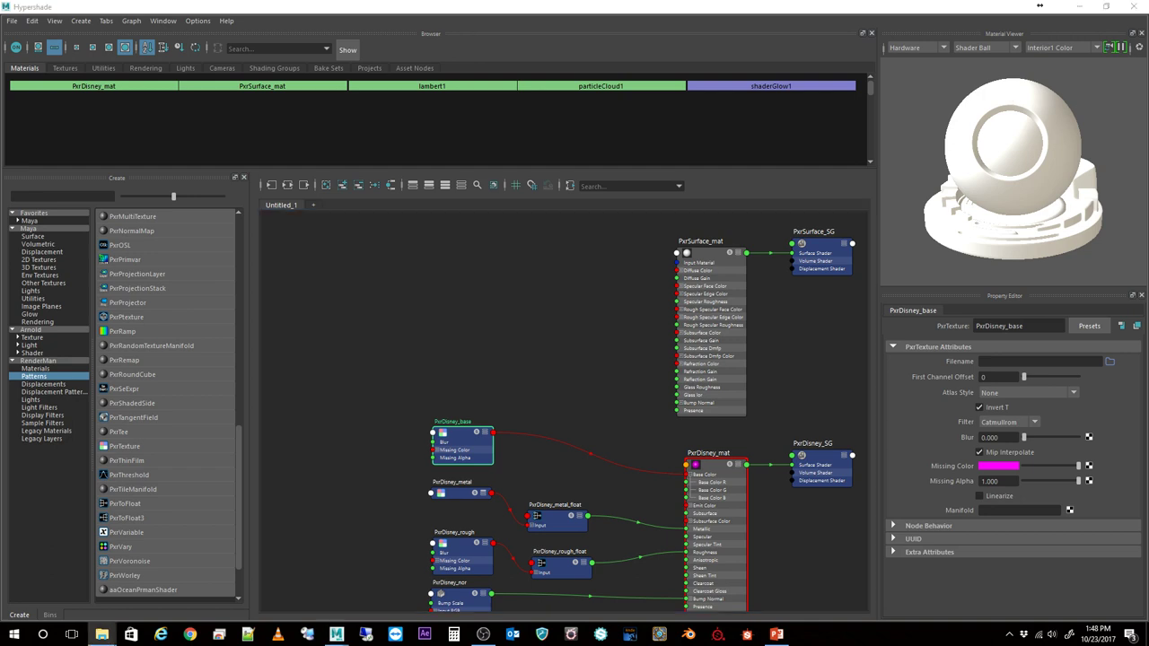
{"action": "left_click_drag", "start_coordinate": [1039, 6], "coordinate": [569, 120]}
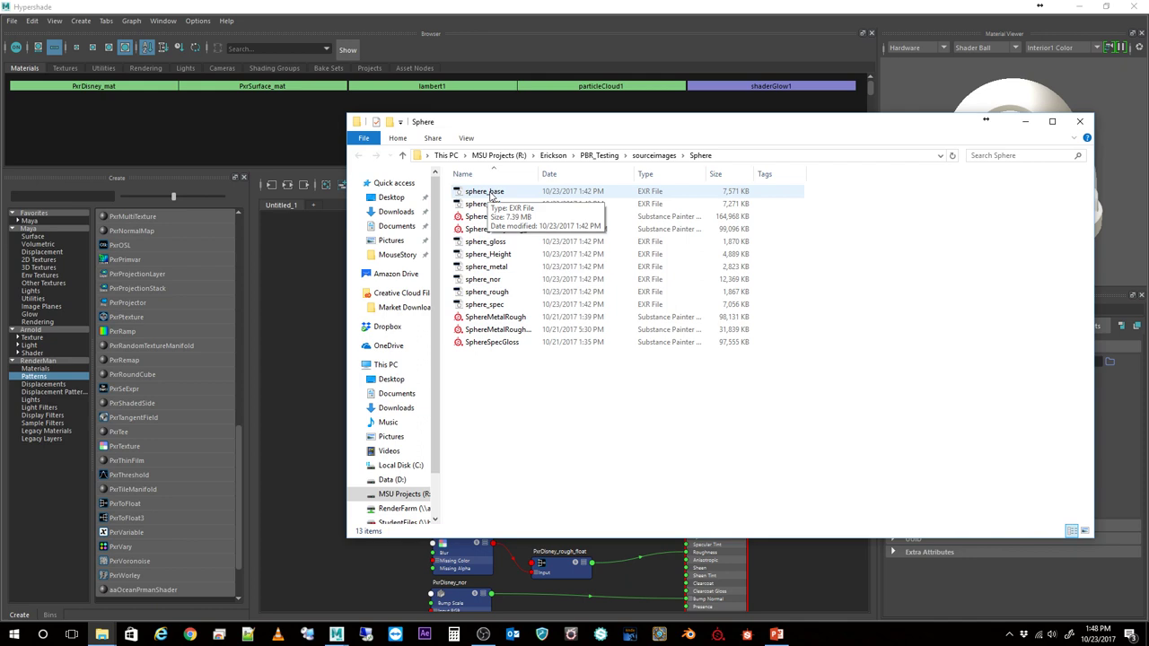
{"action": "left_click_drag", "start_coordinate": [580, 128], "coordinate": [1147, 216]}
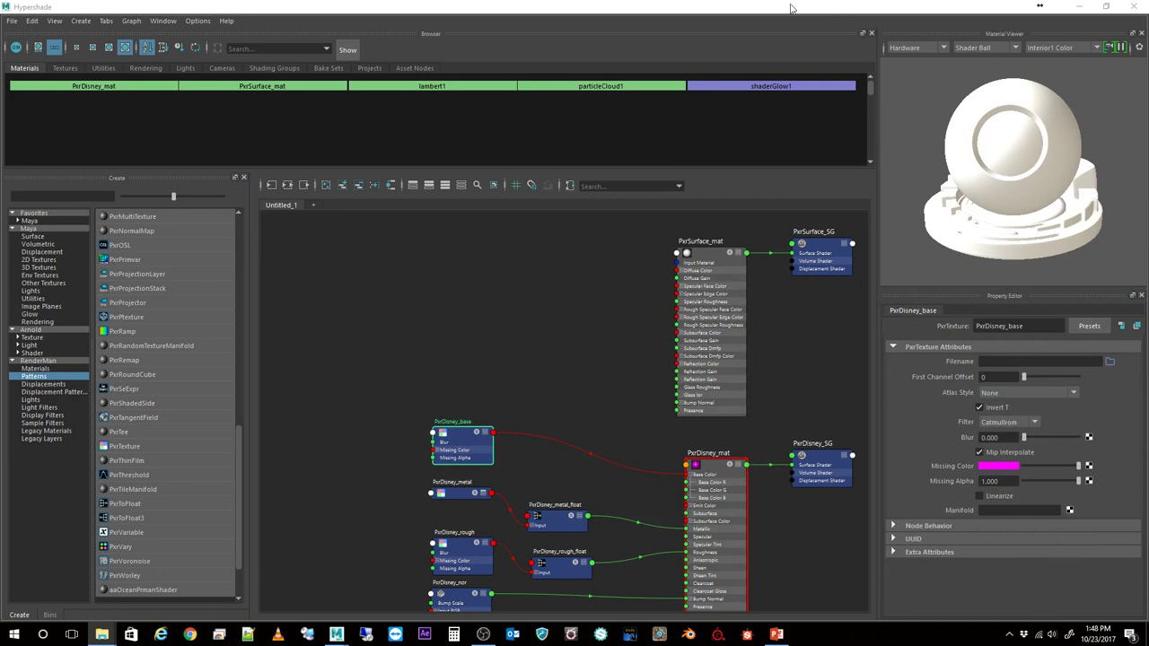
Minimize Hypershade, open the RenderMan Texture Manager and load all images from the sourceimages\Sphere directory.
{"action": "left_click_drag", "start_coordinate": [793, 9], "coordinate": [688, 170]}
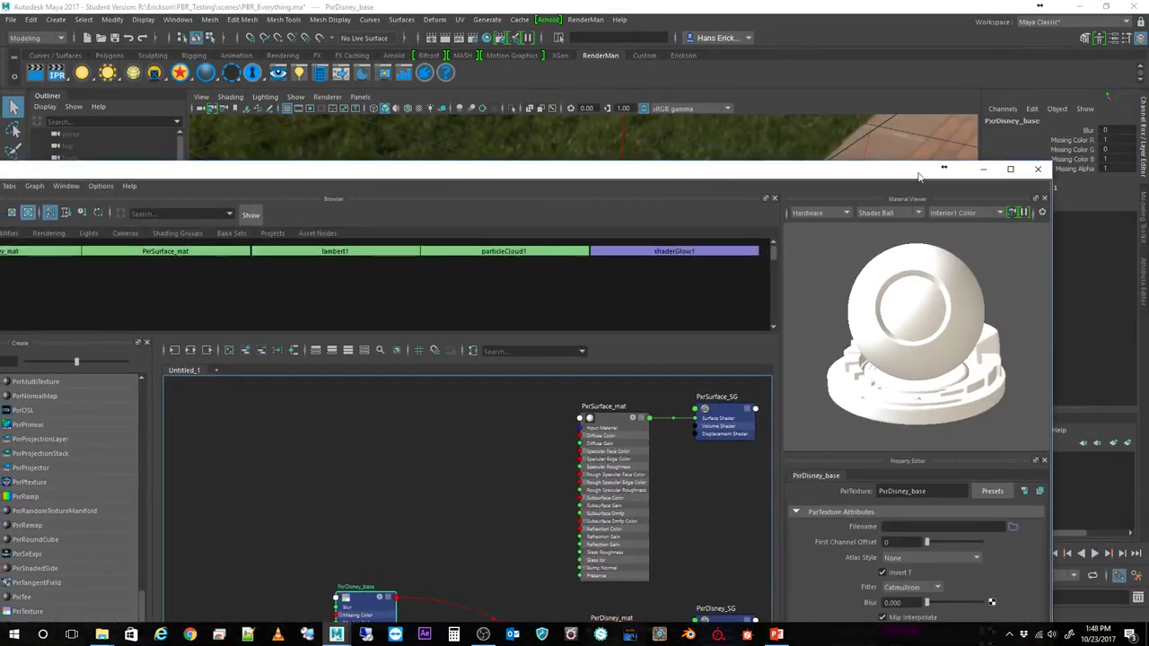
{"action": "left_click", "coordinate": [980, 166]}
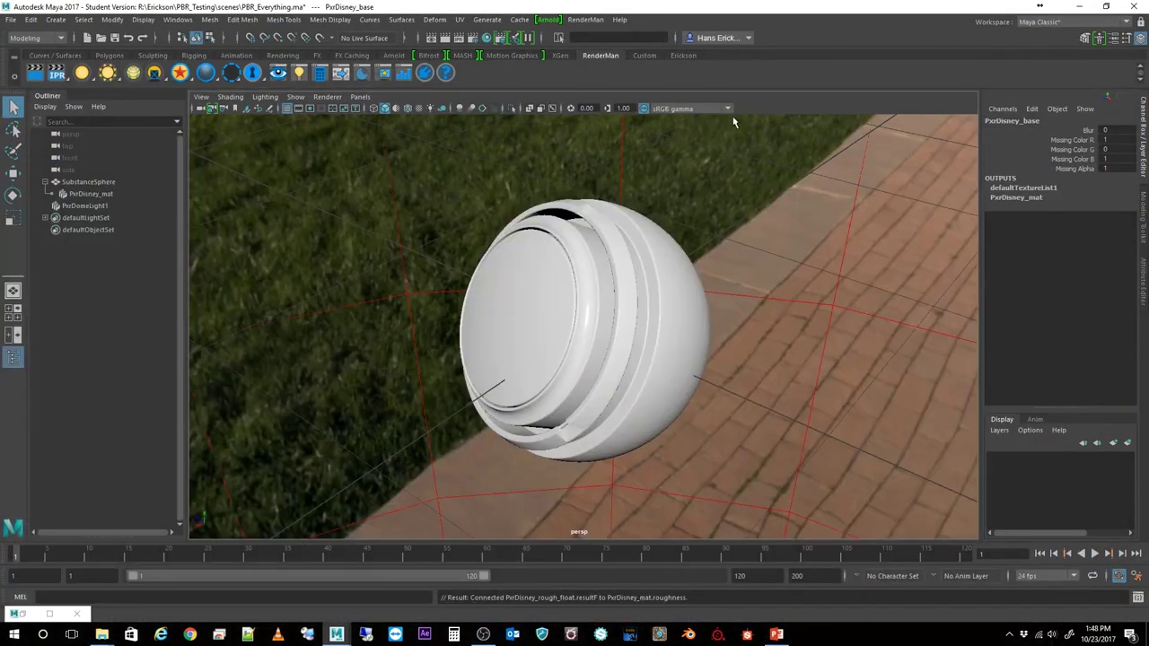
{"action": "left_click", "coordinate": [342, 77]}
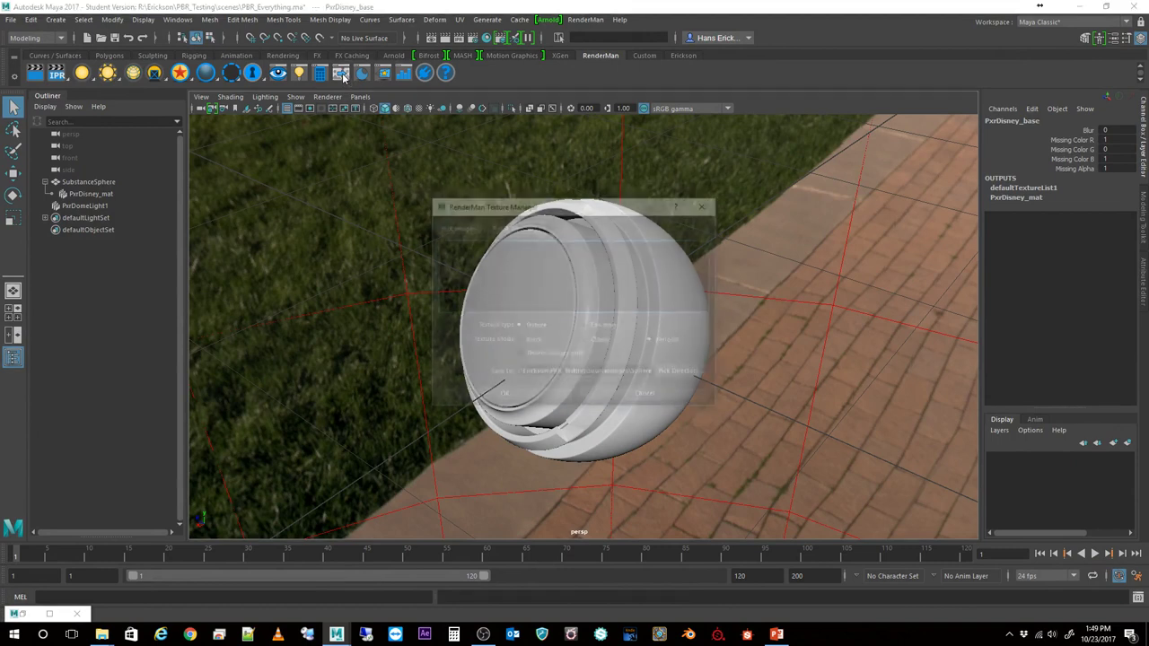
{"action": "left_click", "coordinate": [517, 226]}
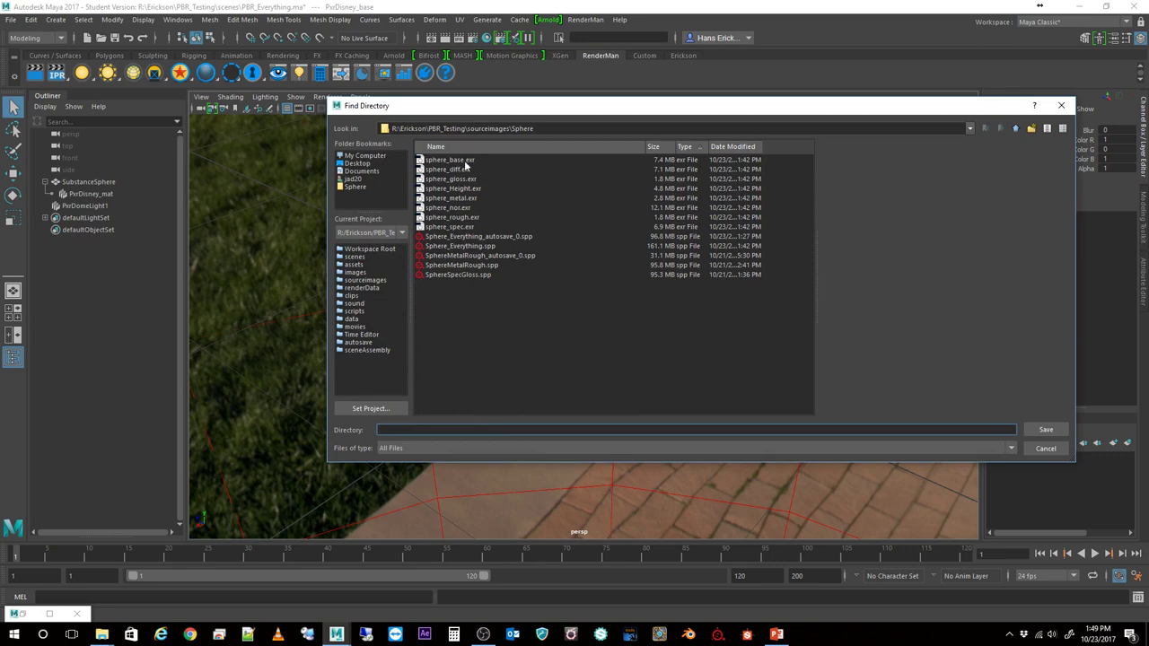
{"action": "left_click", "coordinate": [1047, 429]}
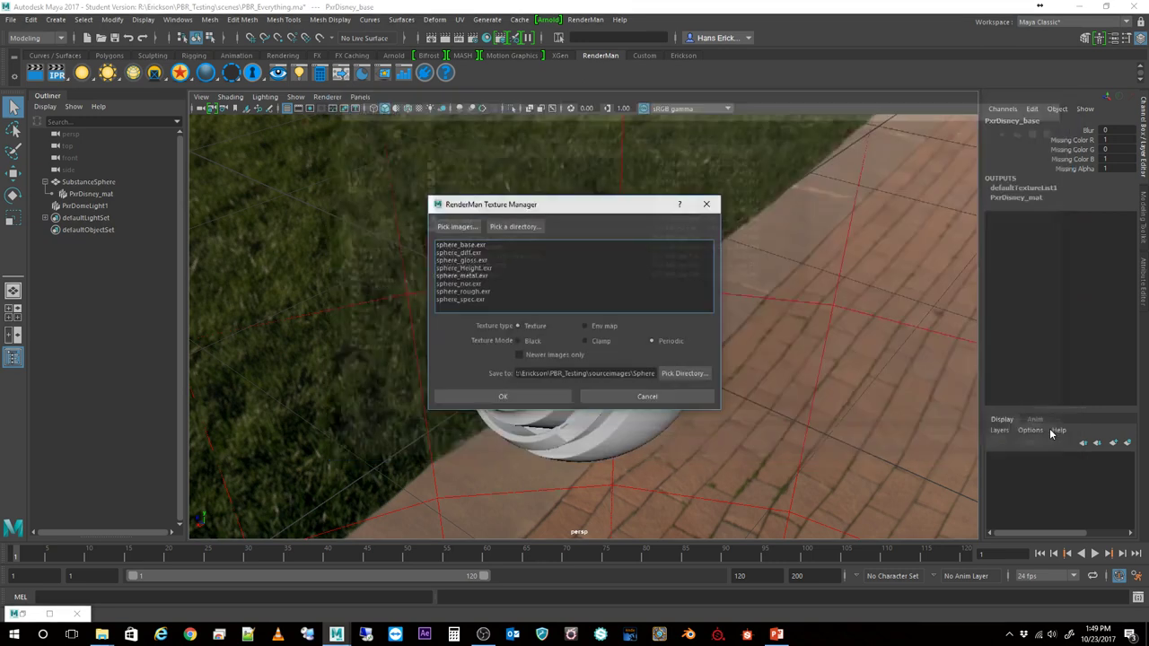
Set sourceimages\Sphere as the output directory and convert the listed EXR images to TEX files.
{"action": "left_click", "coordinate": [697, 381]}
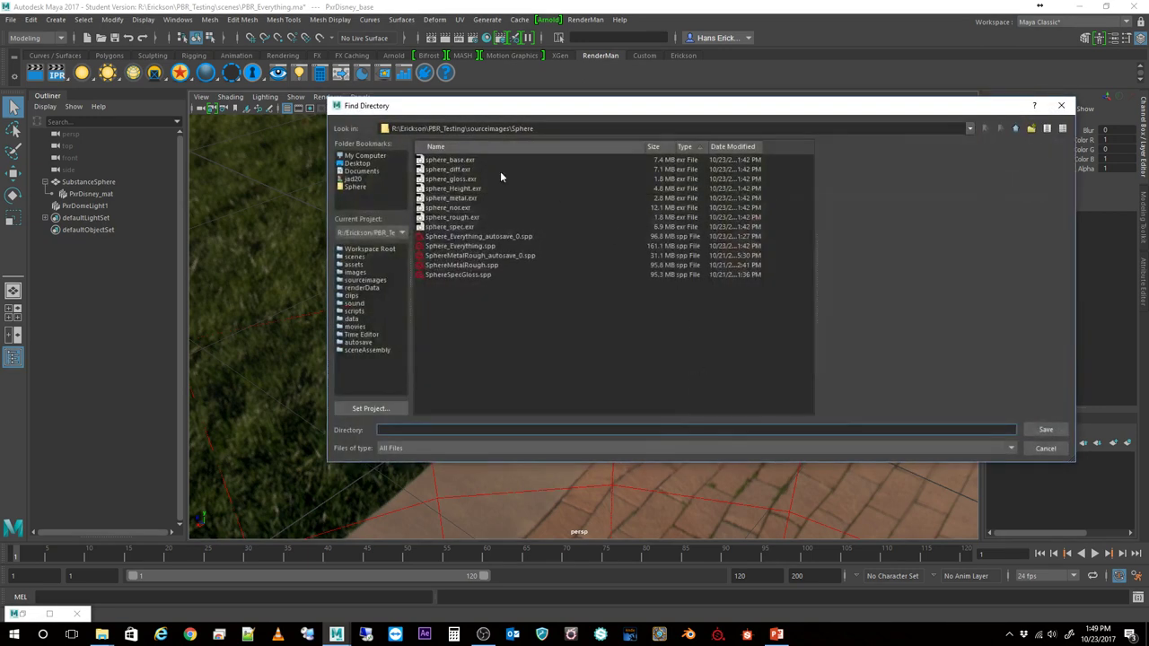
{"action": "left_click", "coordinate": [1046, 430]}
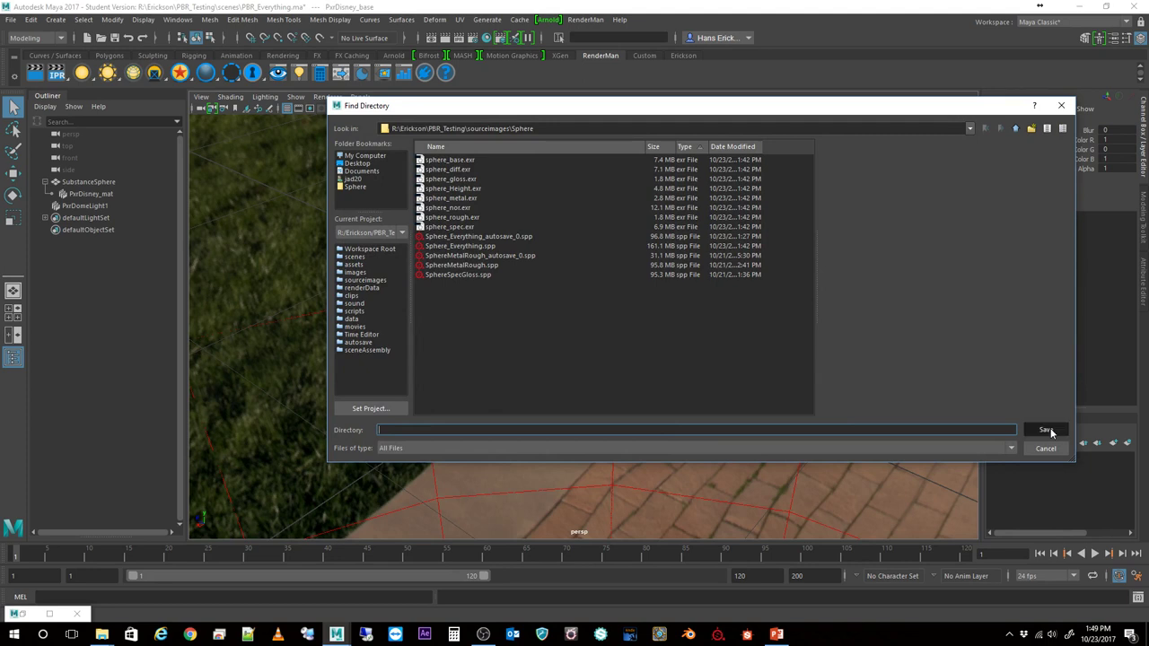
{"action": "left_click", "coordinate": [514, 398]}
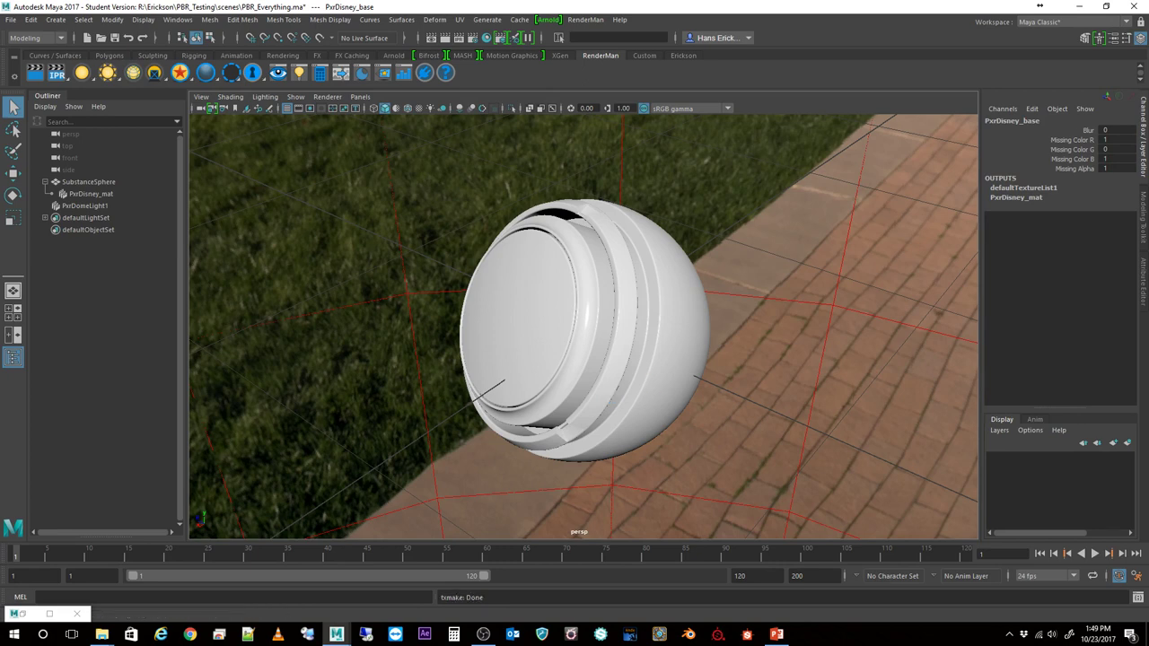
Examine the Sphere folder in File Explorer for the converted TEX files beside the original EXR files.
{"action": "left_click", "coordinate": [101, 635]}
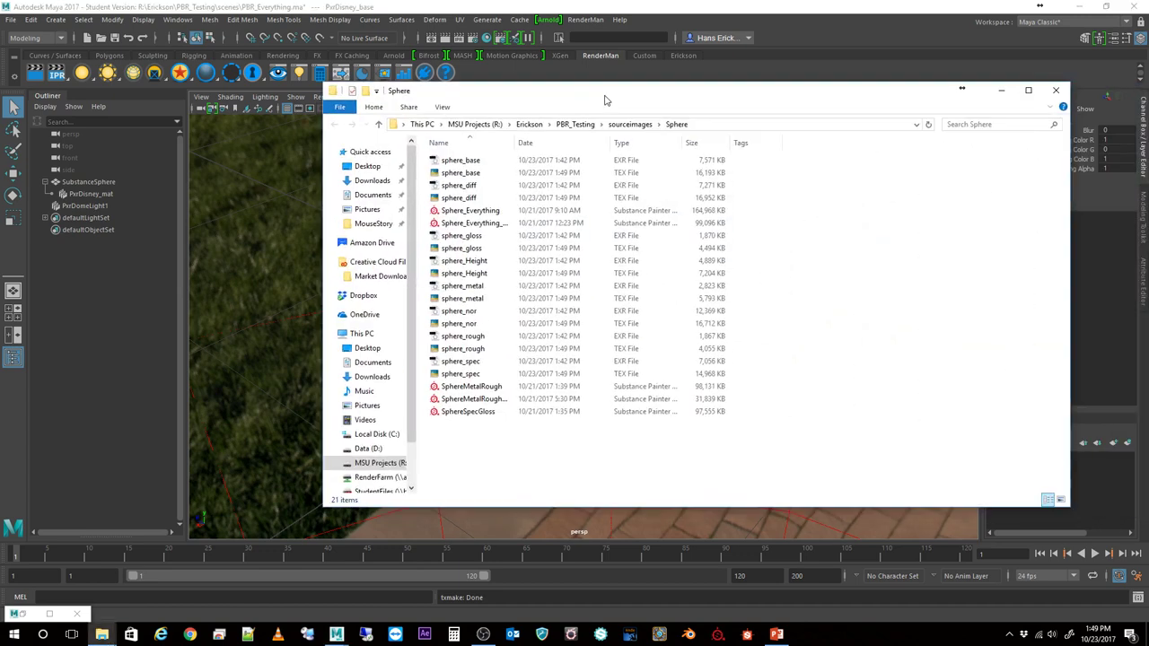
{"action": "left_click", "coordinate": [460, 186]}
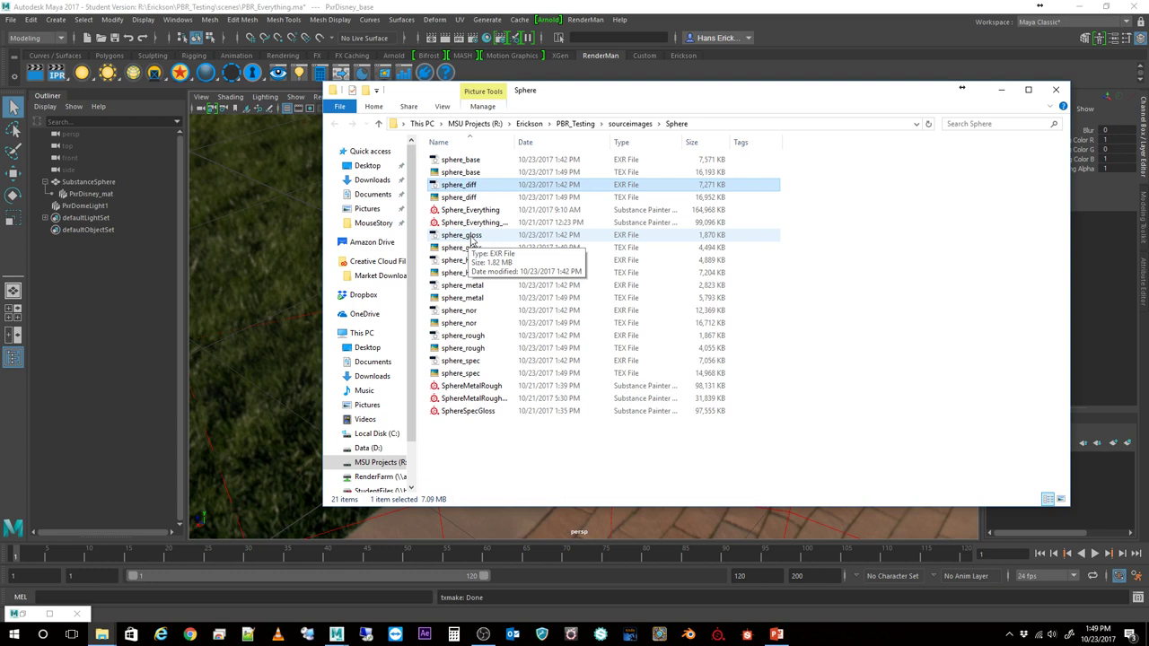
{"action": "left_click", "coordinate": [471, 240]}
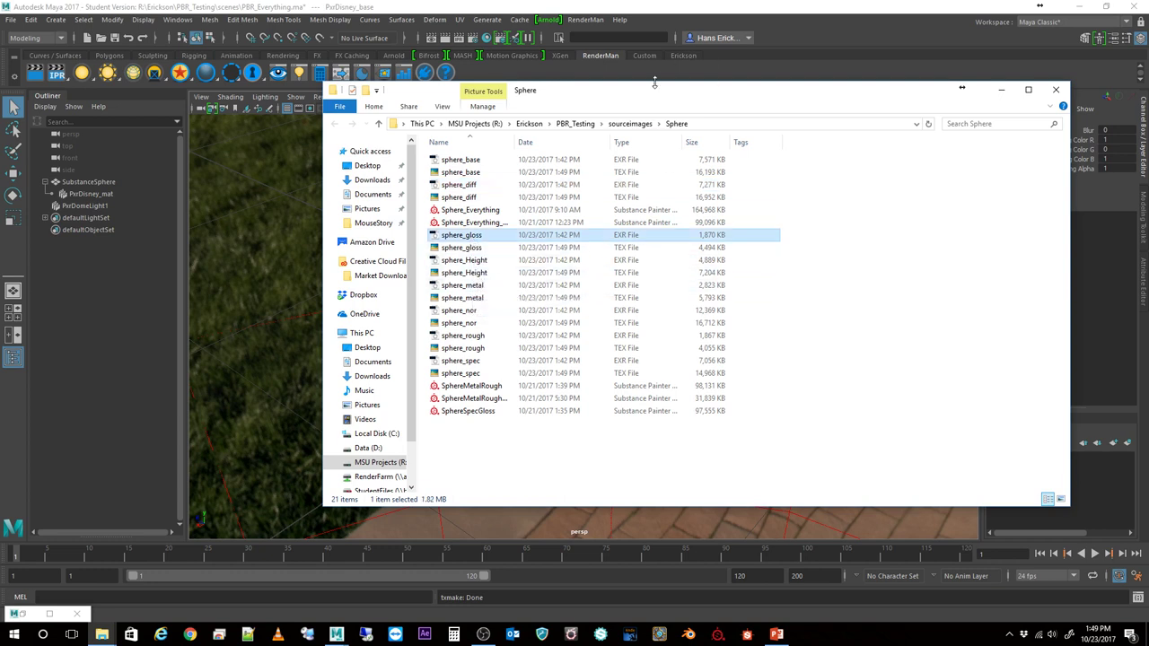
{"action": "left_click_drag", "start_coordinate": [636, 97], "coordinate": [1148, 179]}
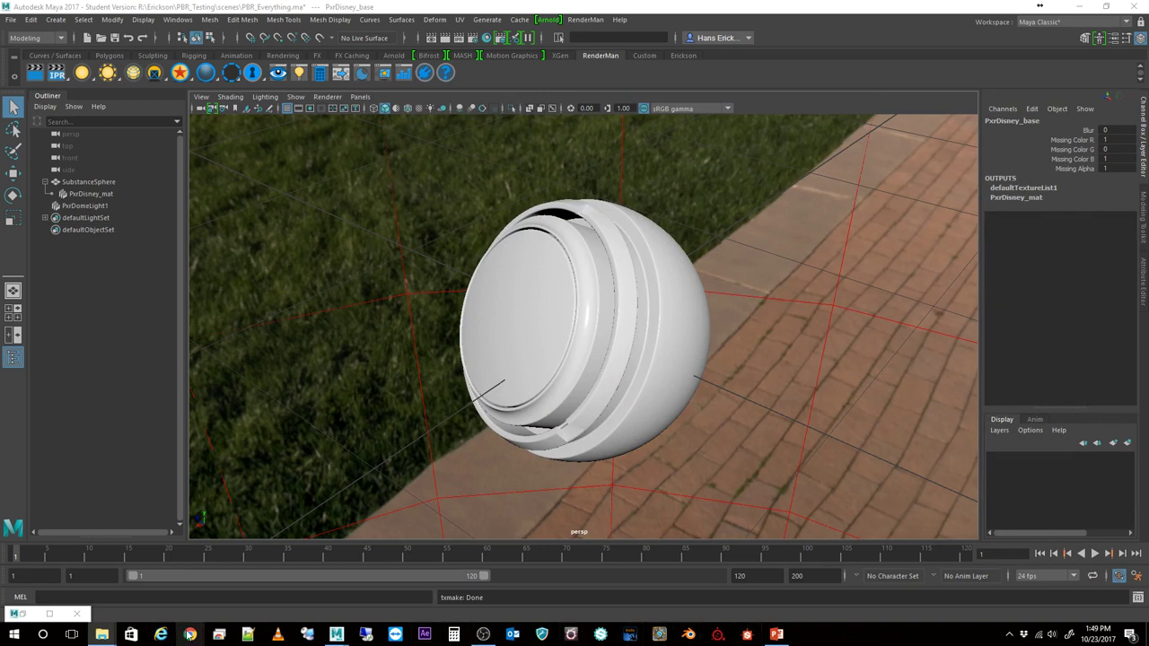
Restore Hypershade and load sphere_base.tex from the Sphere folder as the texture file of the PxrDisney_base node.
{"action": "left_click", "coordinate": [27, 614]}
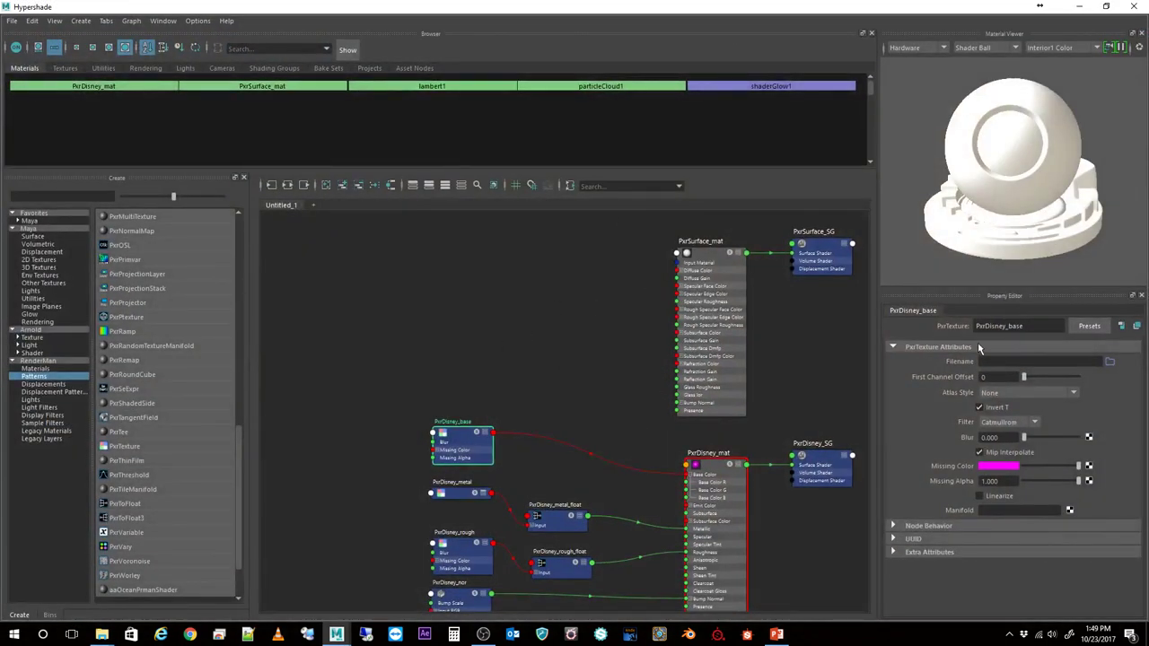
{"action": "left_click", "coordinate": [453, 444]}
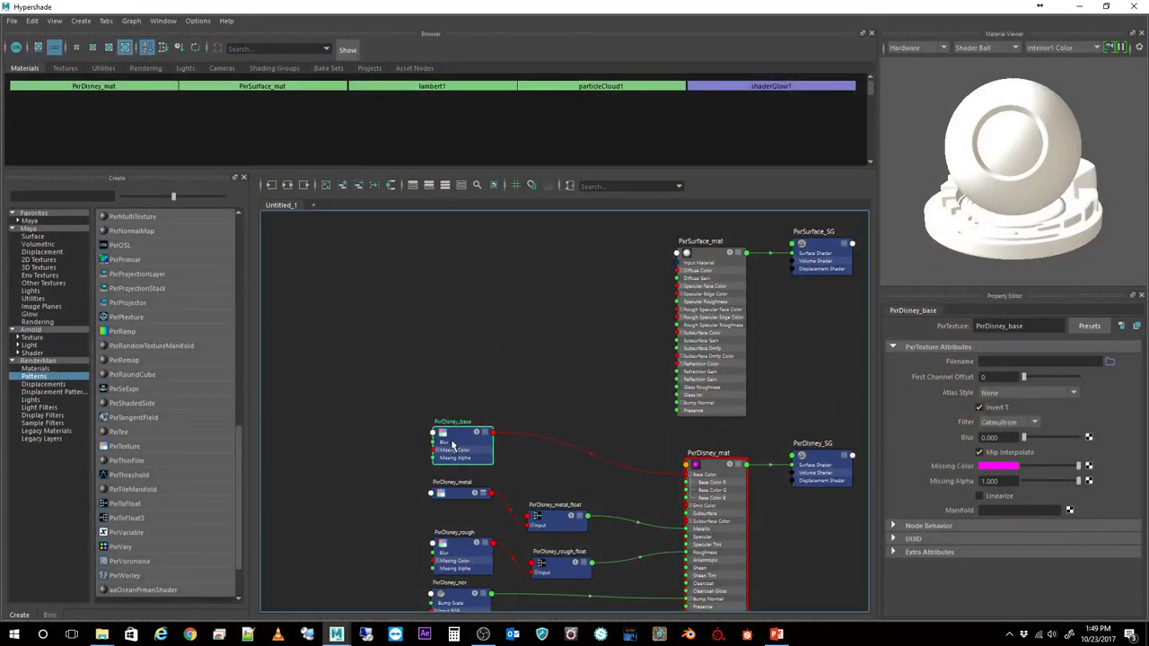
{"action": "left_click", "coordinate": [1110, 362]}
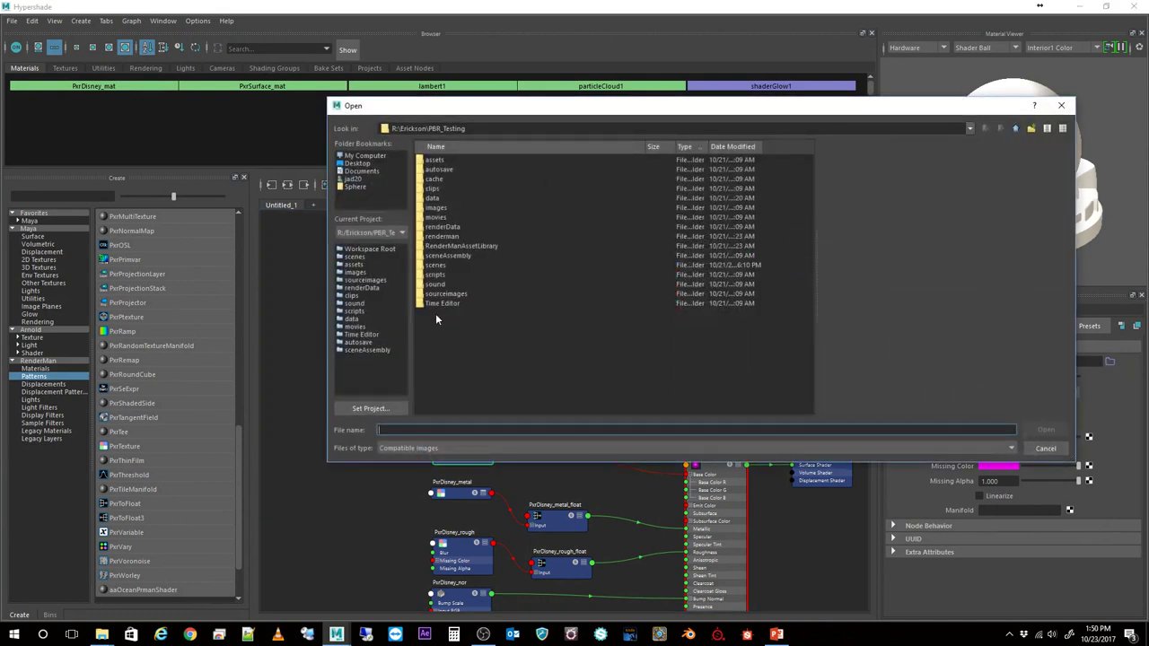
{"action": "left_click", "coordinate": [444, 295]}
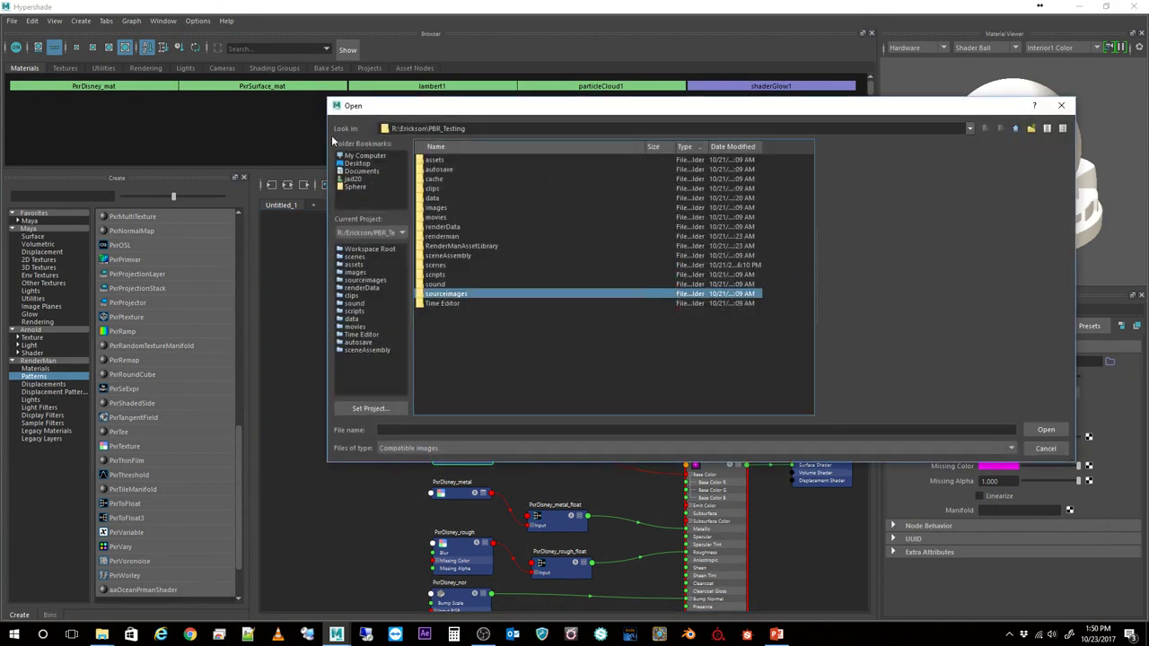
{"action": "left_click", "coordinate": [356, 187]}
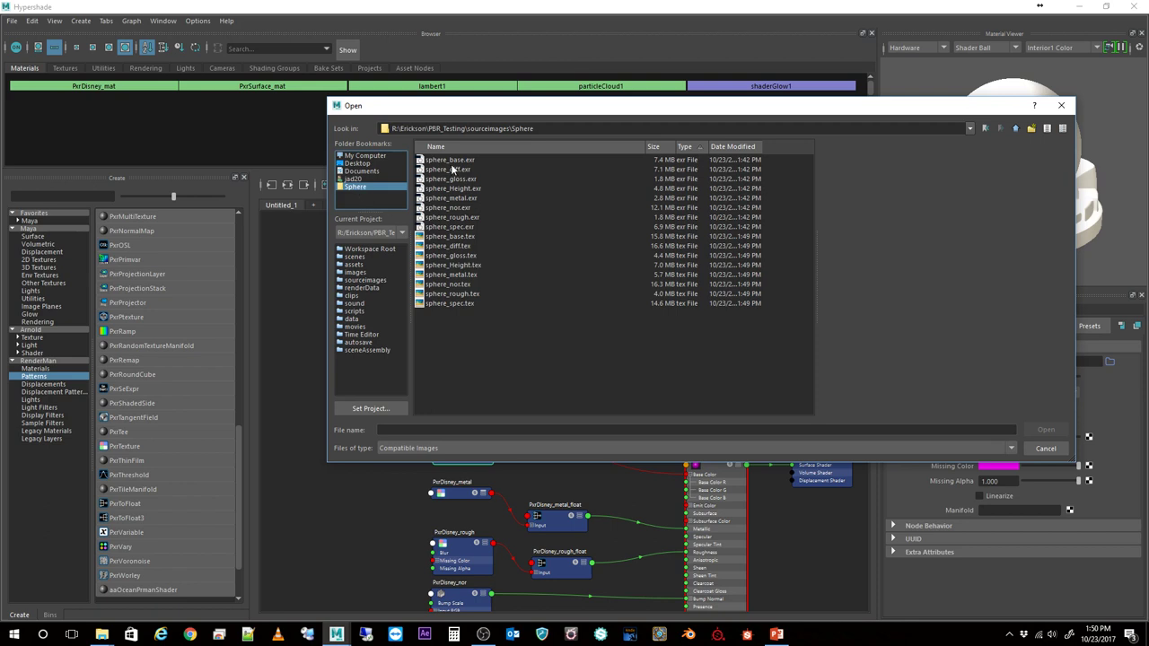
{"action": "left_click", "coordinate": [458, 237]}
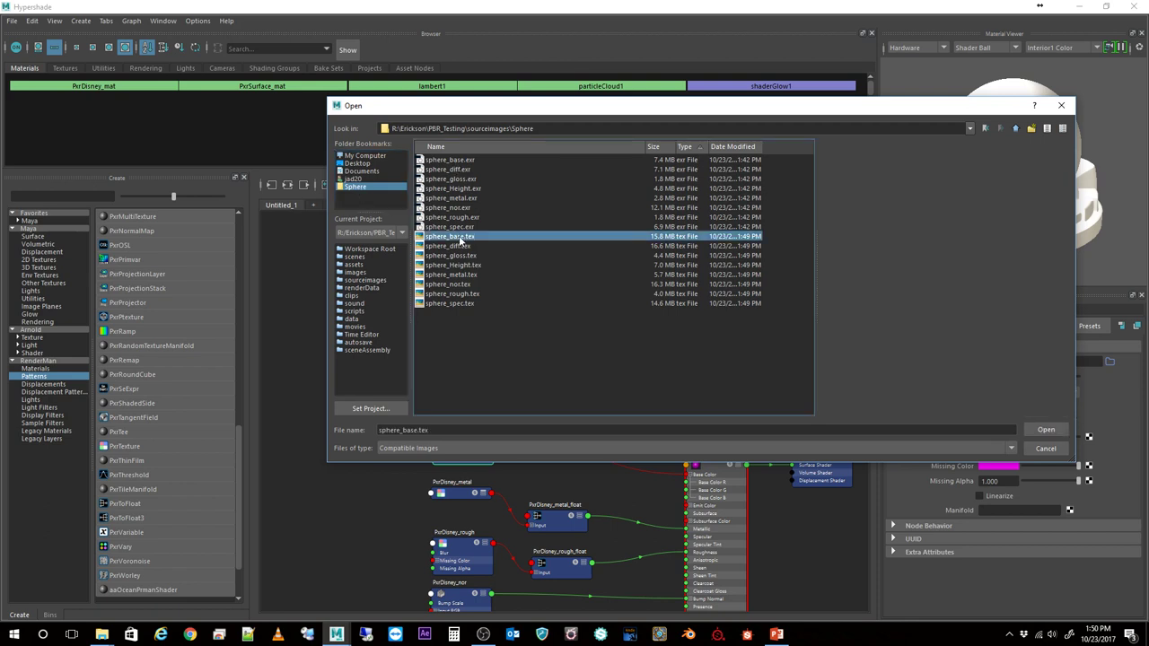
{"action": "double_click", "coordinate": [458, 239]}
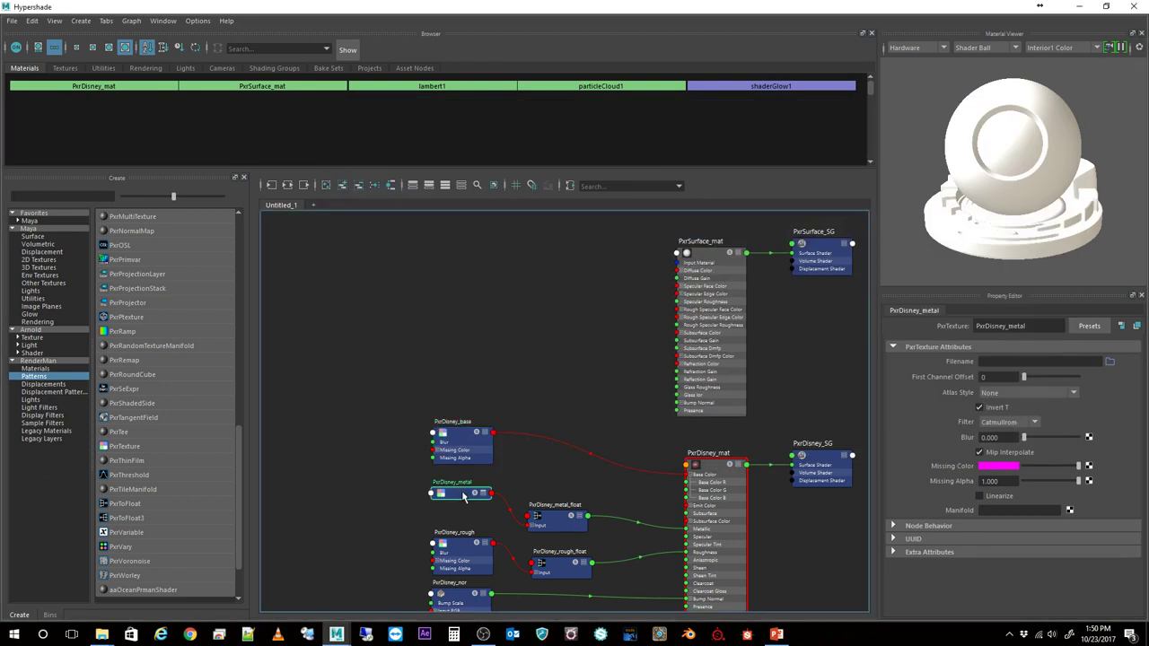
Load sphere_metal.tex from the Sphere folder as the texture file of the PxrDisney_metal node.
{"action": "left_click", "coordinate": [1111, 365]}
{"action": "left_click", "coordinate": [362, 189]}
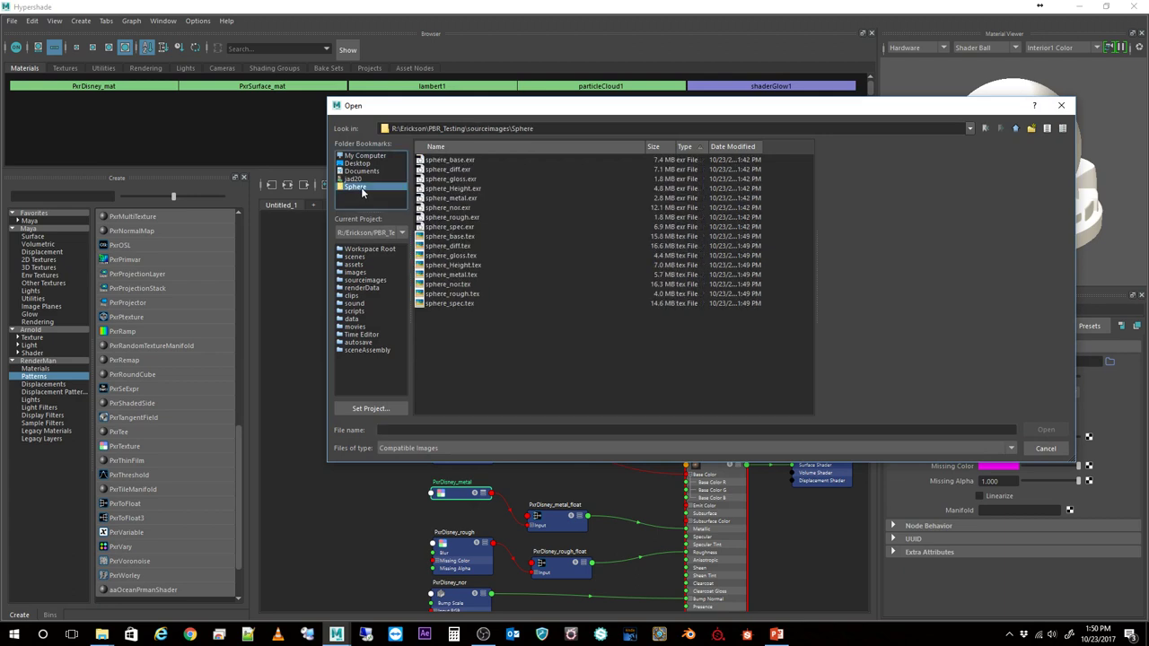
{"action": "double_click", "coordinate": [454, 276]}
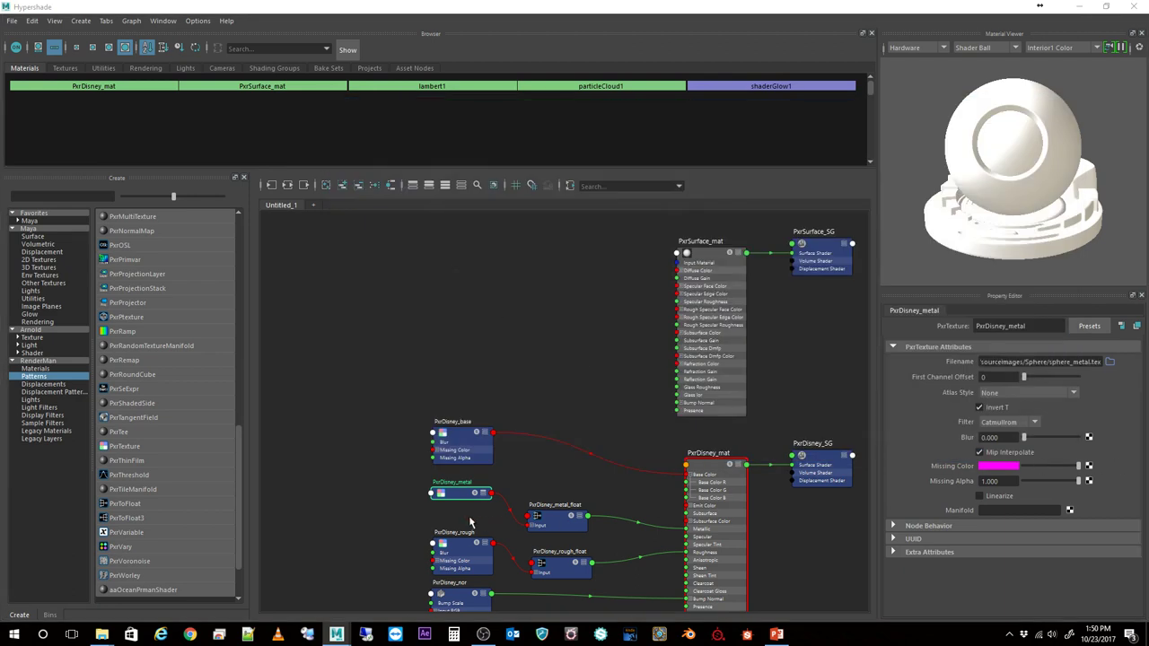
Load sphere_metal.tex from the Sphere folder as the texture file of the PxrDisney_rough node.
{"action": "left_click", "coordinate": [469, 547]}
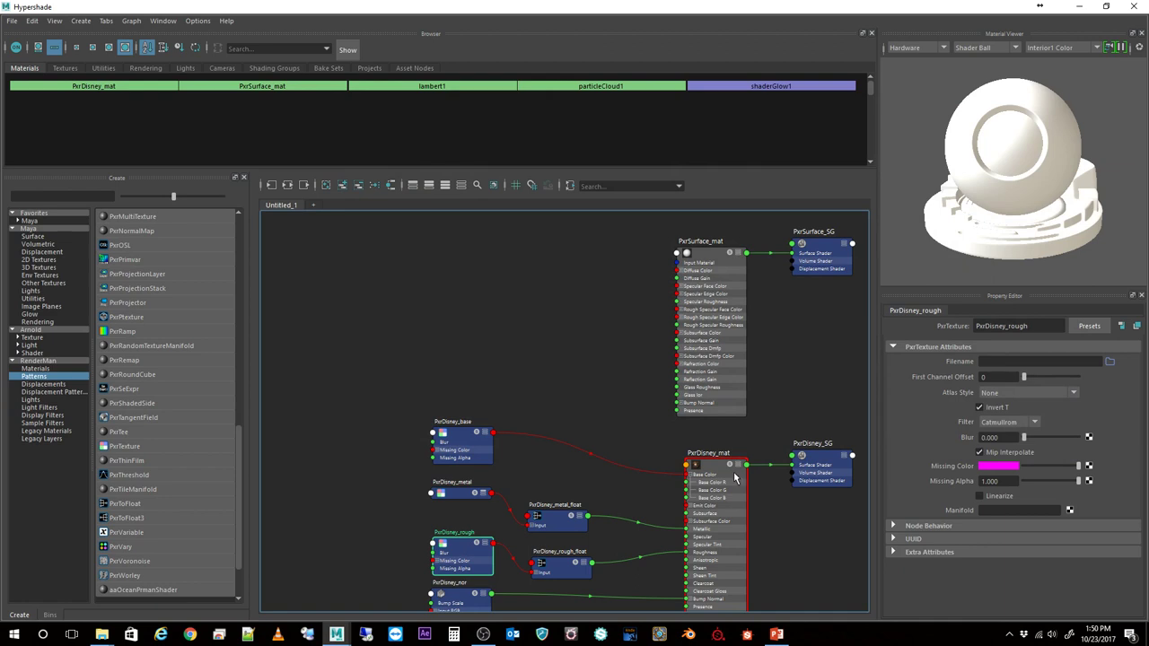
{"action": "left_click", "coordinate": [1113, 363]}
{"action": "left_click", "coordinate": [356, 189]}
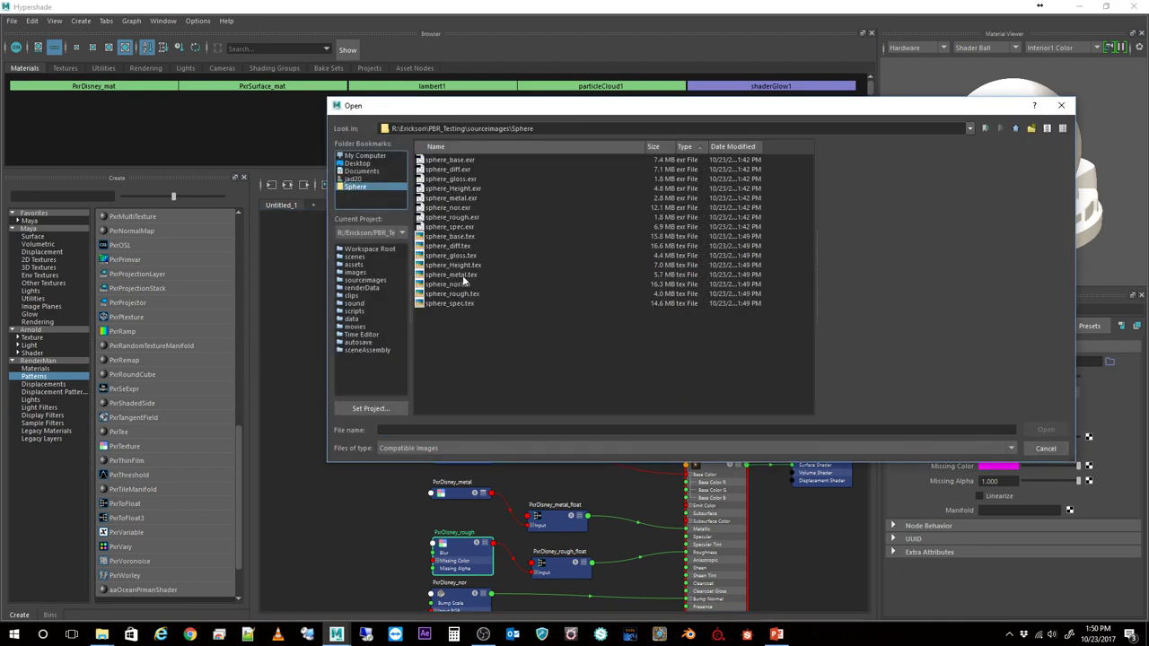
{"action": "double_click", "coordinate": [464, 276]}
Load sphere_nor.tex from the Sphere folder as the file of the PxrDisney_nor normal map node.
{"action": "left_click", "coordinate": [459, 595]}
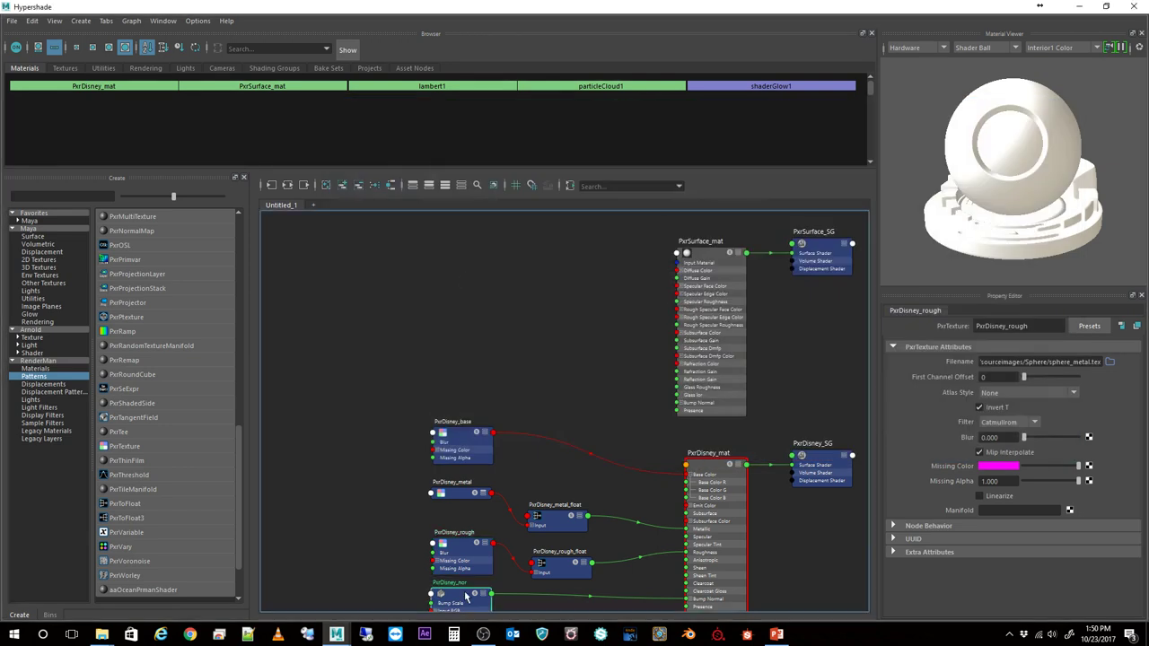
{"action": "left_click", "coordinate": [1109, 392]}
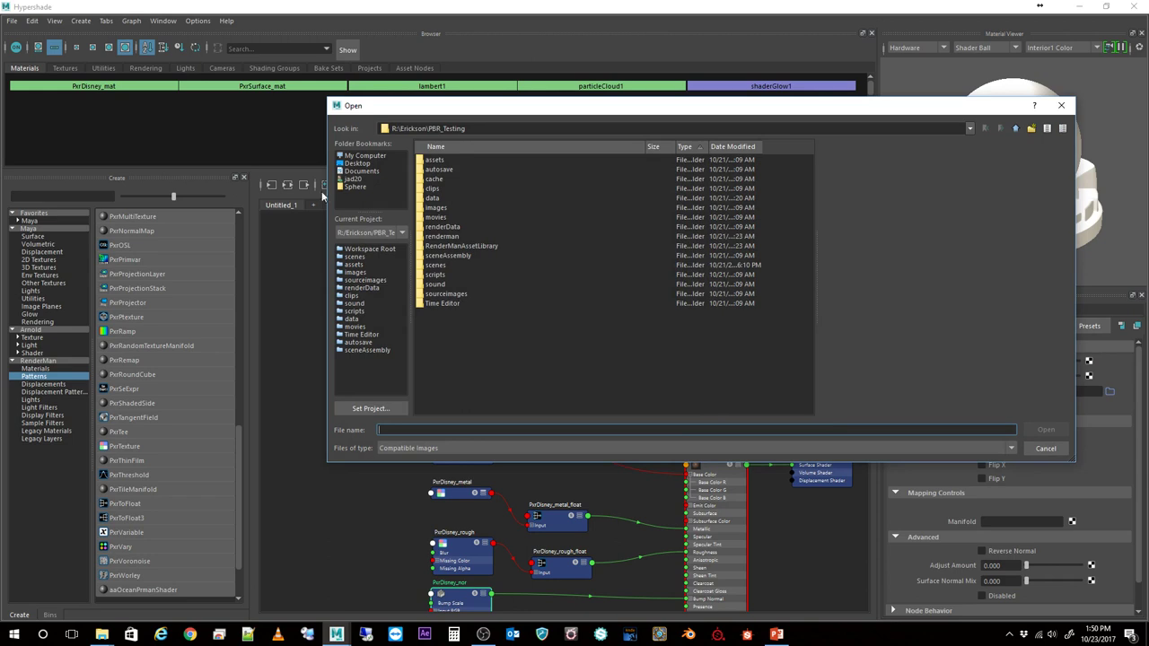
{"action": "left_click", "coordinate": [357, 187]}
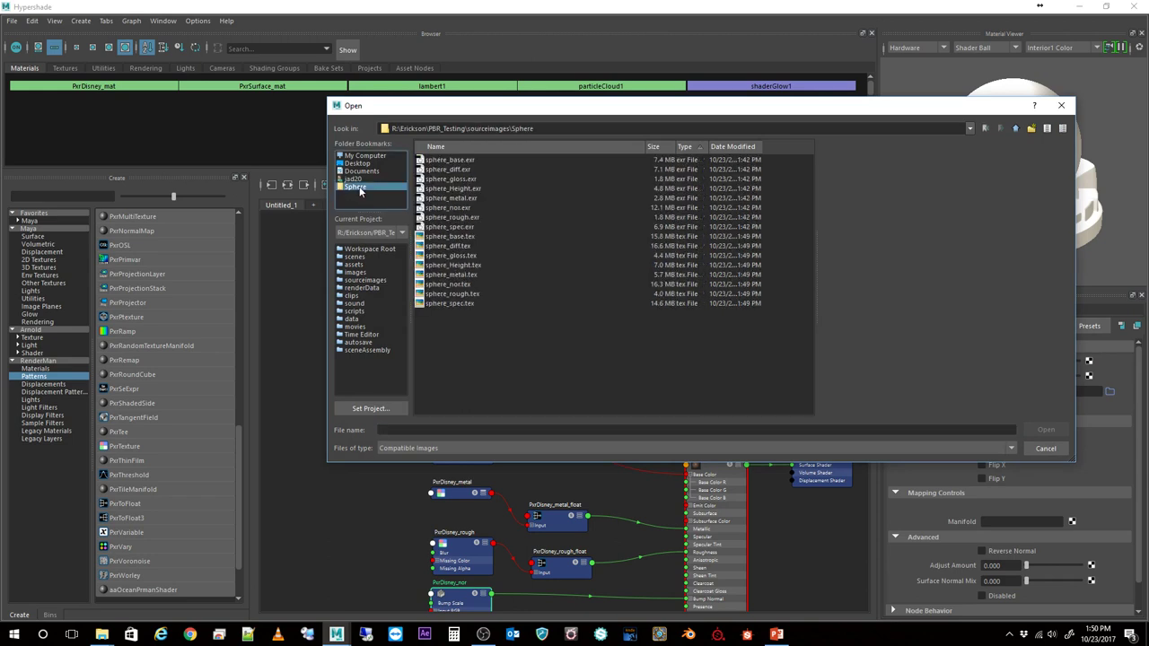
{"action": "double_click", "coordinate": [453, 284]}
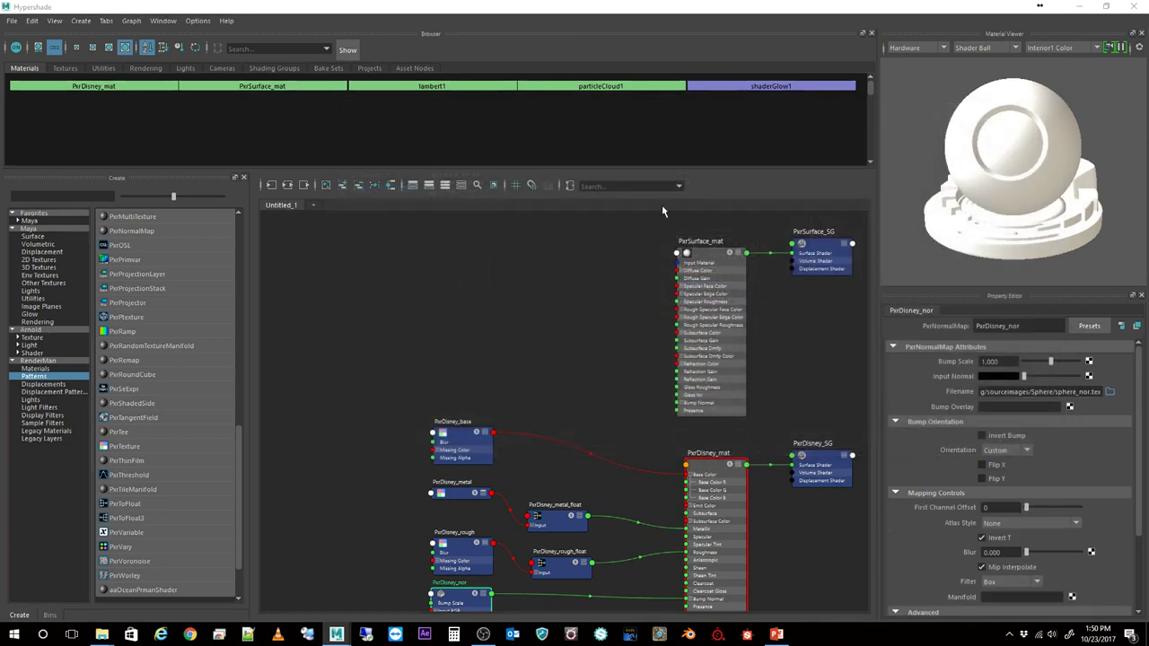
Move Hypershade off the main Maya view and save the current scene.
{"action": "left_click_drag", "start_coordinate": [650, 11], "coordinate": [1148, 148]}
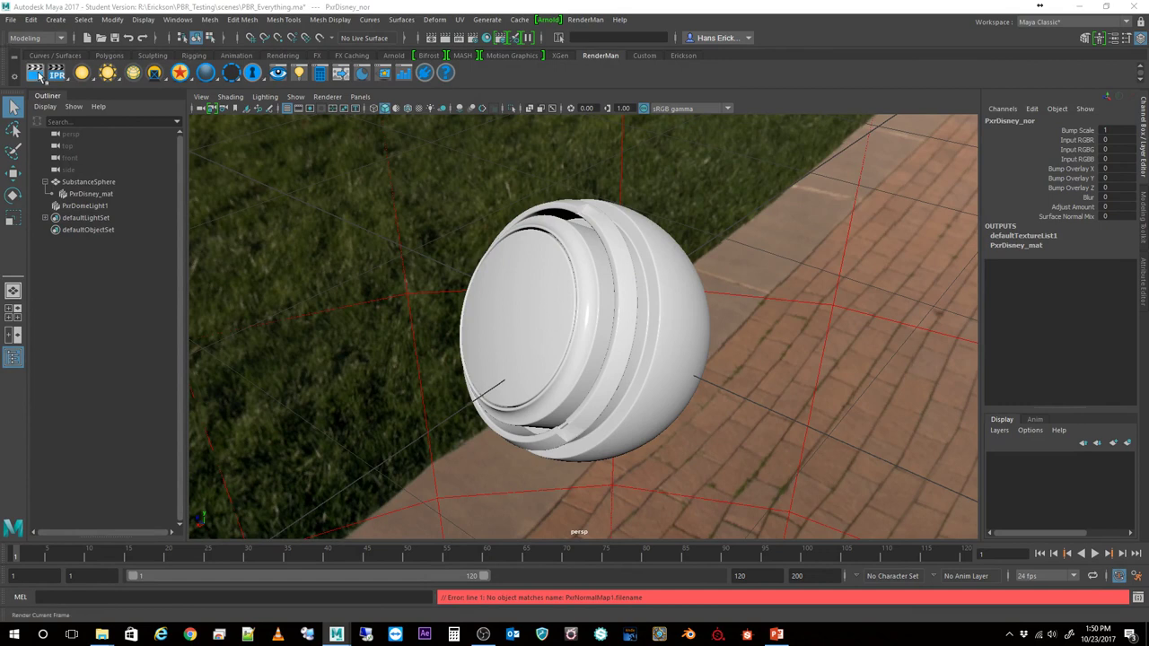
{"action": "left_click", "coordinate": [11, 19]}
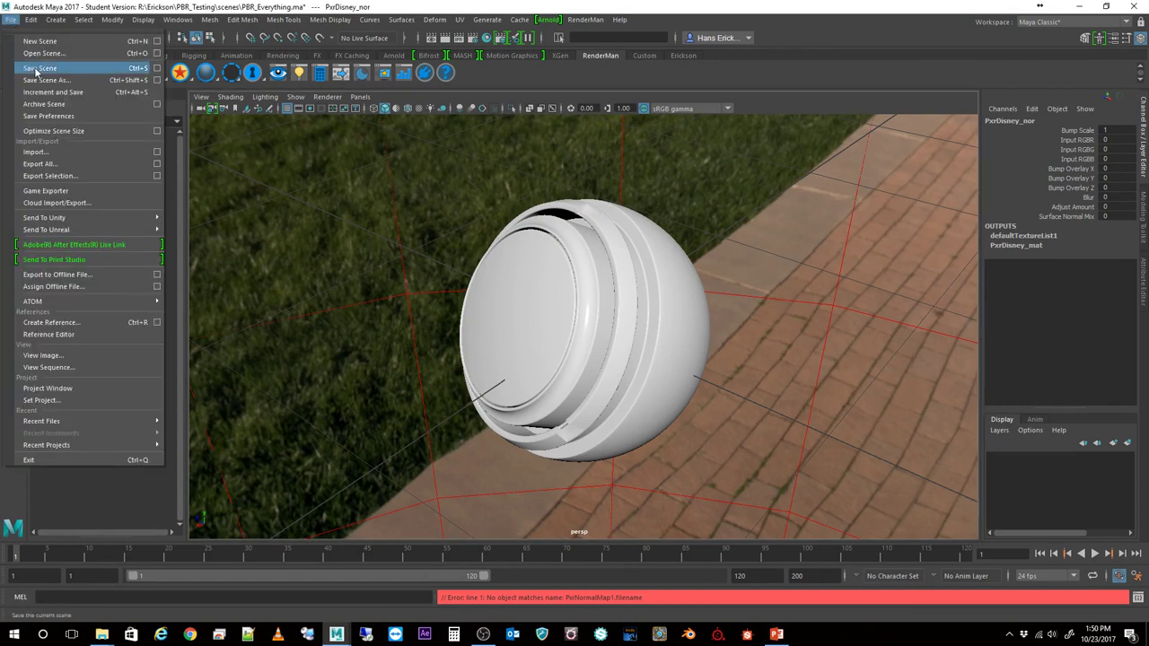
{"action": "left_click", "coordinate": [40, 54]}
{"action": "left_click", "coordinate": [548, 326]}
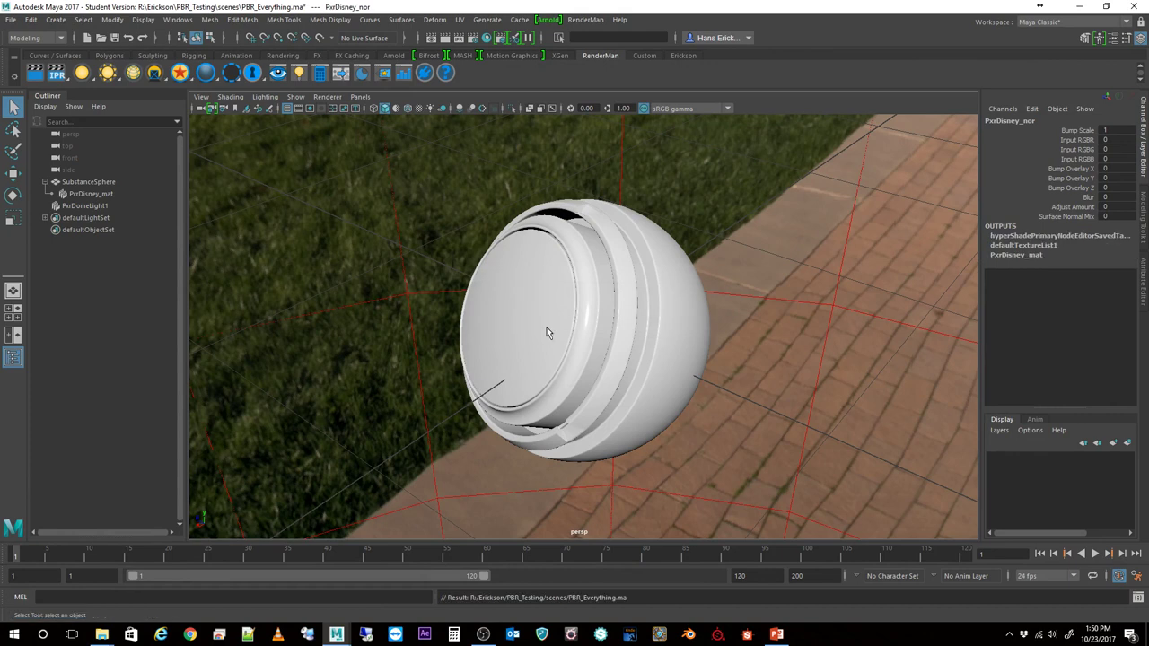
Reopen the recent scene PBR_Everything.ma without saving changes and render the current frame with RenderMan.
{"action": "left_click", "coordinate": [11, 19]}
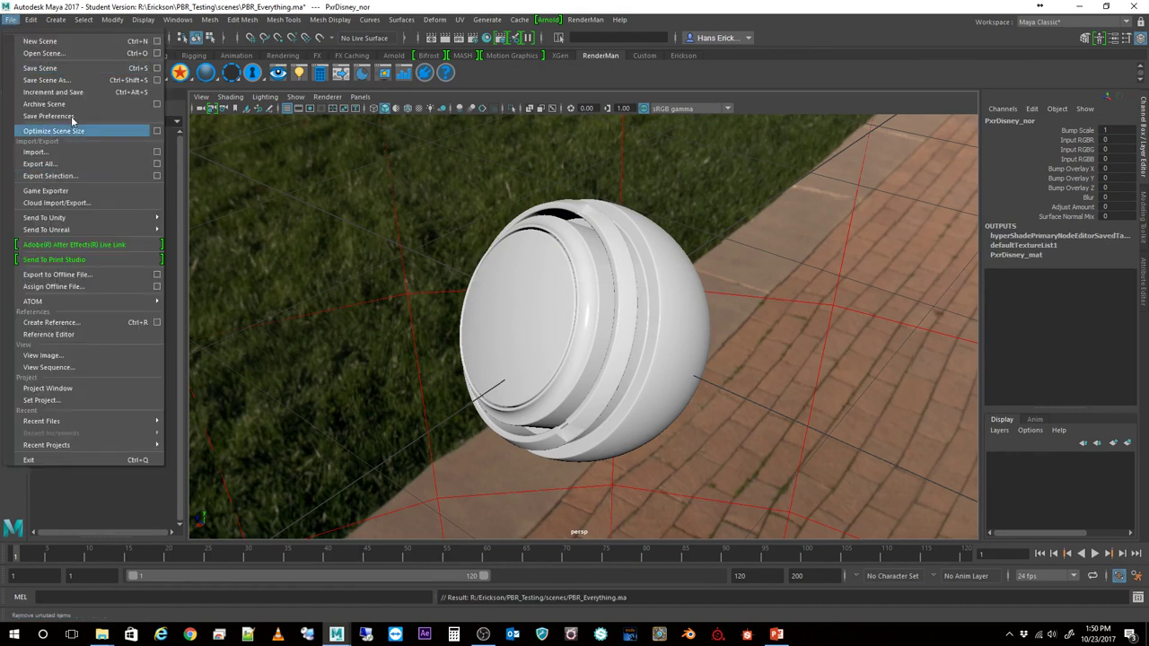
{"action": "mouse_move", "coordinate": [87, 420]}
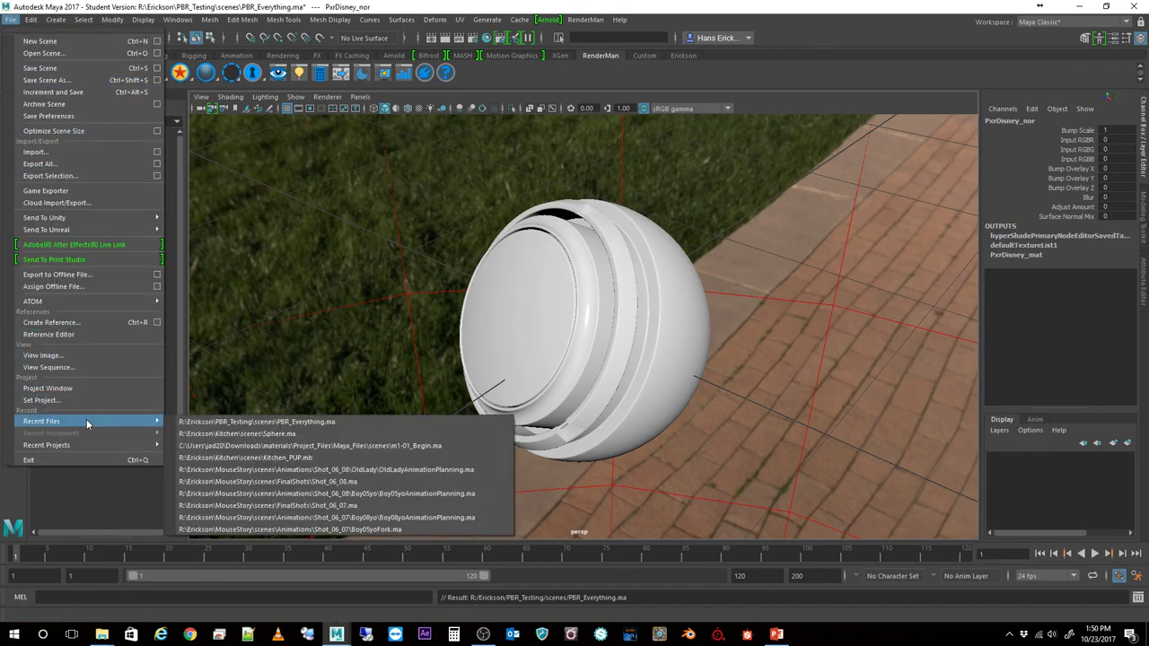
{"action": "left_click", "coordinate": [248, 422]}
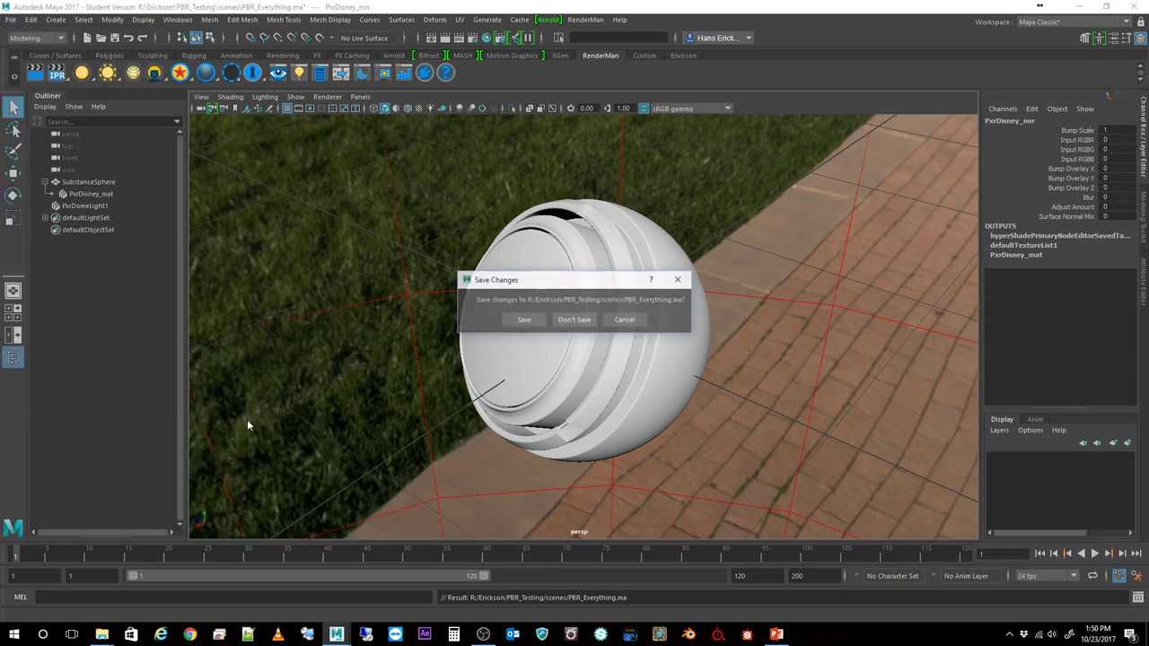
{"action": "left_click", "coordinate": [574, 320]}
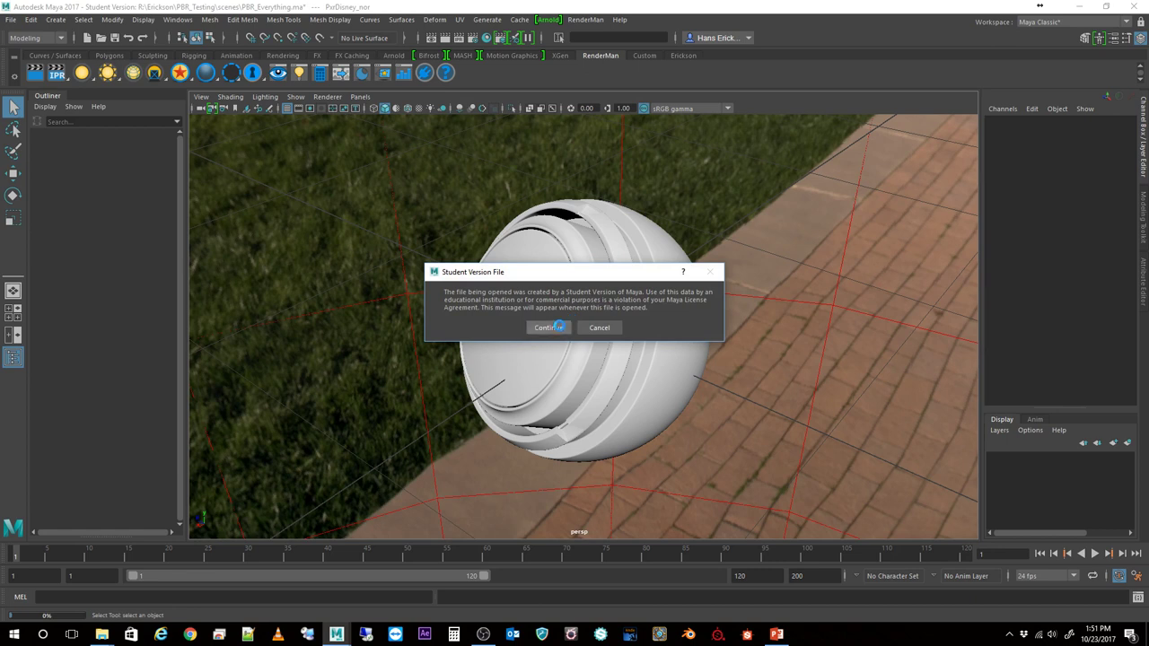
{"action": "left_click", "coordinate": [558, 328]}
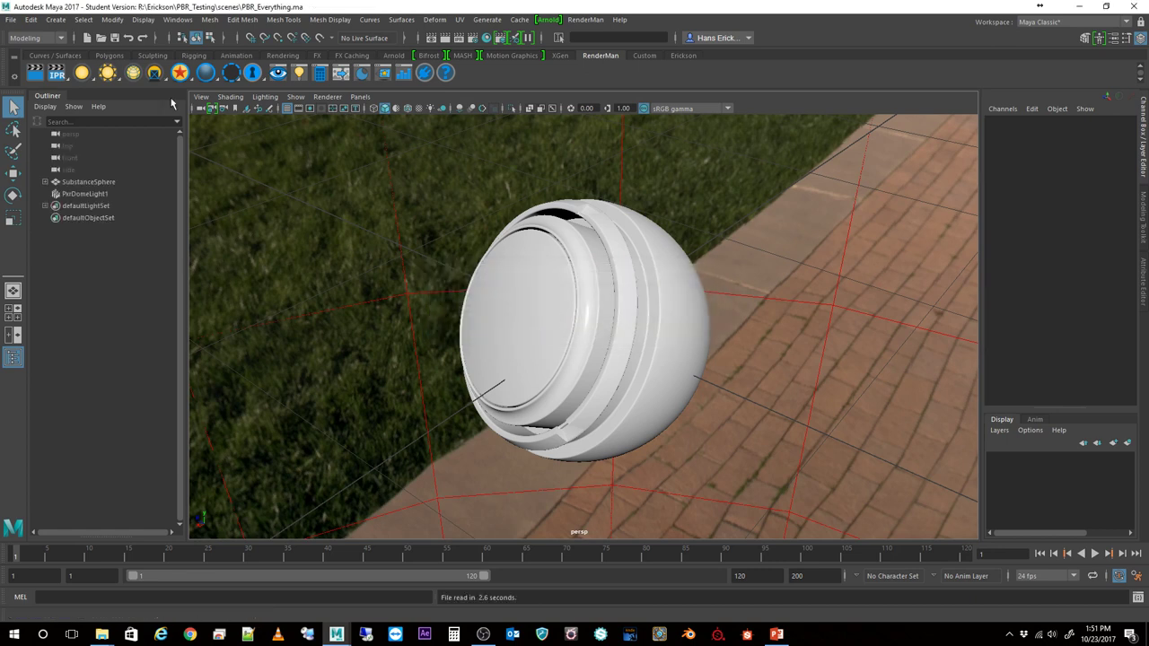
{"action": "left_click", "coordinate": [36, 72]}
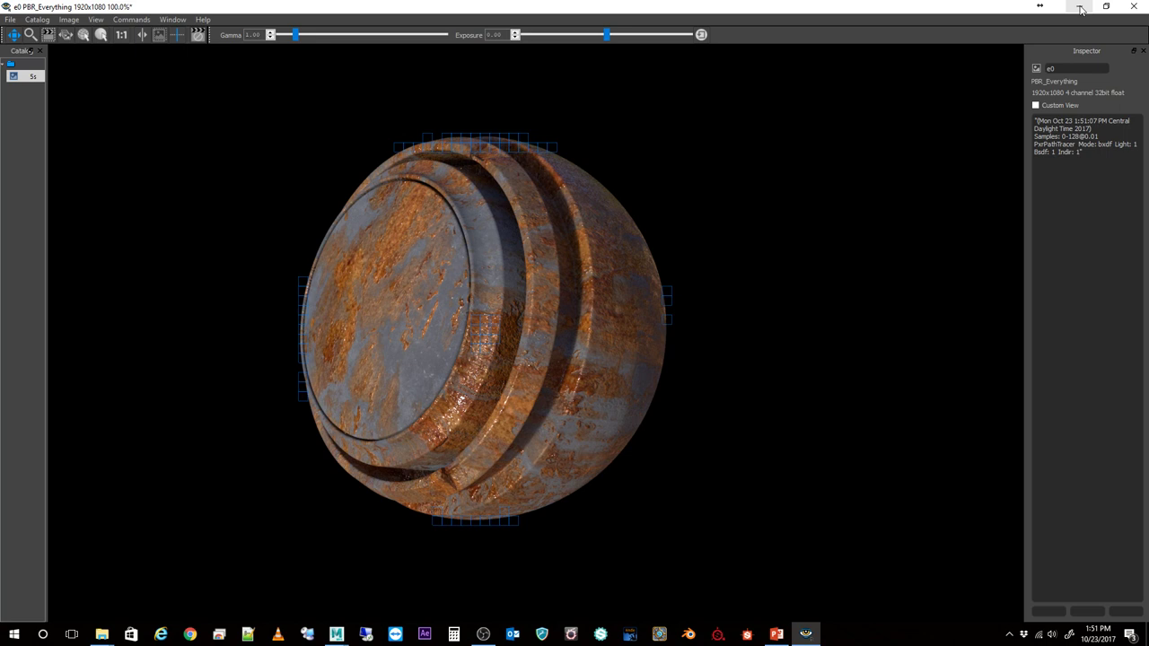
{"action": "left_click", "coordinate": [1080, 9]}
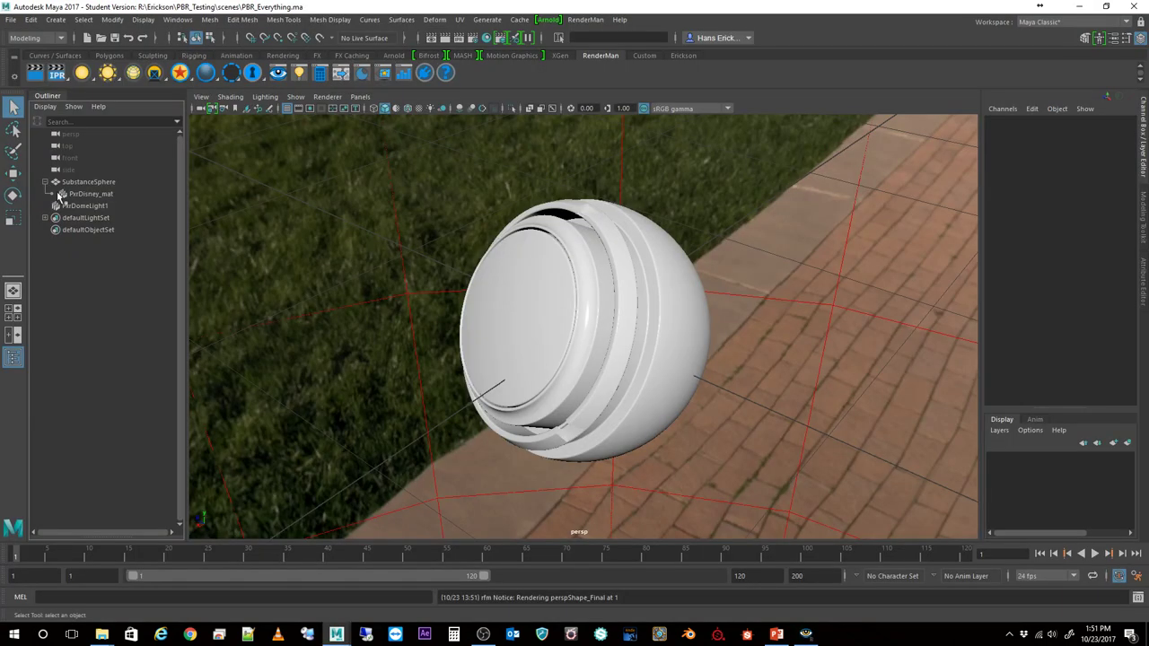
Assign the existing PxrSurface_mat material to SubstanceSphere and render the current frame with RenderMan.
{"action": "left_click", "coordinate": [565, 310]}
{"action": "left_click", "coordinate": [564, 311]}
{"action": "right_click", "coordinate": [566, 311]}
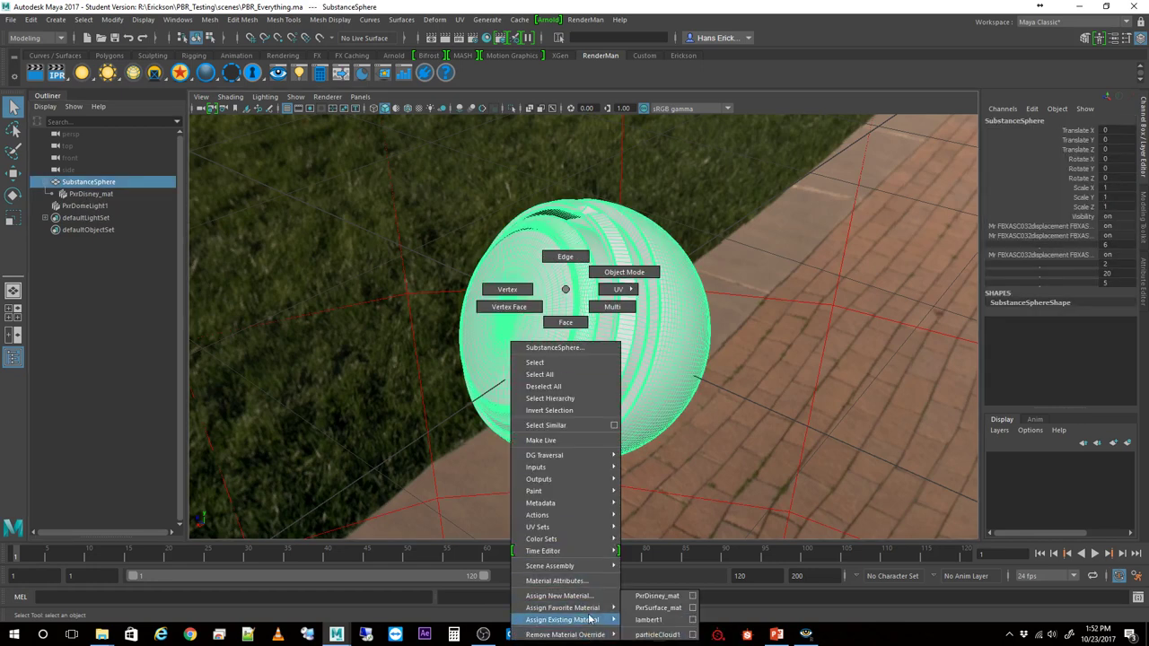
{"action": "mouse_move", "coordinate": [593, 610]}
{"action": "left_click", "coordinate": [658, 608]}
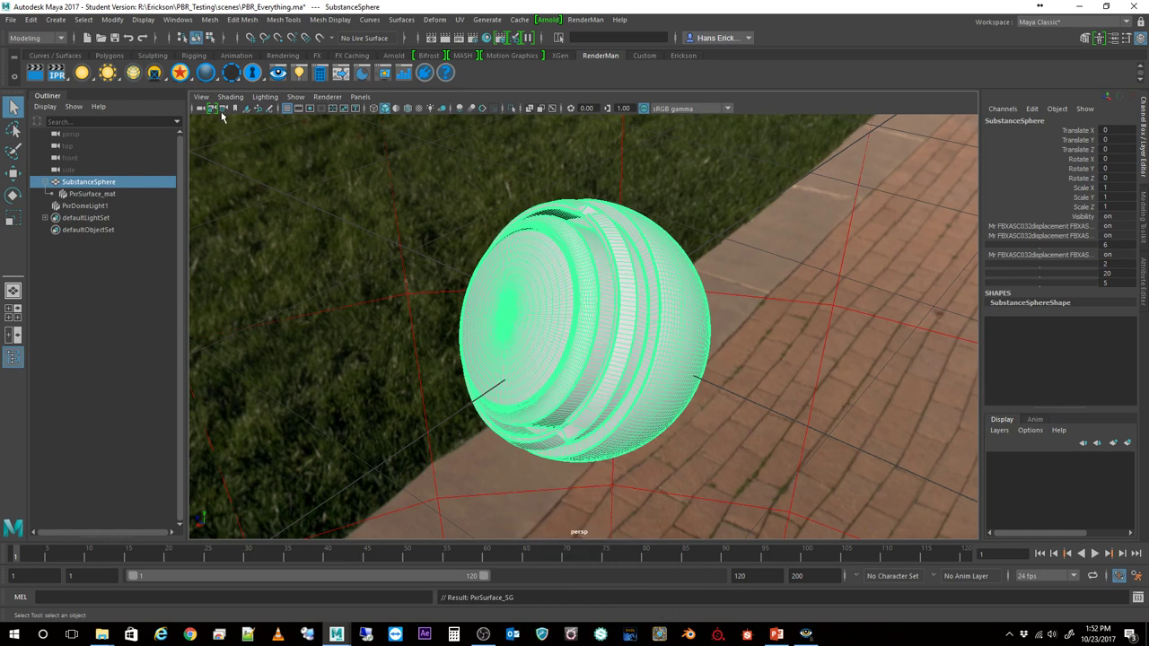
{"action": "left_click", "coordinate": [43, 79]}
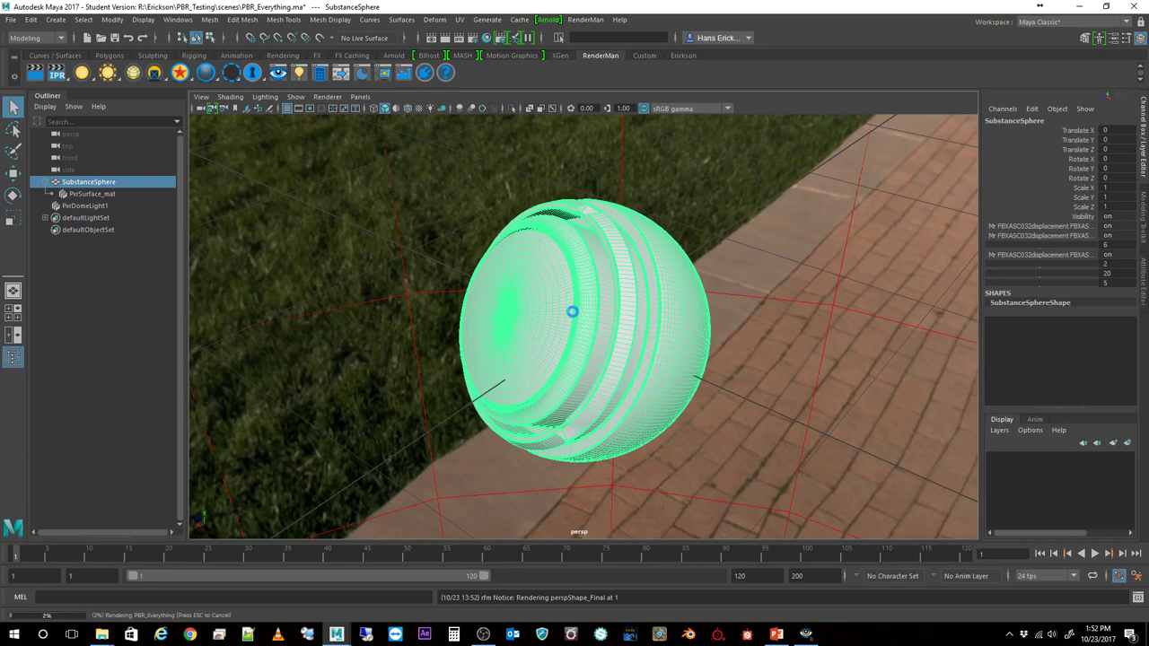
{"action": "left_click", "coordinate": [806, 634]}
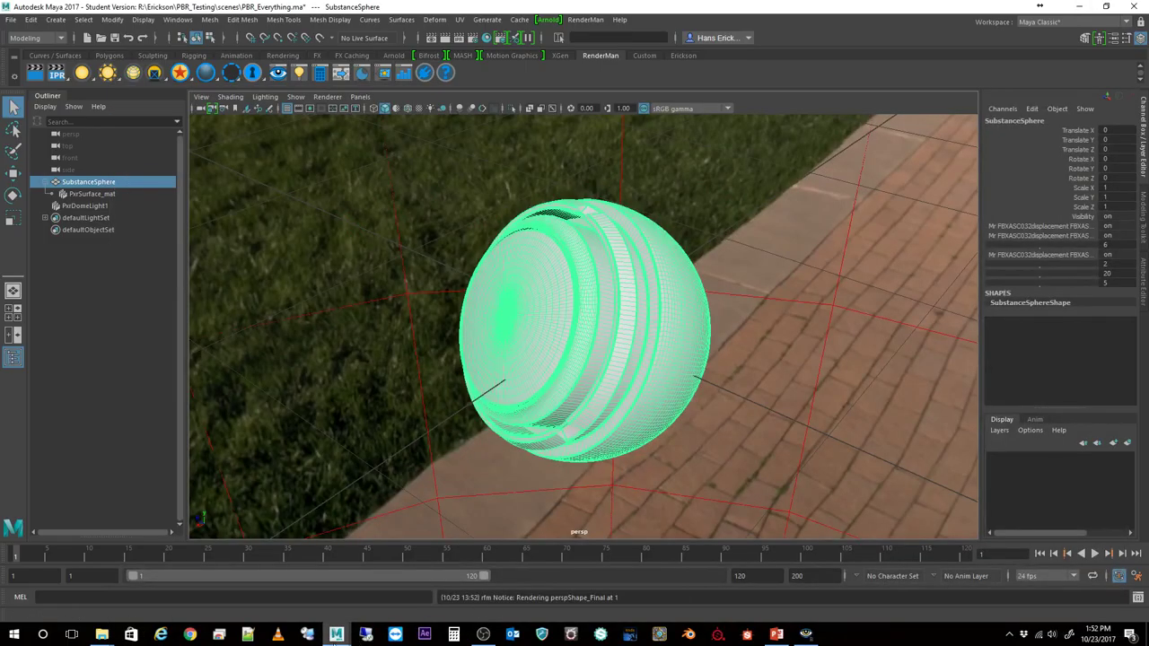
Restore Hypershade, add a PxrTexture pattern node to the left of PxrSurface_mat, and set its filter to Catmullrom.
{"action": "mouse_move", "coordinate": [337, 635]}
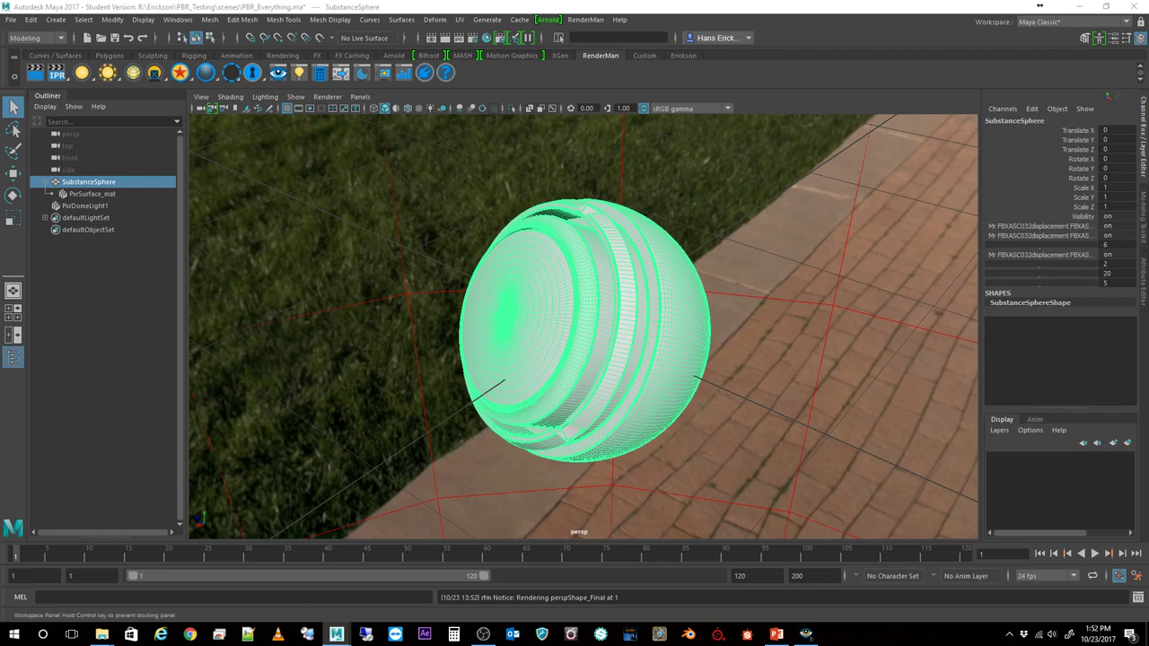
{"action": "left_click_drag", "start_coordinate": [808, 205], "coordinate": [69, 1]}
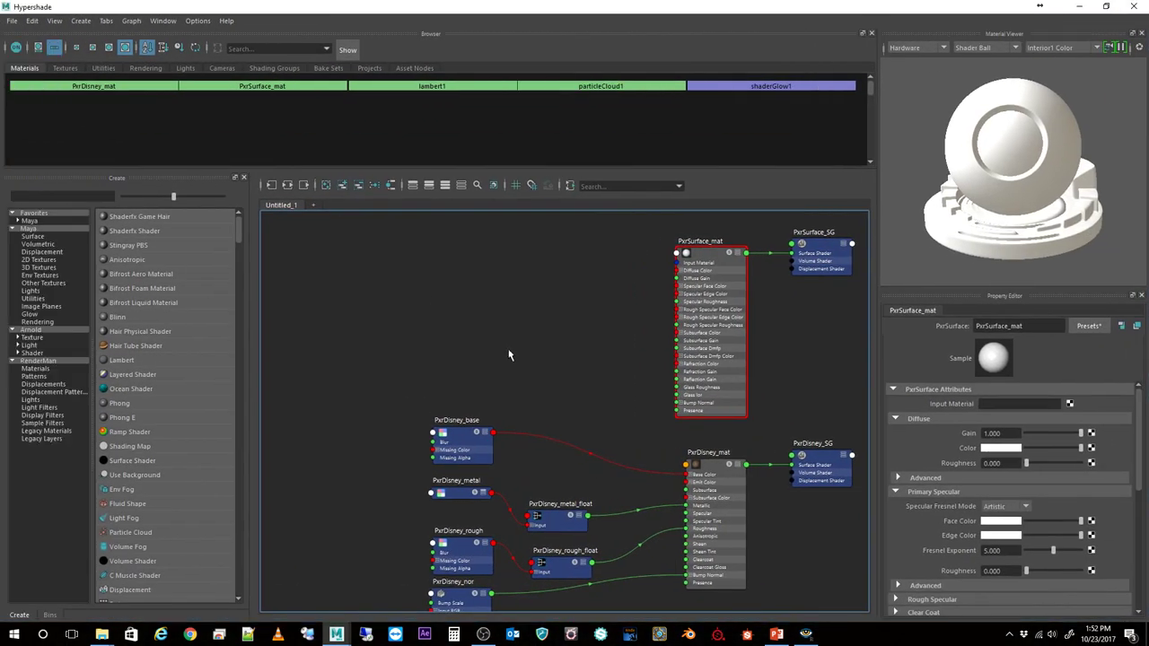
{"action": "left_click", "coordinate": [699, 312]}
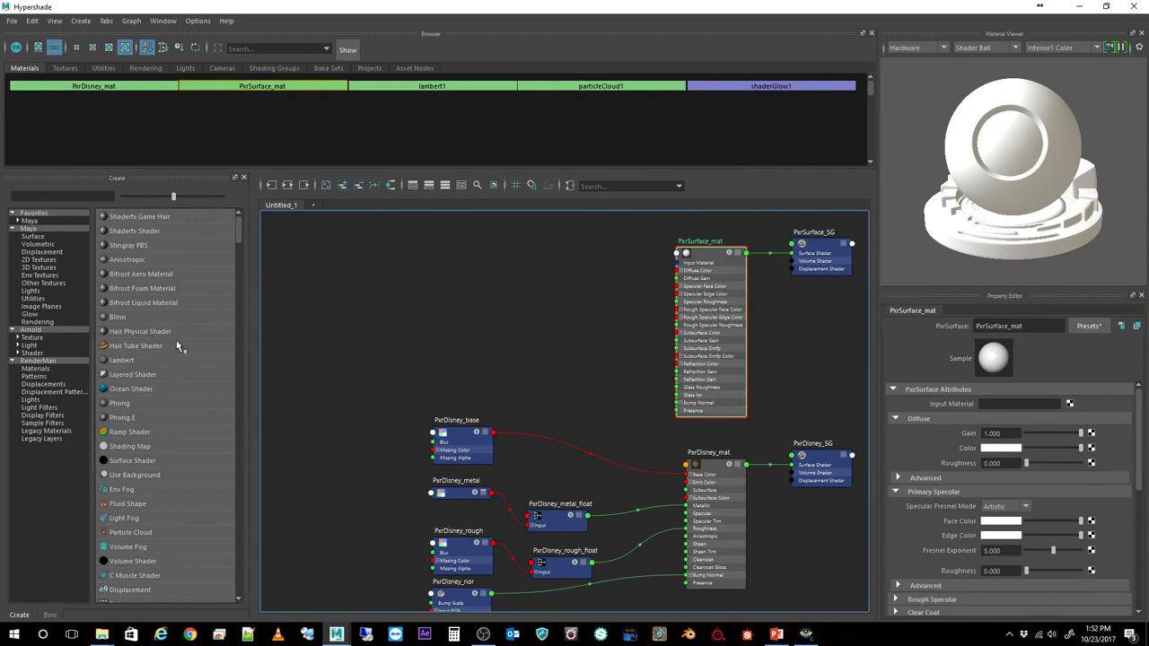
{"action": "scroll", "coordinate": [125, 539], "scroll_direction": "down", "scroll_amount": 7}
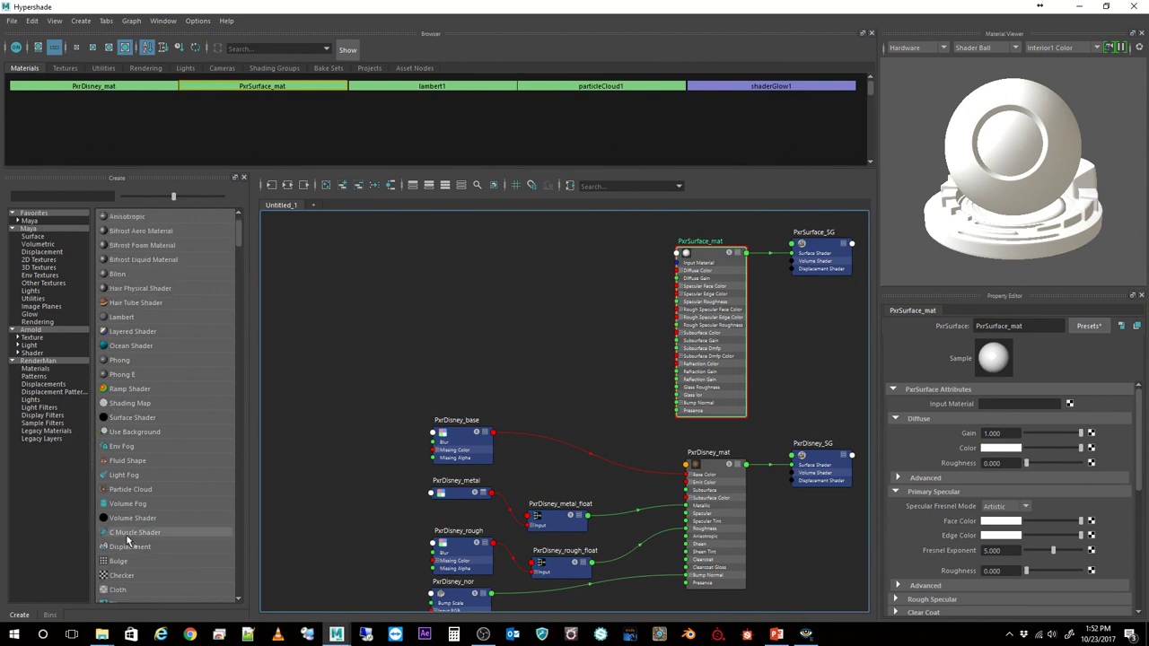
{"action": "left_click", "coordinate": [36, 376]}
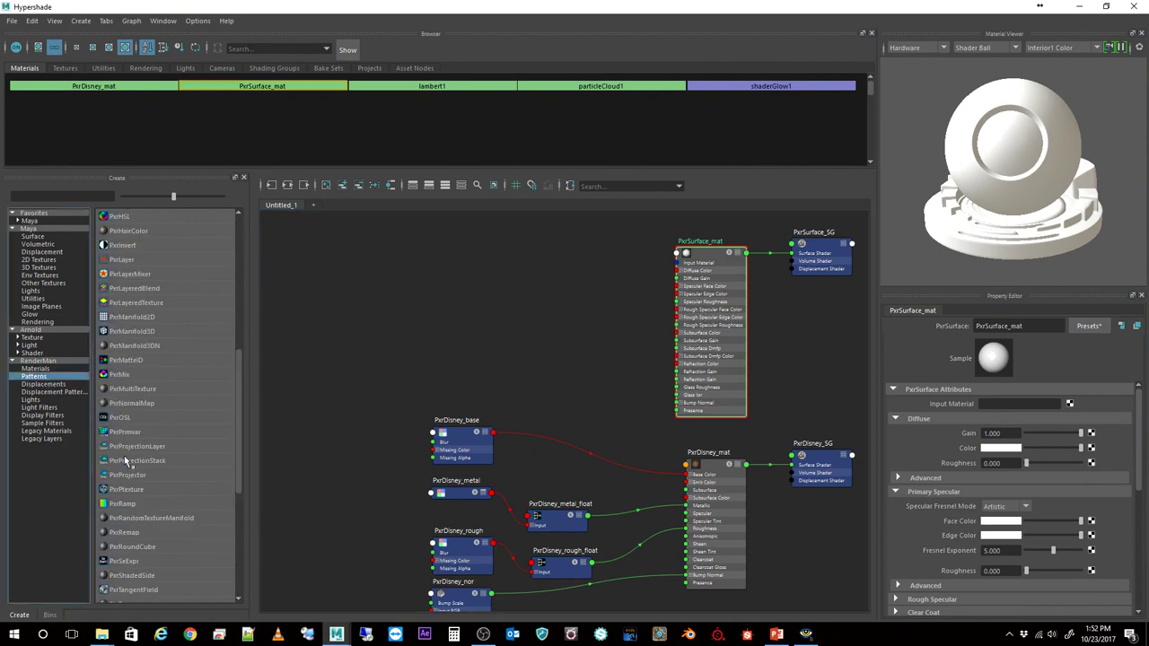
{"action": "scroll", "coordinate": [131, 516], "scroll_direction": "down", "scroll_amount": 5}
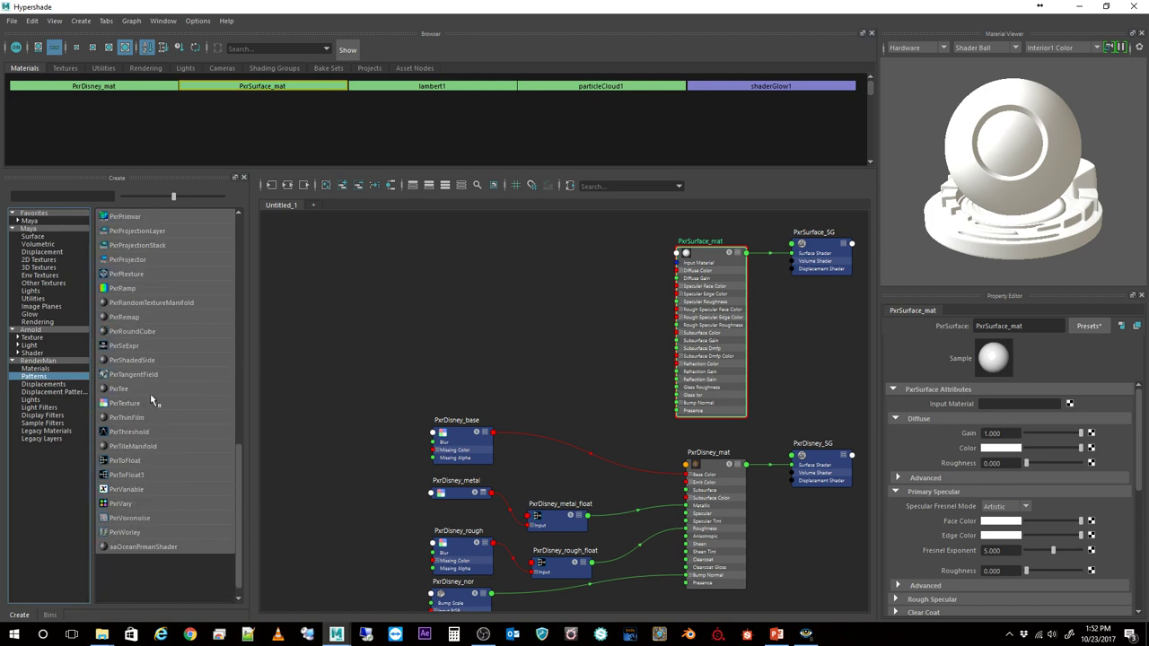
{"action": "left_click", "coordinate": [130, 403]}
{"action": "left_click_drag", "start_coordinate": [460, 310], "coordinate": [446, 260]}
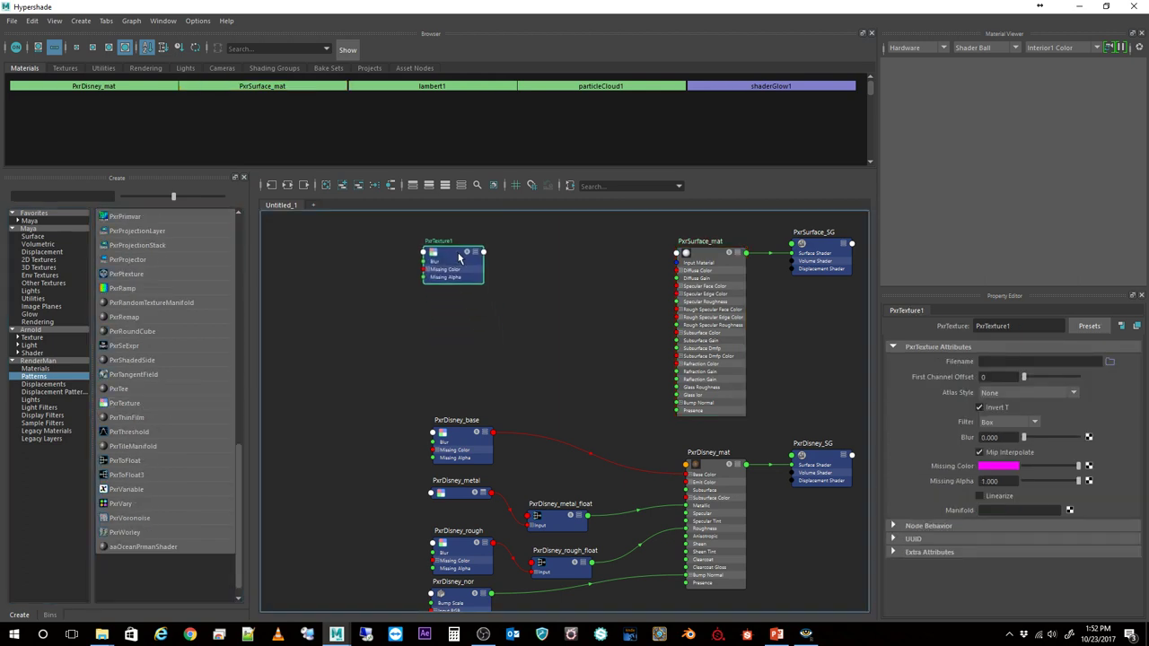
{"action": "left_click", "coordinate": [1020, 425]}
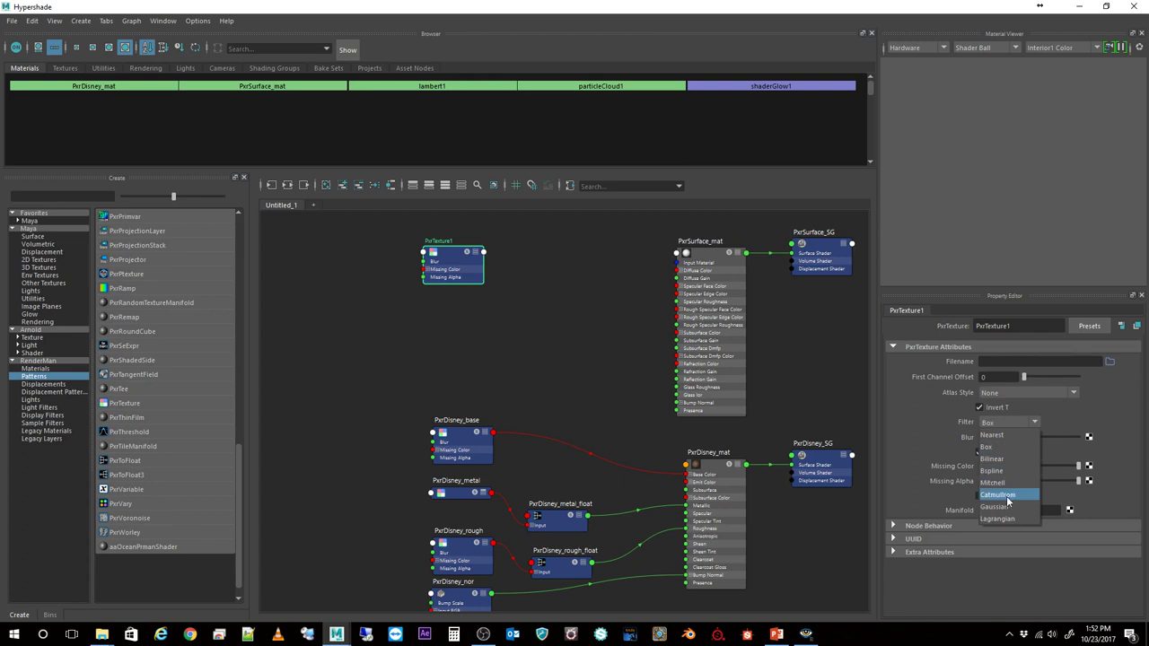
{"action": "left_click", "coordinate": [1008, 497]}
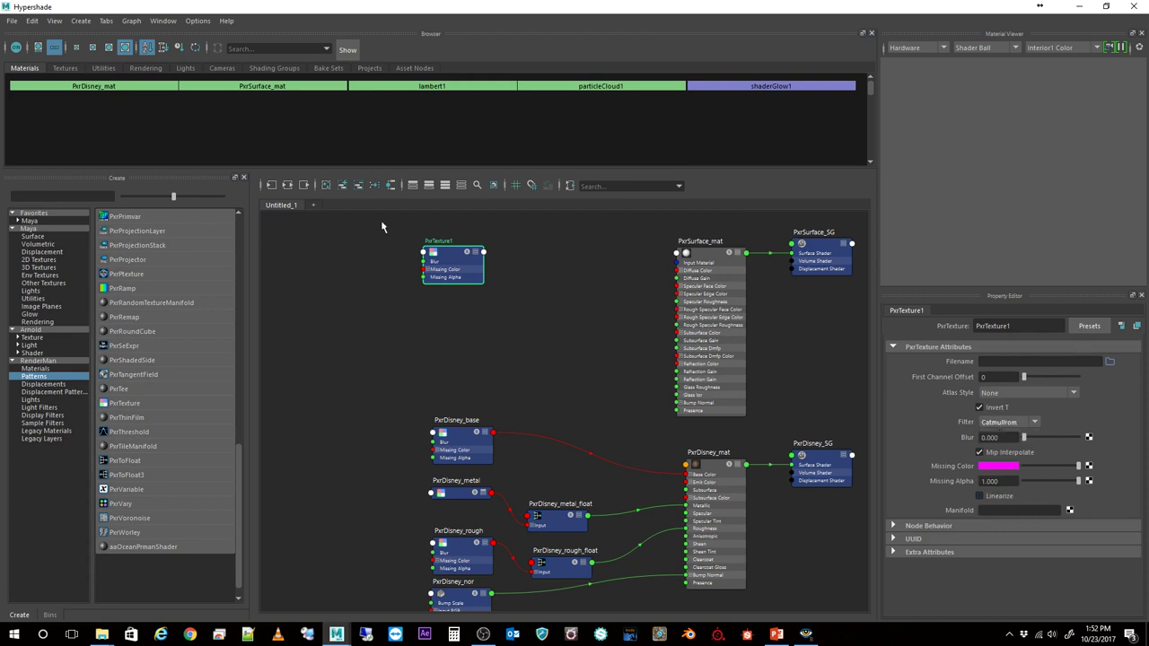
Duplicate the PxrTexture1 node twice and stack the three texture nodes in a column left of PxrSurface_mat.
{"action": "left_click_drag", "start_coordinate": [457, 257], "coordinate": [451, 261]}
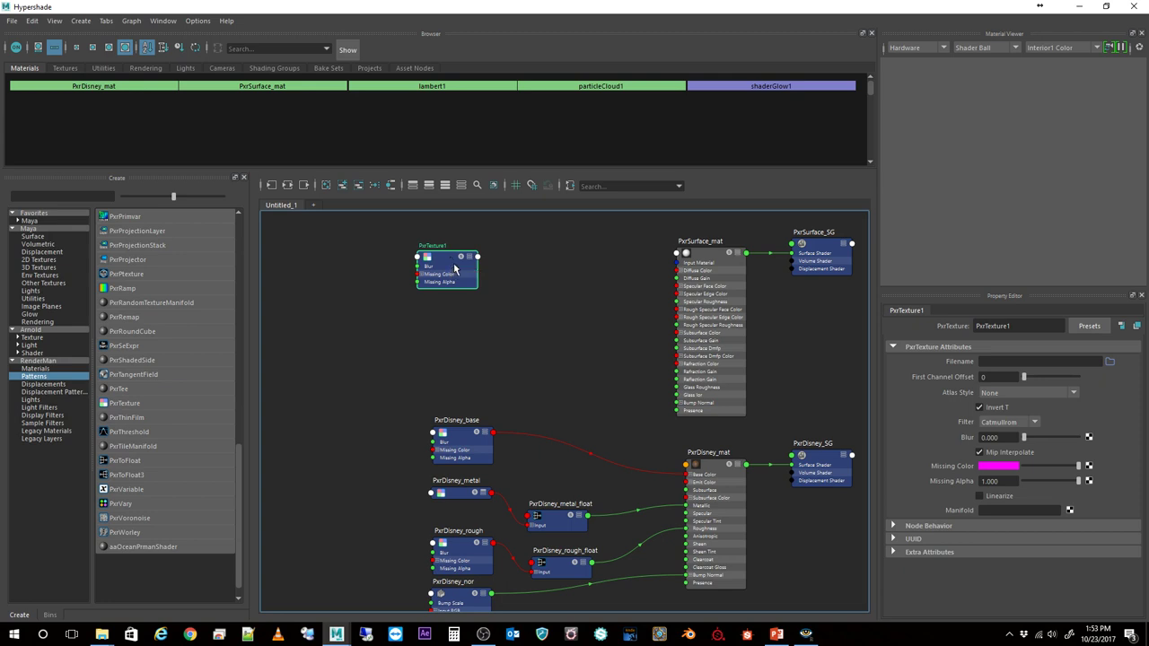
{"action": "key", "text": "ctrl+v"}
{"action": "key", "text": "ctrl+v"}
{"action": "left_click", "coordinate": [343, 416]}
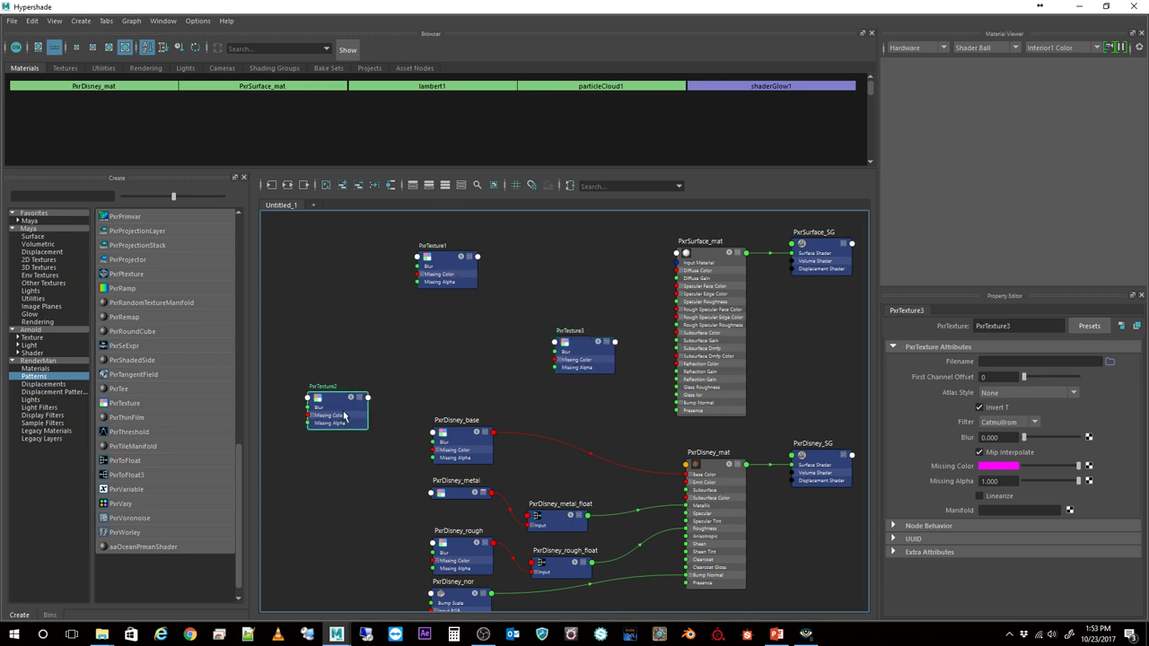
{"action": "left_click_drag", "start_coordinate": [344, 416], "coordinate": [453, 322]}
{"action": "left_click_drag", "start_coordinate": [442, 278], "coordinate": [455, 248]}
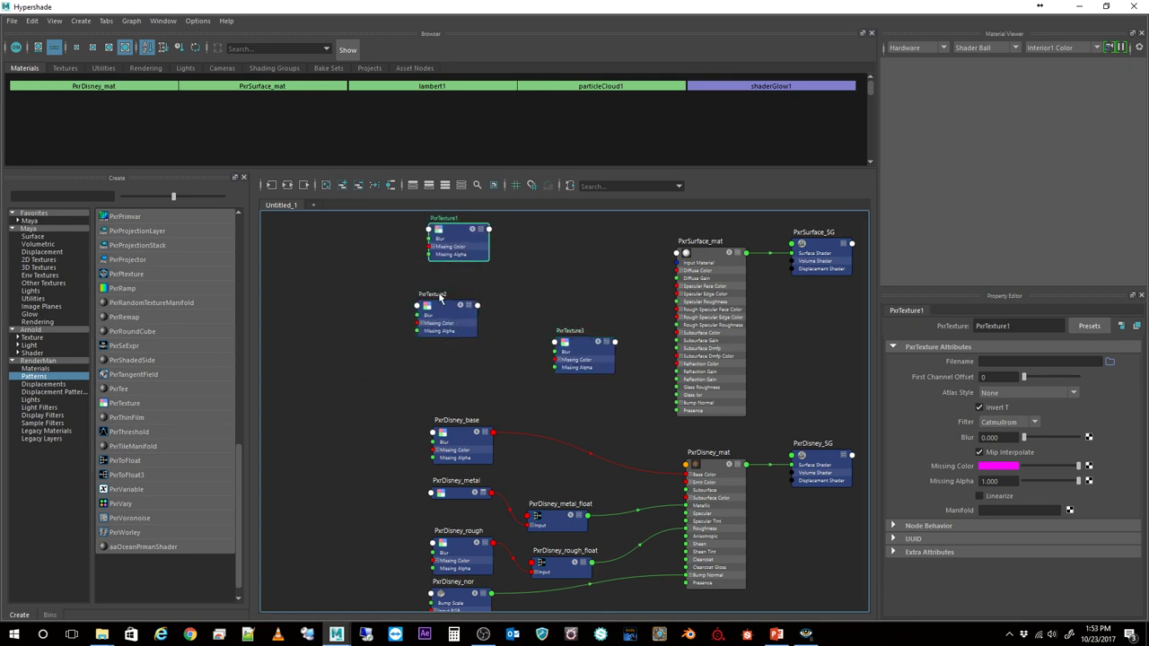
{"action": "left_click_drag", "start_coordinate": [440, 299], "coordinate": [455, 273]}
{"action": "left_click_drag", "start_coordinate": [592, 342], "coordinate": [472, 334]}
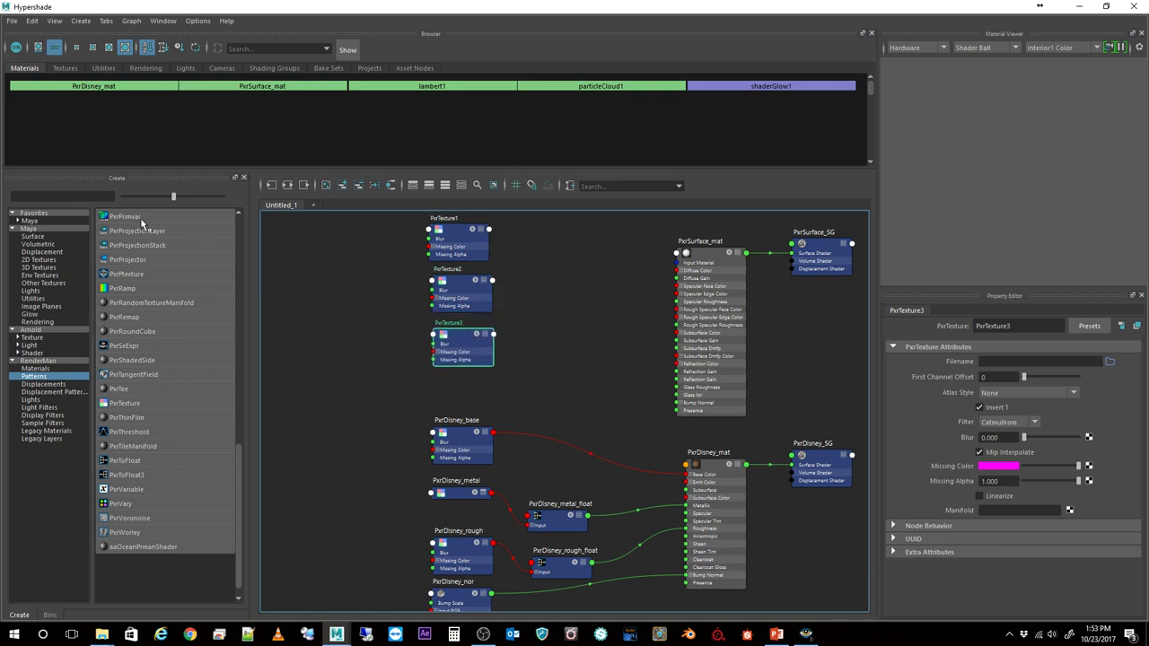
Add a PxrNormalMap pattern node and place it directly below the PxrTexture3 node.
{"action": "scroll", "coordinate": [131, 338], "scroll_direction": "up", "scroll_amount": 2}
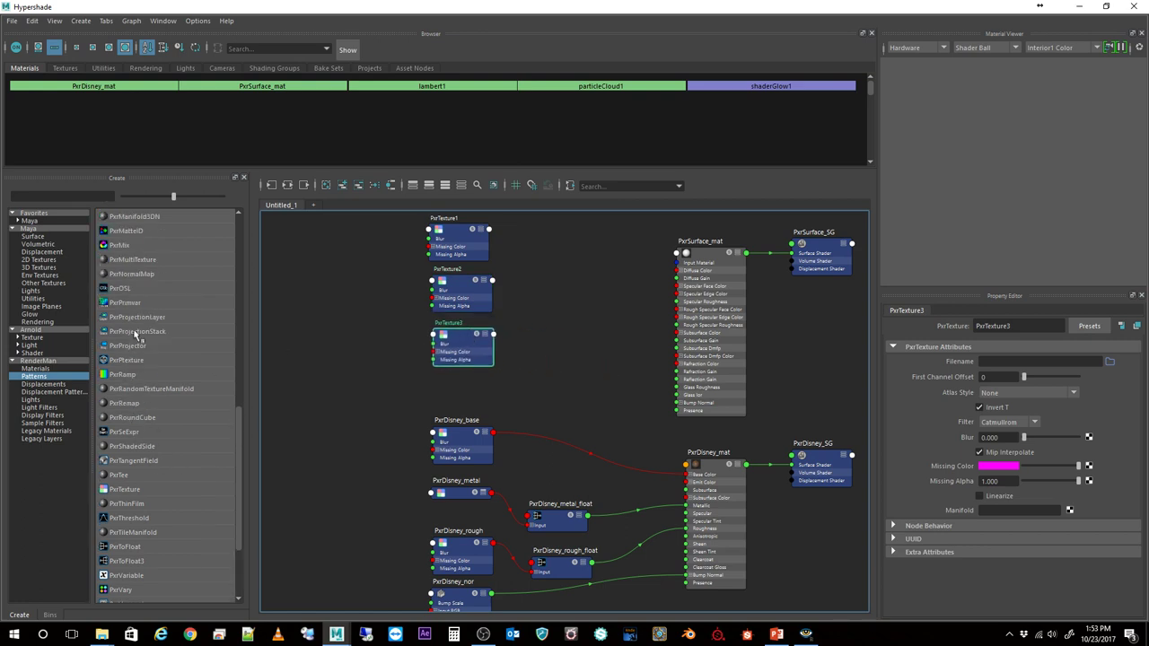
{"action": "left_click", "coordinate": [132, 275]}
{"action": "left_click_drag", "start_coordinate": [334, 402], "coordinate": [452, 398]}
Move the PxrDisney_base, PxrDisney_metal, PxrDisney_rough and PxrDisney_nor nodes down together, clear of the new normal map node.
{"action": "left_click", "coordinate": [469, 446]}
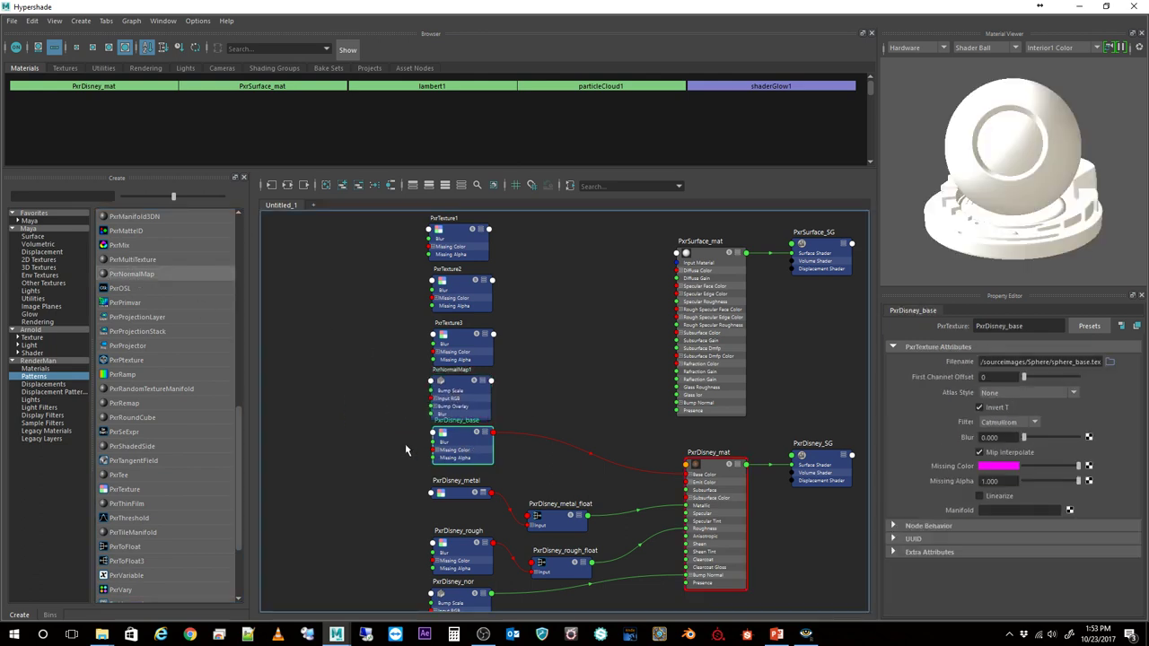
{"action": "left_click_drag", "start_coordinate": [398, 444], "coordinate": [485, 597]}
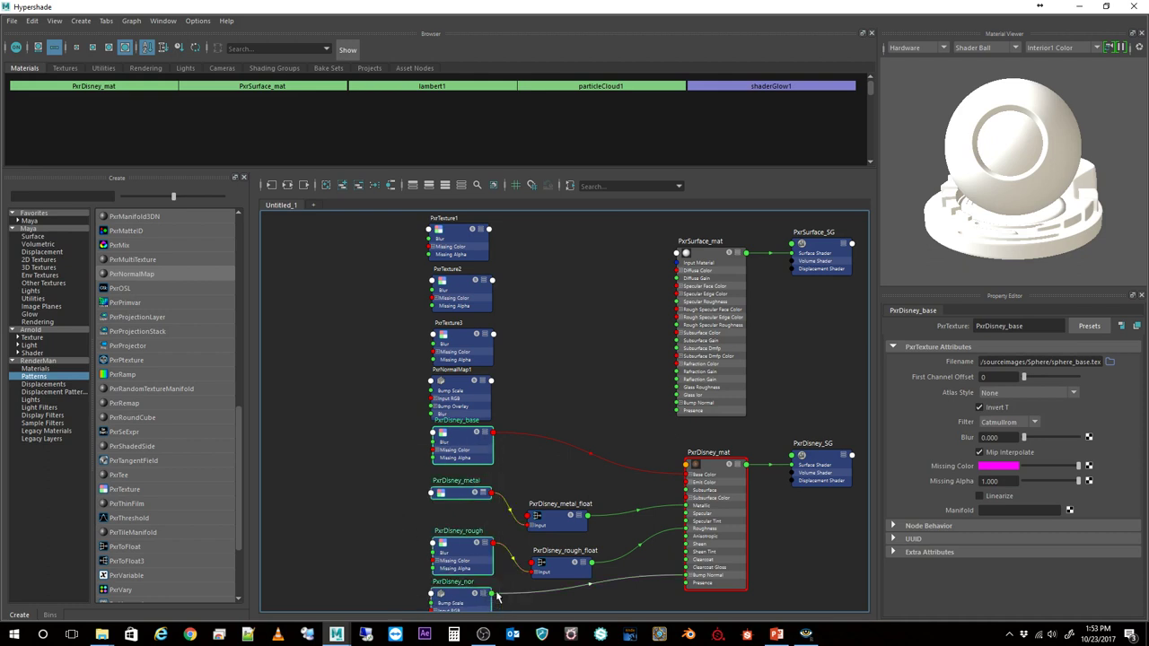
{"action": "left_click_drag", "start_coordinate": [466, 458], "coordinate": [462, 512]}
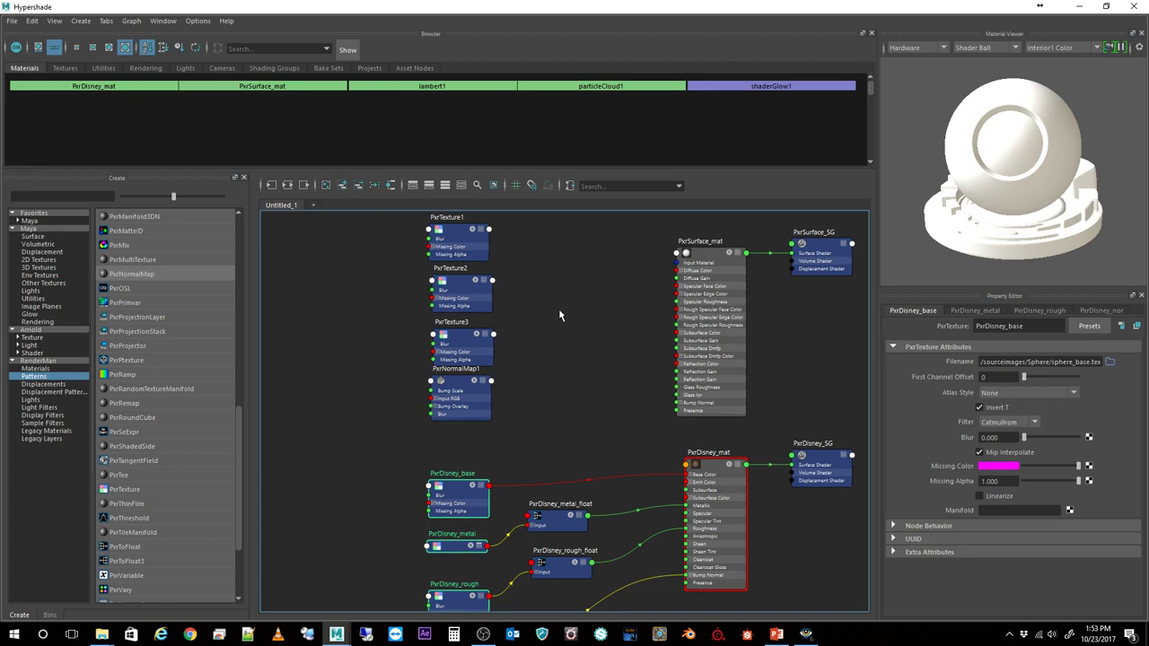
Rename the PxrTexture1 node as PxrSurface_diff, reusing the prefix copied from the PxrSurface_mat name.
{"action": "middle_click_drag", "start_coordinate": [562, 315], "coordinate": [574, 367], "text": "alt"}
{"action": "scroll", "coordinate": [550, 369], "scroll_direction": "up", "scroll_amount": 5}
{"action": "scroll", "coordinate": [550, 369], "scroll_direction": "down", "scroll_amount": 5}
{"action": "left_click", "coordinate": [391, 296]}
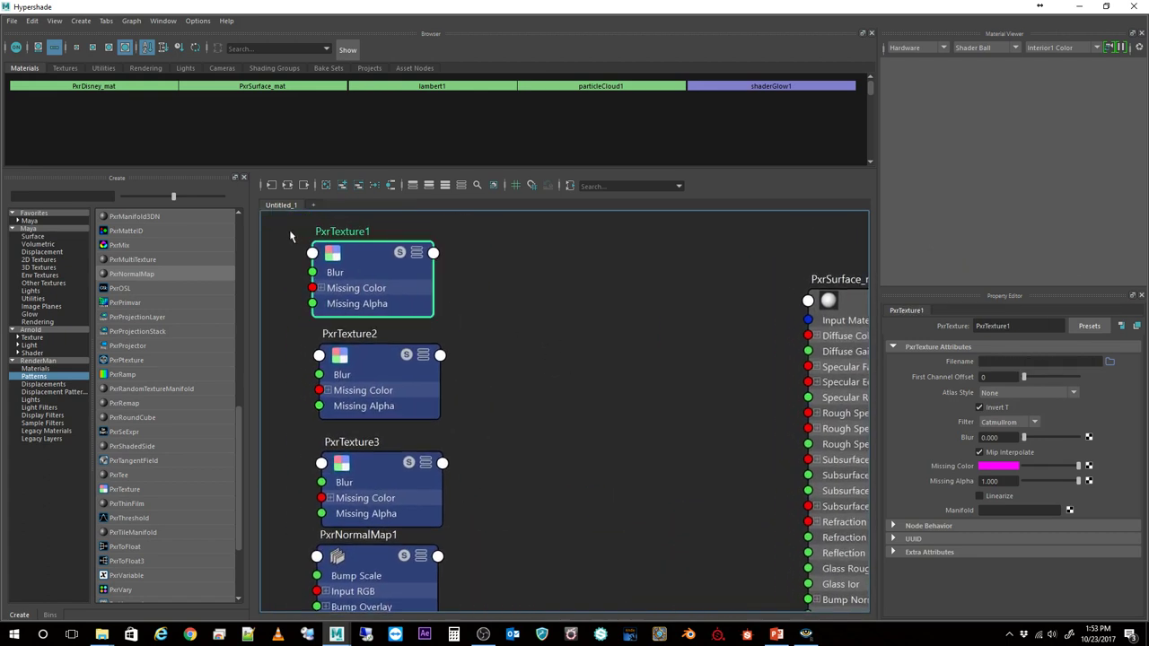
{"action": "scroll", "coordinate": [479, 288], "scroll_direction": "down", "scroll_amount": 3}
{"action": "double_click", "coordinate": [668, 281]}
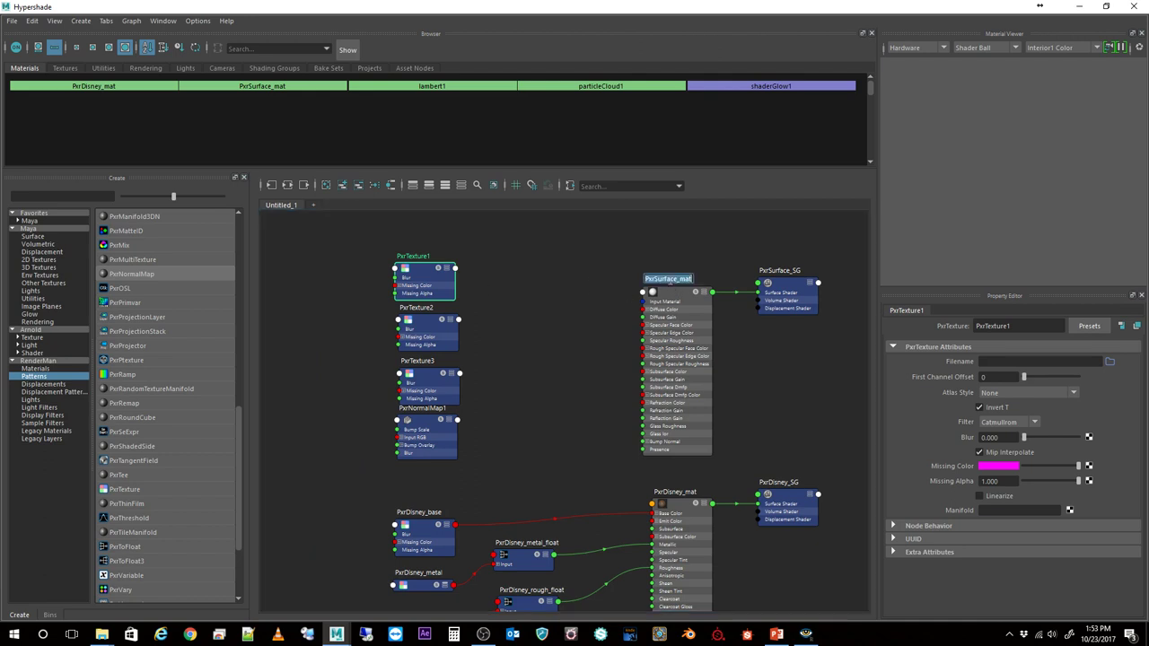
{"action": "left_click_drag", "start_coordinate": [677, 279], "coordinate": [619, 280]}
{"action": "key", "text": "ctrl+c"}
{"action": "double_click", "coordinate": [414, 256]}
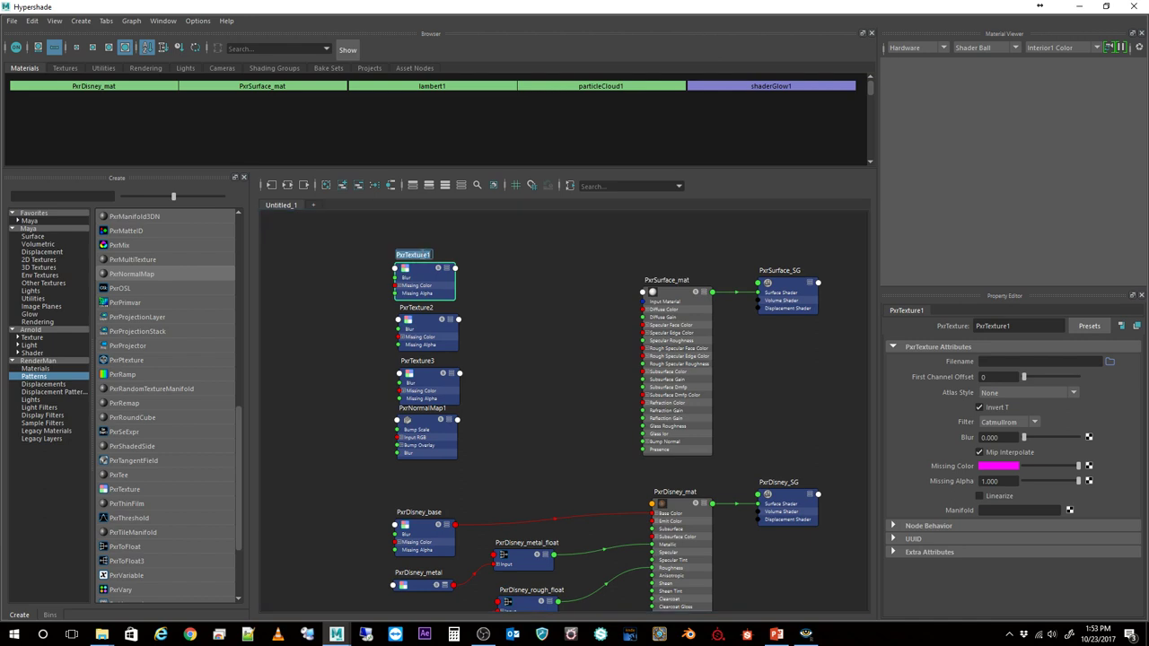
{"action": "key", "text": "ctrl+v"}
{"action": "type", "text": "_diff"}
{"action": "key", "text": "Return"}
Rename the PxrTexture2 node as PxrSurface_spec.
{"action": "double_click", "coordinate": [411, 308]}
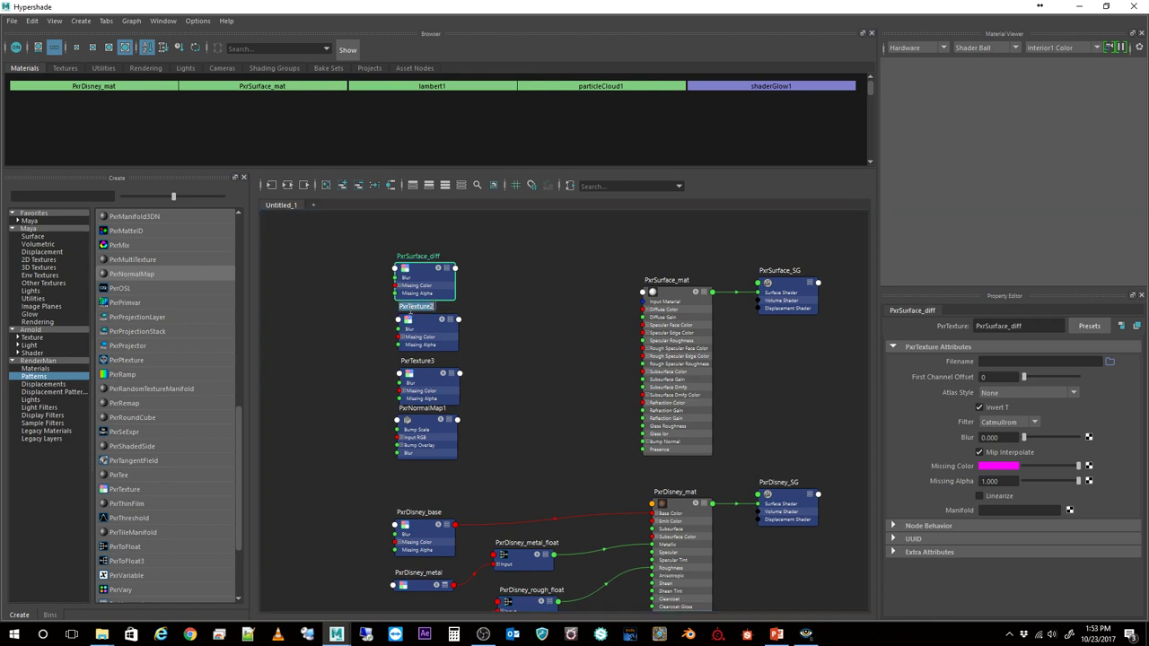
{"action": "type", "text": "PxrSurface"}
{"action": "type", "text": "_"}
{"action": "type", "text": "spec"}
{"action": "key", "text": "Return"}
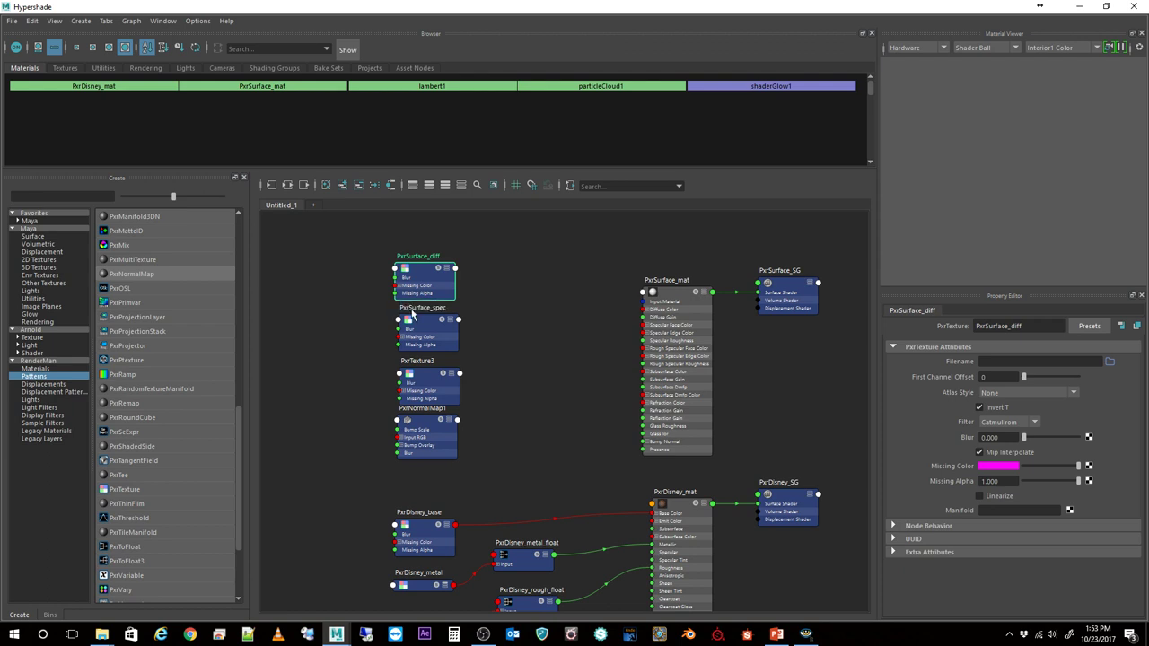
Rename the PxrTexture3 node as PxrSurface_gloss.
{"action": "double_click", "coordinate": [422, 361]}
{"action": "type", "text": "PxrSurface"}
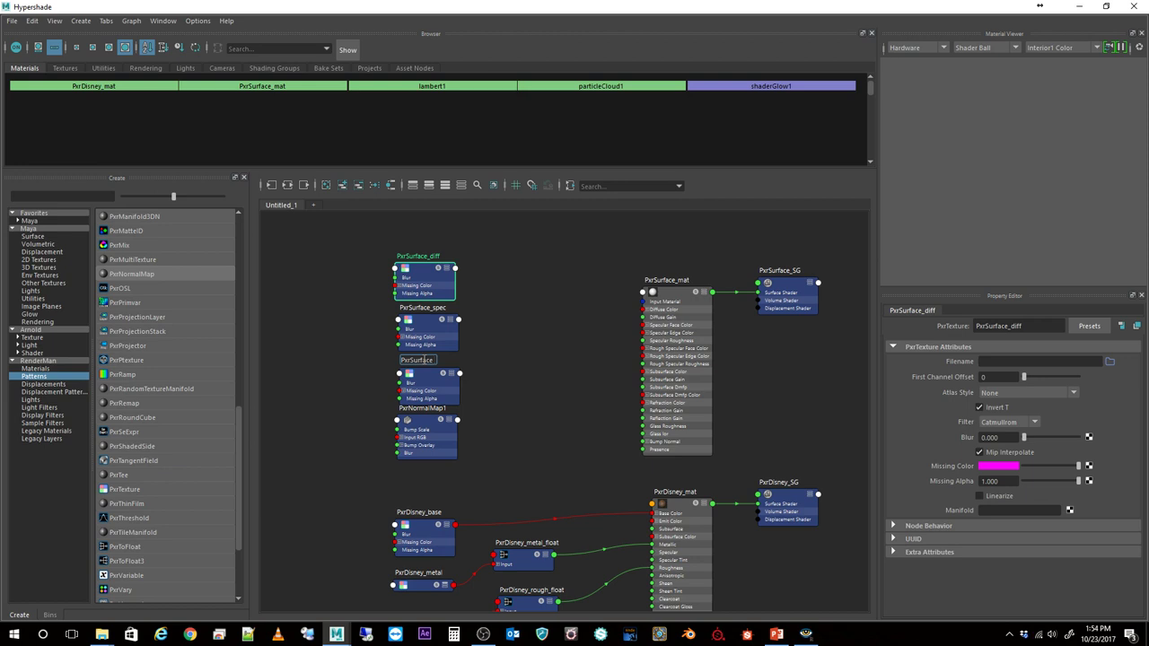
{"action": "type", "text": "_gloss"}
{"action": "key", "text": "Return"}
Shift the PxrNormalMap1 node slightly down and rename it as PxrSurface_nor.
{"action": "left_click", "coordinate": [428, 444]}
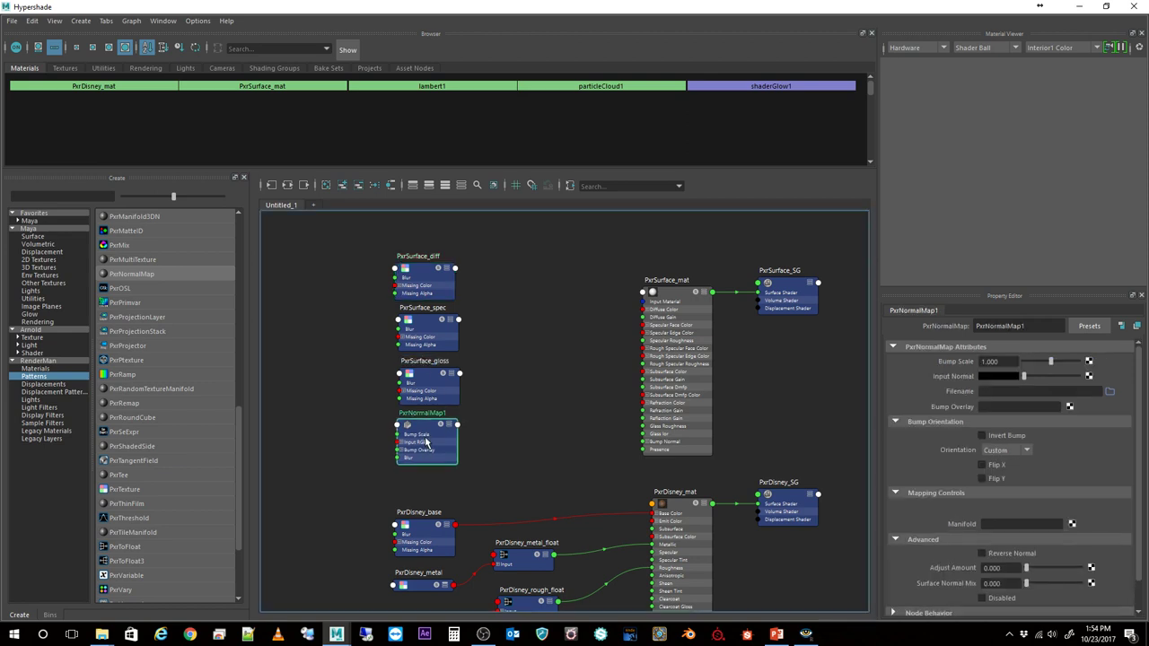
{"action": "double_click", "coordinate": [424, 415]}
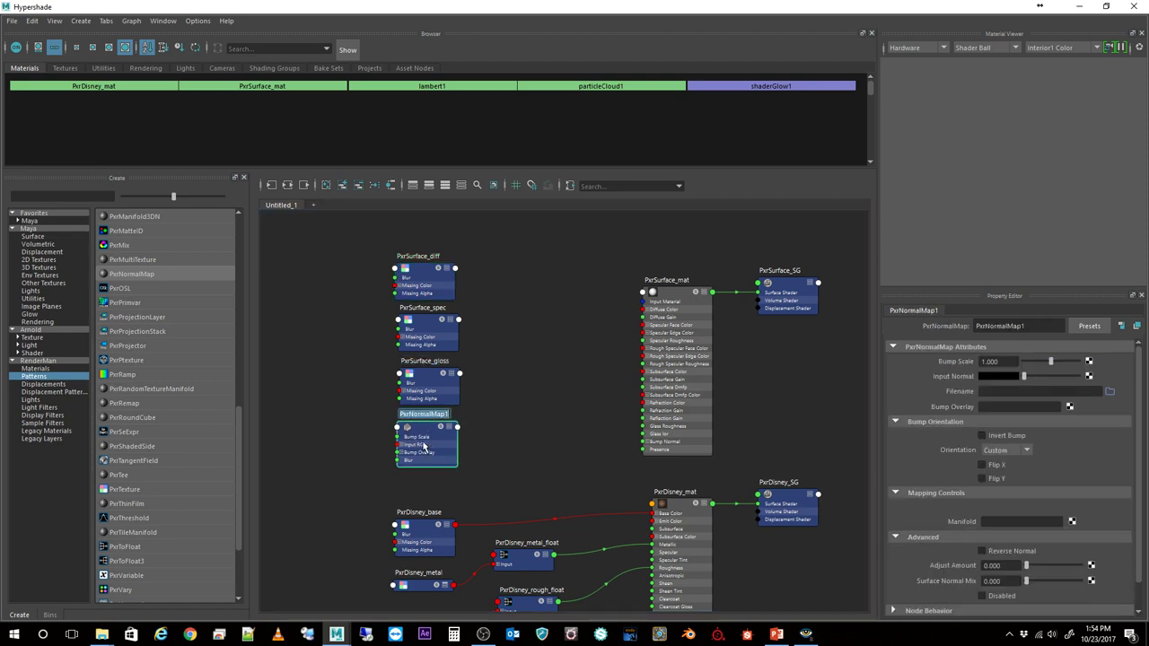
{"action": "type", "text": "PxrSurface_nor"}
{"action": "key", "text": "Return"}
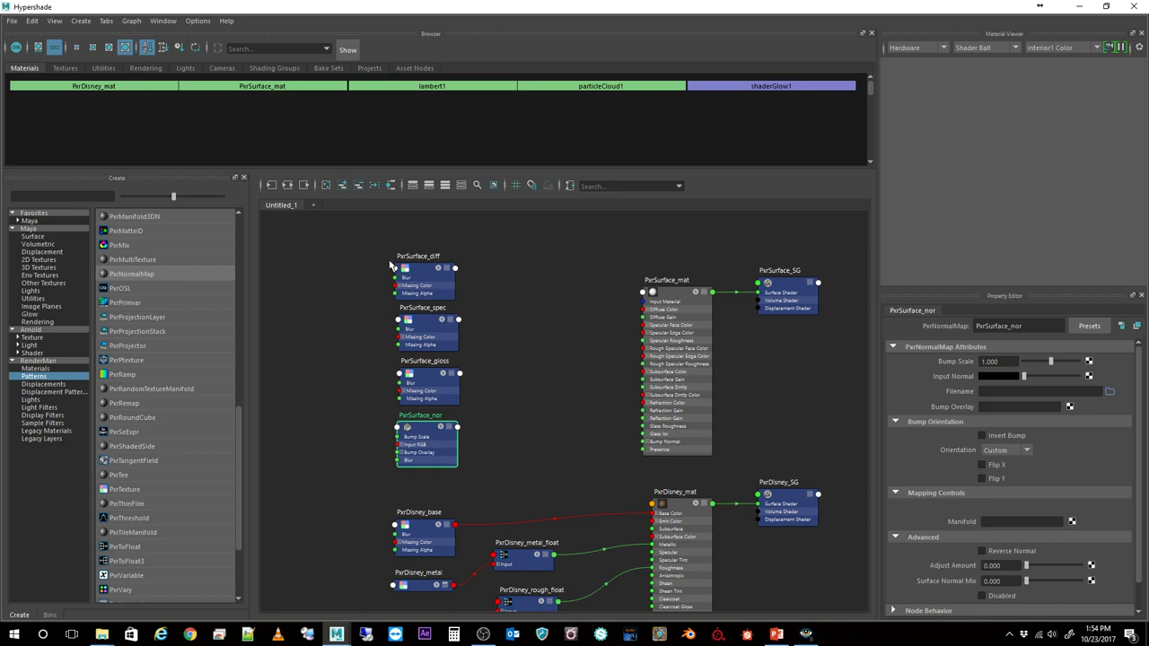
Connect the Result N output of PxrSurface_nor to the Bump Normal input of PxrSurface_mat.
{"action": "left_click", "coordinate": [458, 428]}
{"action": "mouse_move", "coordinate": [498, 505]}
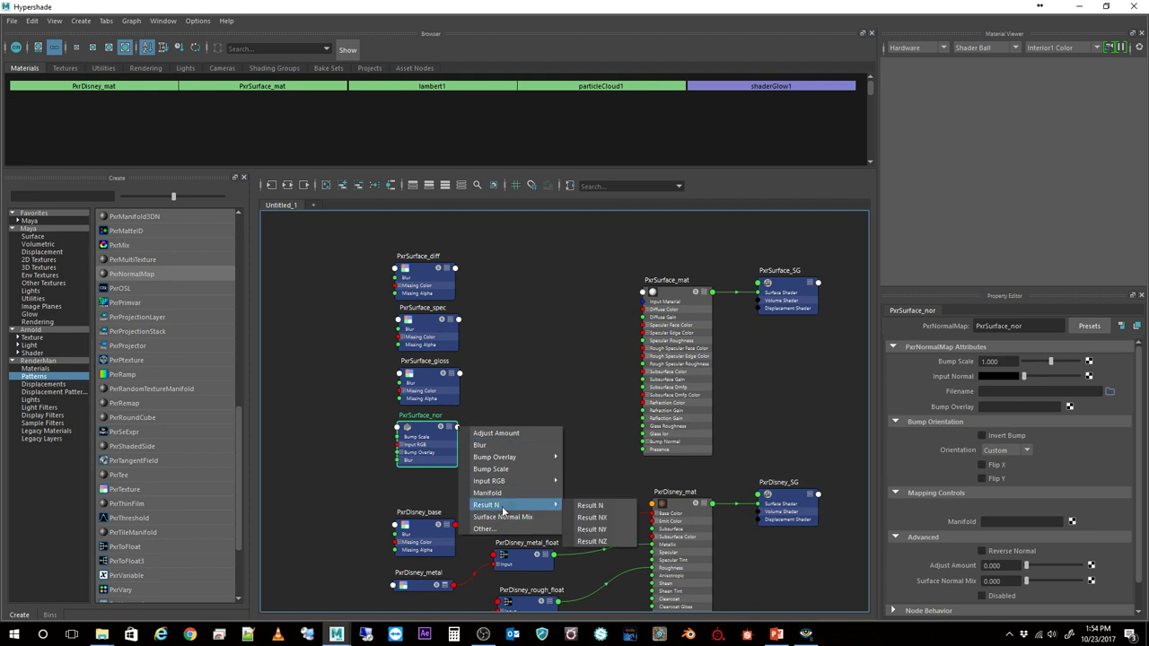
{"action": "left_click", "coordinate": [617, 508]}
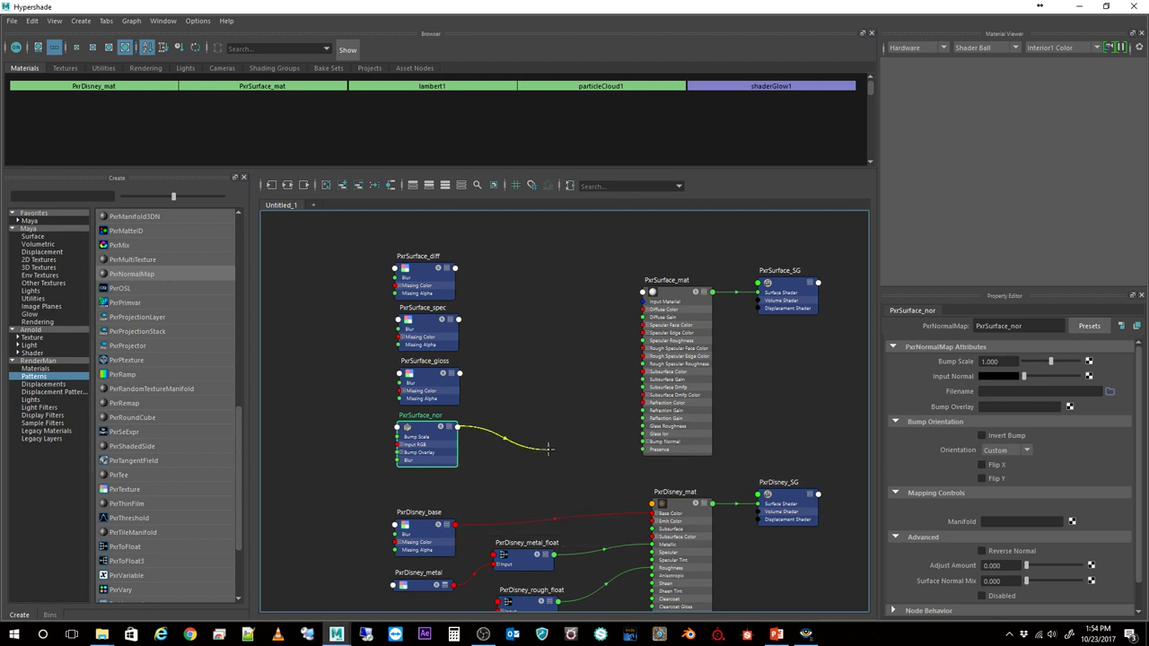
{"action": "left_click", "coordinate": [645, 441]}
Connect the Result RGB output of PxrSurface_diff to the Diffuse Color input of PxrSurface_mat.
{"action": "left_click", "coordinate": [417, 287]}
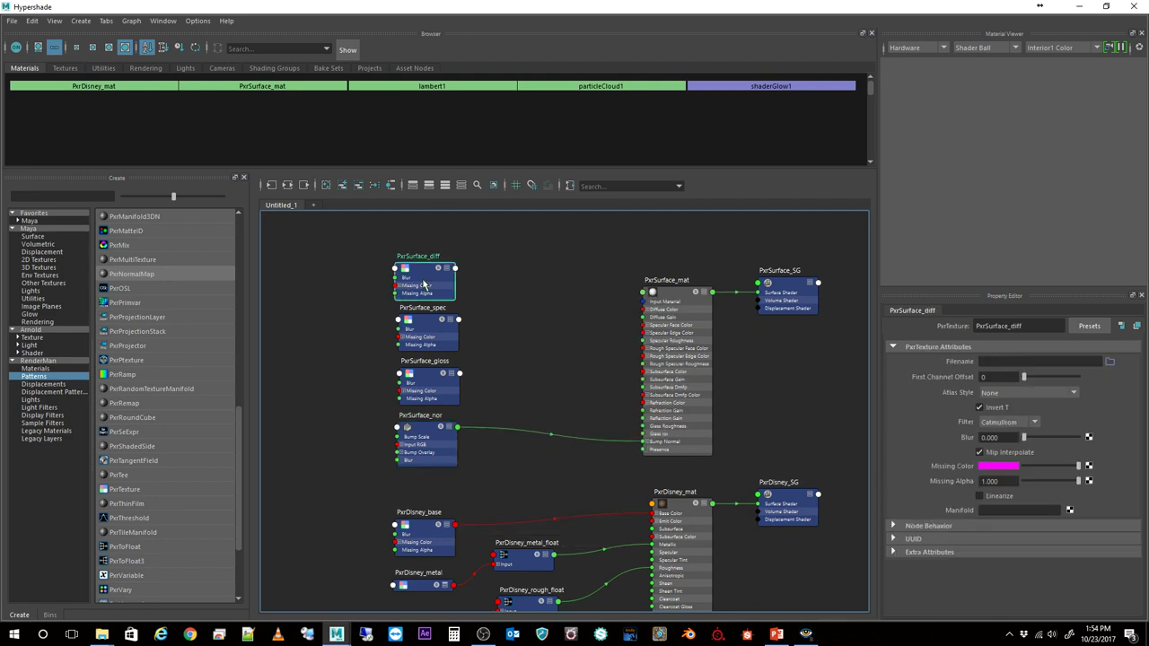
{"action": "left_click", "coordinate": [455, 269]}
{"action": "mouse_move", "coordinate": [507, 370]}
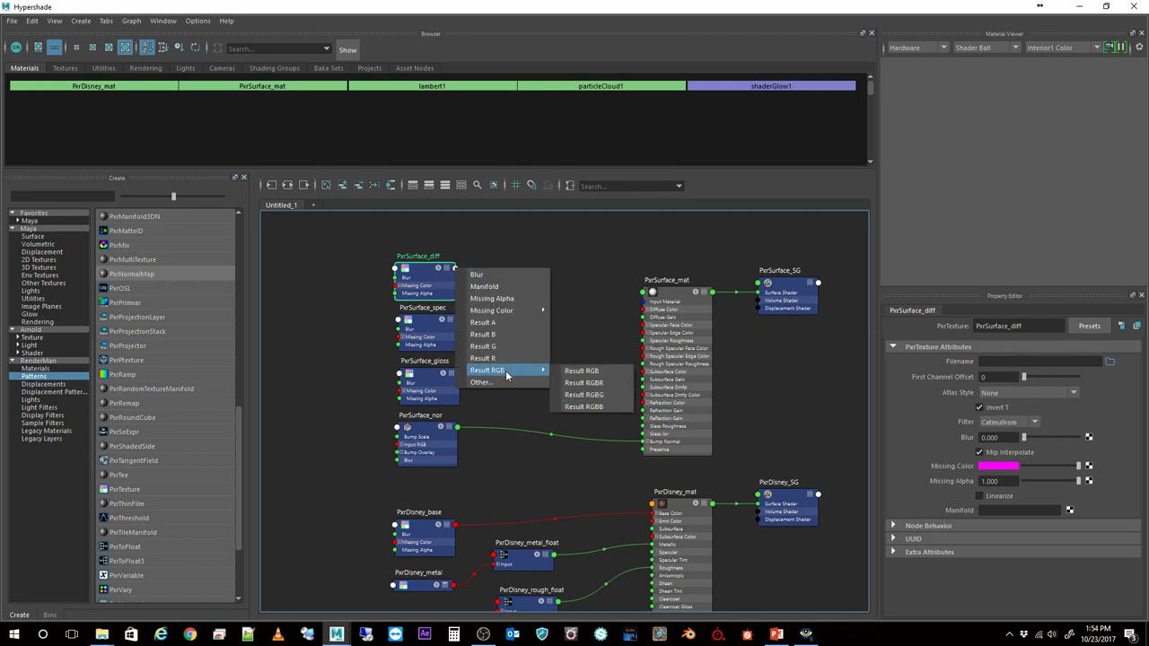
{"action": "left_click", "coordinate": [575, 369]}
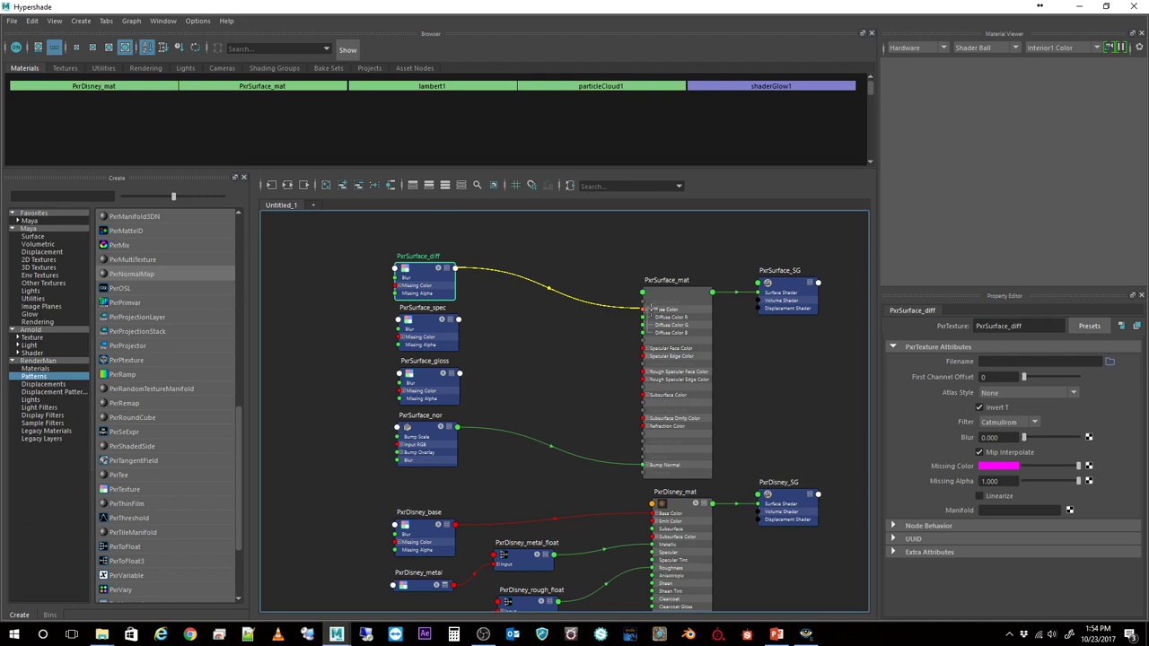
{"action": "left_click_drag", "start_coordinate": [650, 310], "coordinate": [650, 310]}
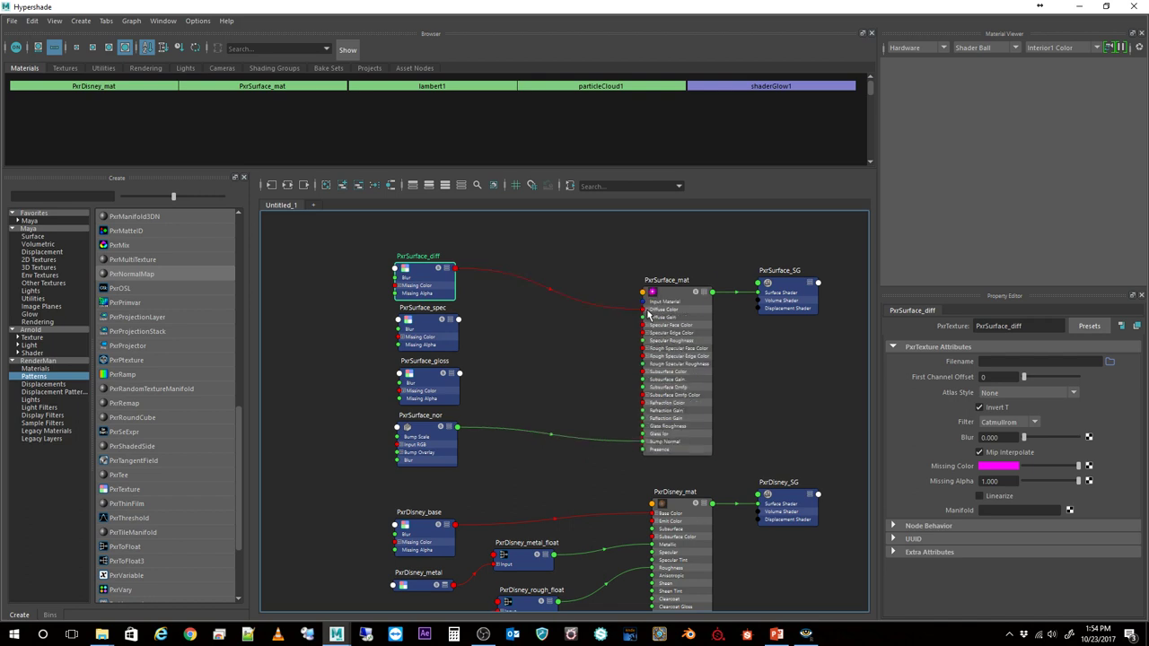
{"action": "left_click", "coordinate": [658, 316]}
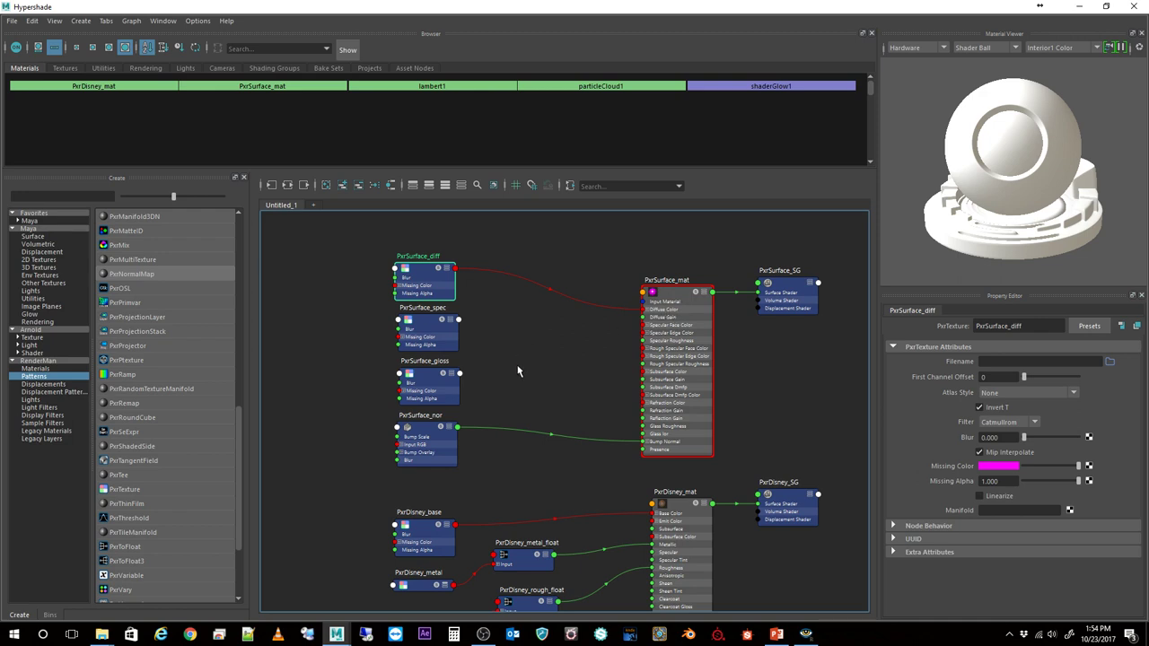
Connect the Result RGB output of PxrSurface_spec to the Specular Face Color input of PxrSurface_mat.
{"action": "left_click", "coordinate": [458, 322]}
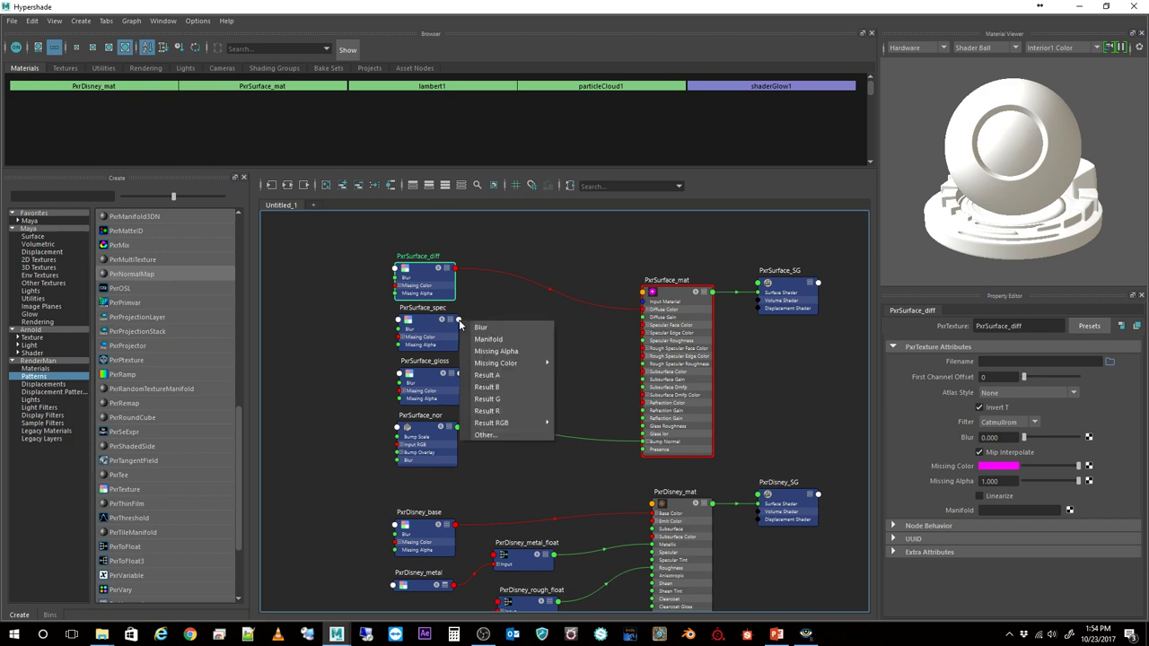
{"action": "mouse_move", "coordinate": [504, 428]}
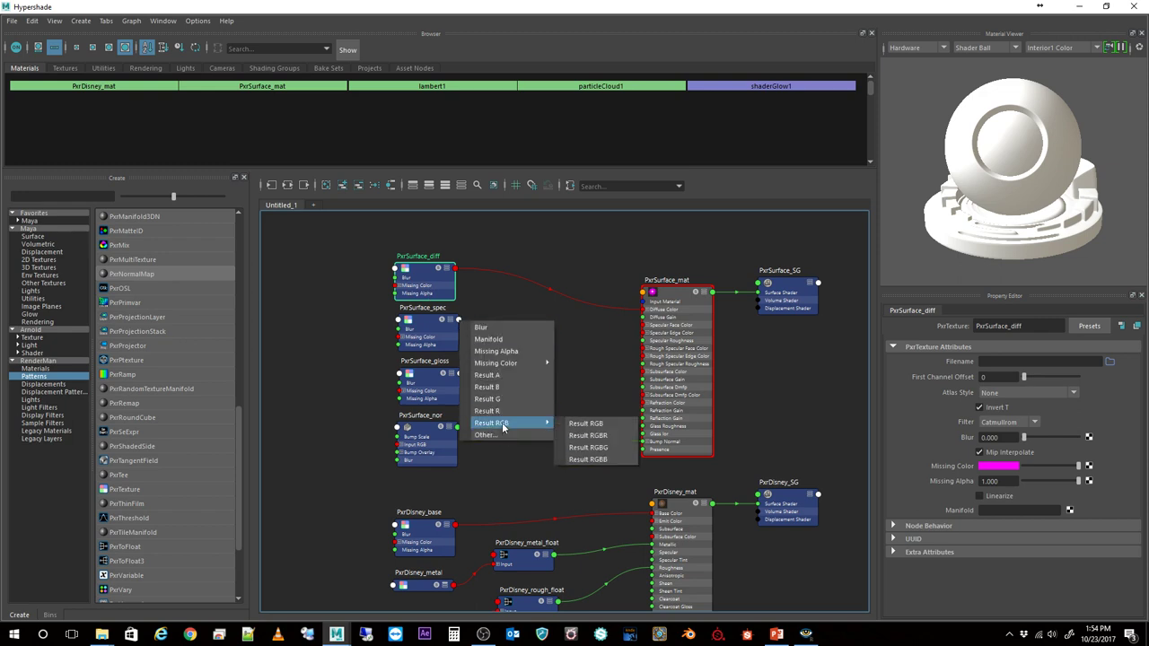
{"action": "left_click", "coordinate": [588, 426]}
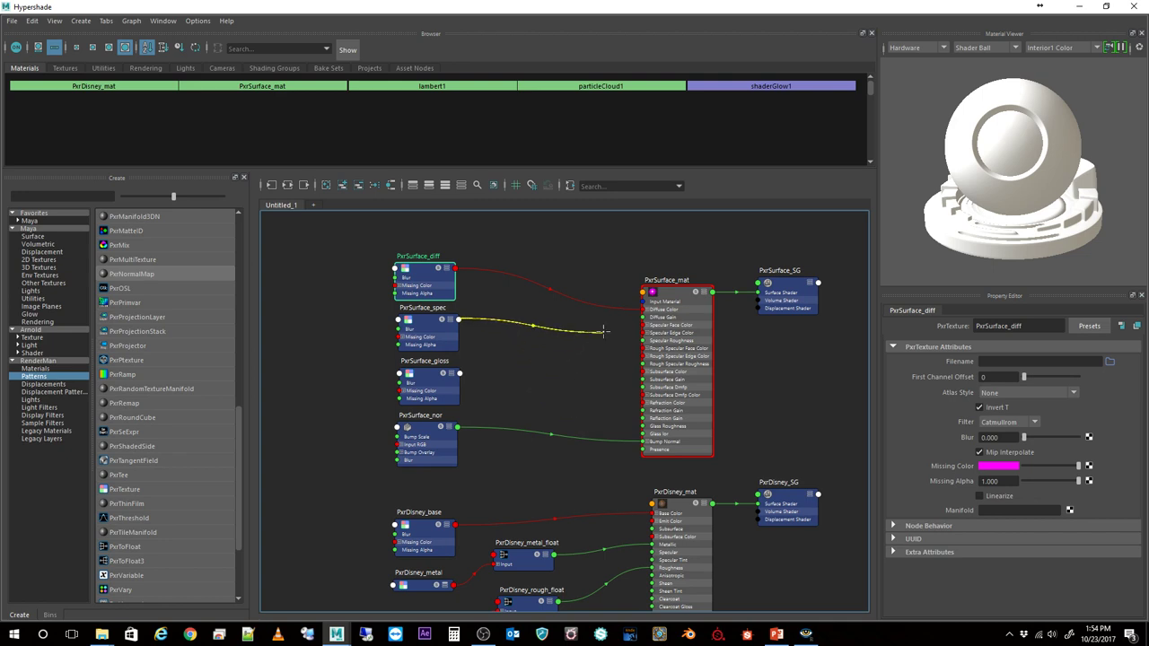
{"action": "left_click", "coordinate": [646, 325]}
Try a black primary specular Edge Color on PxrSurface_mat and return it to white.
{"action": "left_click", "coordinate": [673, 357]}
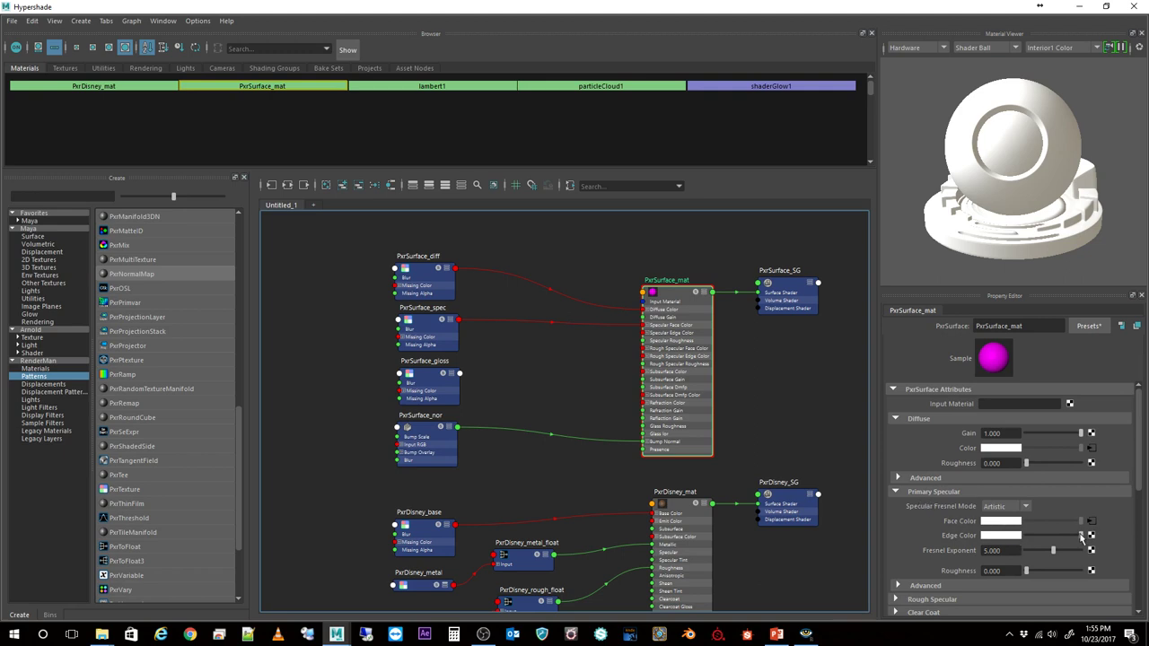
{"action": "left_click_drag", "start_coordinate": [1082, 536], "coordinate": [1010, 543]}
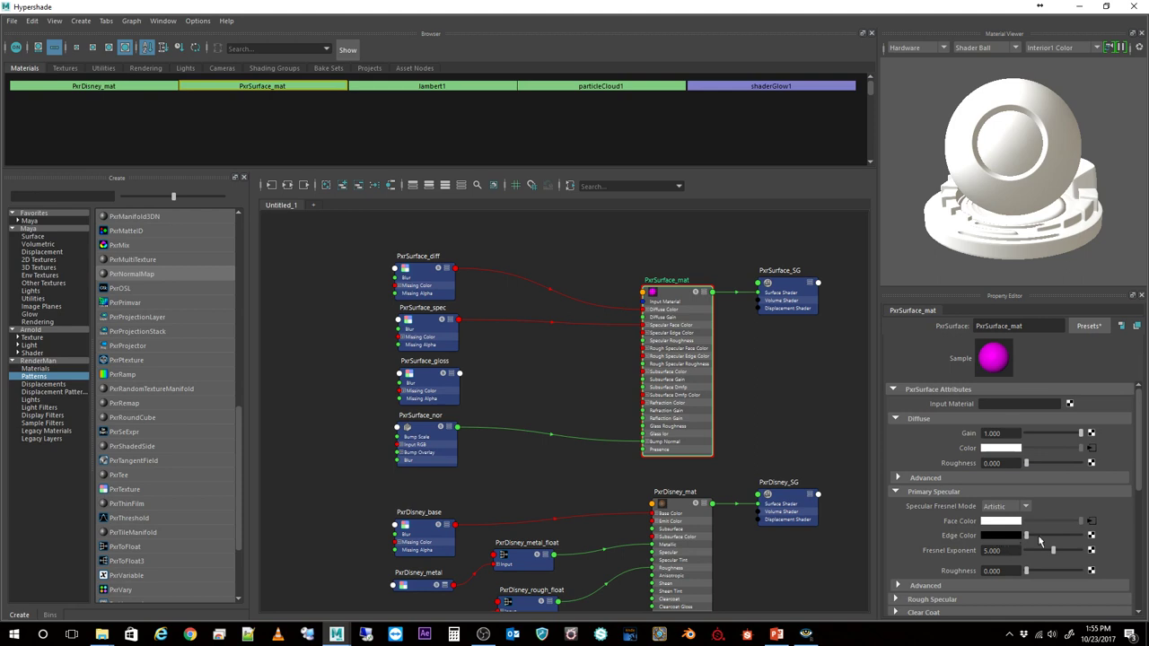
{"action": "left_click_drag", "start_coordinate": [1027, 537], "coordinate": [1082, 536]}
{"action": "left_click", "coordinate": [418, 388]}
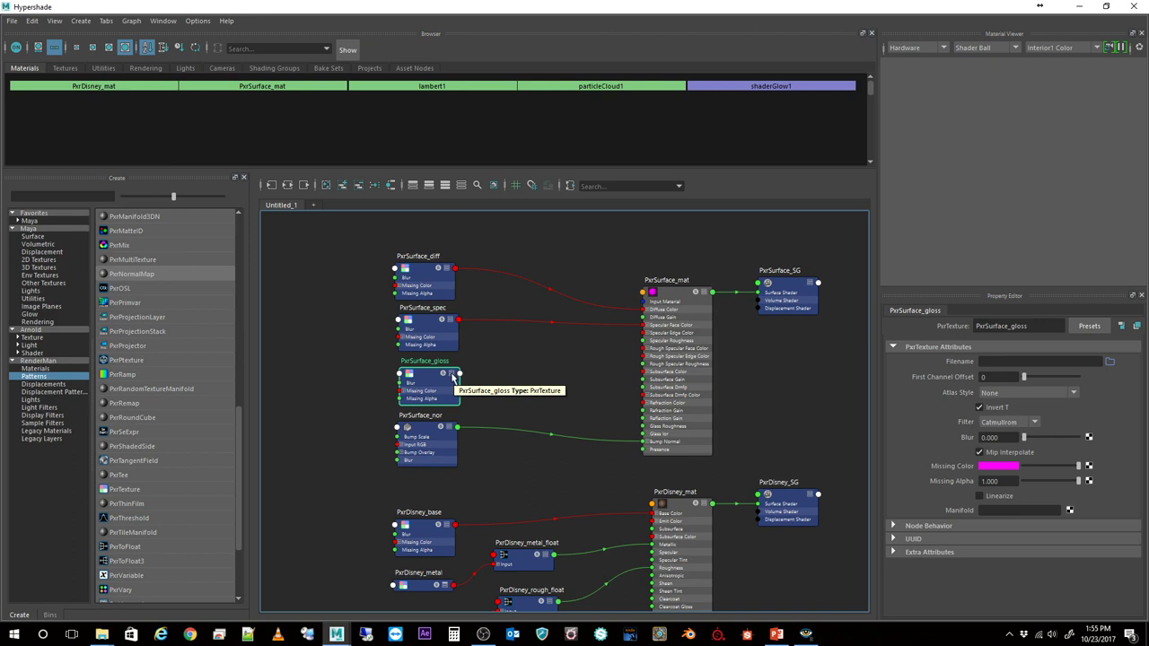
{"action": "left_click", "coordinate": [457, 373]}
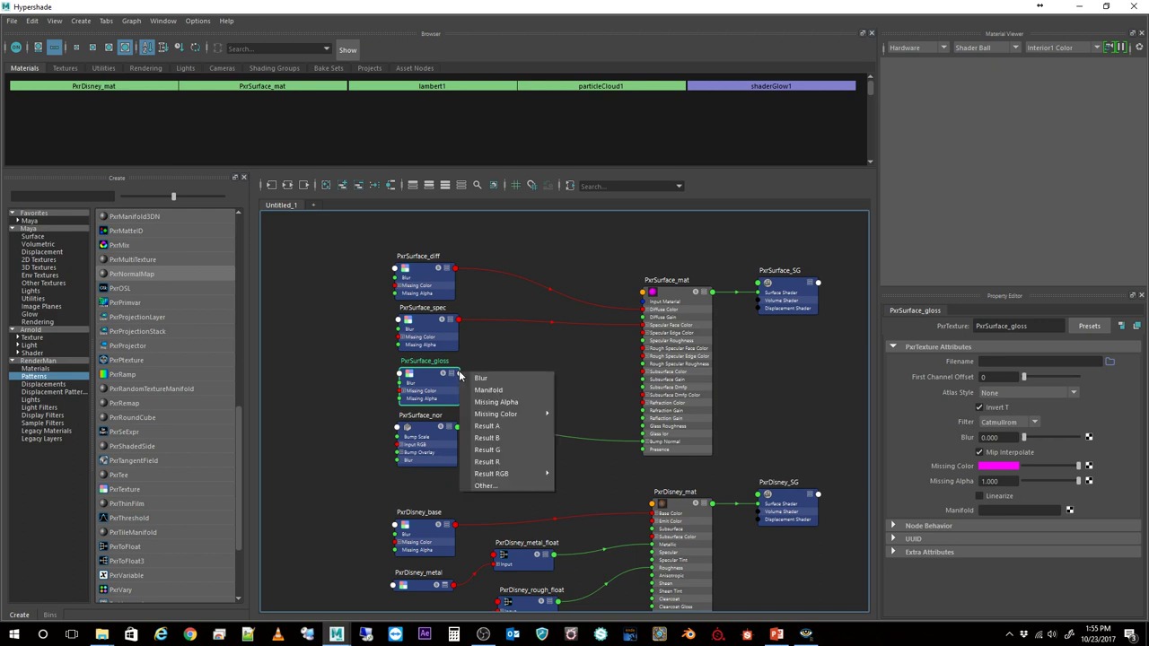
{"action": "left_click", "coordinate": [476, 446]}
{"action": "left_click", "coordinate": [590, 380]}
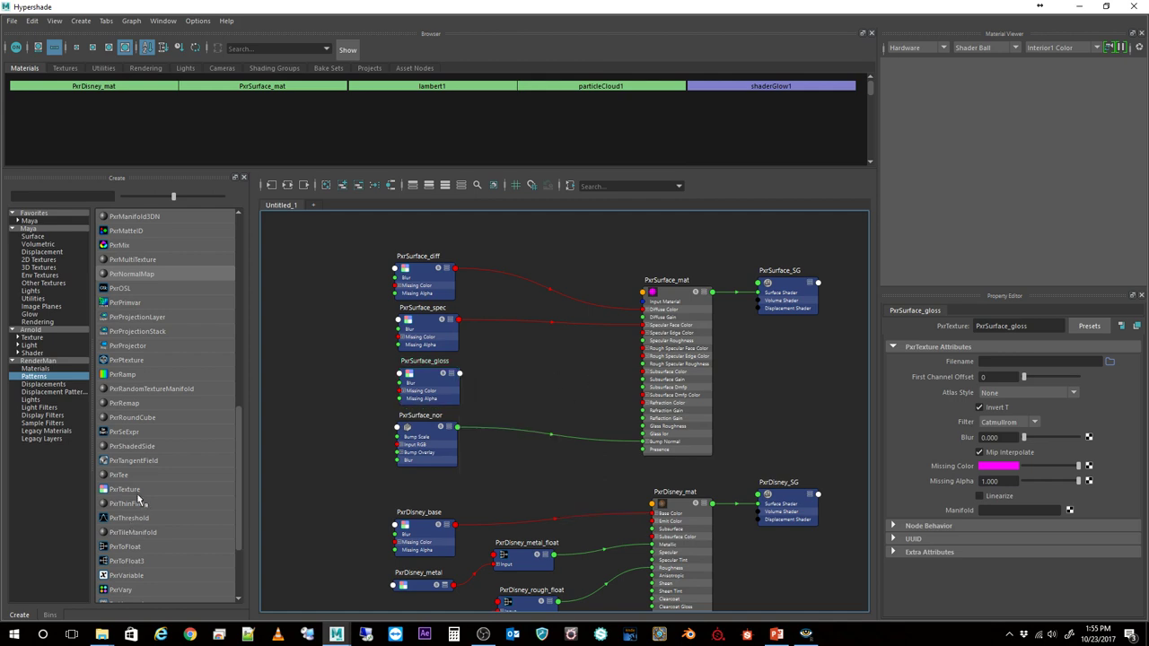
Add a PxrToFloat node between PxrSurface_gloss and PxrSurface_mat and rename it as PxrSurface_gloss_float.
{"action": "left_click", "coordinate": [130, 546]}
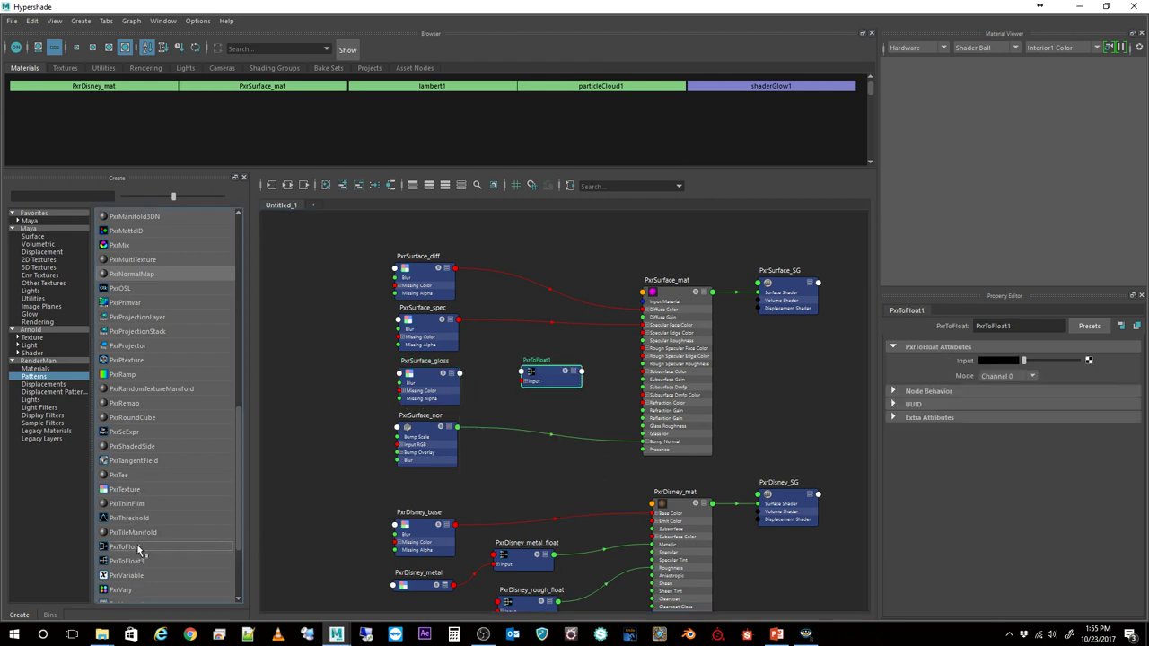
{"action": "left_click_drag", "start_coordinate": [549, 381], "coordinate": [532, 388]}
{"action": "double_click", "coordinate": [524, 366]}
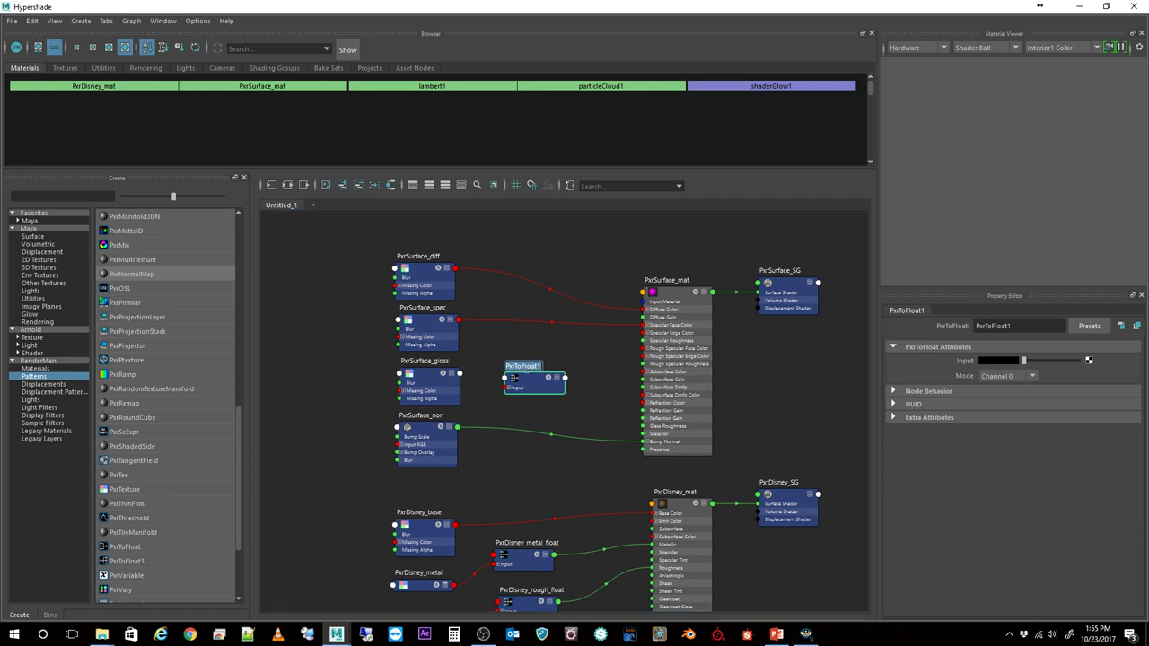
{"action": "type", "text": "PxrSurface"}
{"action": "type", "text": "_glos"}
{"action": "type", "text": "s_float"}
{"action": "key", "text": "Return"}
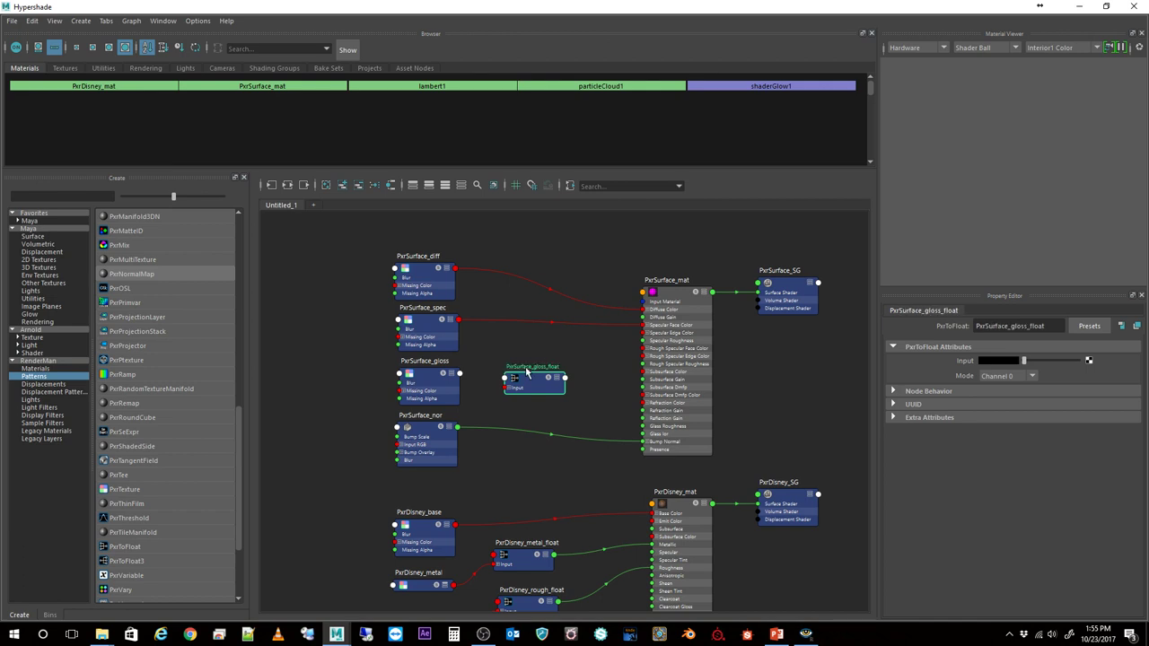
Connect the Result RGB output of PxrSurface_gloss to the Input of PxrSurface_gloss_float.
{"action": "left_click", "coordinate": [459, 376]}
{"action": "mouse_move", "coordinate": [508, 476]}
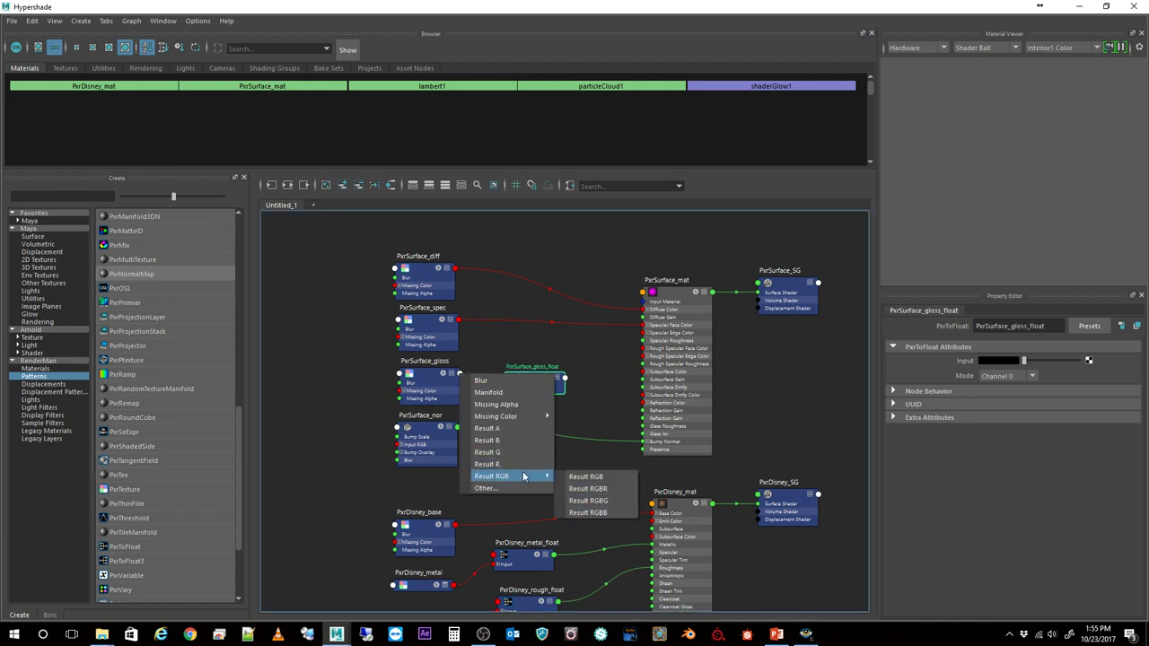
{"action": "left_click", "coordinate": [577, 477]}
{"action": "left_click", "coordinate": [505, 388]}
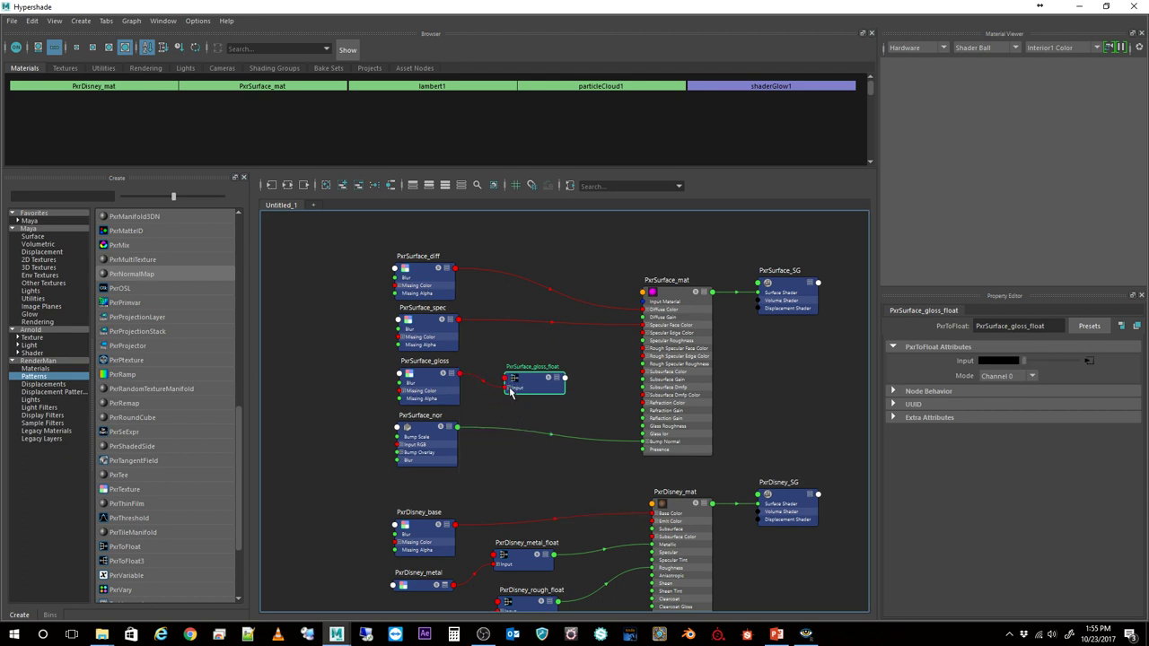
Connect the Result F output of PxrSurface_gloss_float to Specular Roughness on PxrSurface_mat and nudge the float node slightly up.
{"action": "left_click", "coordinate": [566, 380]}
{"action": "left_click", "coordinate": [604, 397]}
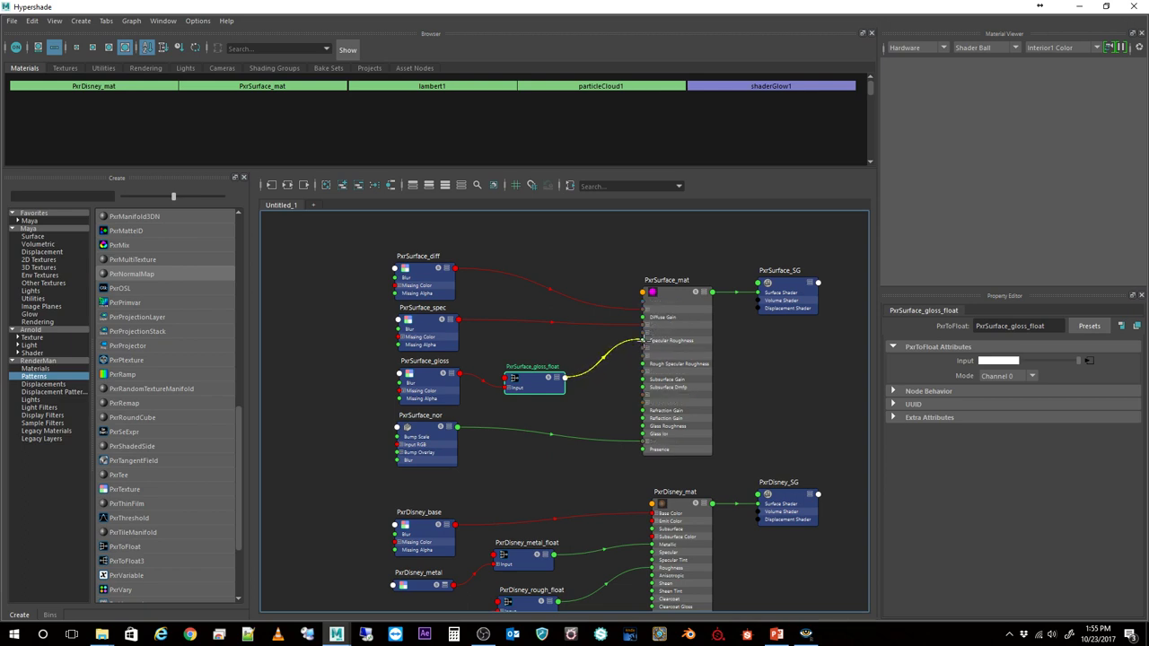
{"action": "left_click", "coordinate": [642, 340]}
{"action": "left_click_drag", "start_coordinate": [548, 384], "coordinate": [546, 379]}
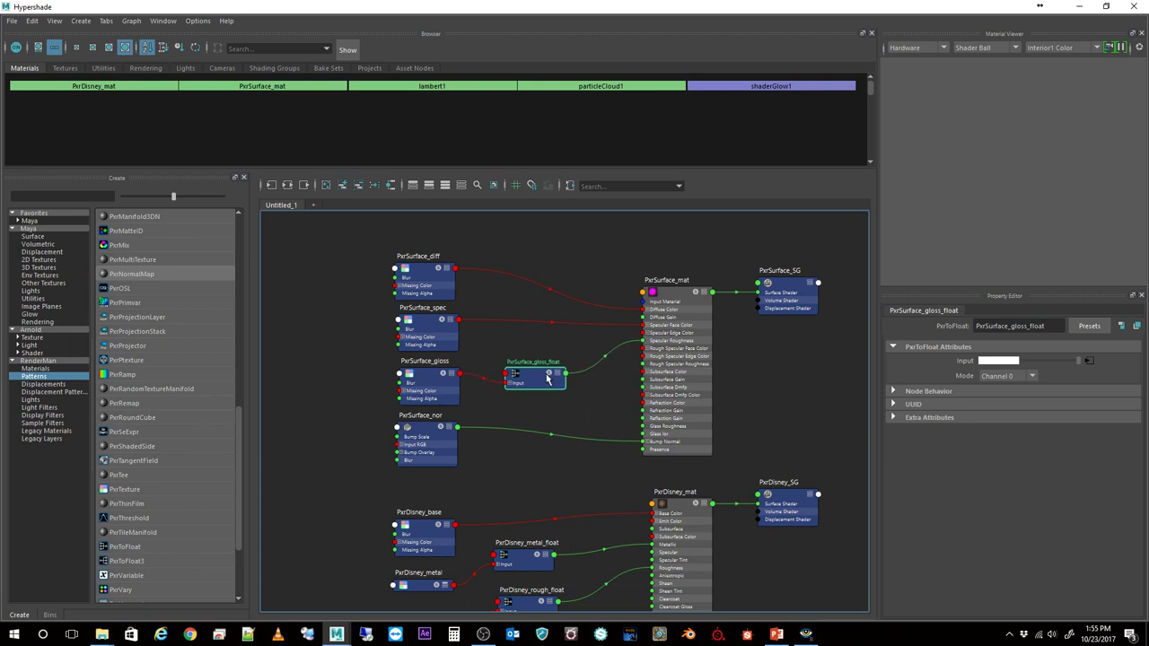
Move Hypershade out of the way, render the sphere with RenderMan and close the render window.
{"action": "left_click_drag", "start_coordinate": [577, 8], "coordinate": [1147, 45]}
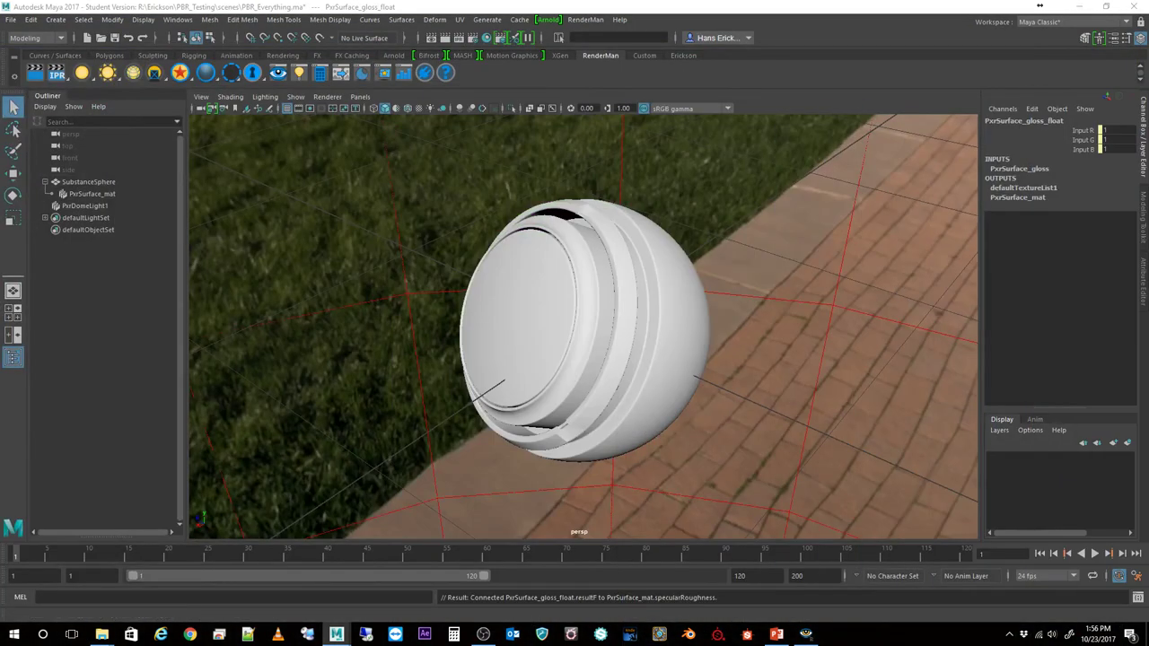
{"action": "left_click", "coordinate": [40, 73]}
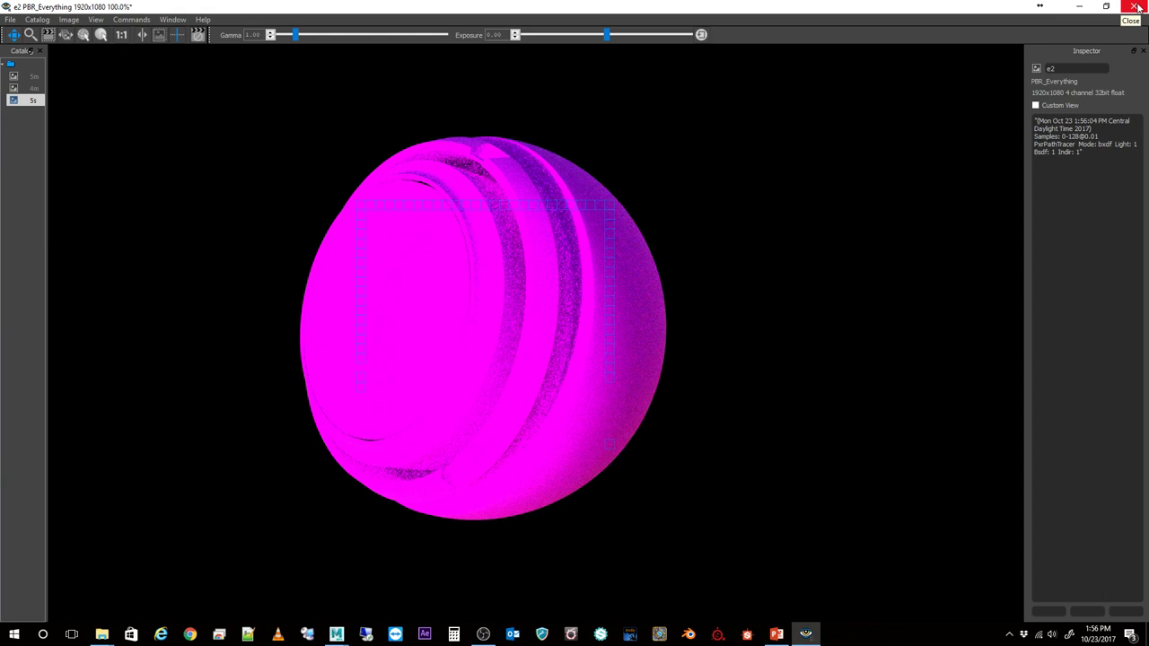
{"action": "left_click", "coordinate": [1136, 7]}
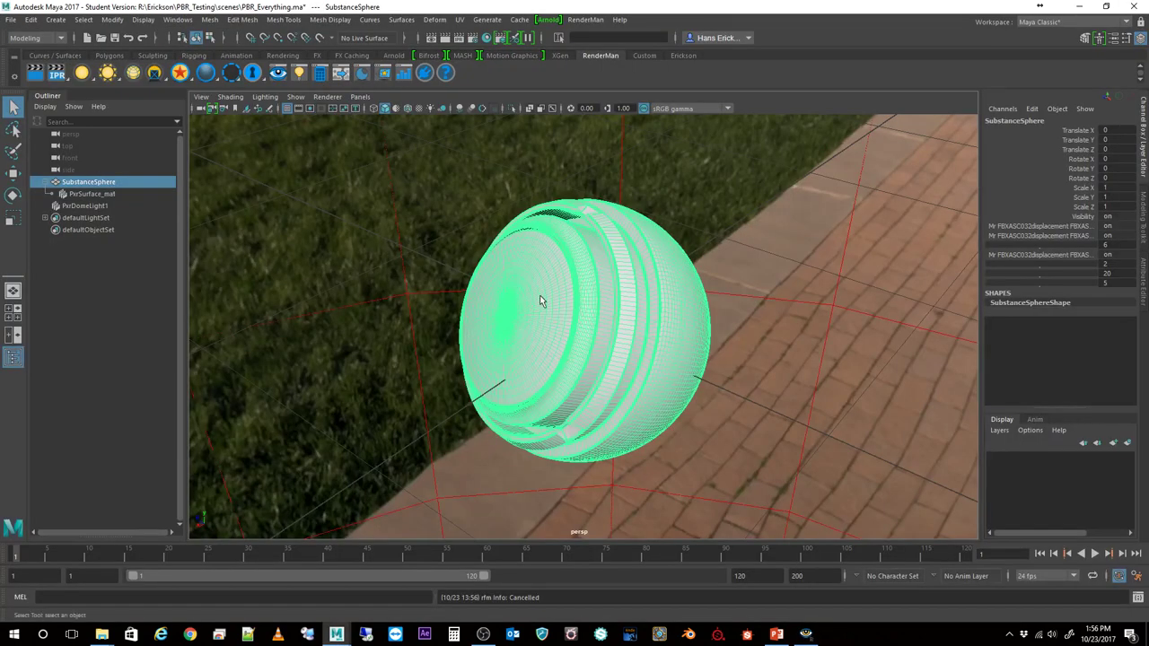
Assign the existing PxrSurface_mat material to SubstanceSphere.
{"action": "right_click", "coordinate": [542, 291]}
{"action": "mouse_move", "coordinate": [593, 610]}
{"action": "left_click", "coordinate": [633, 609]}
Save the current scene and continue past the student version notice.
{"action": "left_click", "coordinate": [11, 20]}
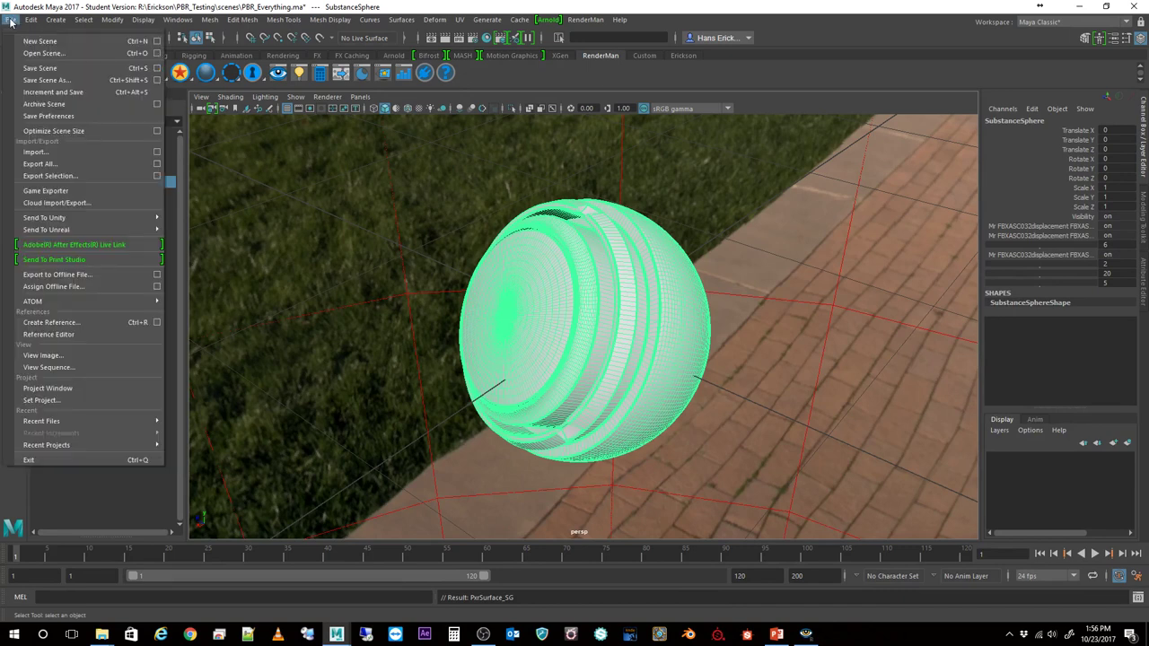
{"action": "left_click", "coordinate": [48, 69]}
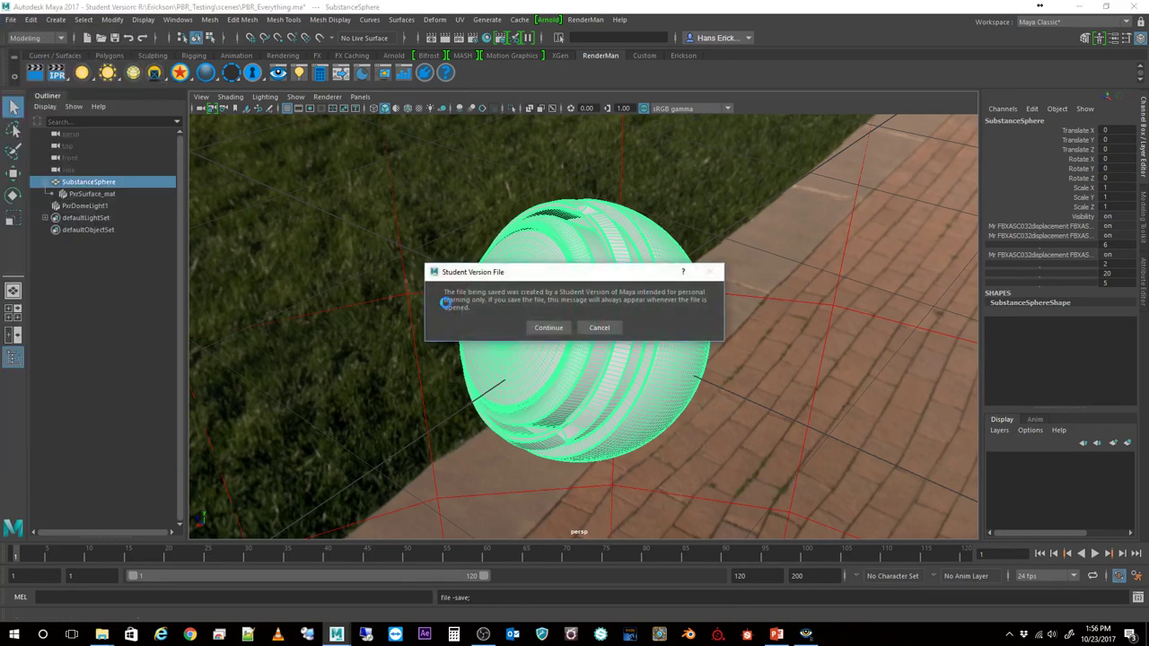
{"action": "left_click", "coordinate": [550, 328]}
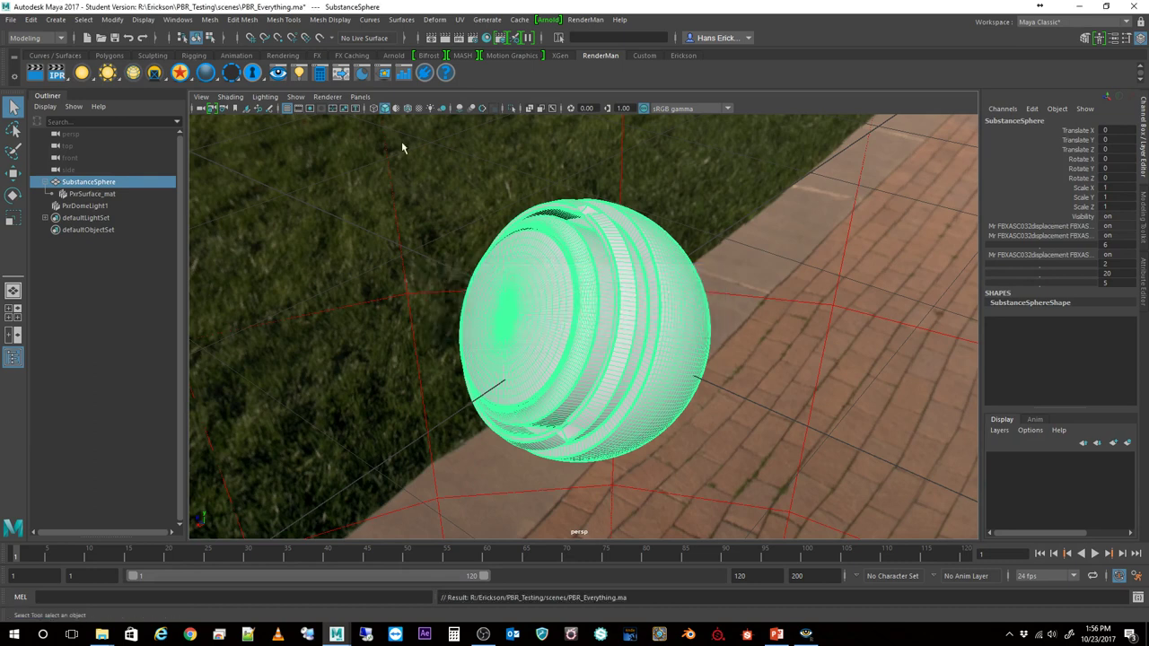
Save the scene as PBR_Everything.ma in the project's scenes folder, replacing the existing file.
{"action": "left_click", "coordinate": [17, 19]}
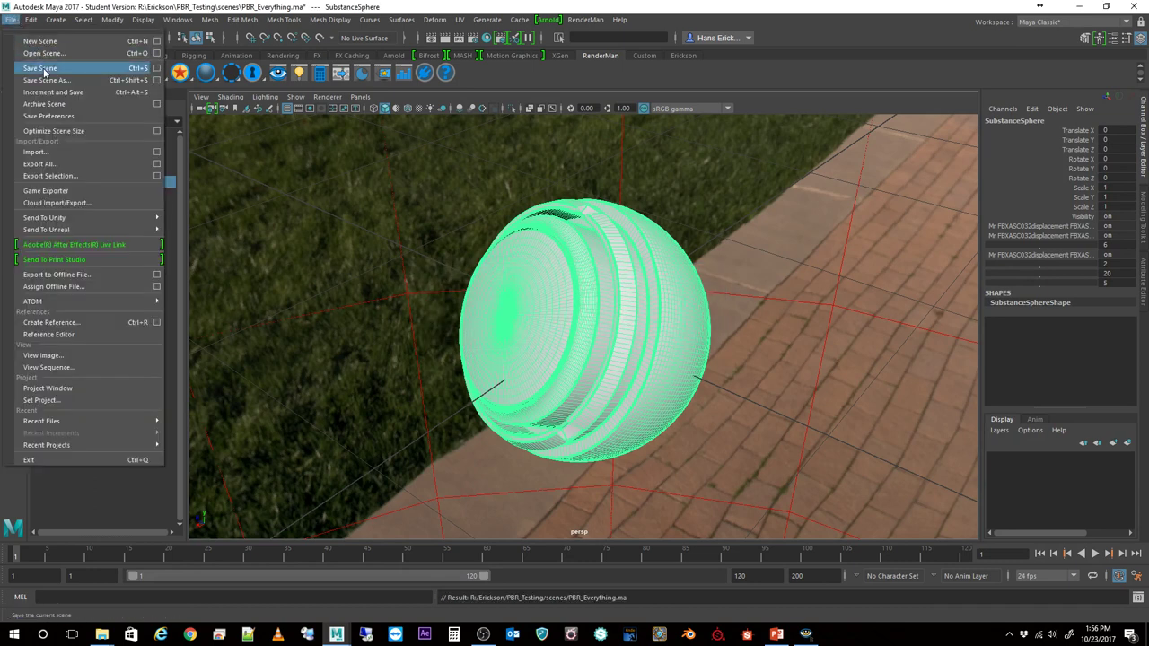
{"action": "left_click", "coordinate": [49, 81]}
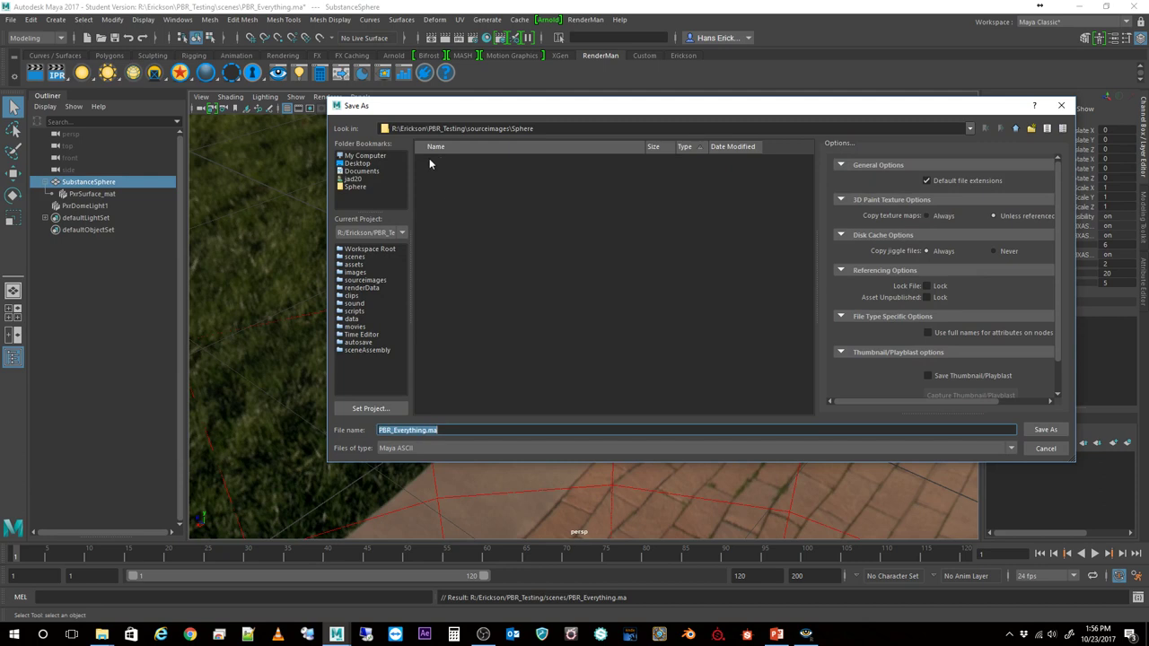
{"action": "left_click", "coordinate": [360, 257]}
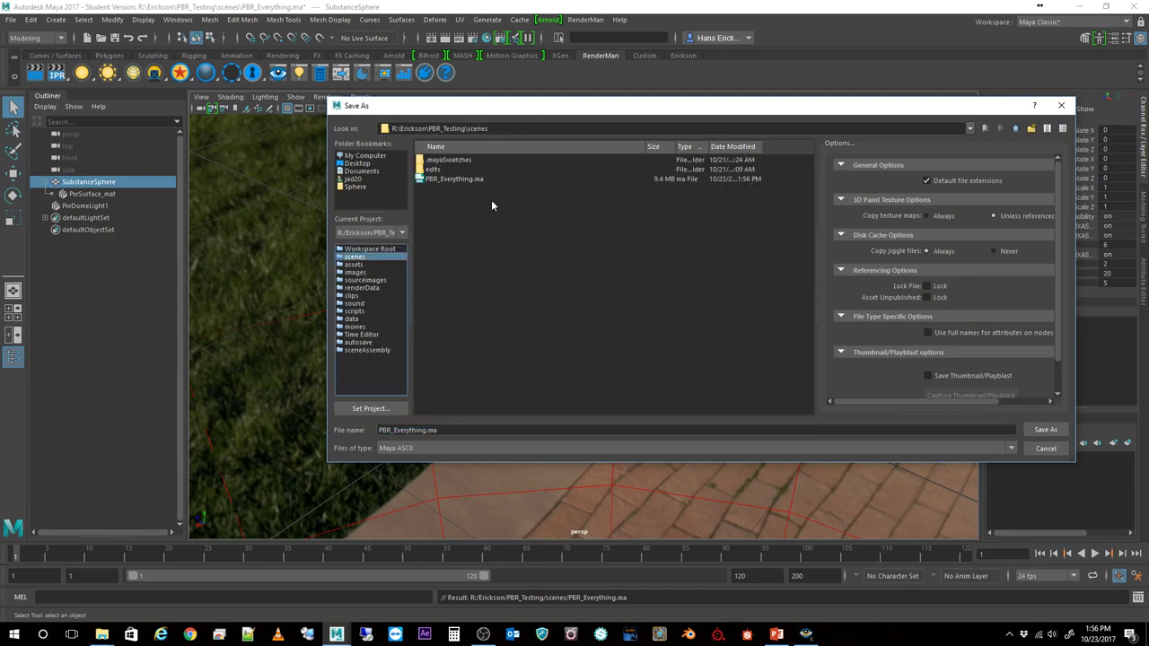
{"action": "left_click", "coordinate": [458, 179]}
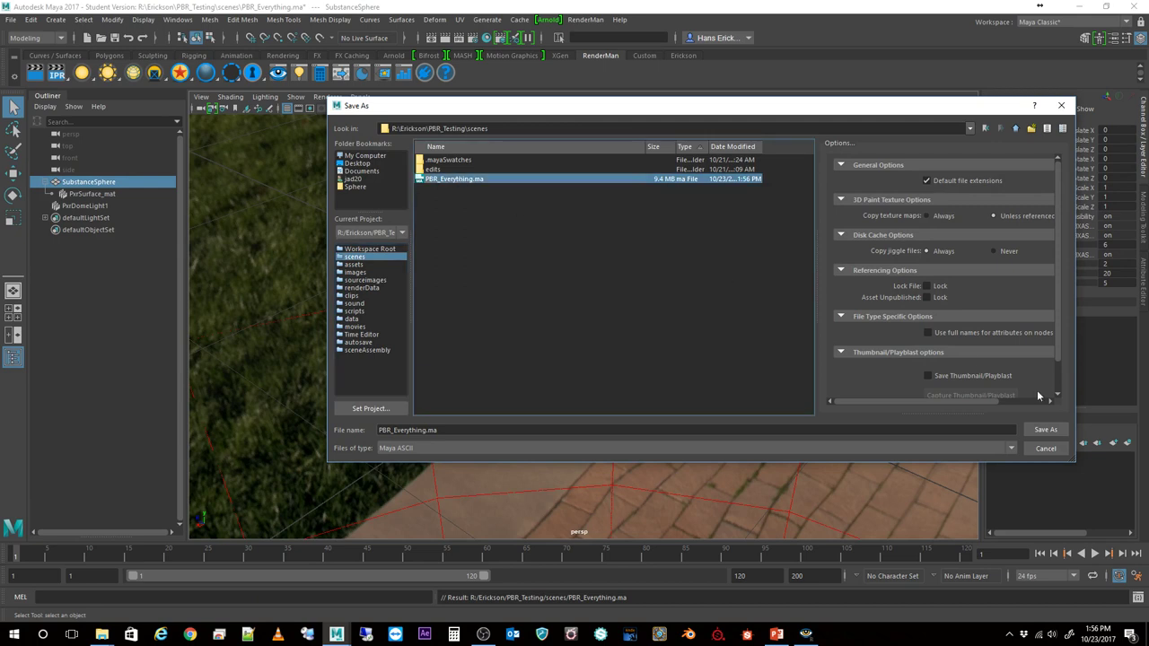
{"action": "left_click", "coordinate": [1046, 429]}
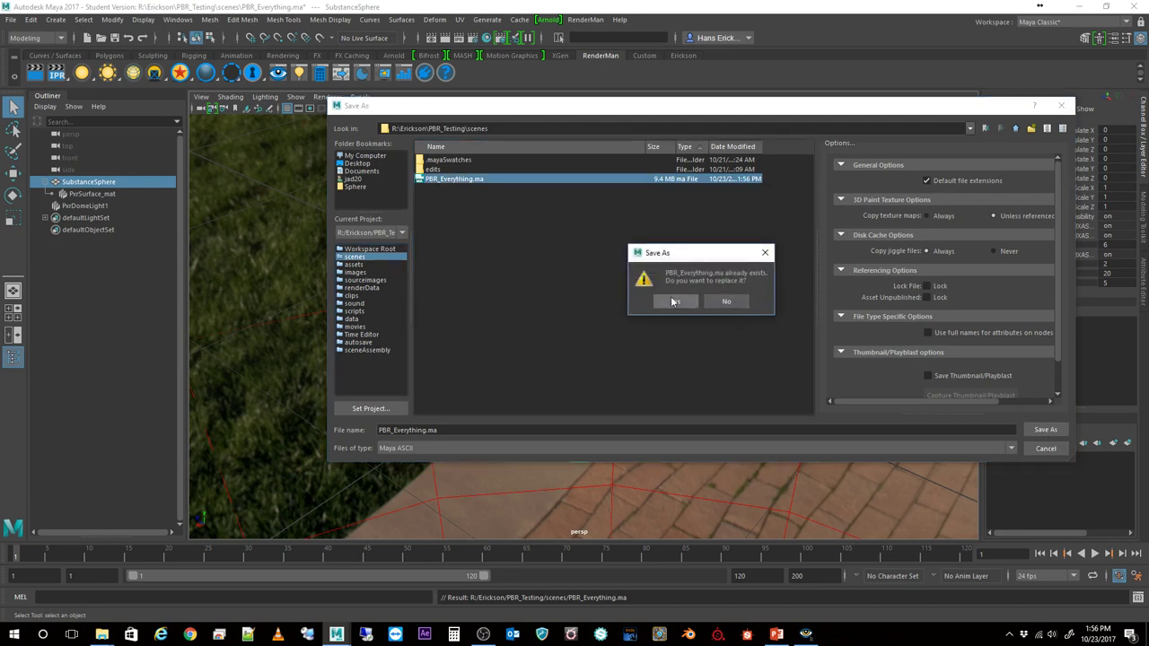
{"action": "left_click", "coordinate": [675, 300]}
{"action": "left_click", "coordinate": [549, 328]}
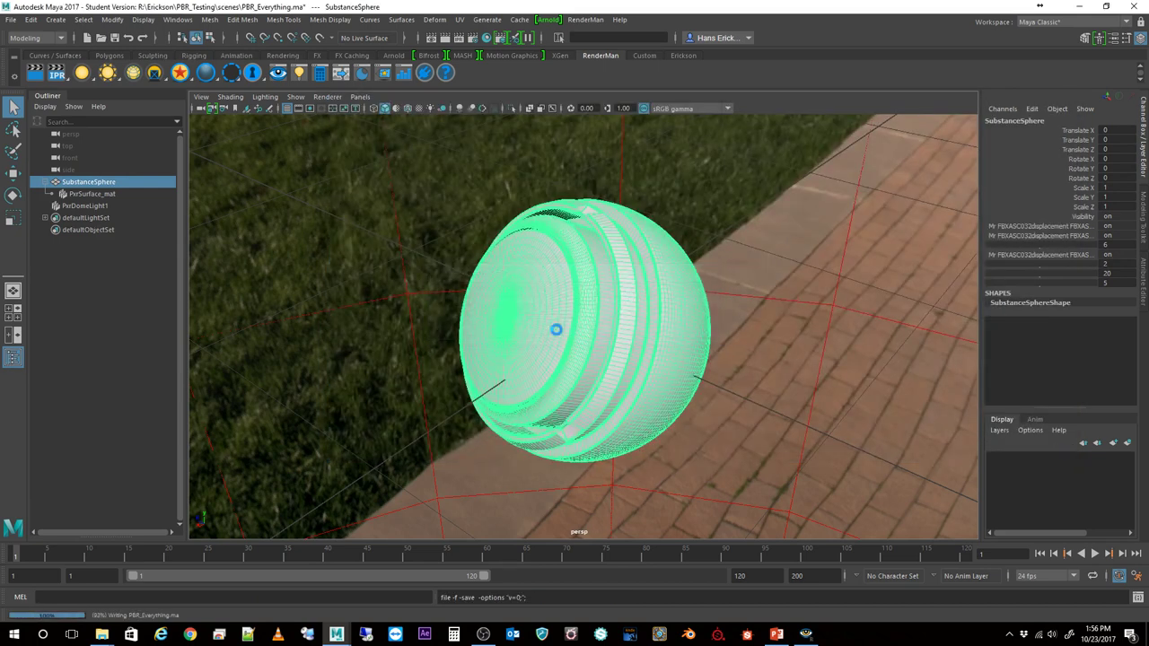
Reopen PBR_Everything.ma from the scenes folder without saving changes and accept the student version notice.
{"action": "left_click", "coordinate": [11, 19]}
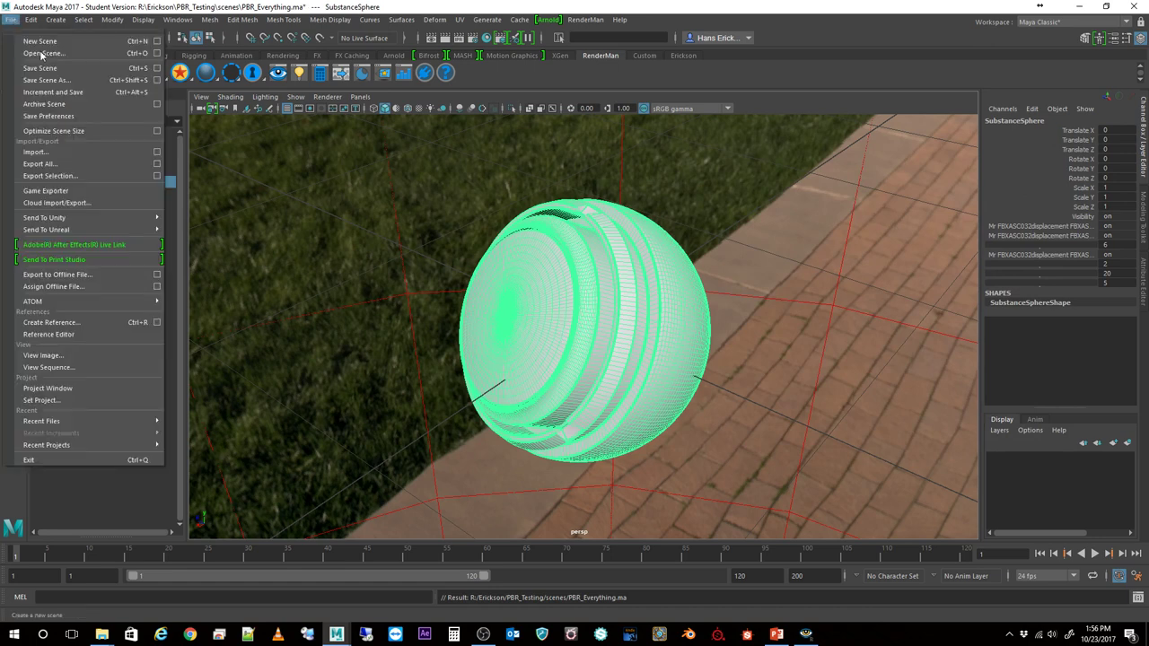
{"action": "left_click", "coordinate": [52, 56]}
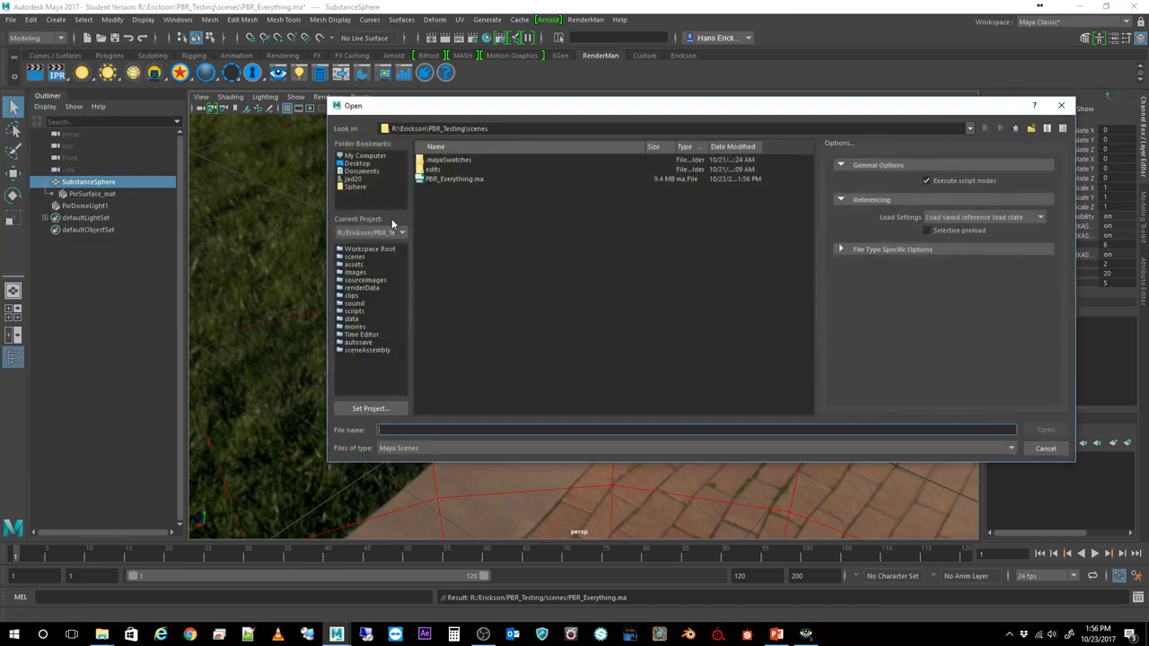
{"action": "left_click", "coordinate": [454, 179]}
{"action": "left_click", "coordinate": [1047, 432]}
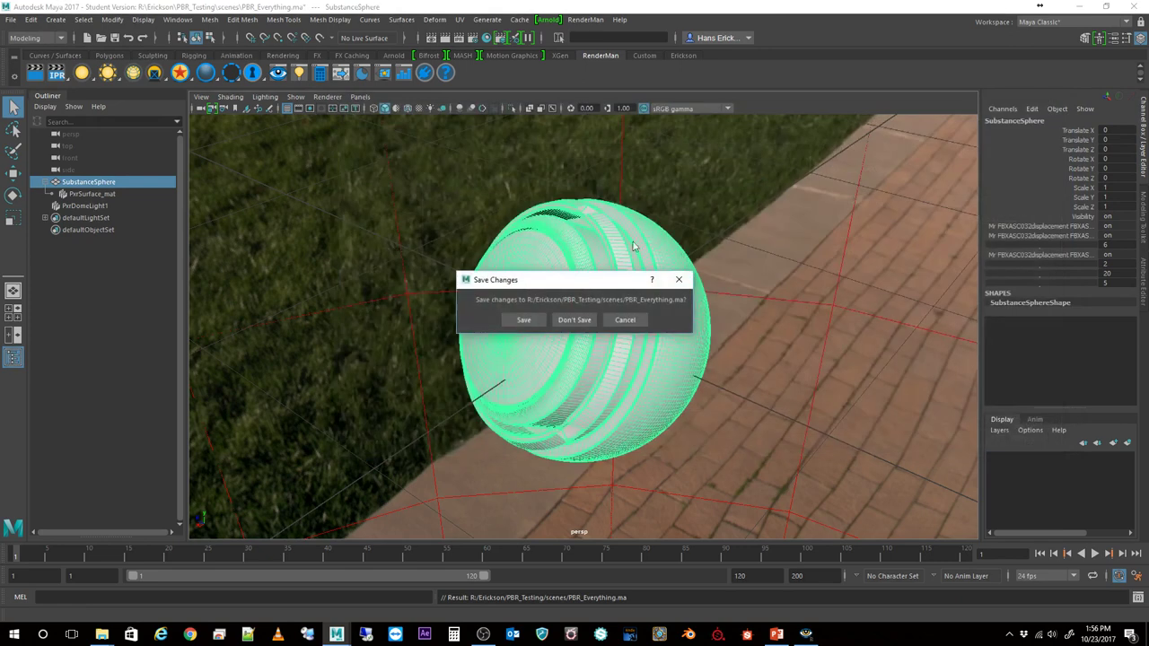
{"action": "left_click", "coordinate": [575, 320]}
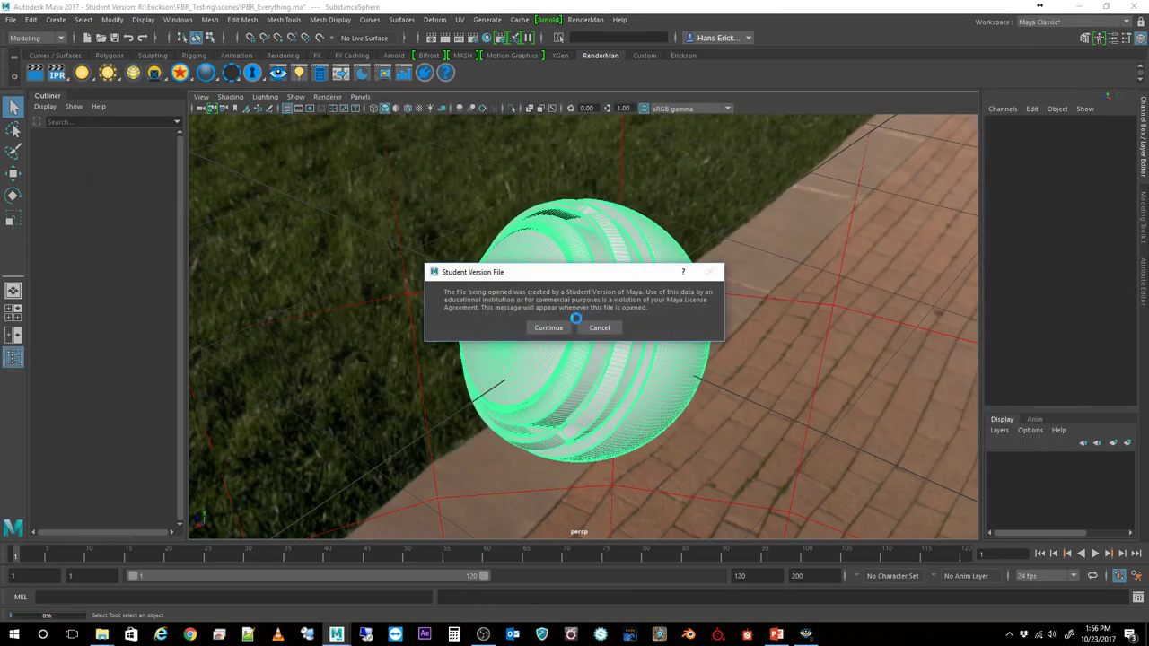
{"action": "left_click", "coordinate": [544, 328]}
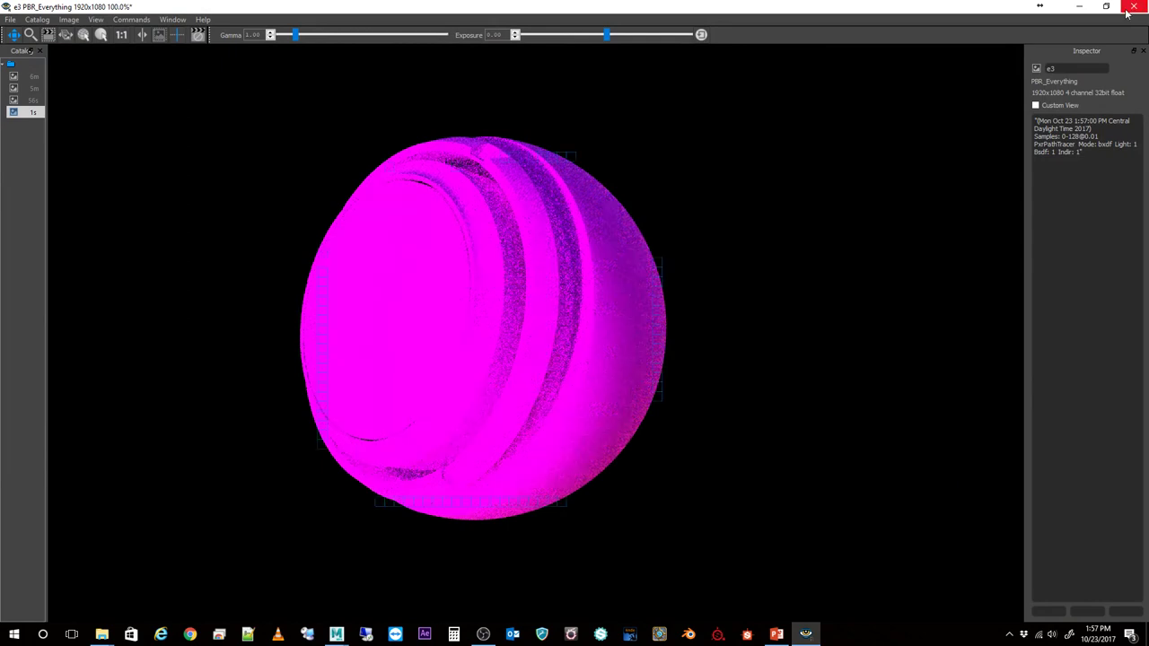
Minimise the render window and show the attributes of PxrSurface_mat under SubstanceSphere.
{"action": "left_click", "coordinate": [1080, 9]}
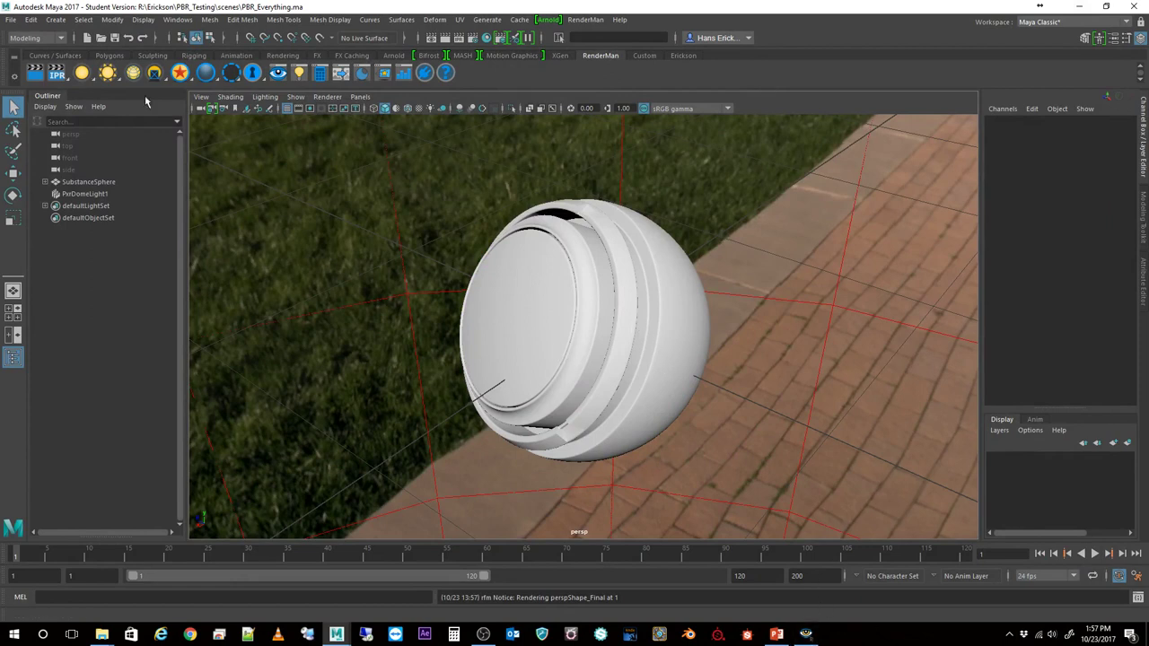
{"action": "left_click", "coordinate": [45, 181]}
{"action": "left_click", "coordinate": [90, 194]}
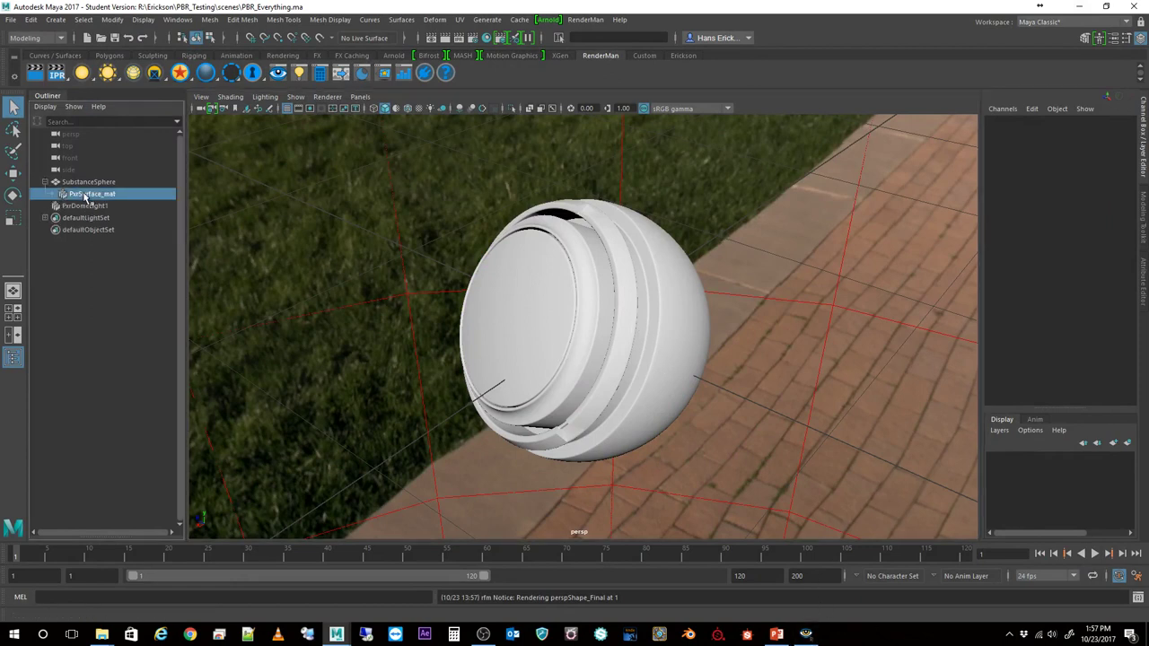
{"action": "left_click", "coordinate": [1141, 296]}
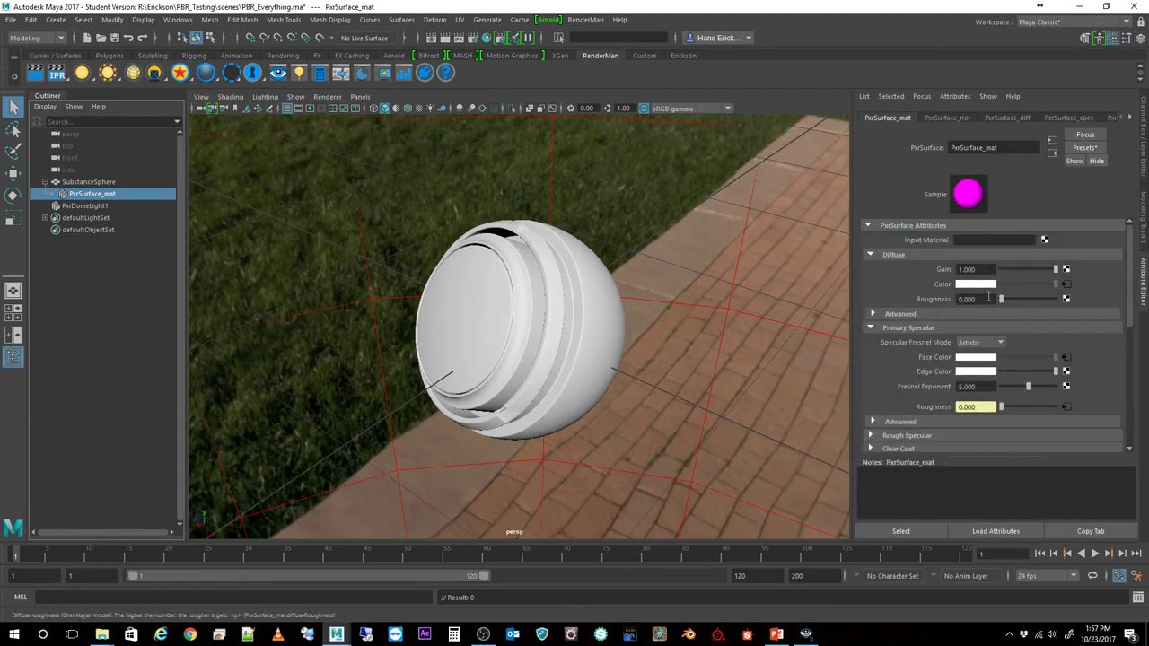
Load sphere_diff.tex from the Sphere folder into the texture node feeding PxrSurface_mat's Diffuse Color.
{"action": "left_click", "coordinate": [1065, 284]}
{"action": "left_click", "coordinate": [1085, 197]}
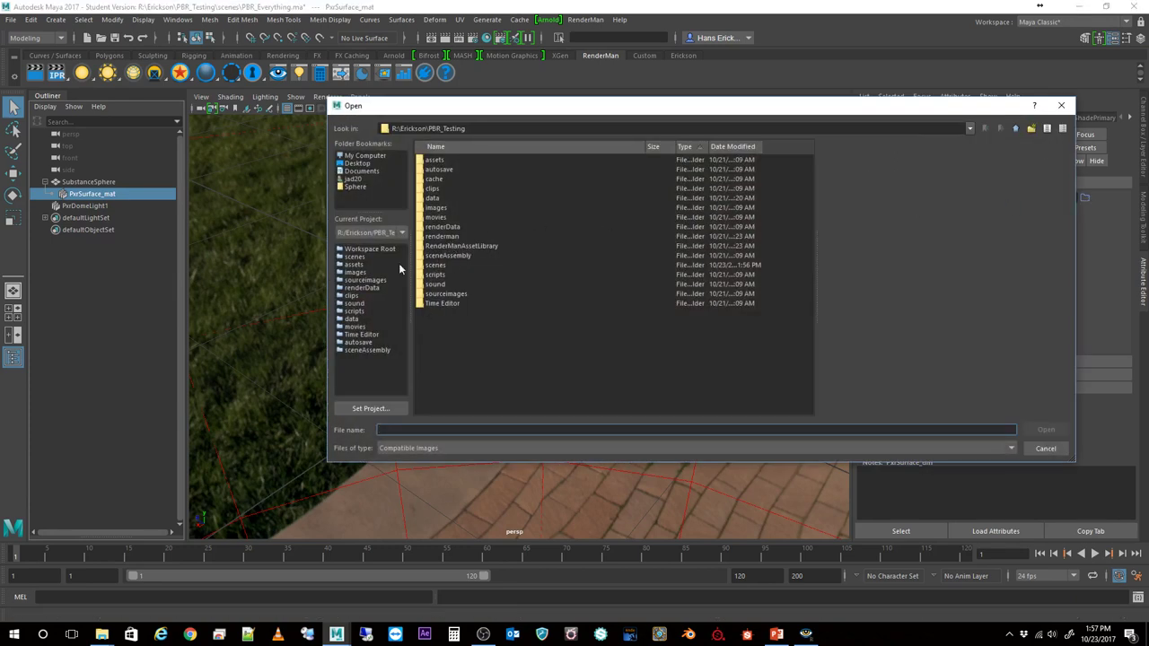
{"action": "left_click", "coordinate": [354, 188]}
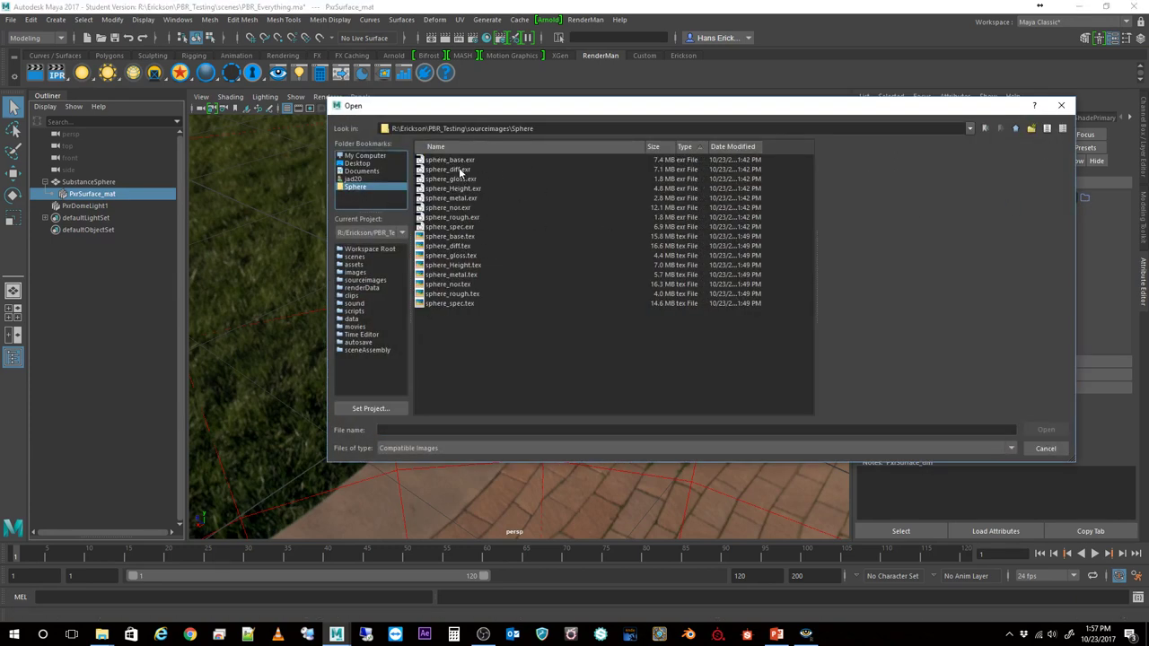
{"action": "double_click", "coordinate": [455, 246]}
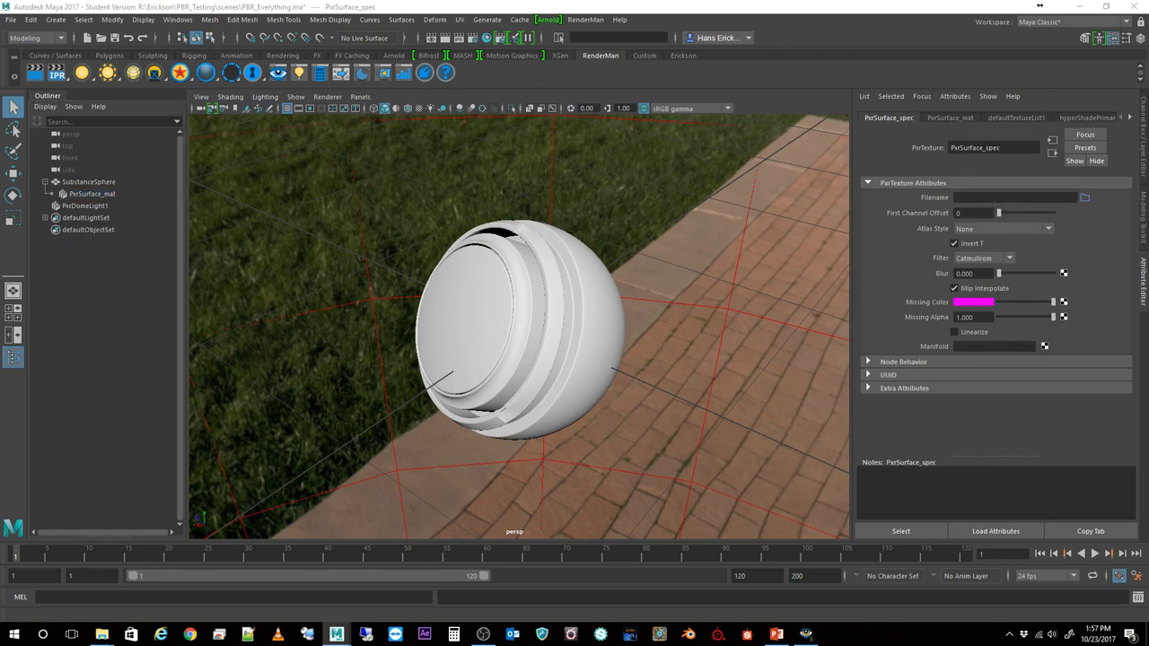
Load sphere_spec.tex from the Sphere folder as the PxrSurface_spec texture file.
{"action": "left_click", "coordinate": [1086, 198]}
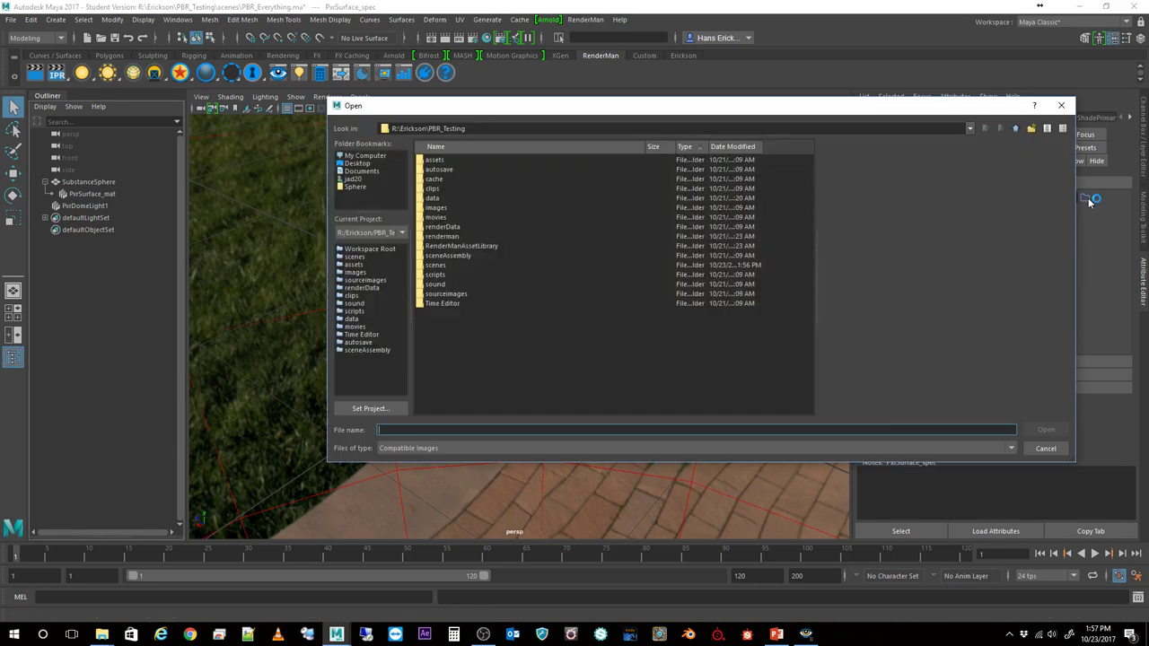
{"action": "left_click", "coordinate": [358, 187]}
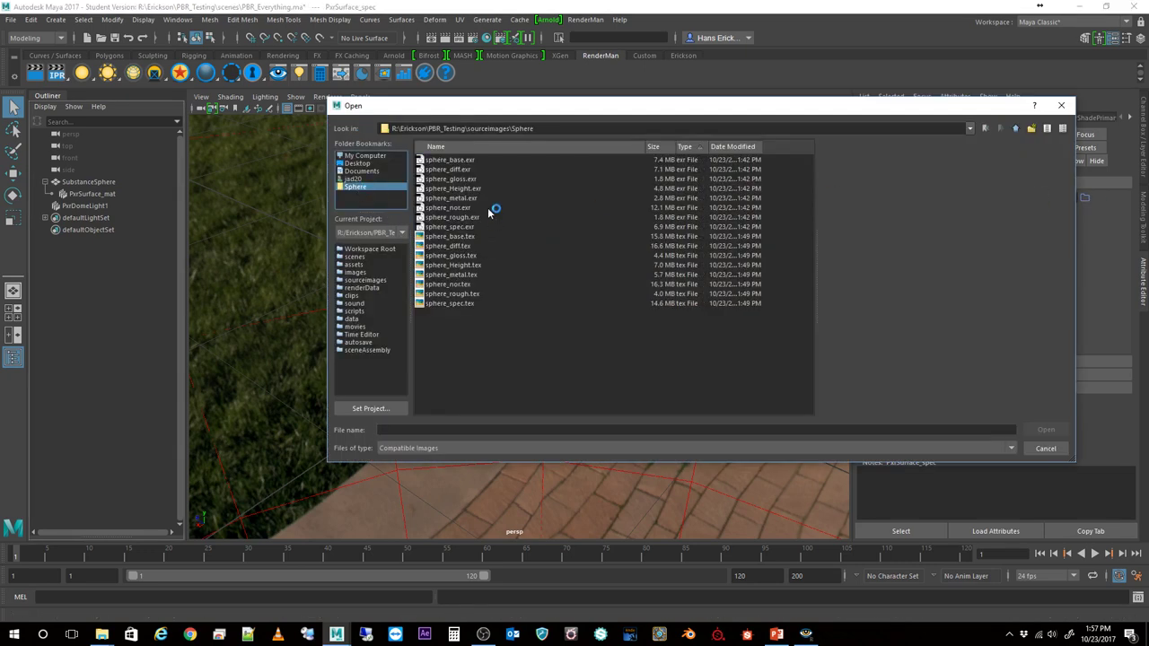
{"action": "double_click", "coordinate": [454, 304]}
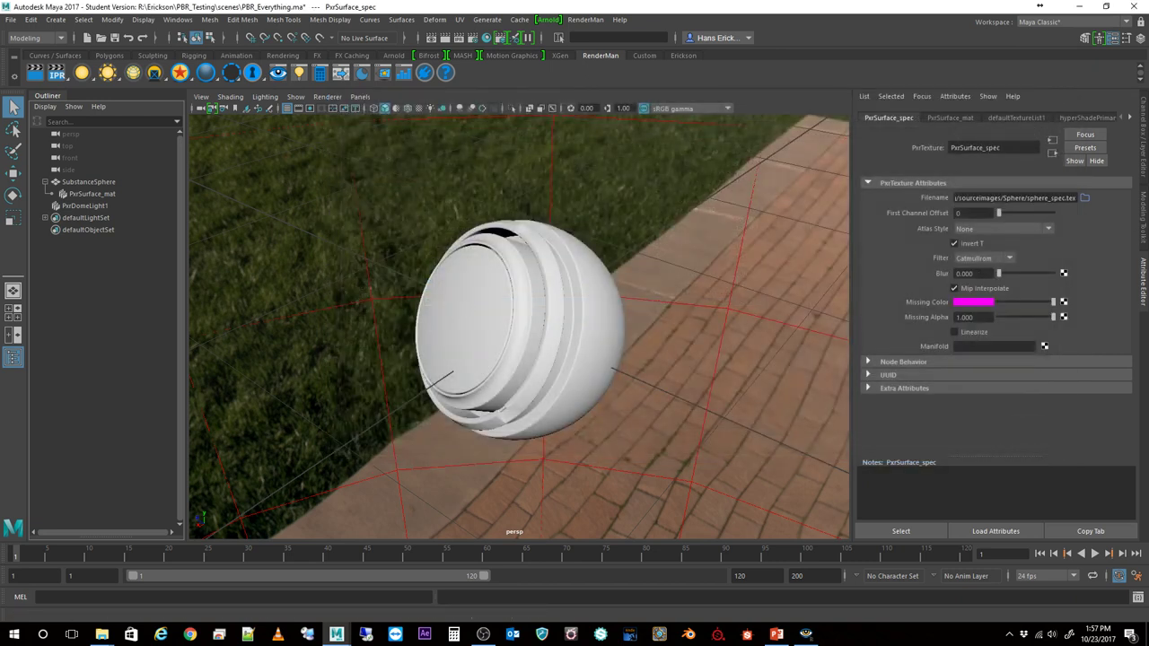
Load sphere_gloss.tex from the Sphere folder as the PxrSurface_gloss texture file.
{"action": "left_click", "coordinate": [1084, 198]}
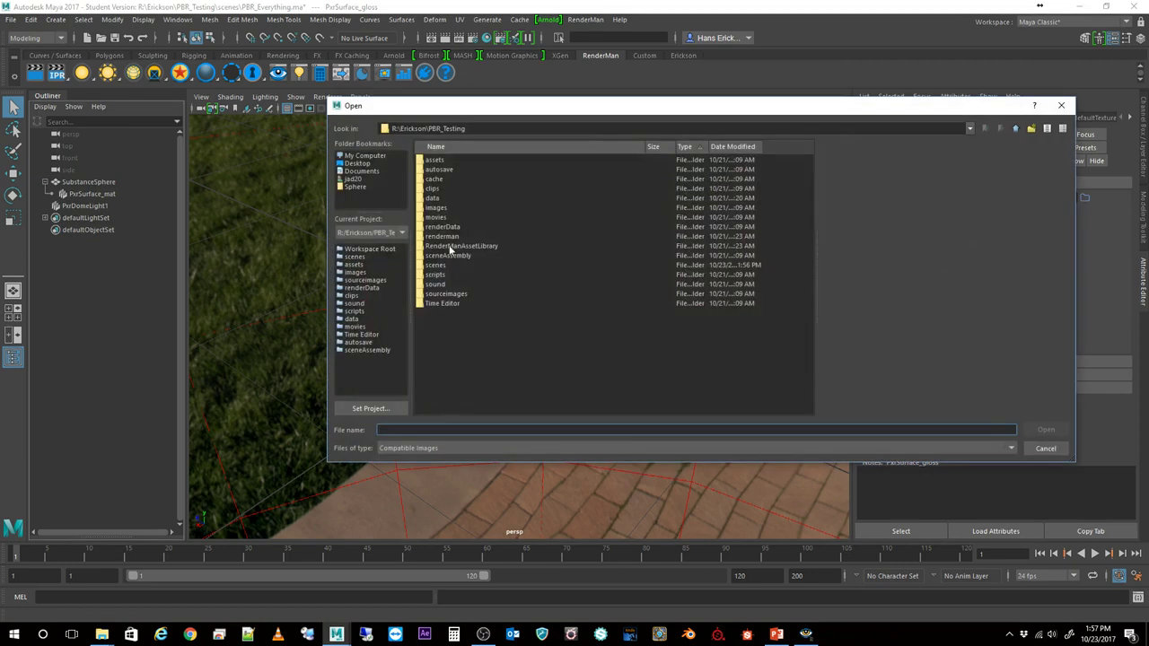
{"action": "left_click", "coordinate": [355, 187]}
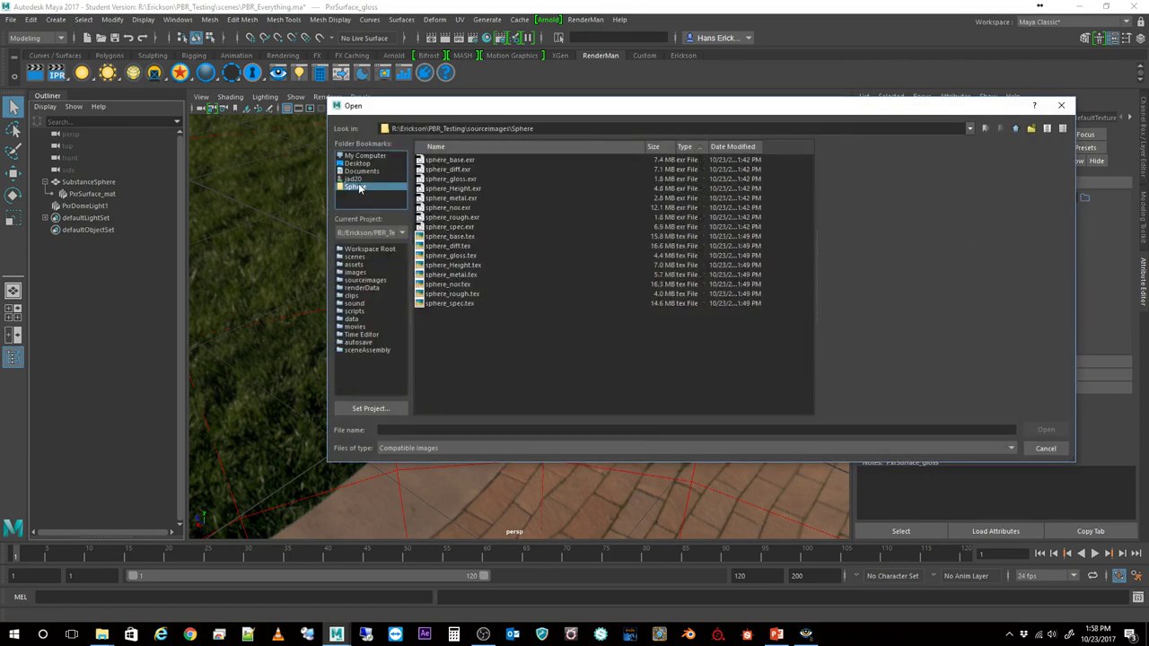
{"action": "double_click", "coordinate": [450, 258]}
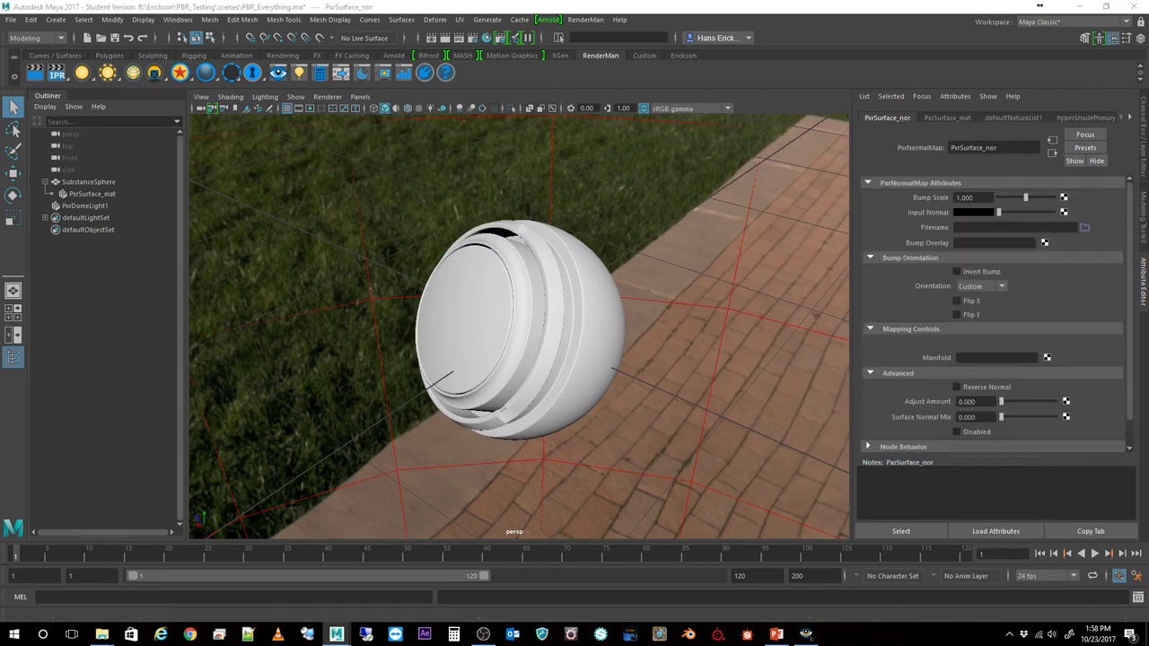
Load sphere_nor.tex from the Sphere folder as the PxrSurface_nor normal map file.
{"action": "left_click", "coordinate": [1084, 230]}
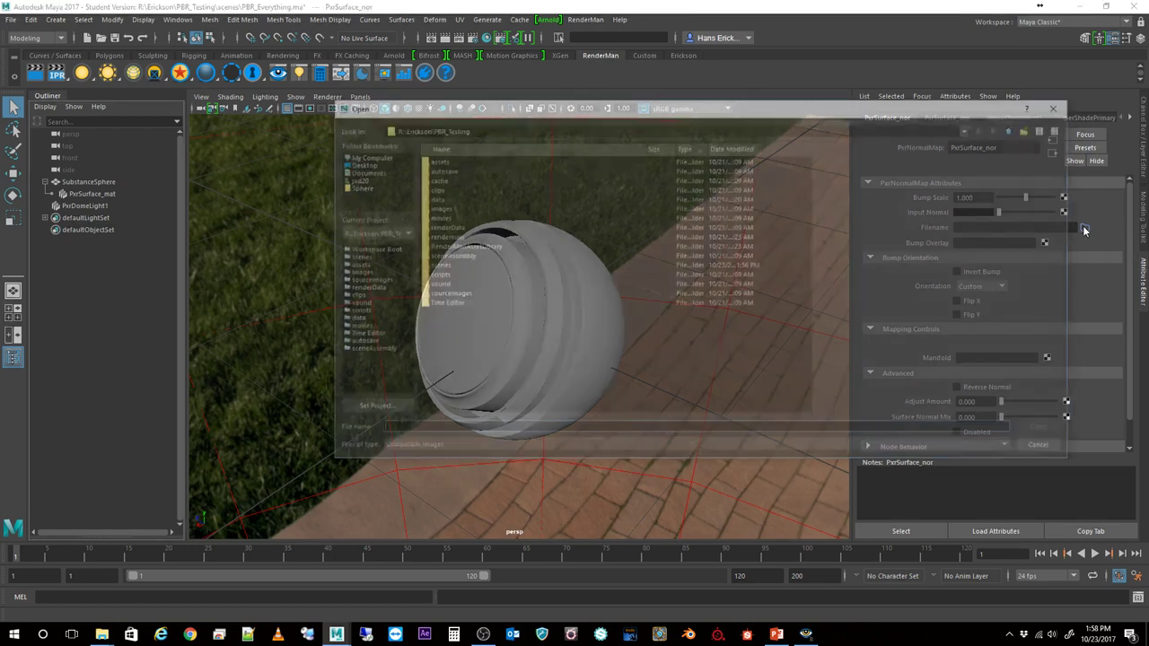
{"action": "left_click", "coordinate": [355, 187]}
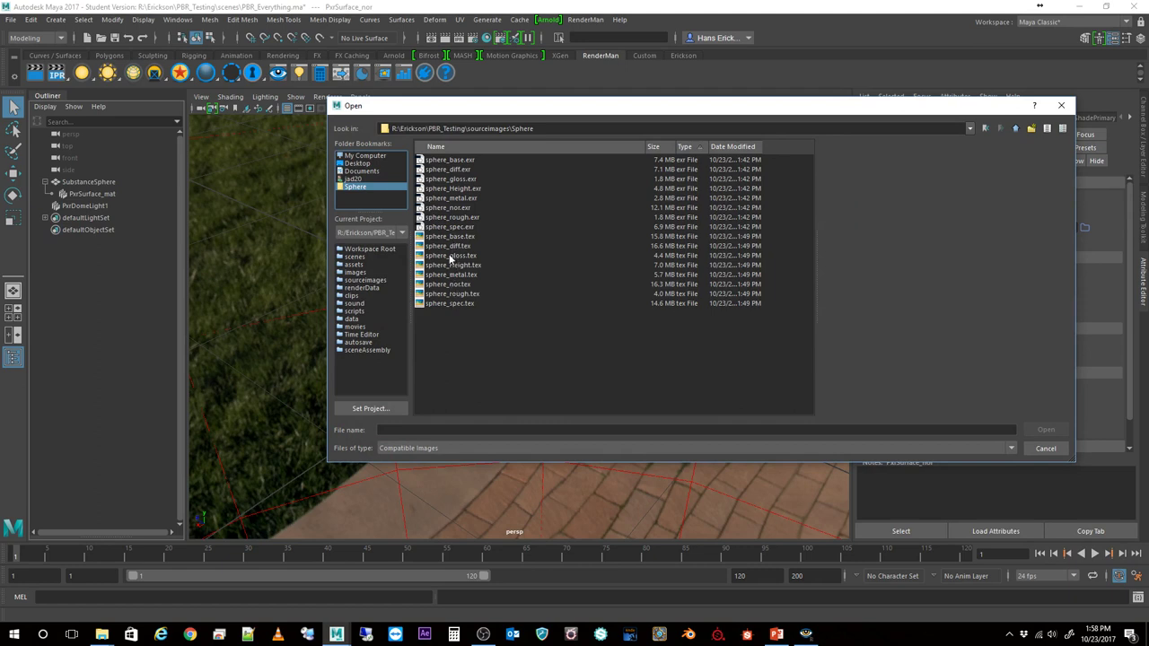
{"action": "double_click", "coordinate": [453, 284]}
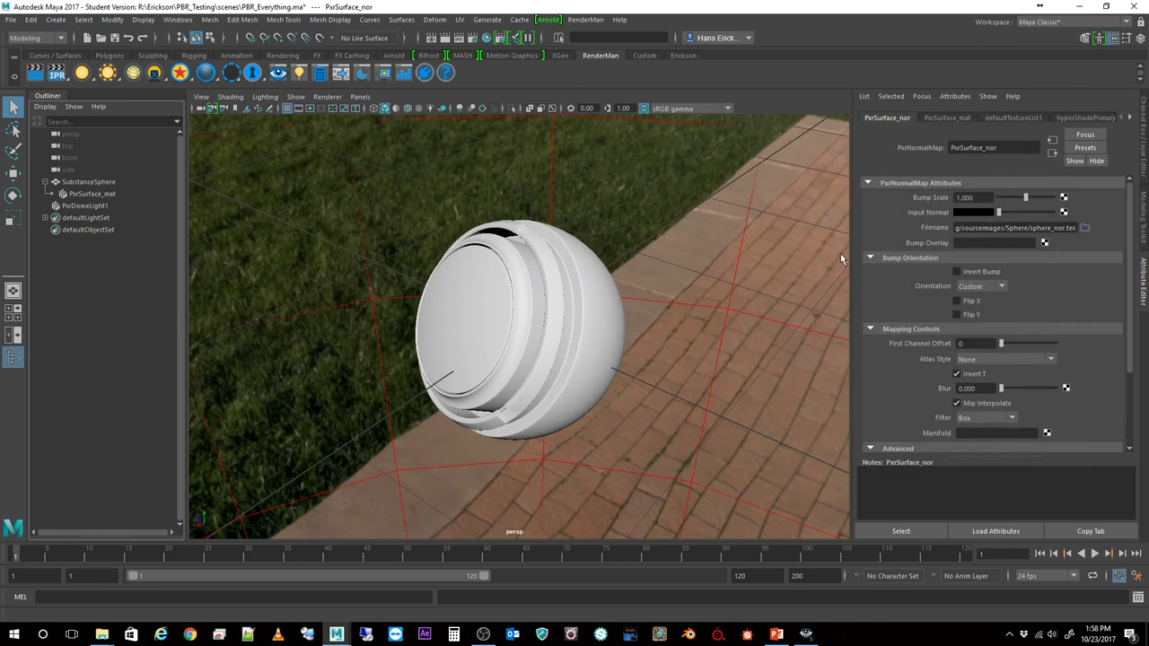
Set PxrSurface_nor's bump orientation to OpenGL, choose another texture filter for it and clear the selection.
{"action": "left_click", "coordinate": [987, 286]}
{"action": "left_click", "coordinate": [978, 300]}
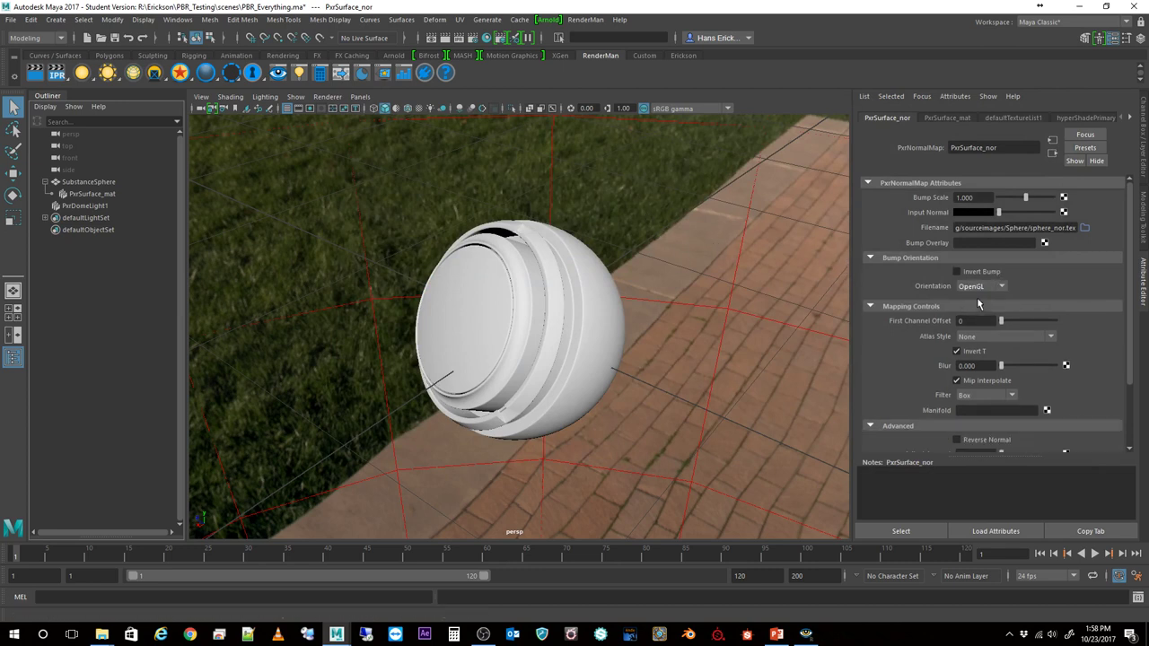
{"action": "left_click", "coordinate": [987, 395]}
{"action": "left_click", "coordinate": [985, 434]}
{"action": "left_click", "coordinate": [792, 308]}
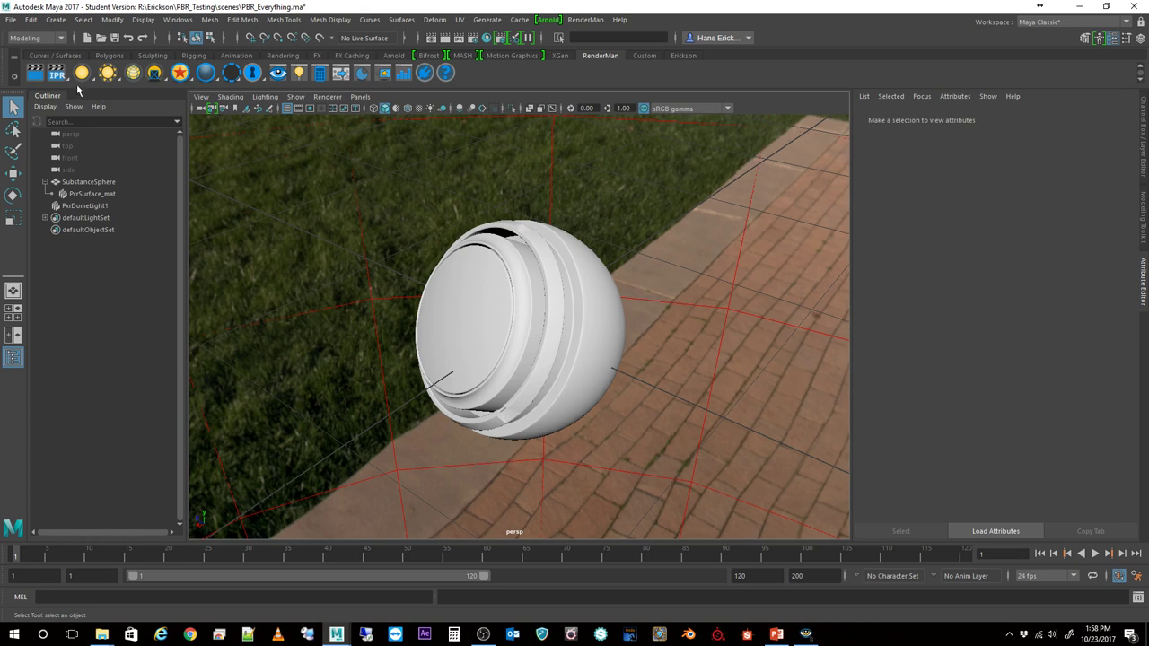
Render the textured sphere with RenderMan, view the image in the render window and return to Maya.
{"action": "left_click", "coordinate": [35, 74]}
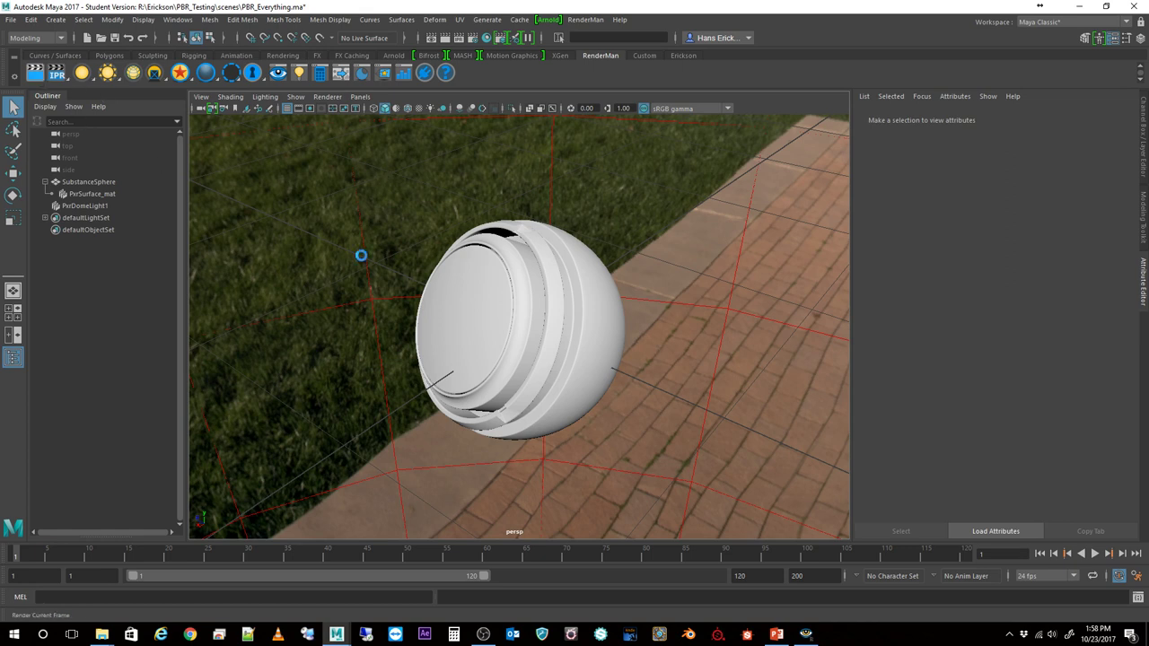
{"action": "left_click", "coordinate": [804, 634]}
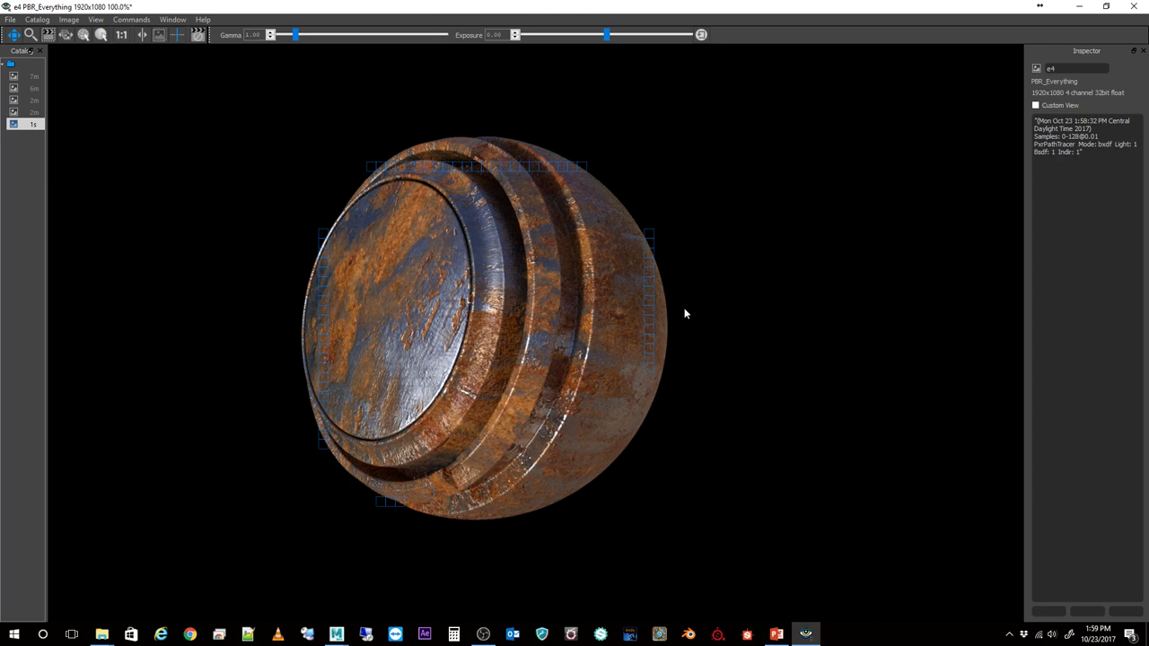
{"action": "key", "text": "alt+Tab"}
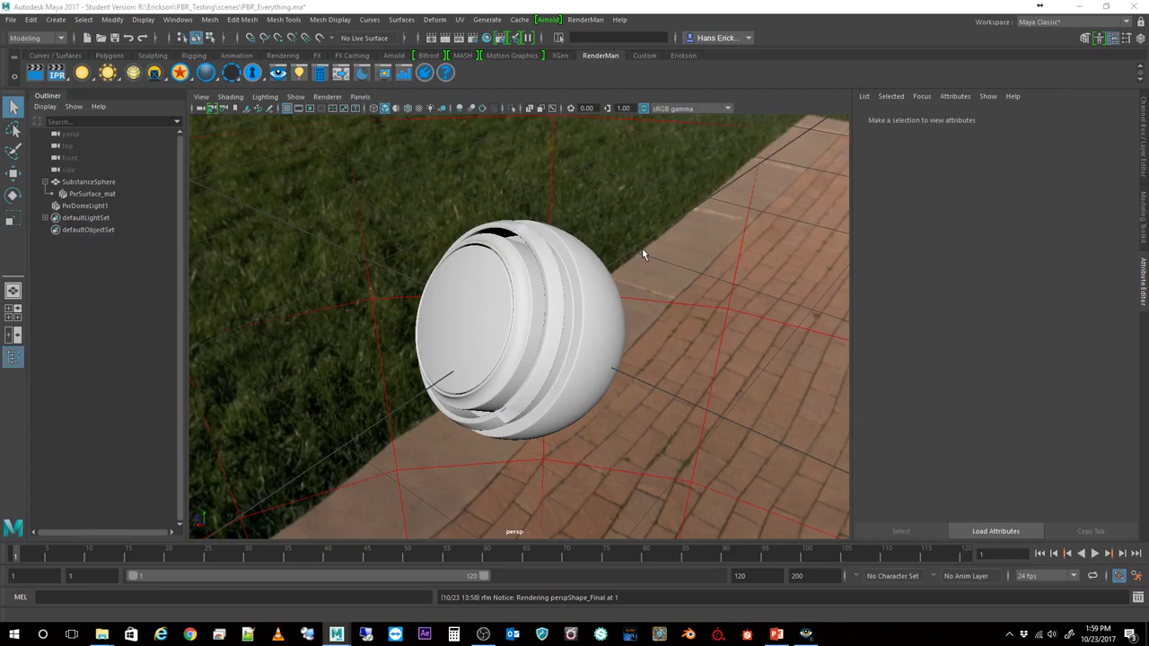
Bring up the Hypershade, shift PxrSurface_gloss_float to make room and create a PxrInvert pattern node.
{"action": "left_click", "coordinate": [642, 249]}
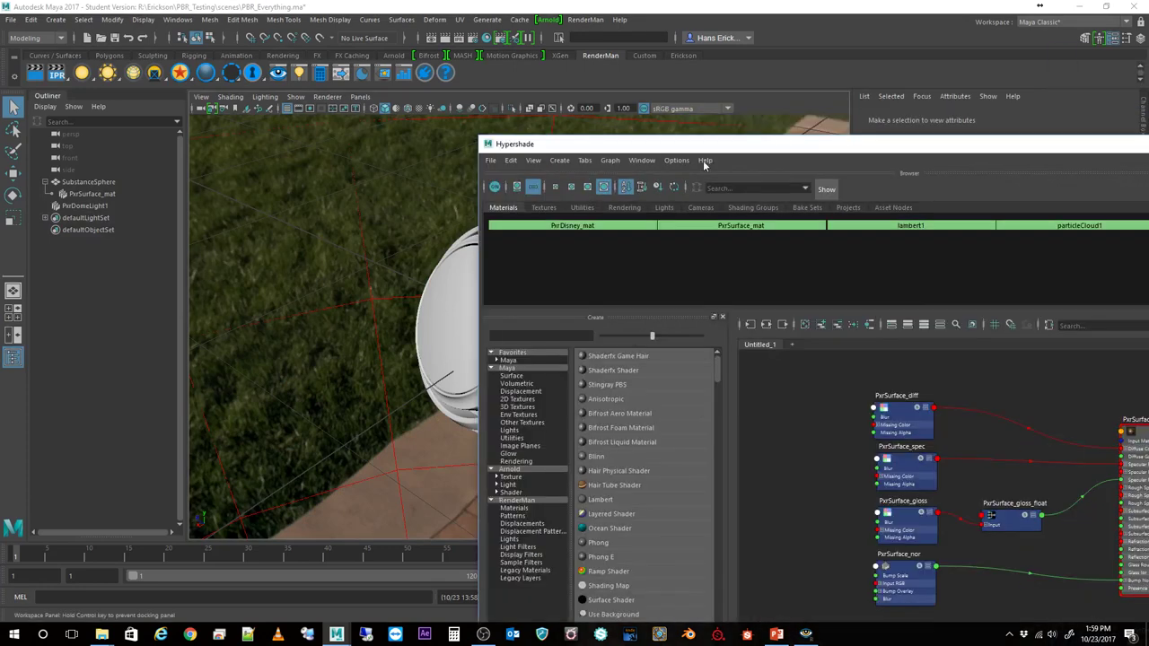
{"action": "left_click_drag", "start_coordinate": [706, 167], "coordinate": [346, 9]}
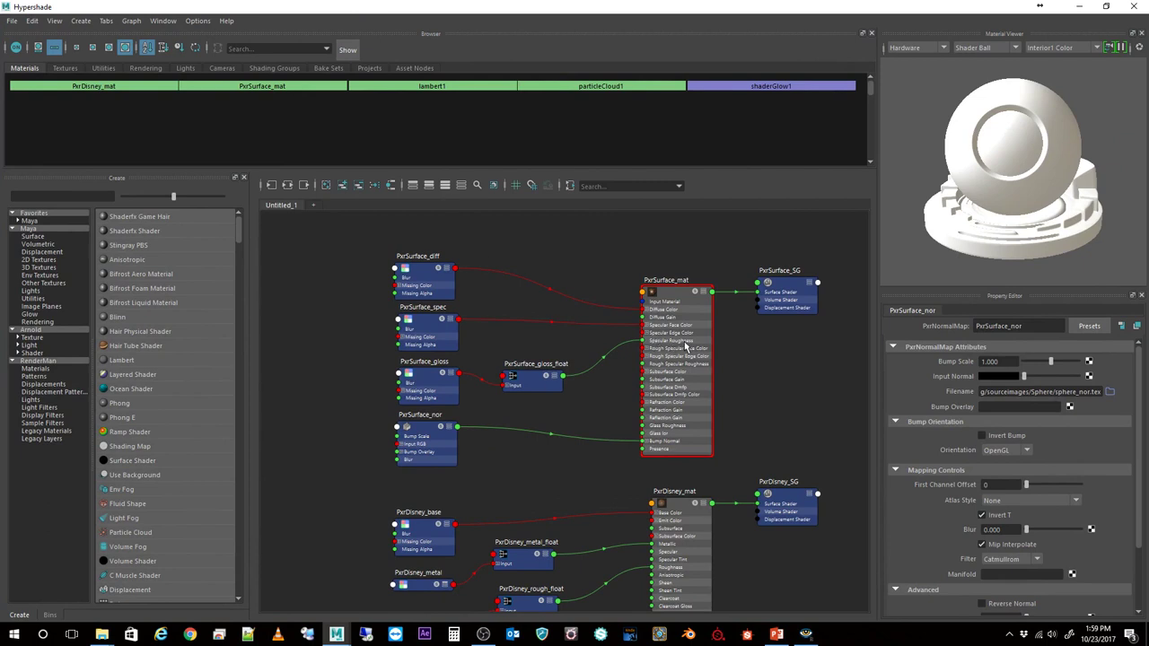
{"action": "left_click_drag", "start_coordinate": [536, 380], "coordinate": [565, 375]}
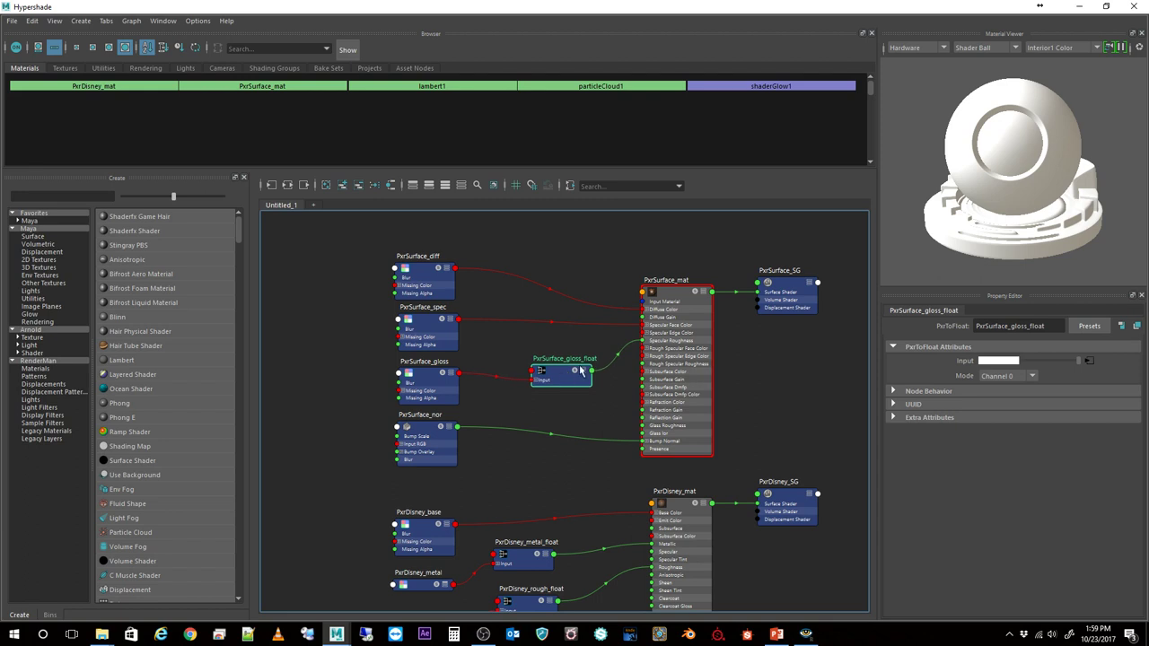
{"action": "left_click", "coordinate": [673, 345]}
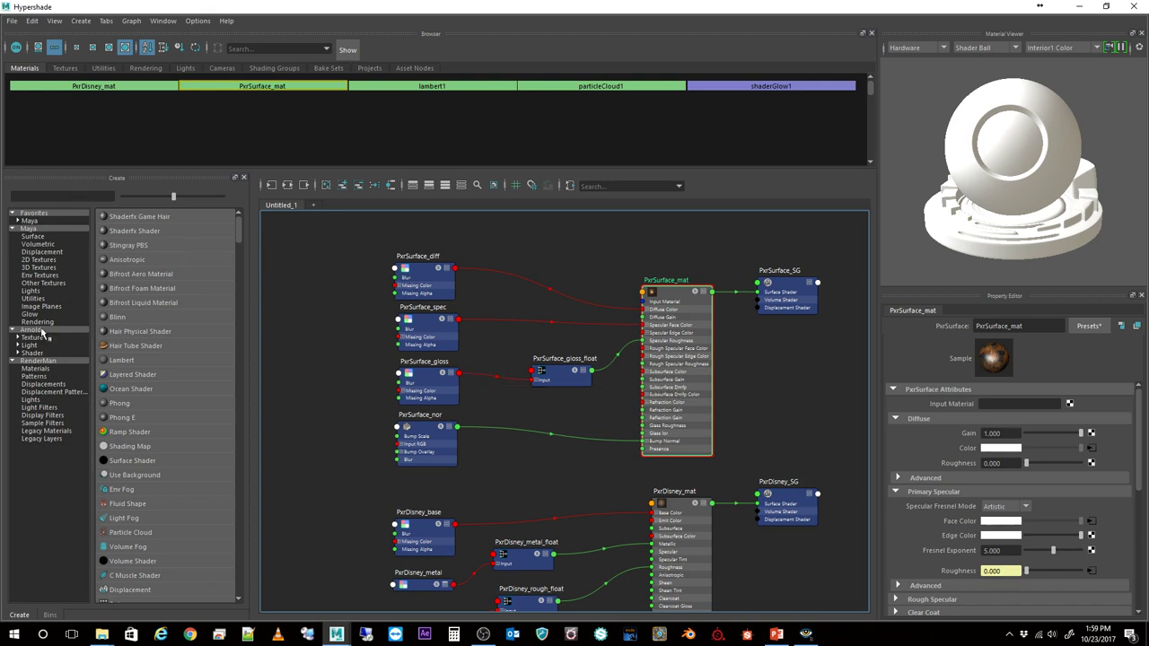
{"action": "left_click", "coordinate": [37, 376]}
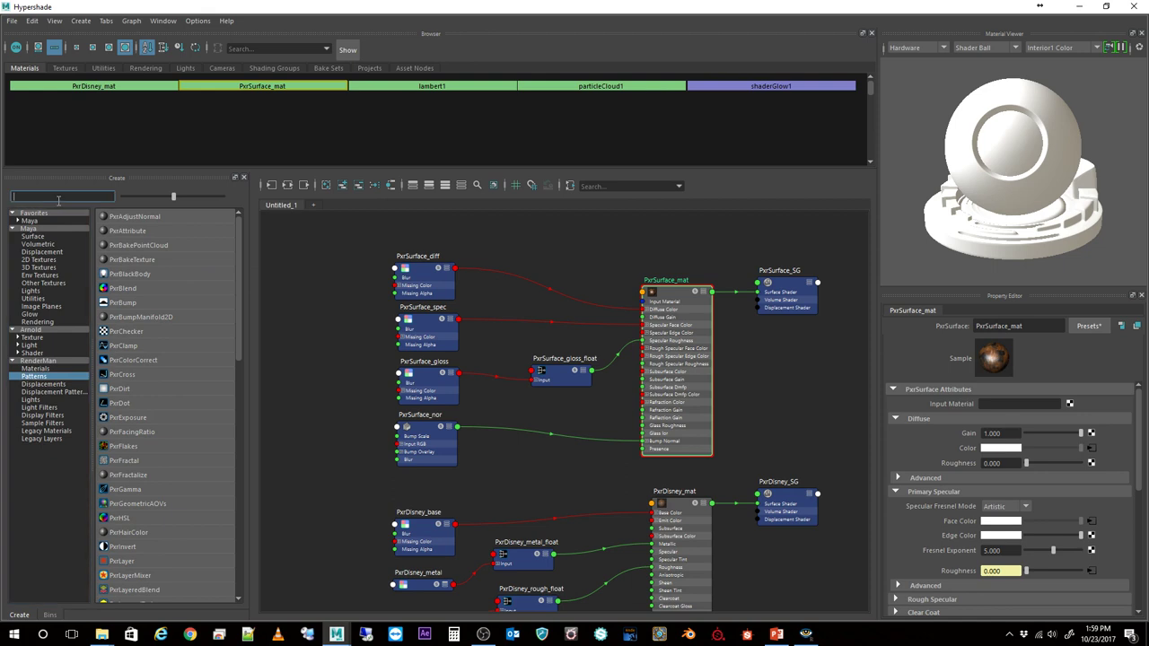
{"action": "type", "text": "inv"}
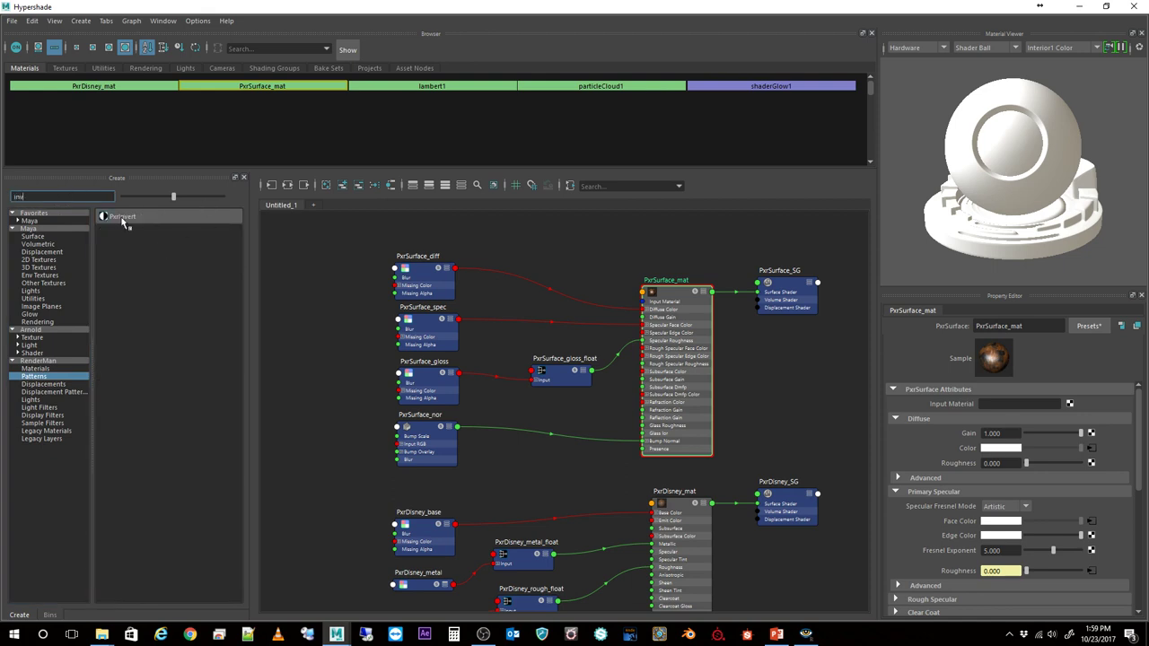
{"action": "left_click", "coordinate": [123, 223]}
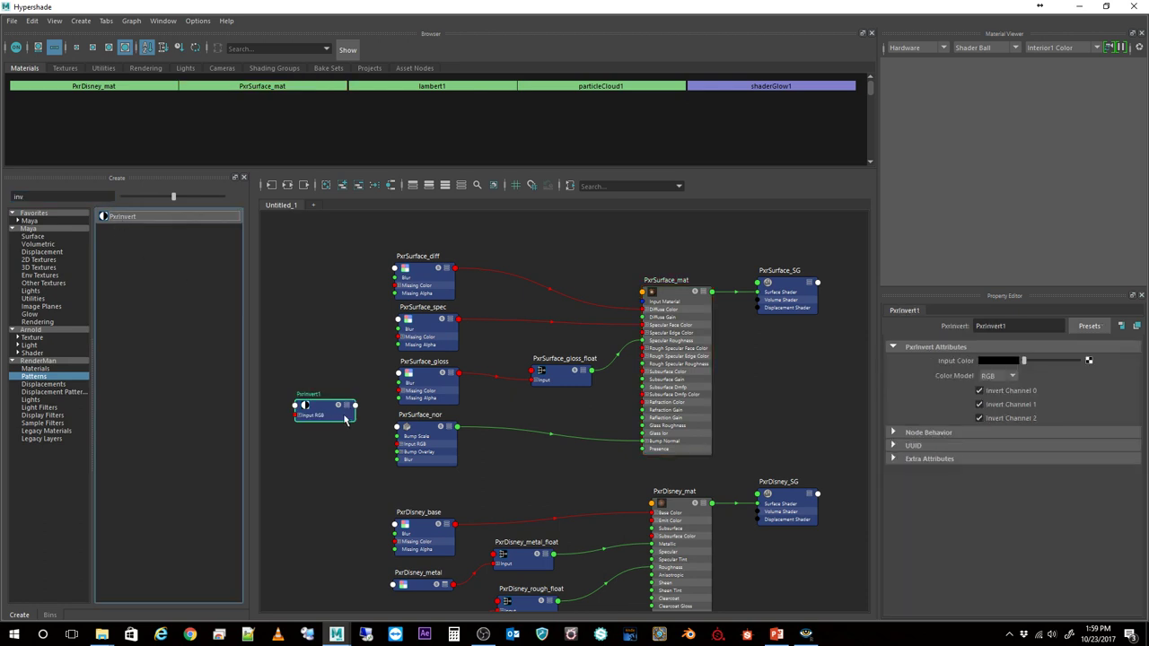
Place the PxrInvert node between PxrSurface_gloss and PxrSurface_gloss_float, and connect the gloss texture's Result RGB to its Input RGB.
{"action": "left_click_drag", "start_coordinate": [564, 376], "coordinate": [578, 378]}
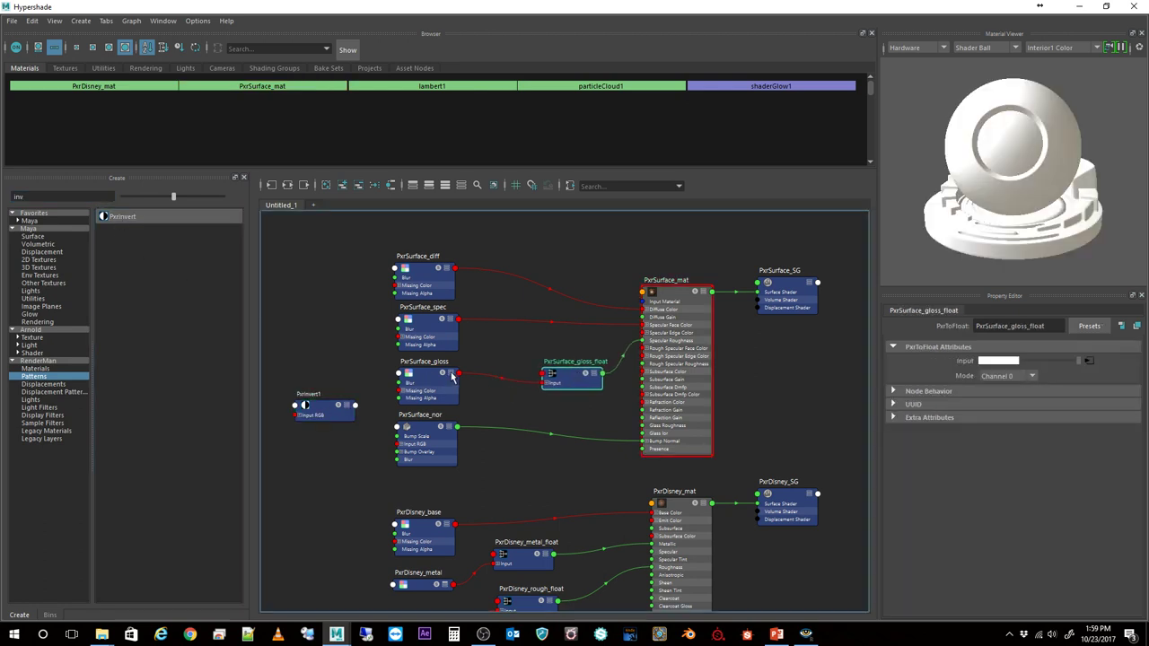
{"action": "left_click", "coordinate": [451, 378]}
{"action": "left_click", "coordinate": [451, 378]}
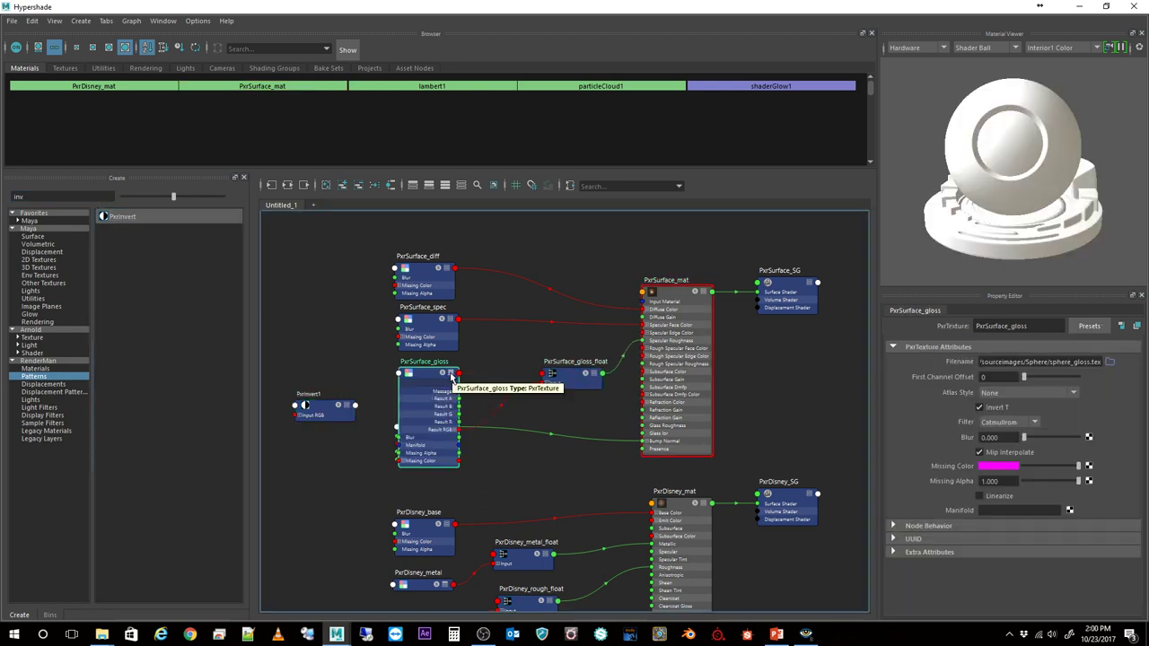
{"action": "left_click_drag", "start_coordinate": [328, 405], "coordinate": [502, 372]}
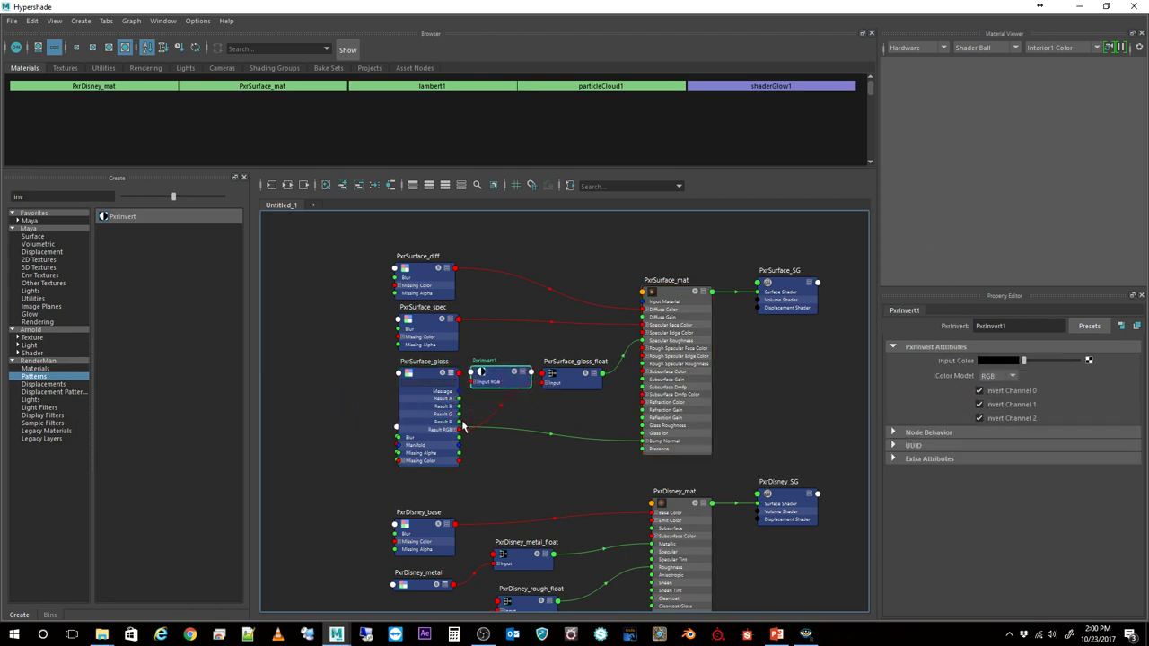
{"action": "left_click_drag", "start_coordinate": [459, 422], "coordinate": [472, 382]}
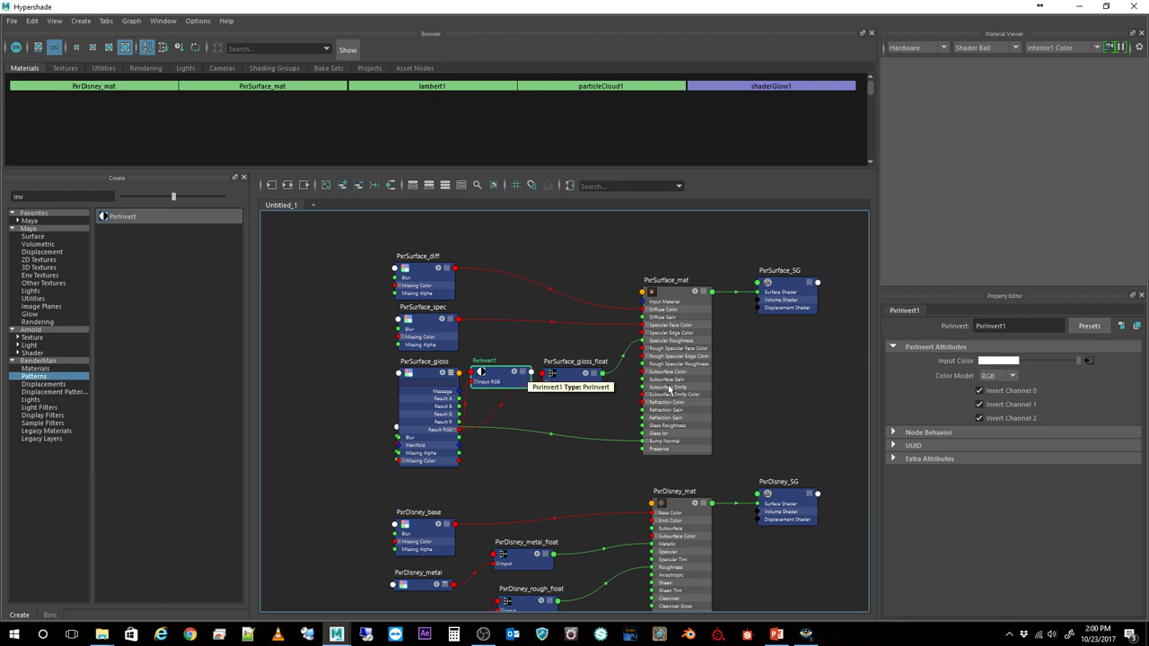
Connect the PxrInvert node's Result RGB to PxrSurface_gloss_float's input, line up the nodes and collapse PxrSurface_gloss.
{"action": "left_click", "coordinate": [531, 373]}
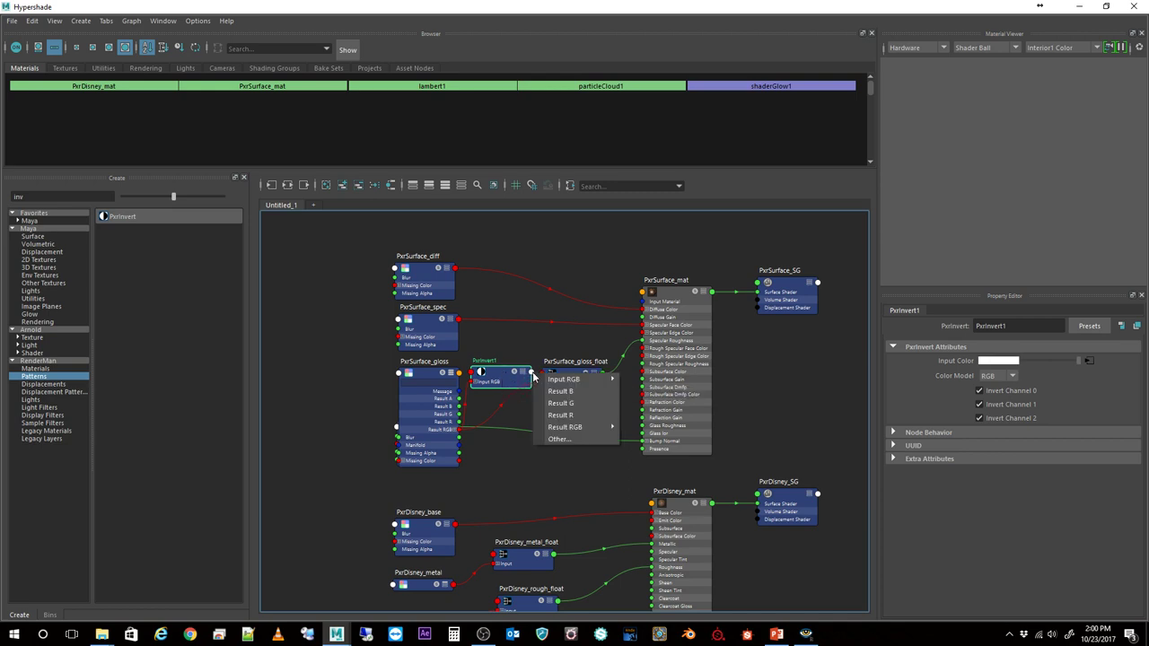
{"action": "mouse_move", "coordinate": [592, 427]}
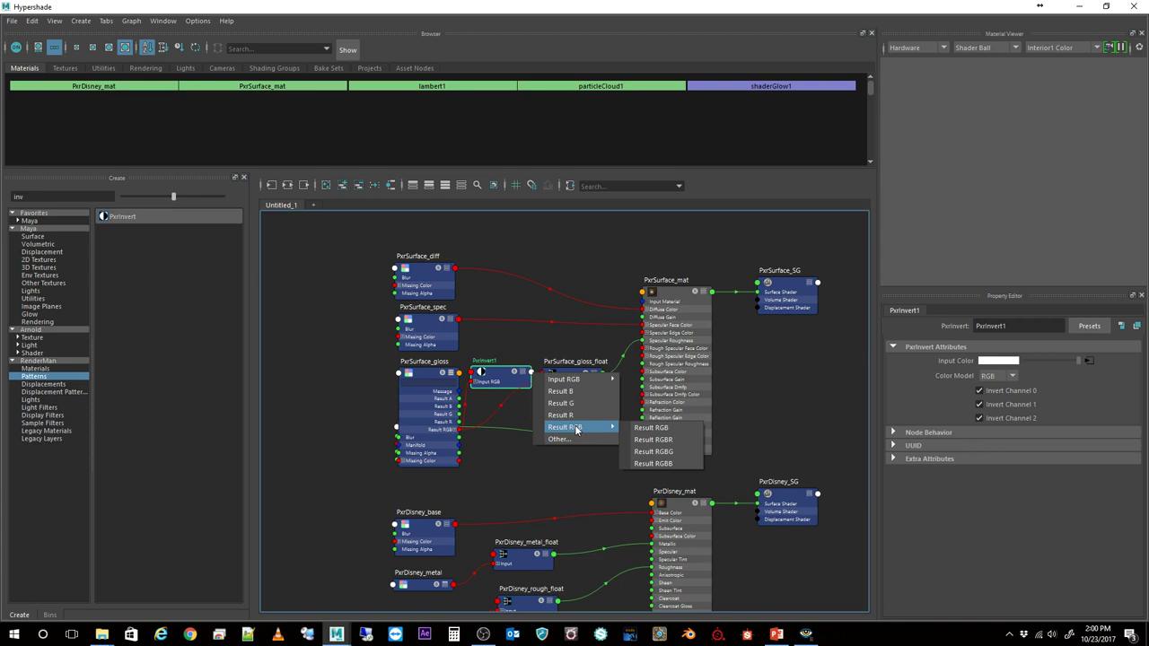
{"action": "left_click", "coordinate": [656, 429]}
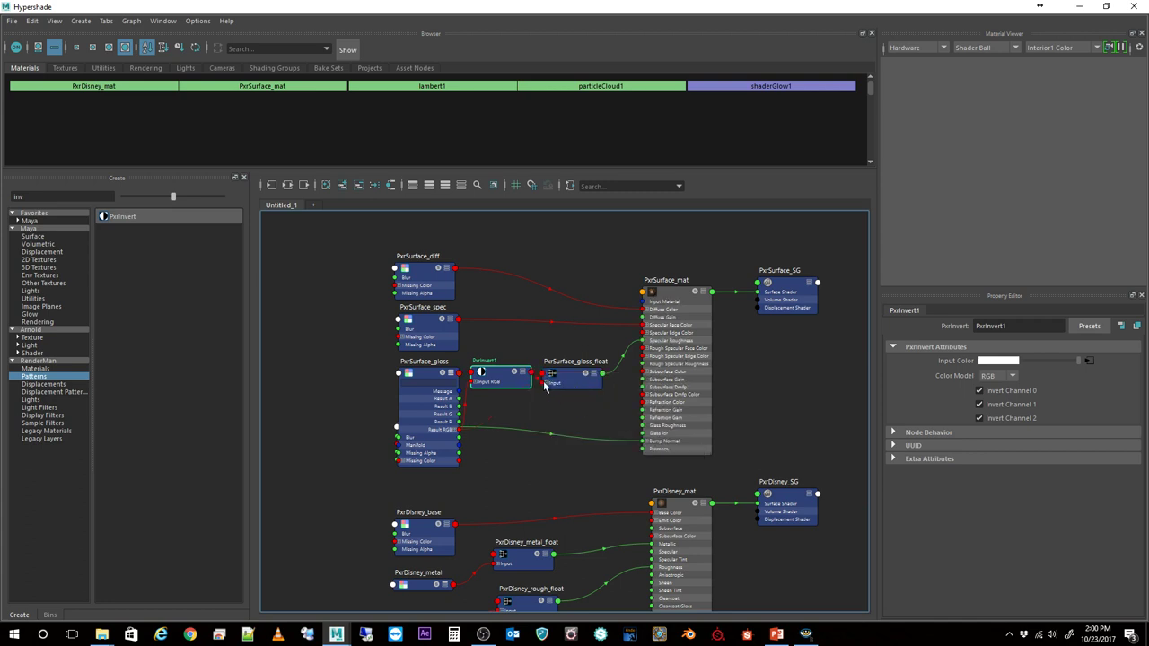
{"action": "left_click_drag", "start_coordinate": [509, 385], "coordinate": [510, 407]}
{"action": "left_click", "coordinate": [575, 388]}
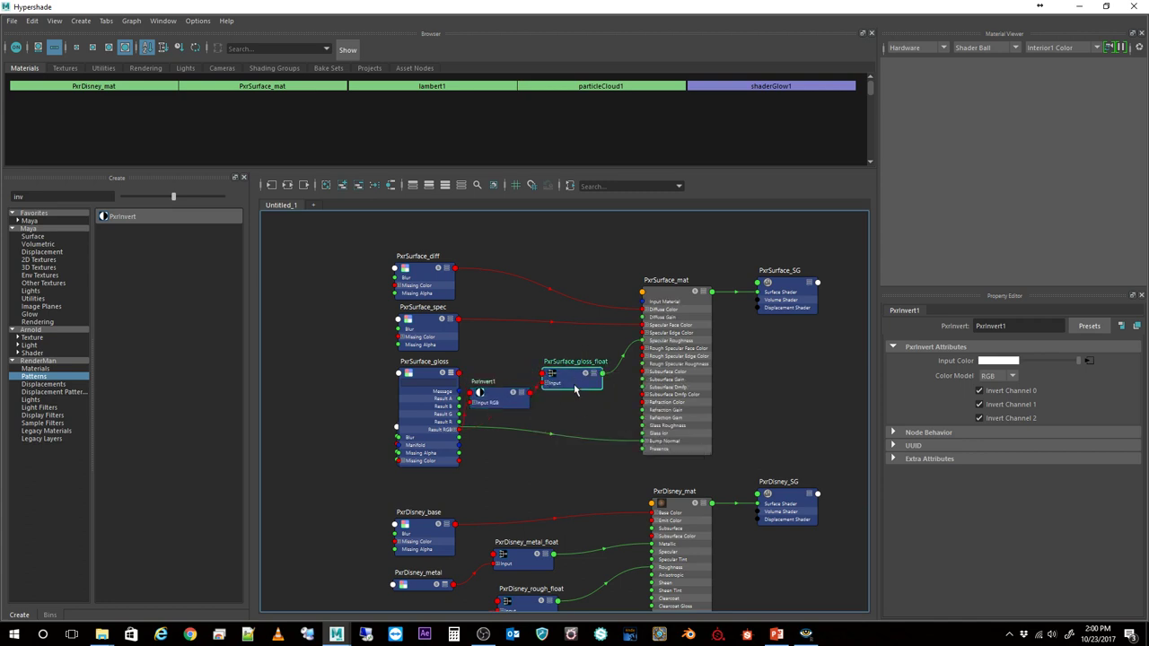
{"action": "left_click_drag", "start_coordinate": [575, 389], "coordinate": [579, 400]}
{"action": "left_click", "coordinate": [499, 402]}
{"action": "left_click_drag", "start_coordinate": [499, 402], "coordinate": [500, 390]}
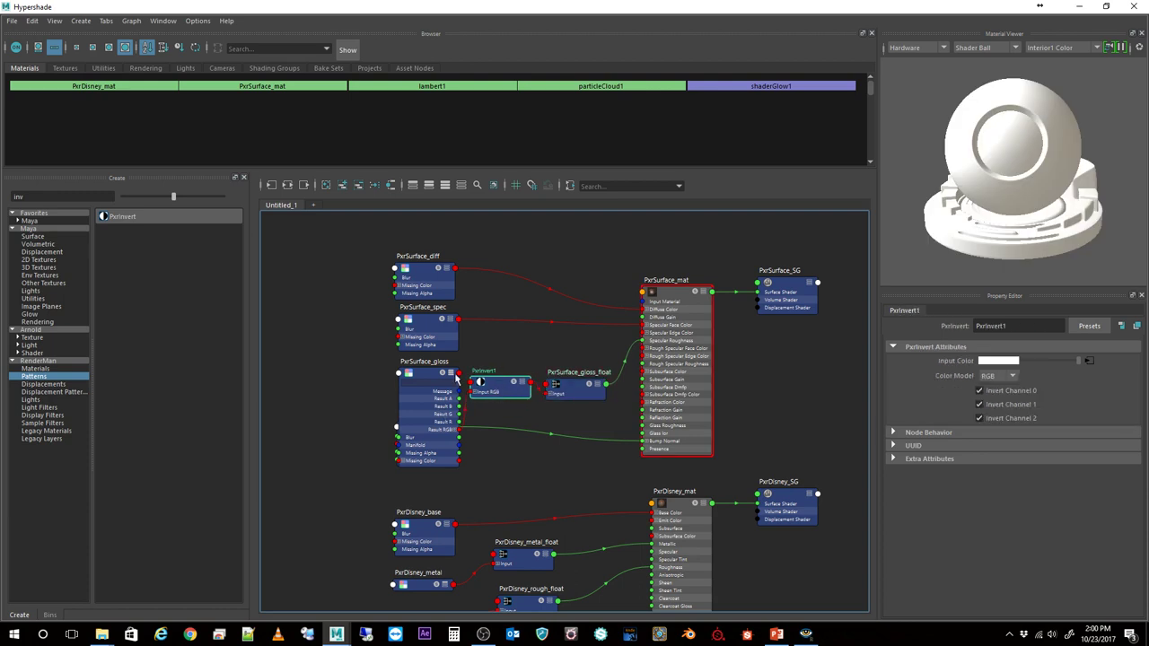
{"action": "left_click", "coordinate": [455, 381]}
{"action": "key", "text": "1"}
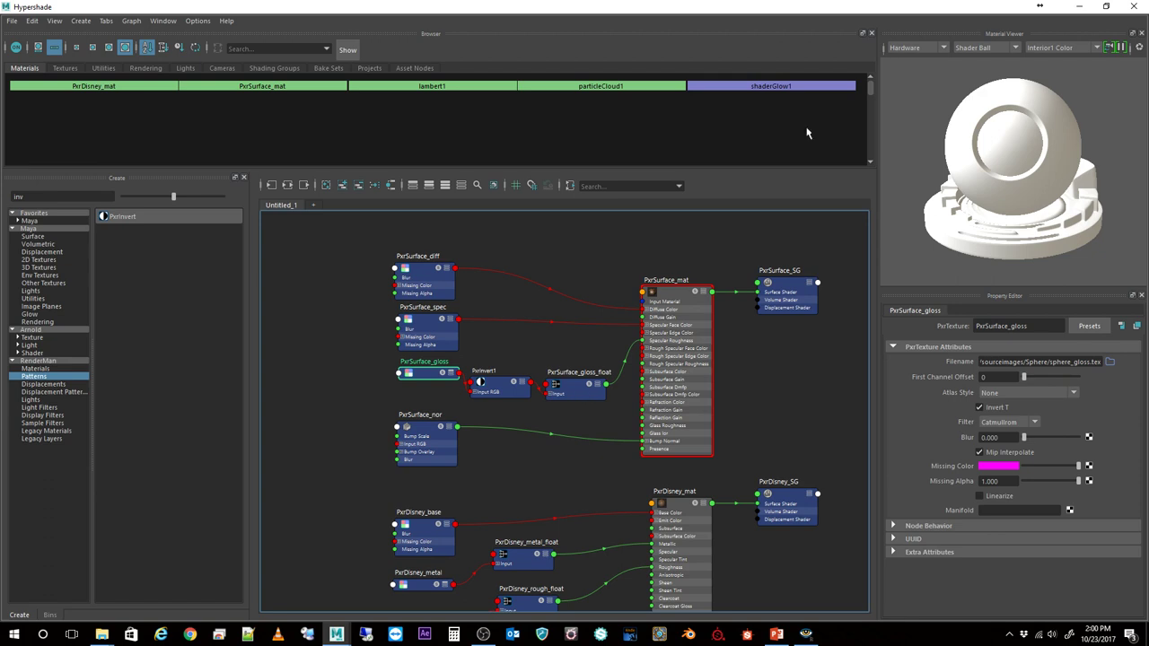
Render the sphere with the inverted gloss map, view the image in the render window and return to Maya.
{"action": "left_click", "coordinate": [1074, 7]}
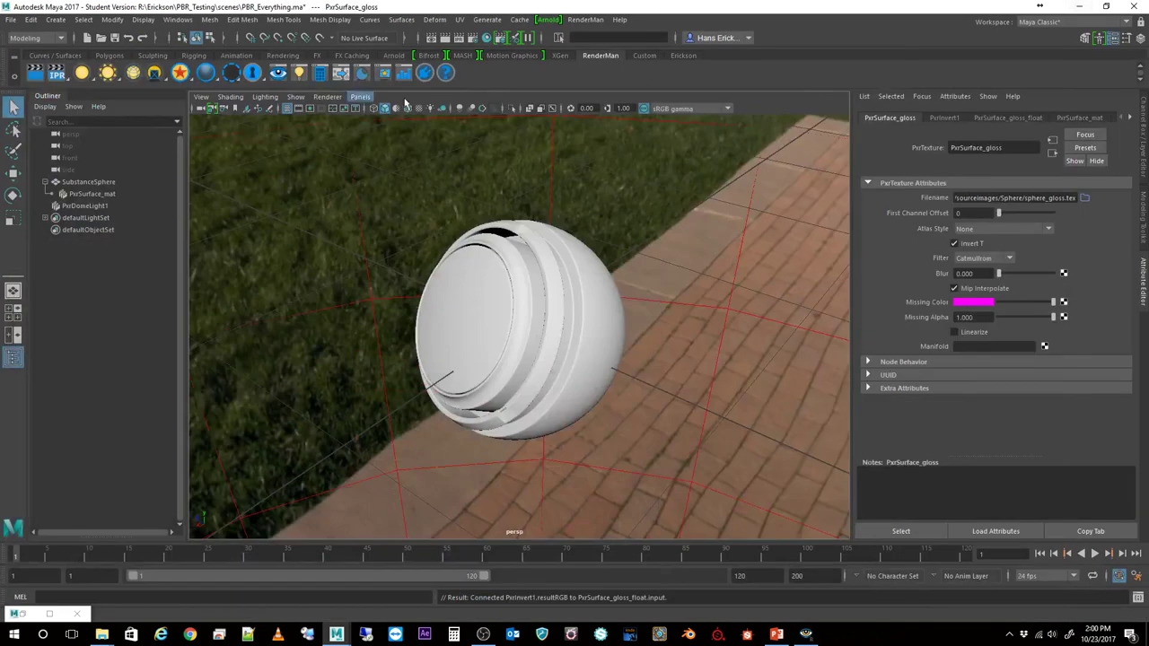
{"action": "left_click", "coordinate": [35, 73]}
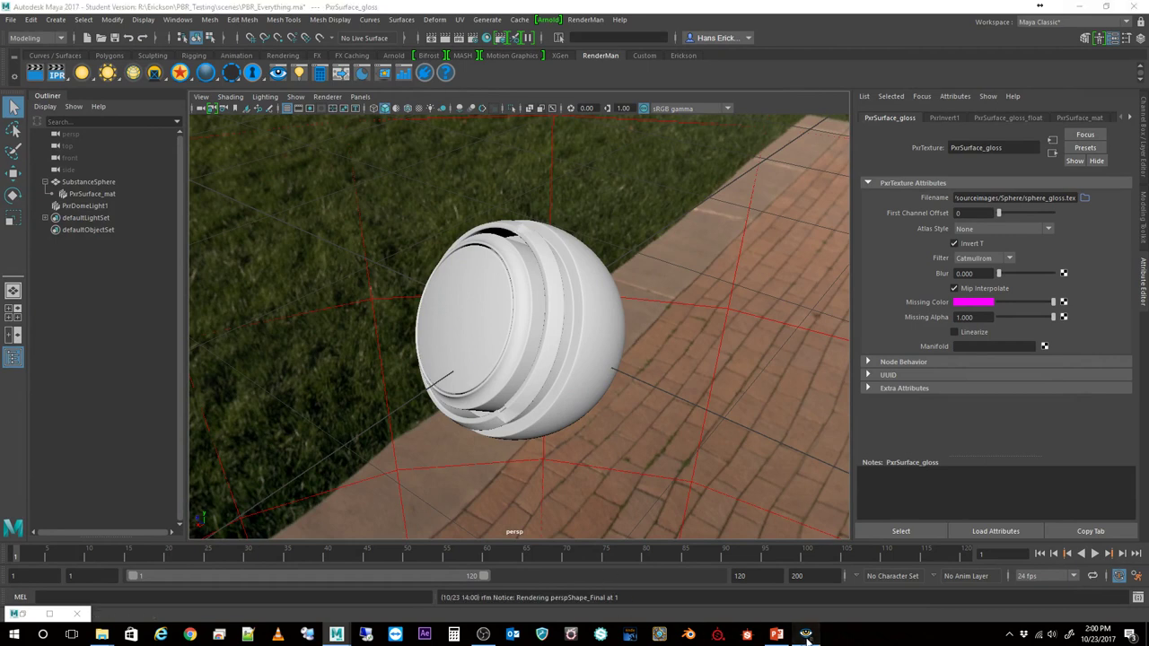
{"action": "left_click", "coordinate": [806, 634]}
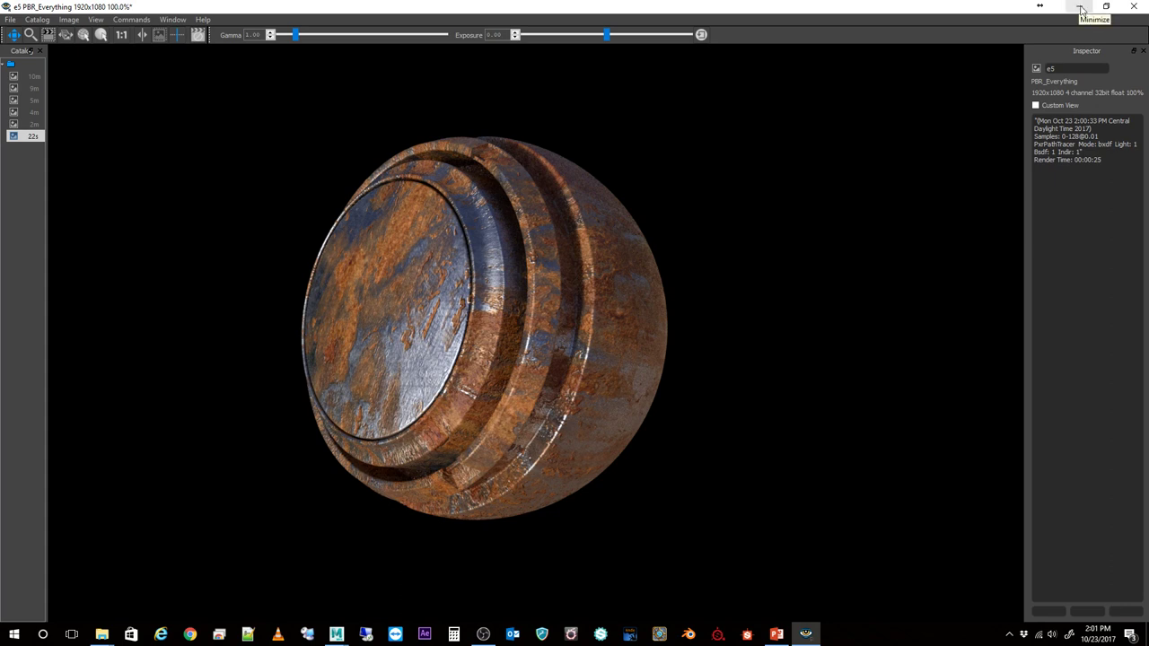
{"action": "left_click", "coordinate": [1081, 9]}
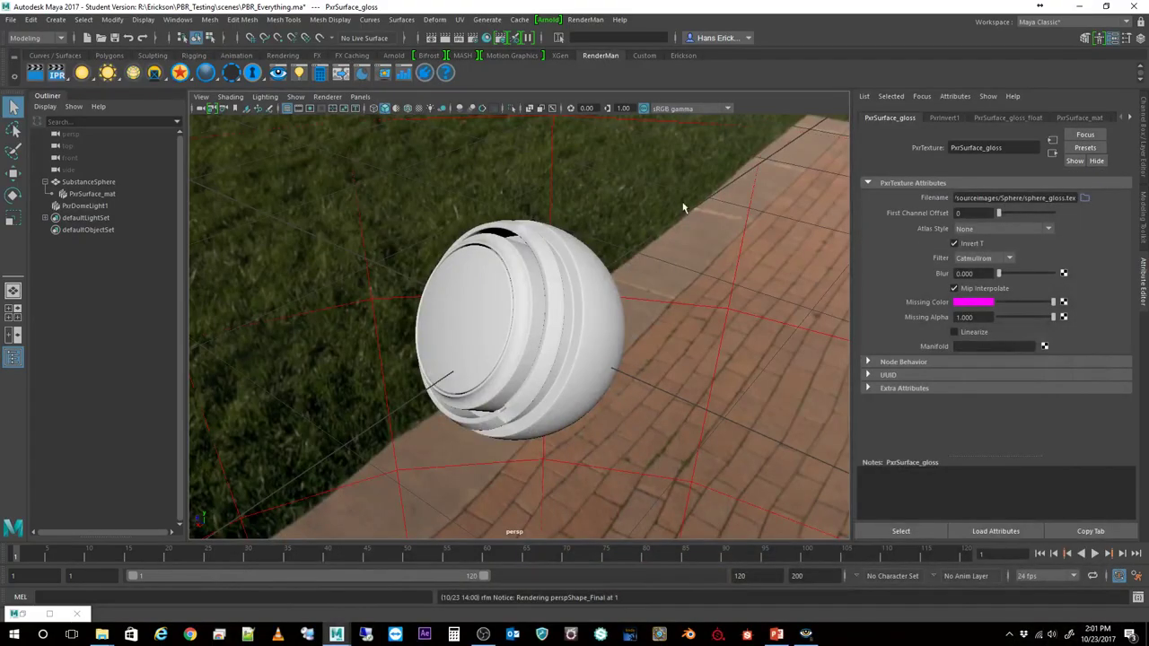
Reopen the Hypershade and rename the PxrSurface_gloss texture node as PxrSurface_rough.
{"action": "left_click", "coordinate": [49, 614]}
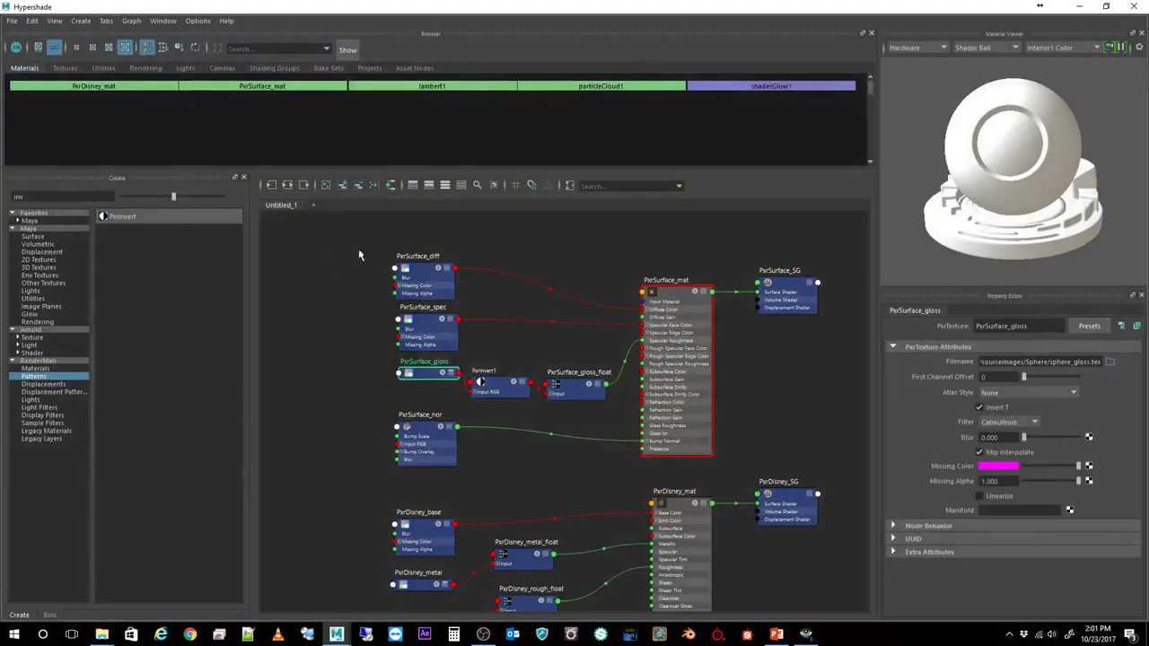
{"action": "double_click", "coordinate": [440, 363]}
{"action": "left_click_drag", "start_coordinate": [436, 360], "coordinate": [467, 360]}
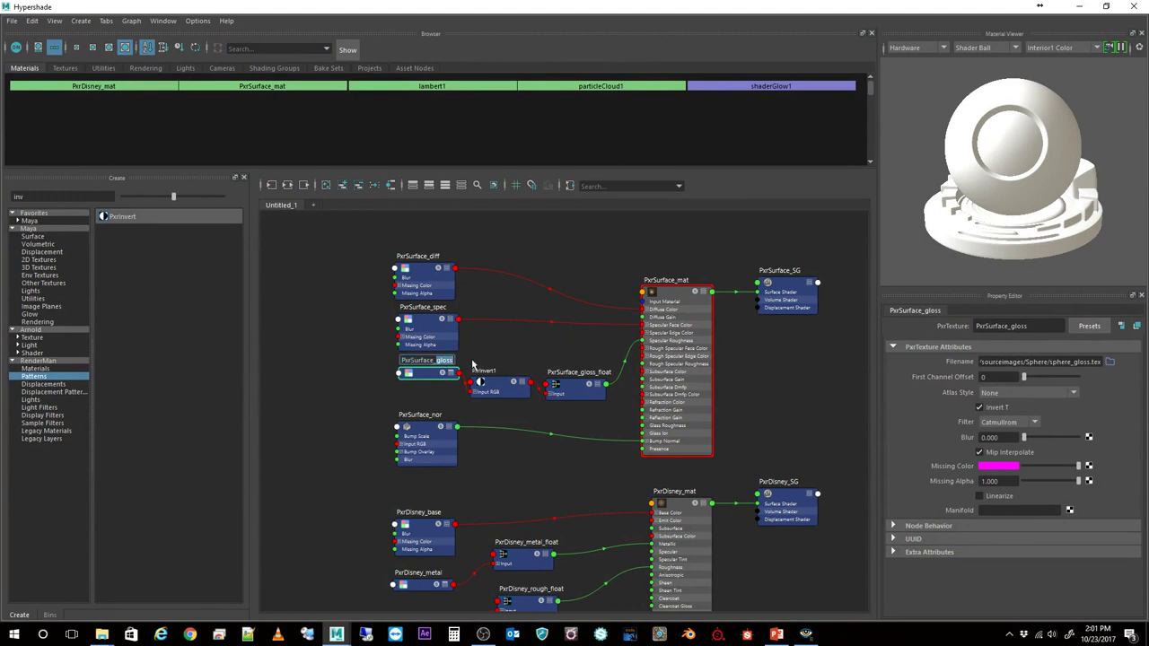
{"action": "key", "text": "BackSpace"}
{"action": "type", "text": "rough"}
Delete the PxrInvert node and connect PxrSurface_rough's Result RGB directly to PxrSurface_gloss_float's input.
{"action": "left_click", "coordinate": [492, 391]}
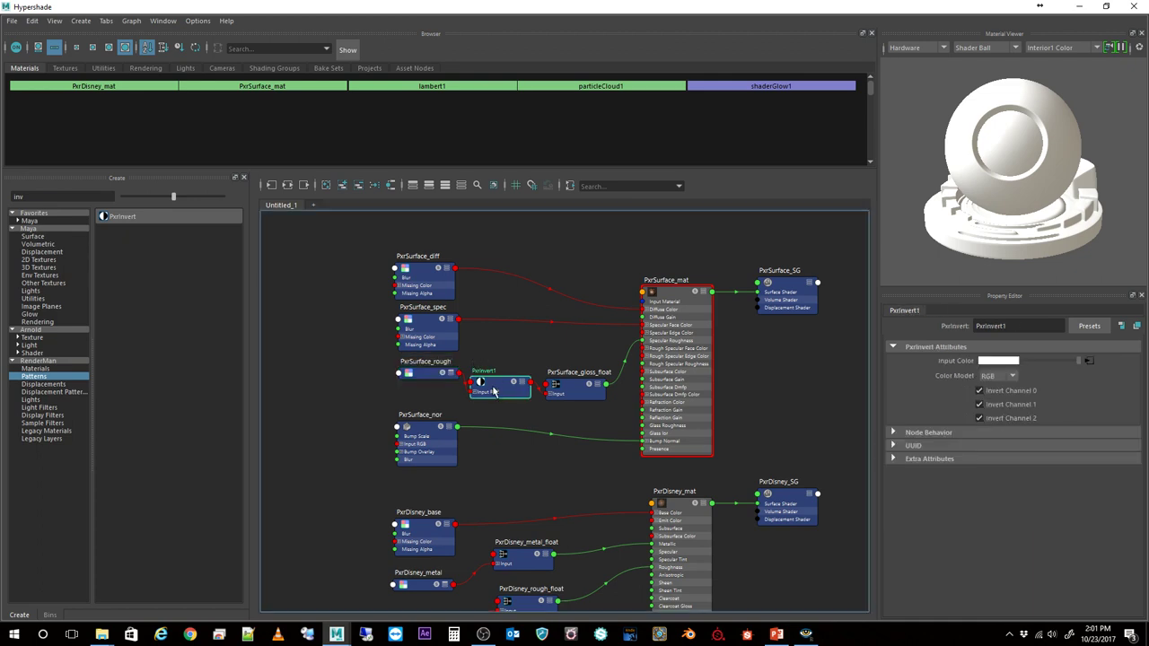
{"action": "key", "text": "Delete"}
{"action": "left_click", "coordinate": [458, 373]}
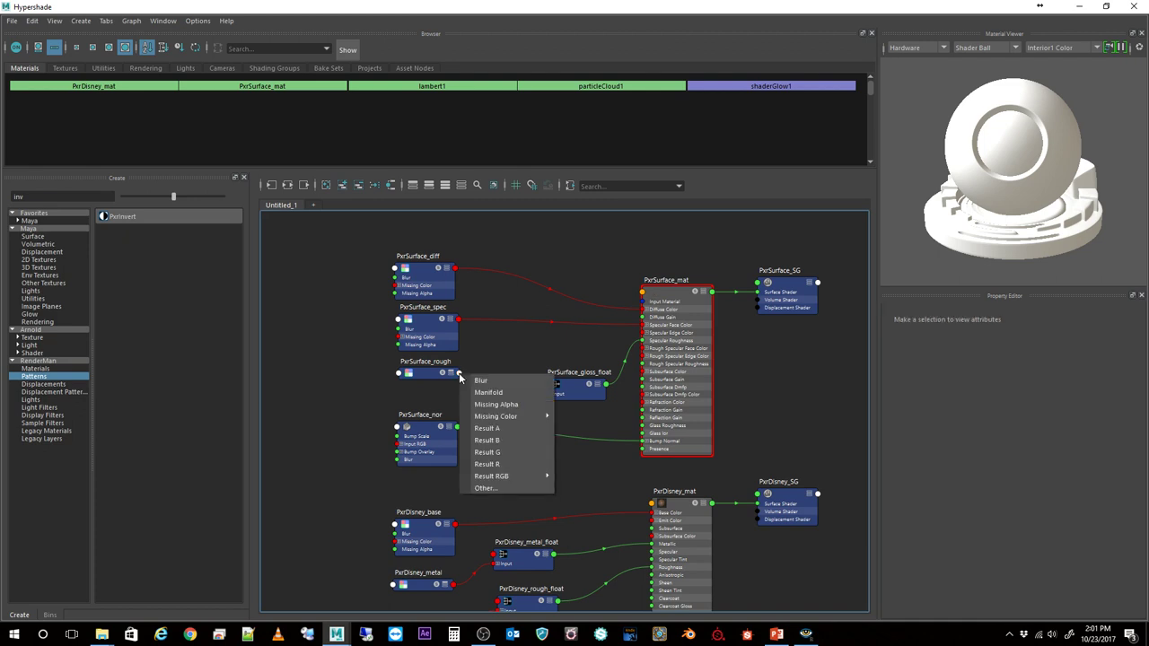
{"action": "mouse_move", "coordinate": [491, 475]}
{"action": "left_click", "coordinate": [588, 477]}
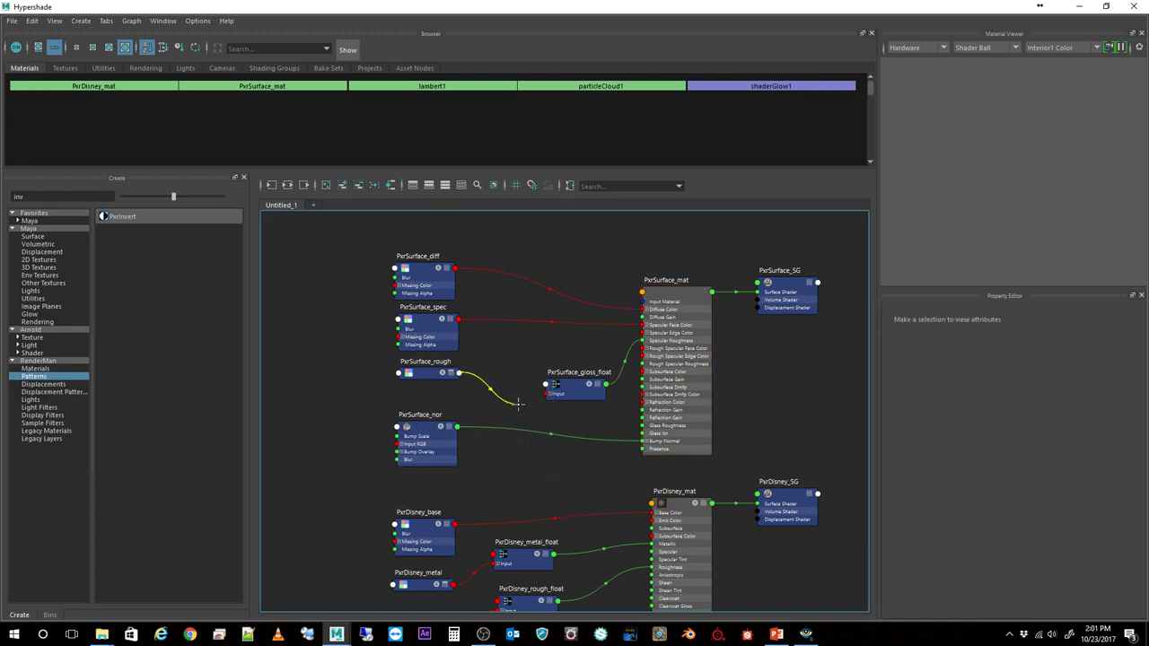
{"action": "left_click", "coordinate": [547, 393]}
Set PxrSurface_gloss_float's mode to Luminance and move the node closer to PxrSurface_rough.
{"action": "left_click", "coordinate": [554, 399]}
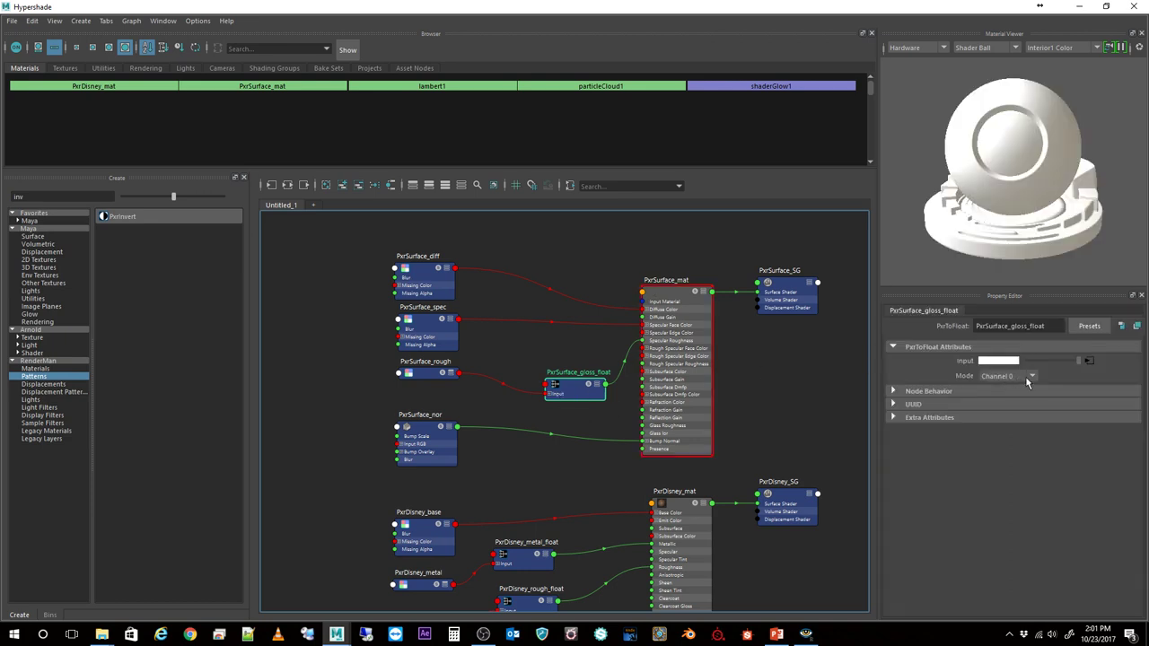
{"action": "left_click", "coordinate": [1029, 377]}
{"action": "left_click", "coordinate": [1018, 429]}
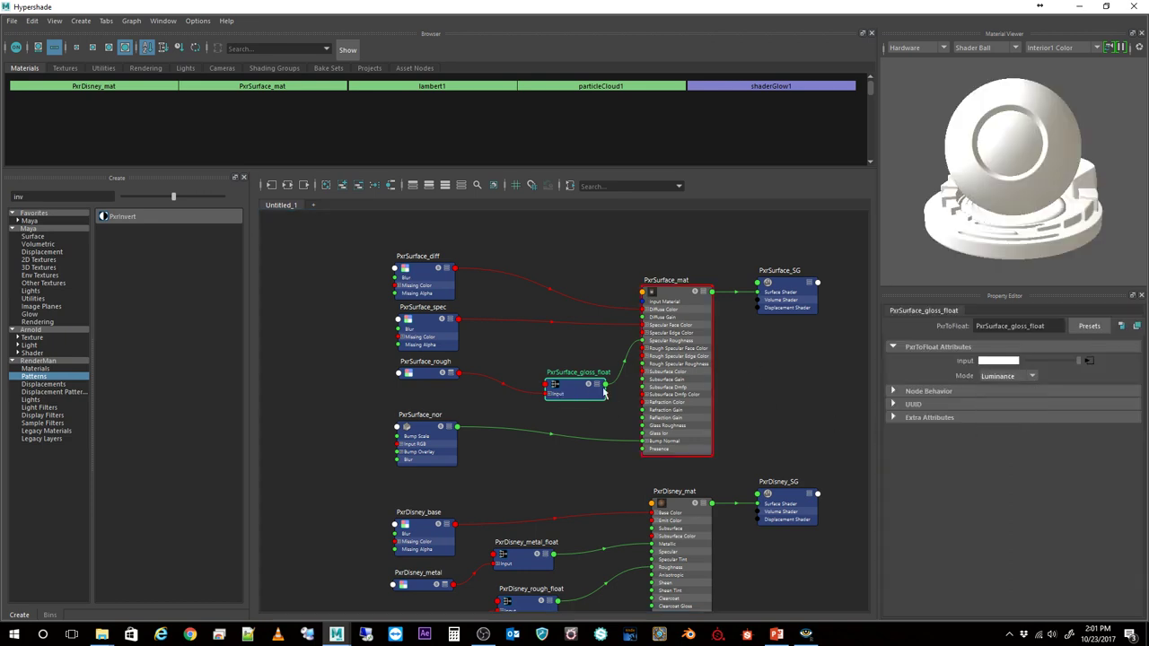
{"action": "left_click_drag", "start_coordinate": [576, 396], "coordinate": [538, 375]}
Rename the PxrSurface_gloss_float node as PxrSurface_rough_float.
{"action": "left_click", "coordinate": [681, 344]}
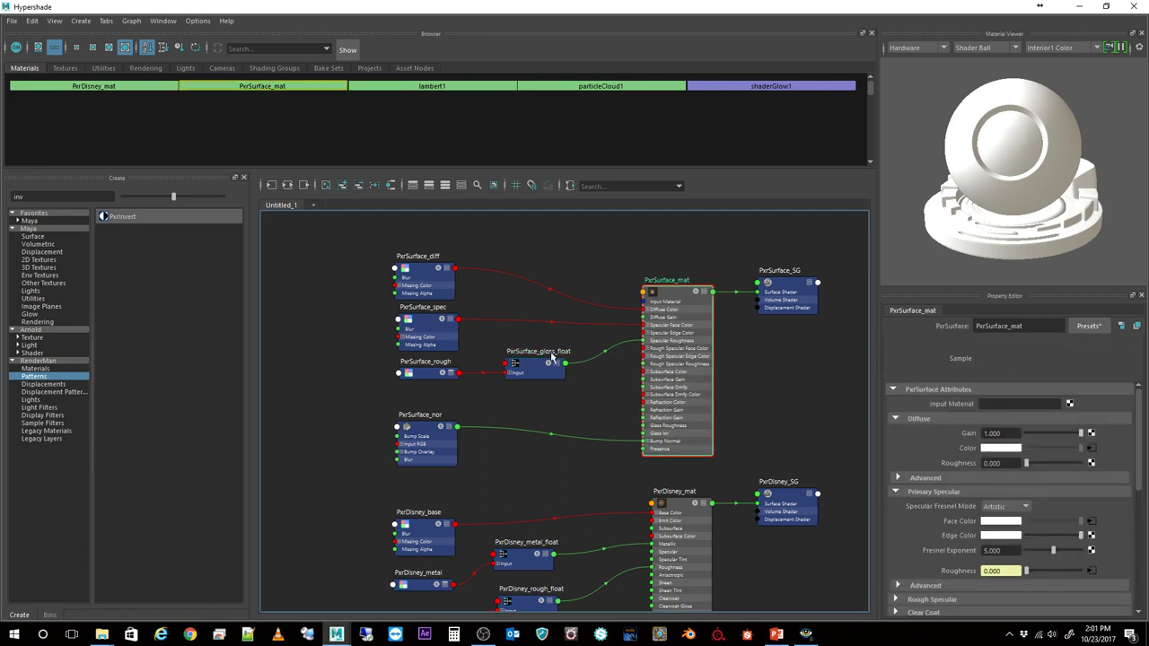
{"action": "double_click", "coordinate": [550, 351]}
{"action": "left_click_drag", "start_coordinate": [560, 350], "coordinate": [541, 350]}
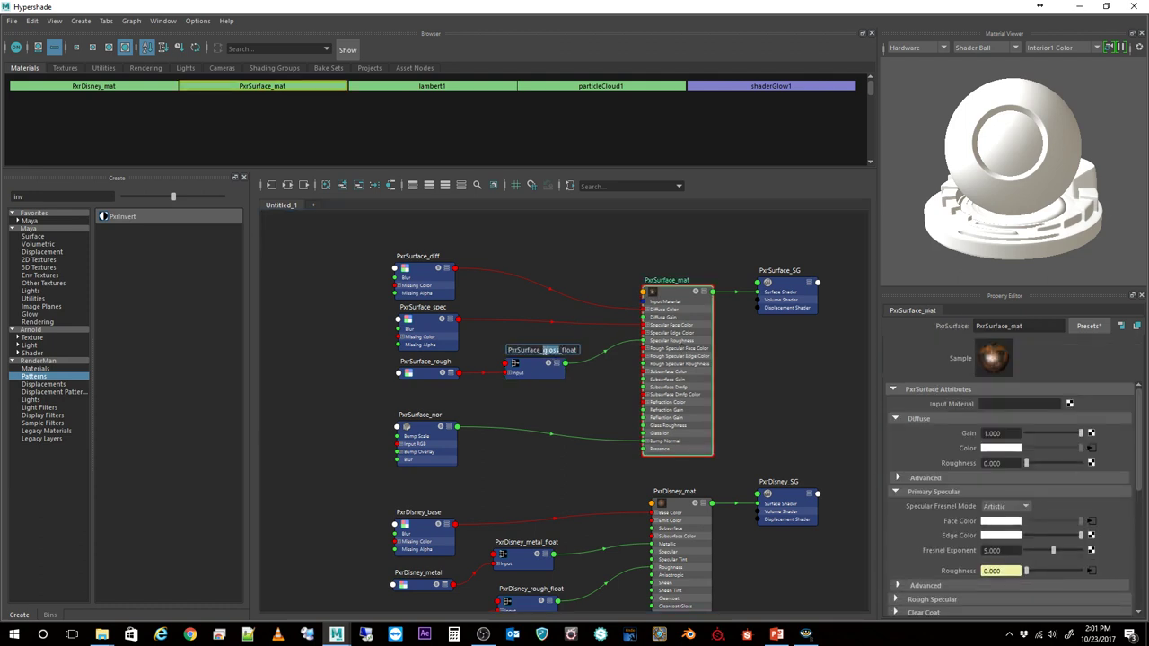
{"action": "type", "text": "rough"}
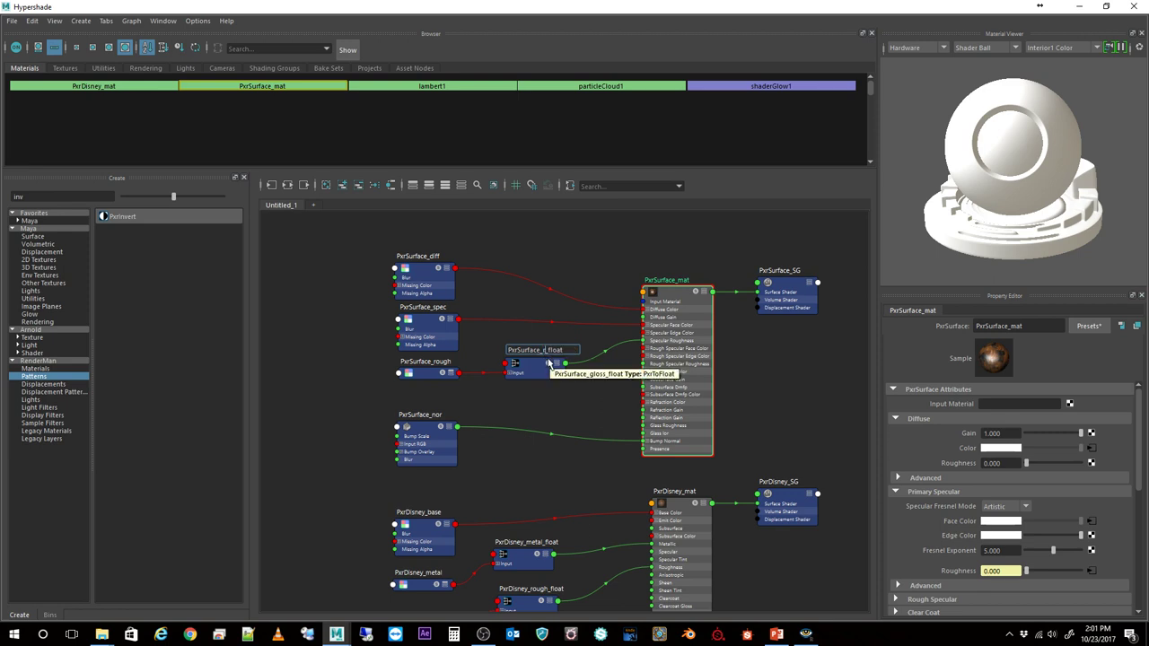
{"action": "key", "text": "Return"}
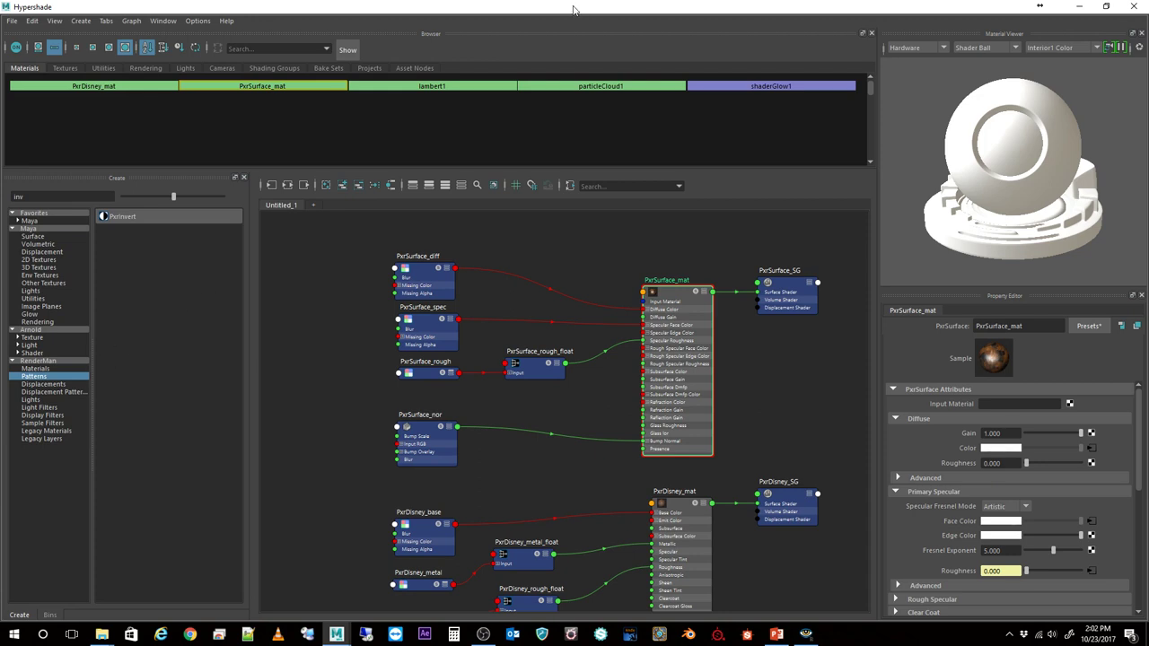
Move the Hypershade out of the way, render the sphere with the direct roughness connection and open the render window.
{"action": "left_click_drag", "start_coordinate": [575, 12], "coordinate": [607, 547]}
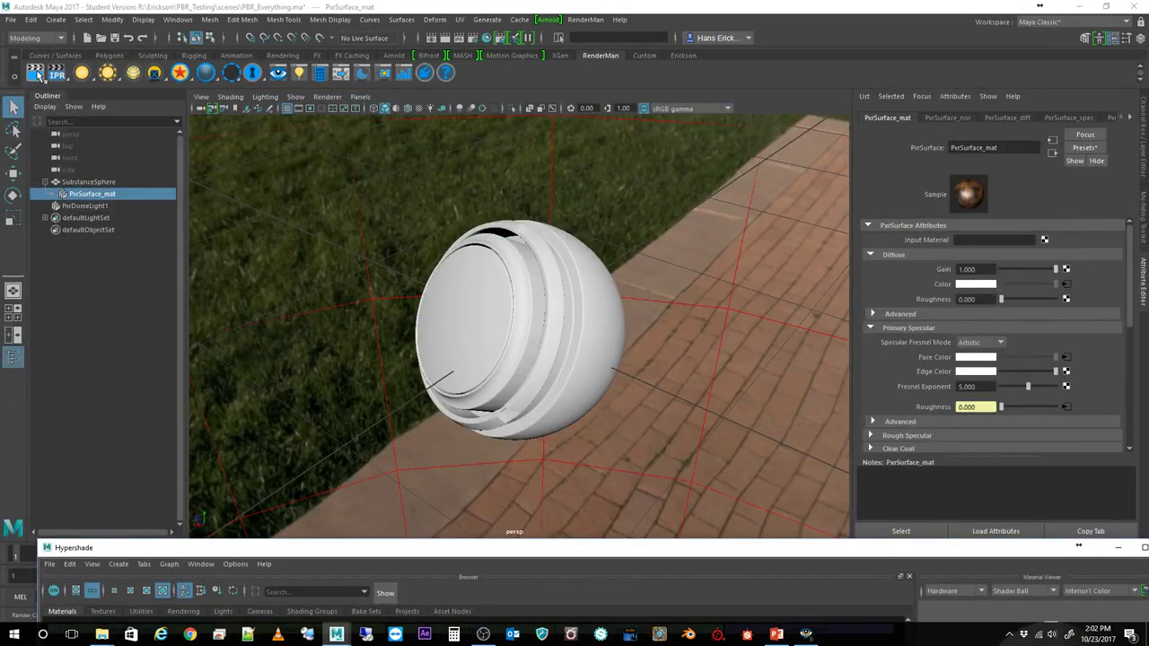
{"action": "left_click", "coordinate": [38, 75]}
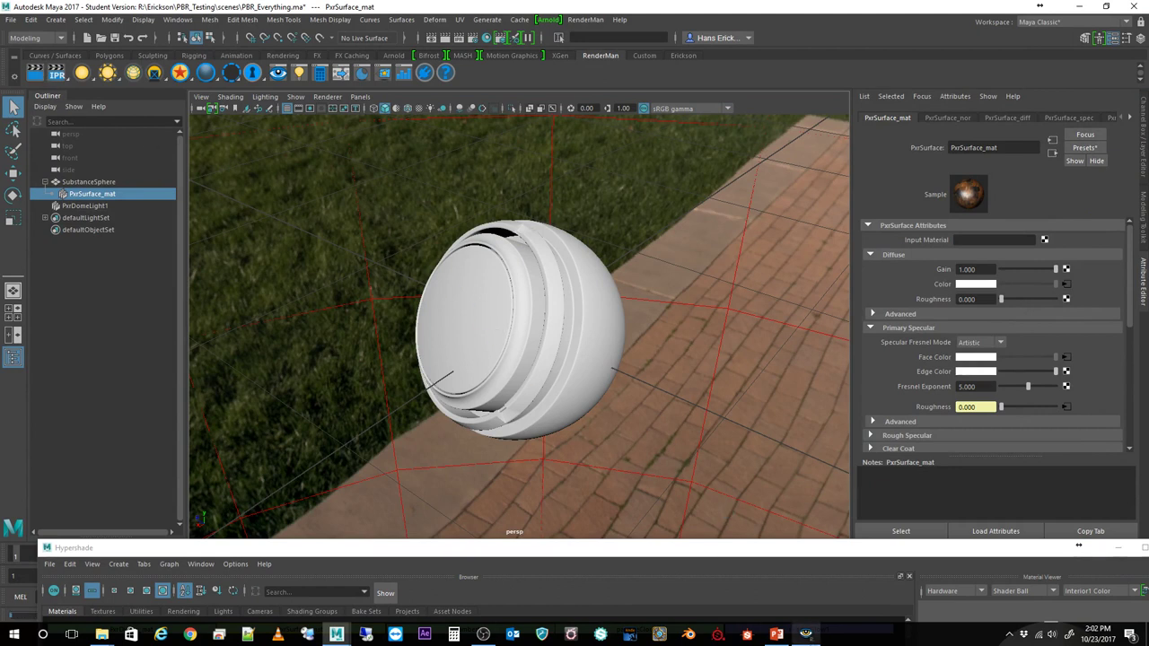
{"action": "left_click", "coordinate": [806, 635]}
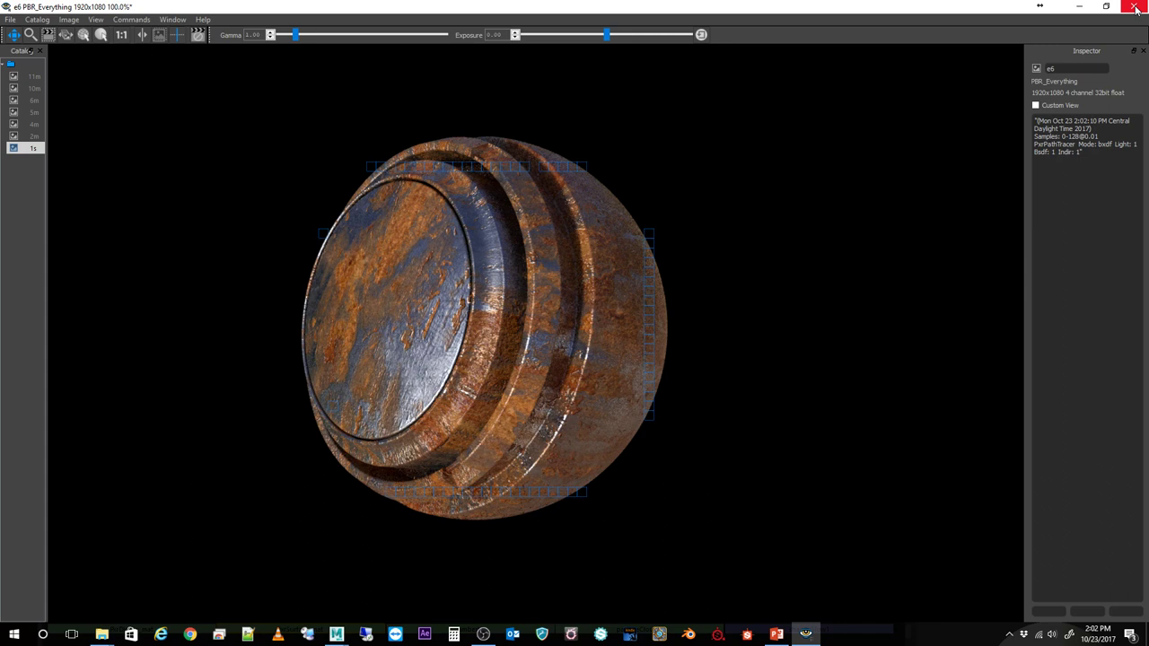
Close the render window, save the scene despite the student version notice, and discard the modified render session.
{"action": "left_click", "coordinate": [1136, 8]}
{"action": "left_click", "coordinate": [10, 19]}
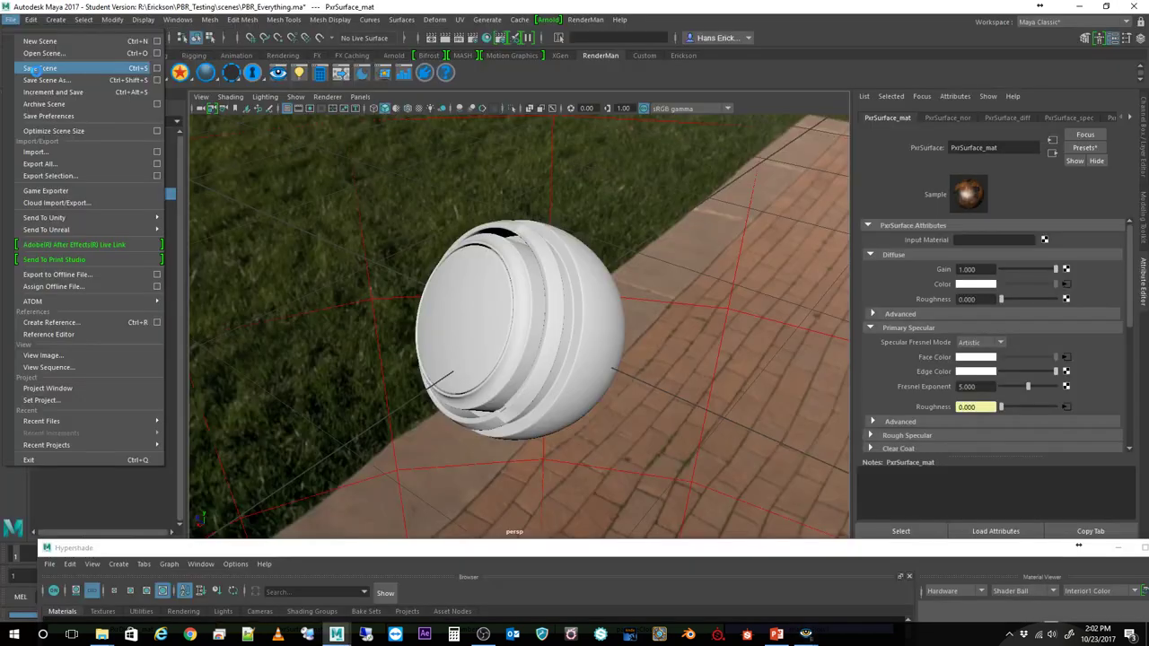
{"action": "left_click", "coordinate": [32, 69]}
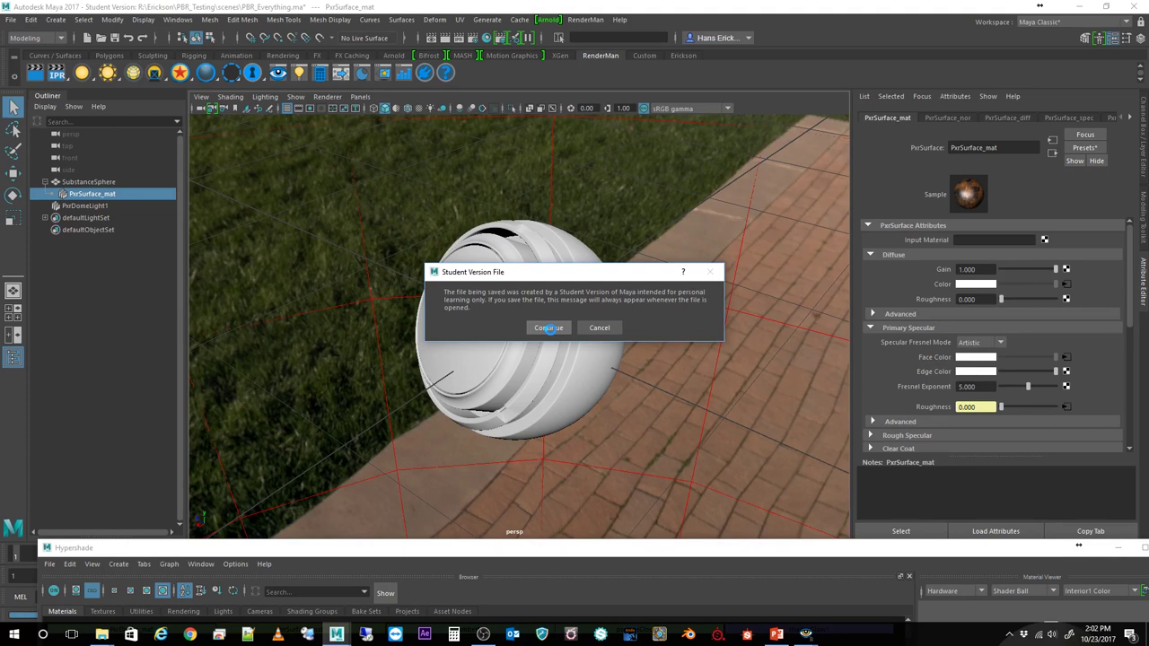
{"action": "left_click", "coordinate": [548, 327]}
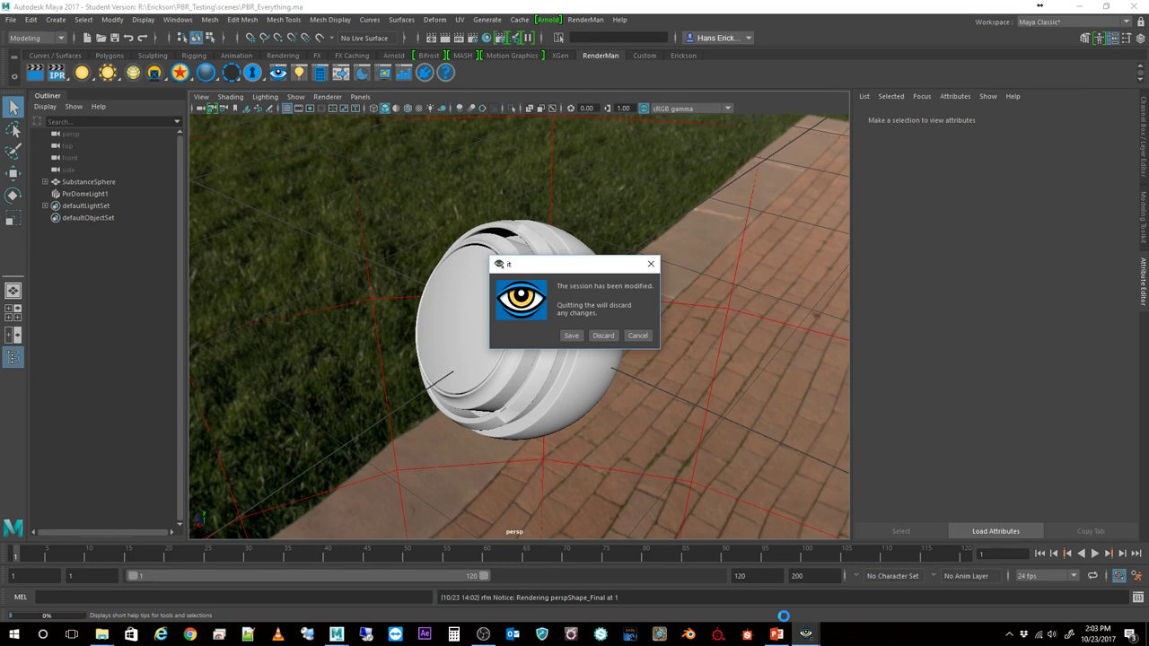
{"action": "left_click", "coordinate": [603, 335]}
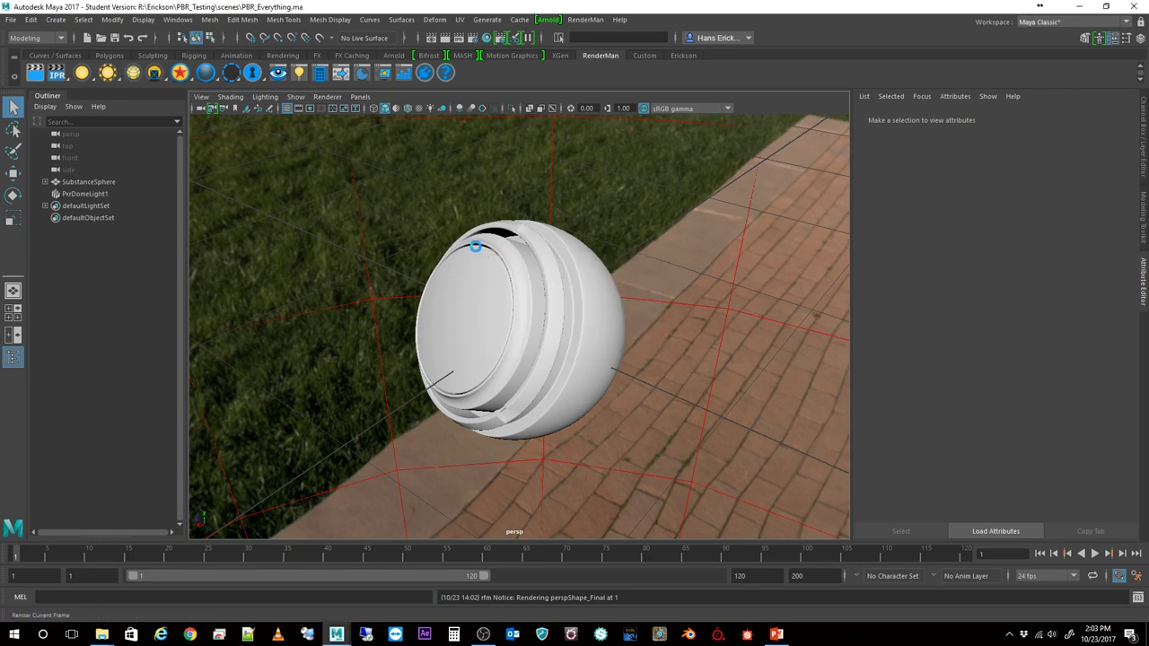
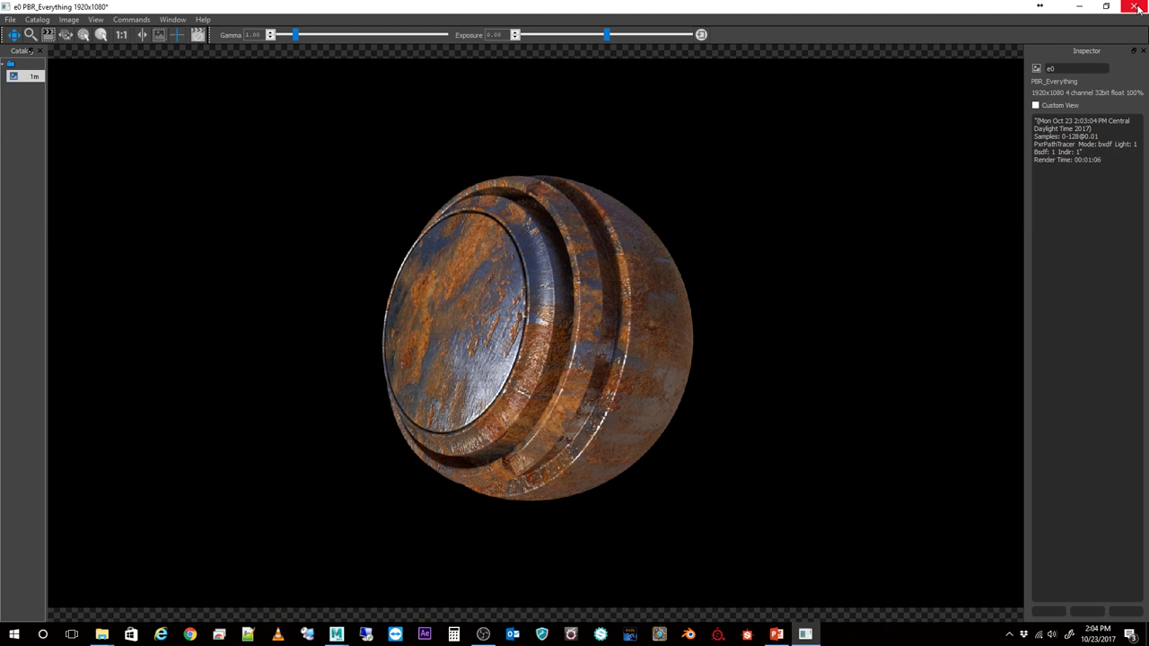
Put the finished render away and compare the PxrDisney and PxrSurface examples in PBR_Examples.jpg.
{"action": "left_click", "coordinate": [1136, 7]}
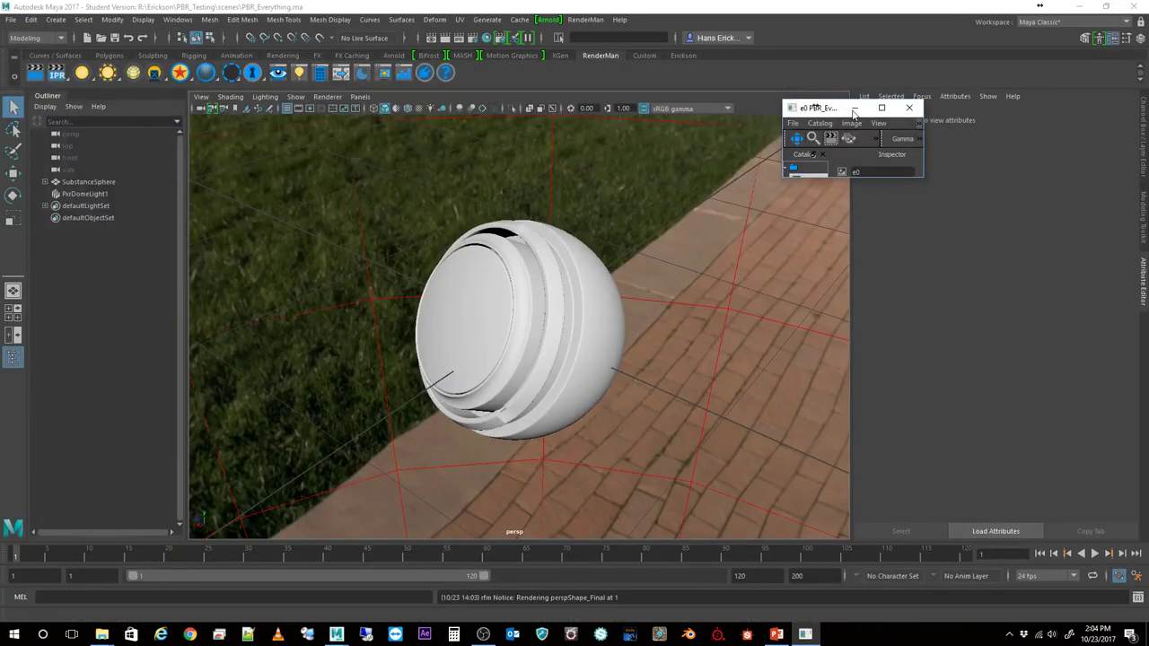
{"action": "left_click", "coordinate": [854, 110]}
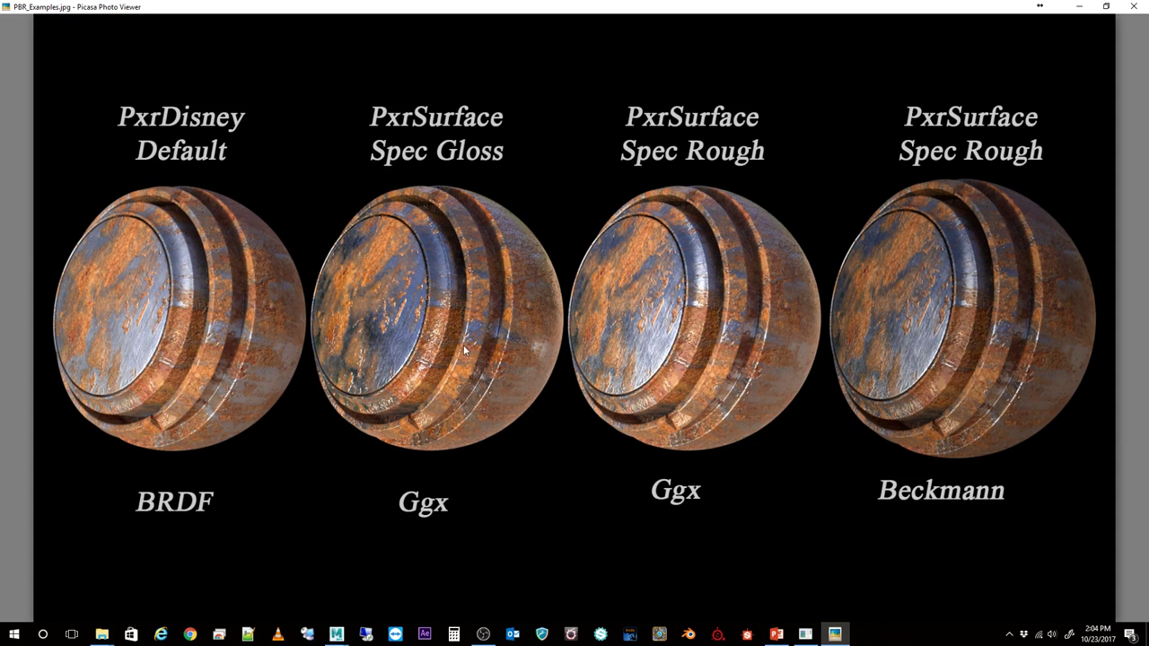
{"action": "mouse_move", "coordinate": [460, 334]}
{"action": "mouse_move", "coordinate": [690, 395]}
{"action": "left_click", "coordinate": [1079, 7]}
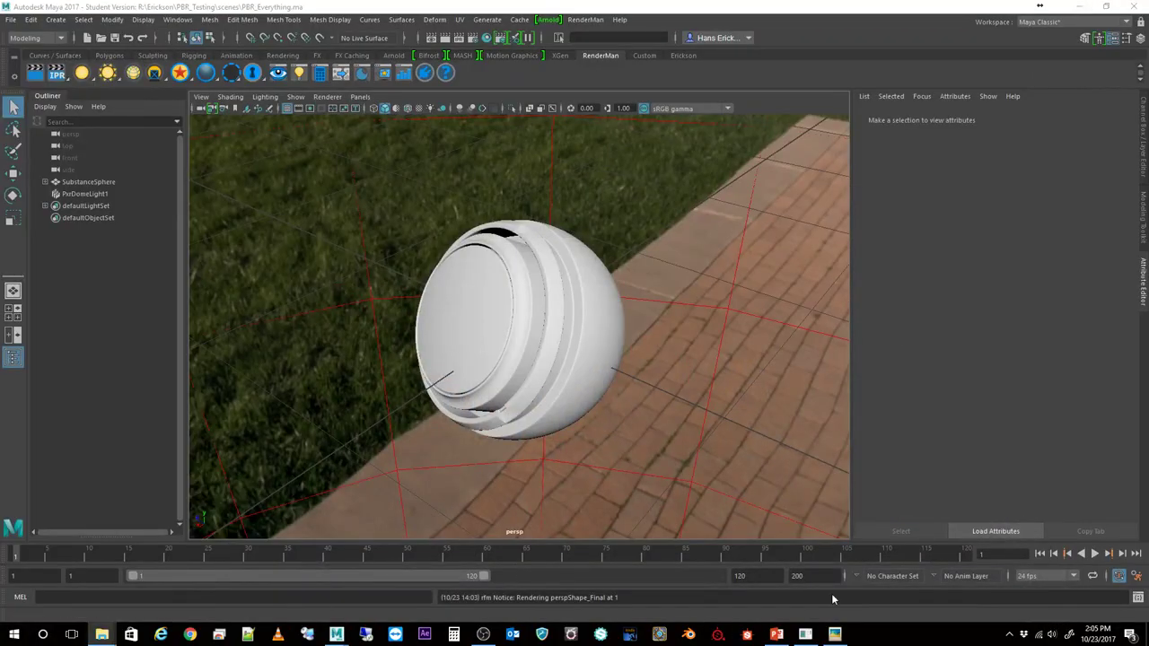
Reopen the Hypershade and set the primary specular model of PxrSurface_mat to Ggx in its advanced attributes.
{"action": "left_click", "coordinate": [486, 38]}
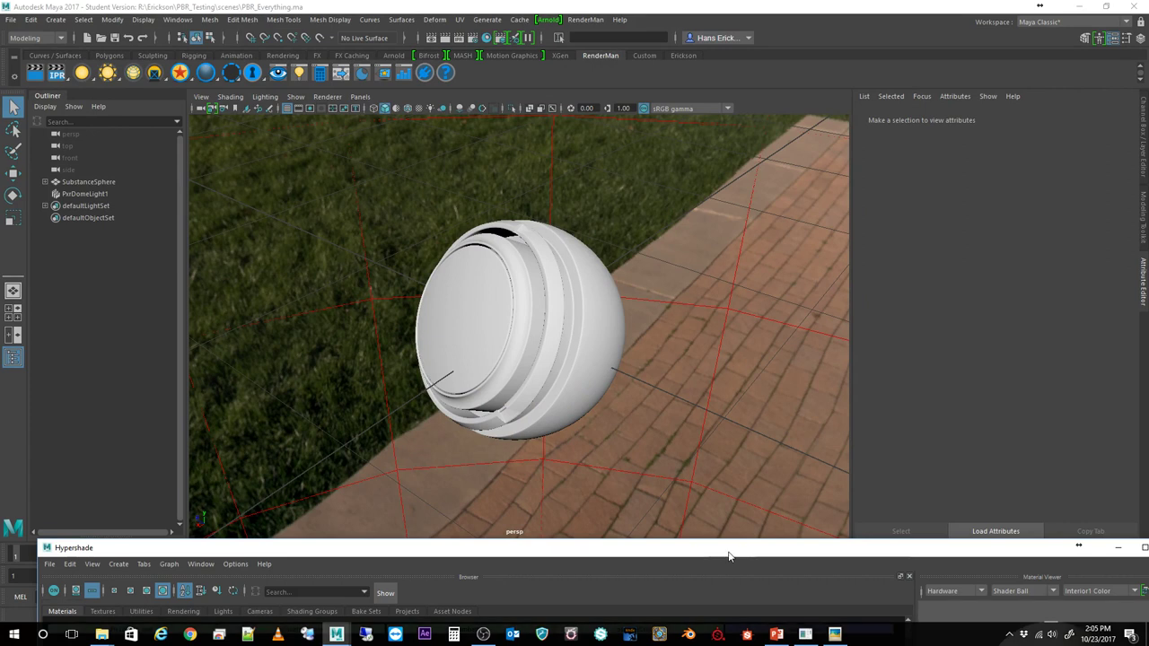
{"action": "left_click_drag", "start_coordinate": [723, 554], "coordinate": [686, 2]}
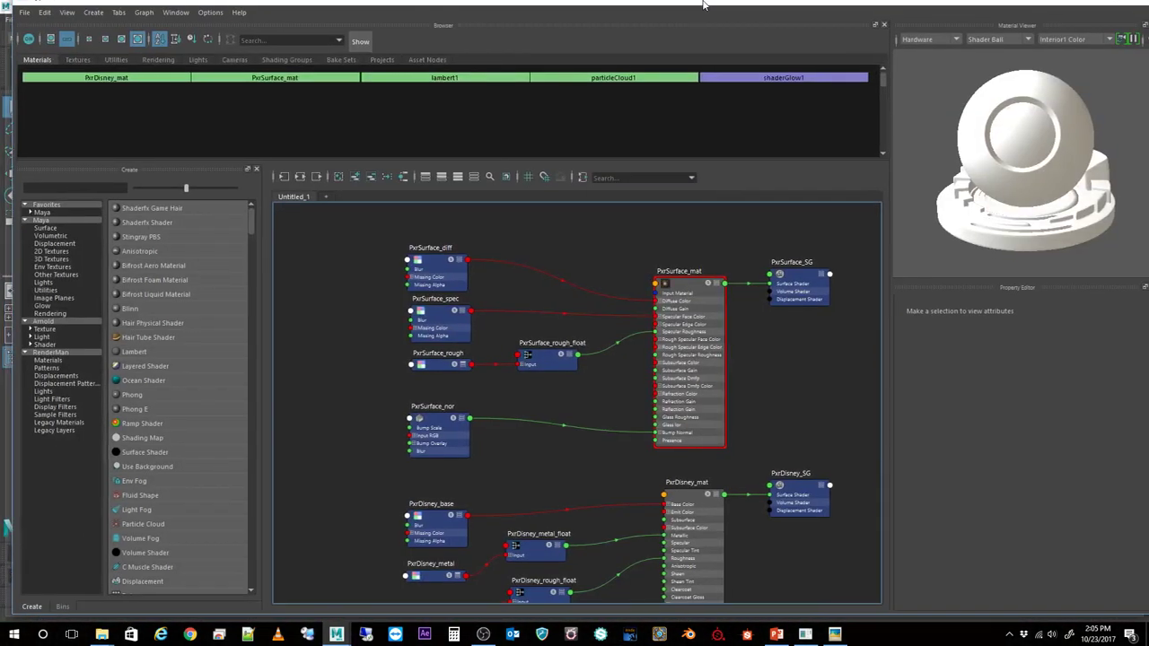
{"action": "left_click", "coordinate": [676, 377]}
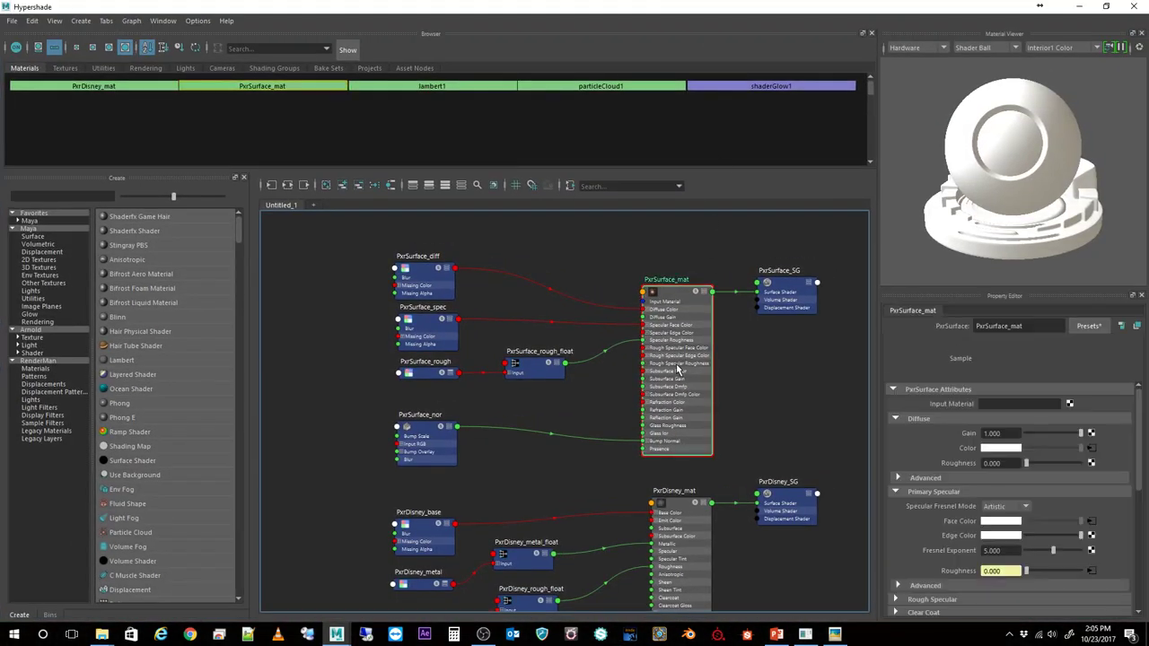
{"action": "scroll", "coordinate": [969, 507], "scroll_direction": "down", "scroll_amount": 5}
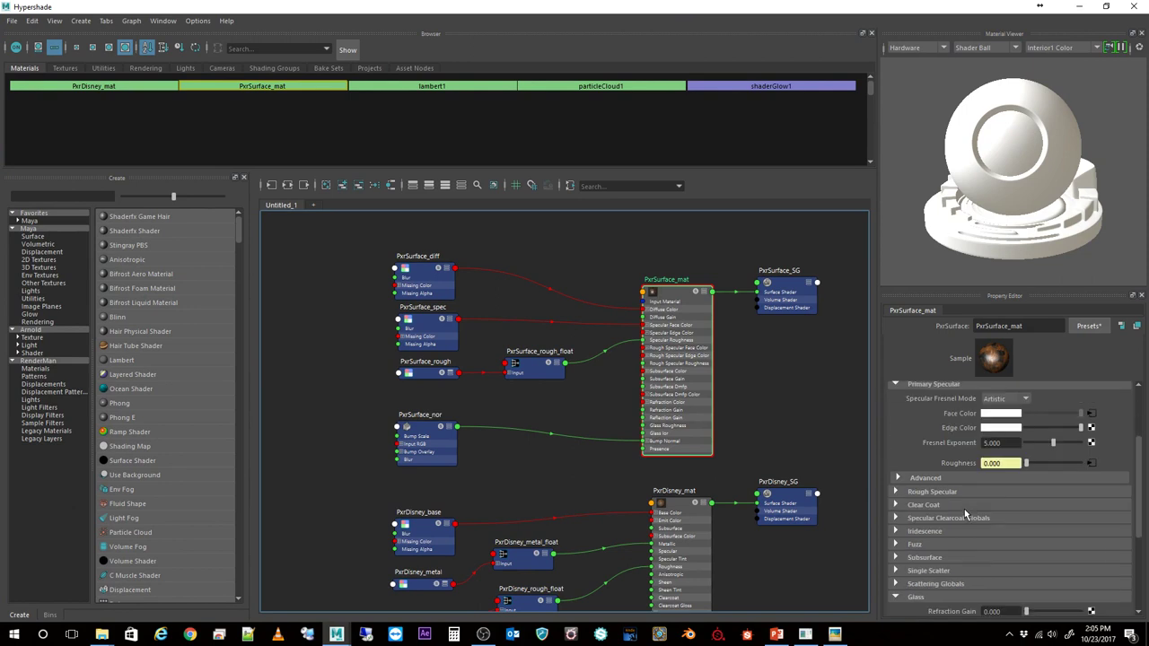
{"action": "left_click", "coordinate": [898, 478]}
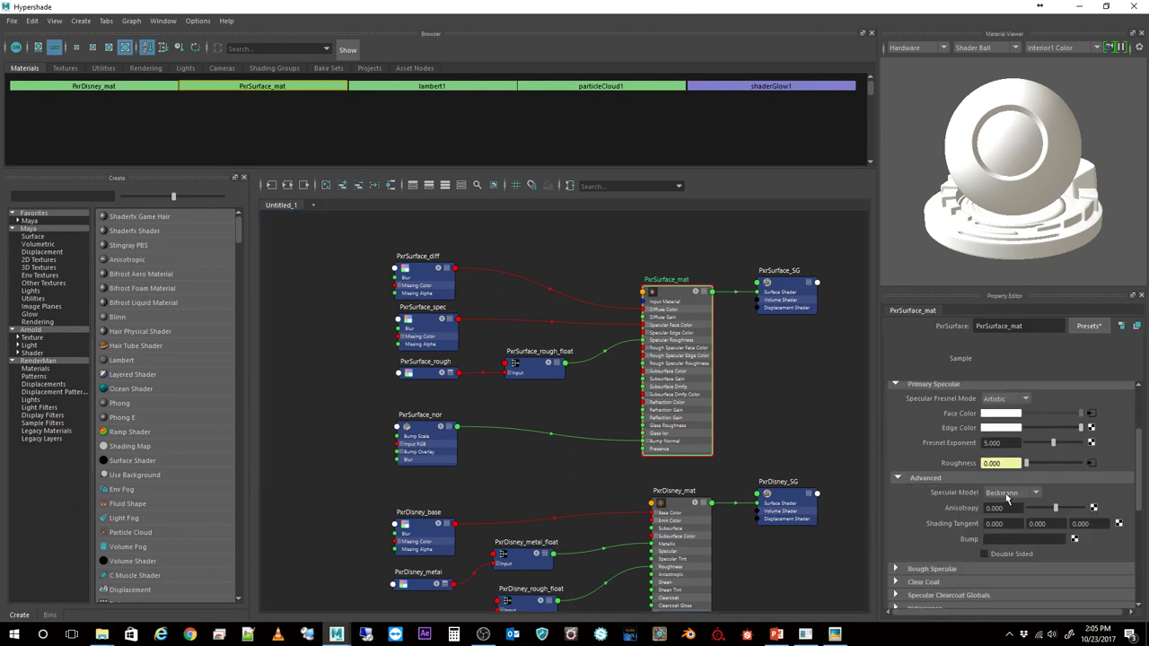
{"action": "mouse_move", "coordinate": [1010, 496]}
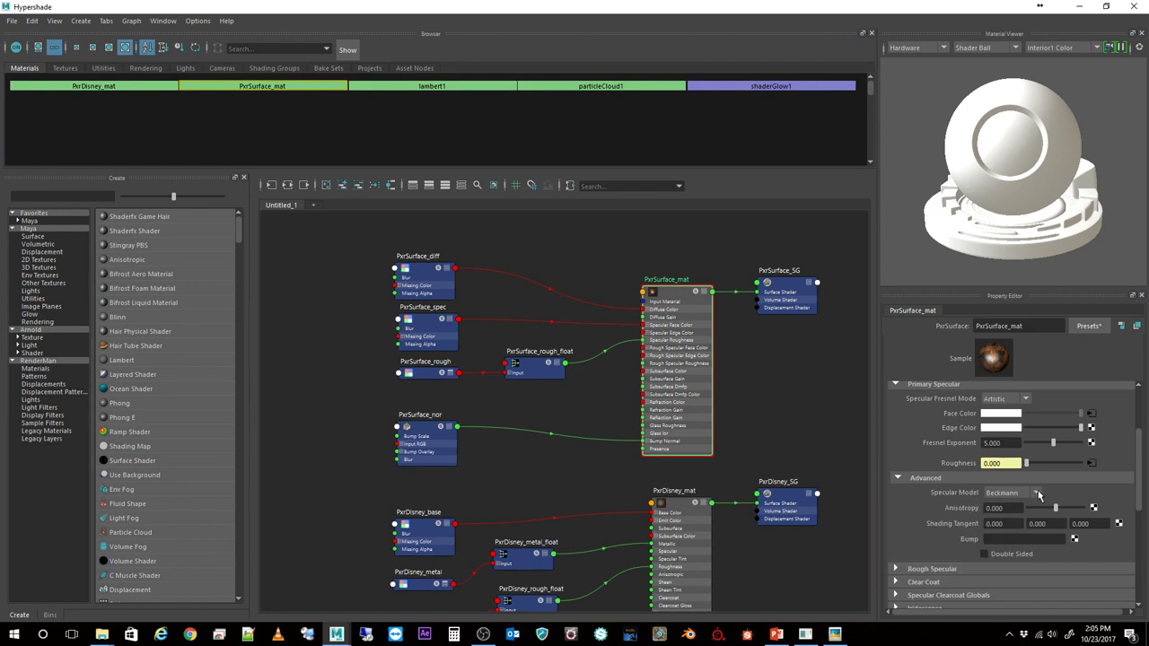
{"action": "left_click", "coordinate": [1036, 493]}
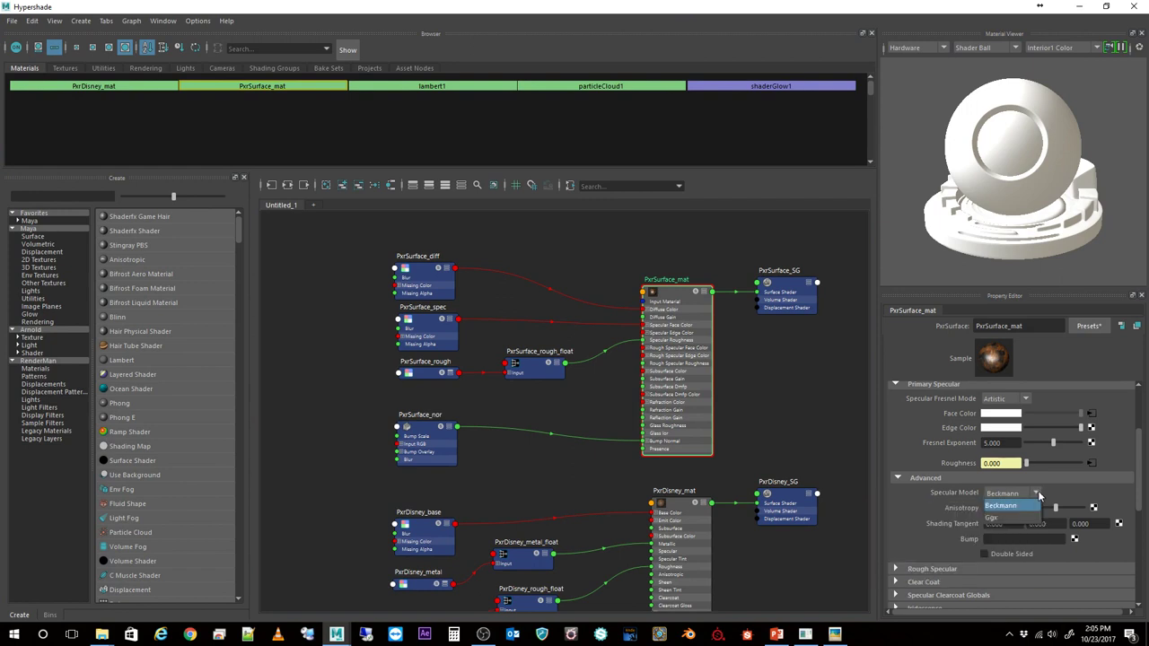
{"action": "left_click", "coordinate": [1001, 520]}
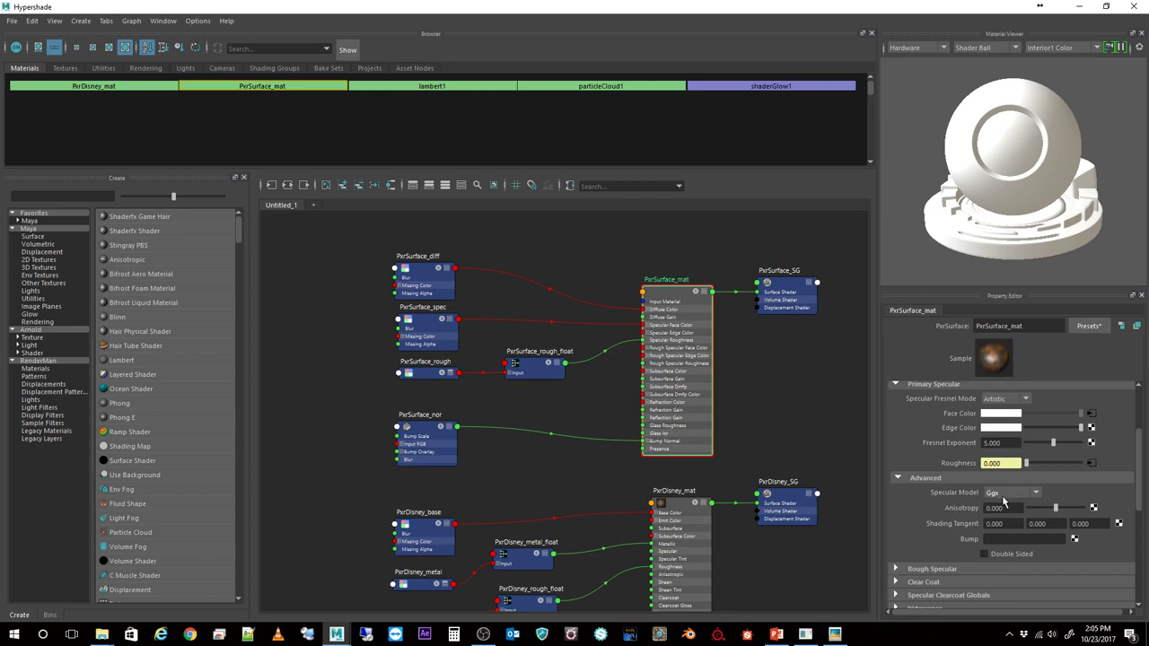
{"action": "mouse_move", "coordinate": [1005, 499]}
Close the Hypershade and save the scene, continuing past the student version notice.
{"action": "left_click", "coordinate": [1136, 7]}
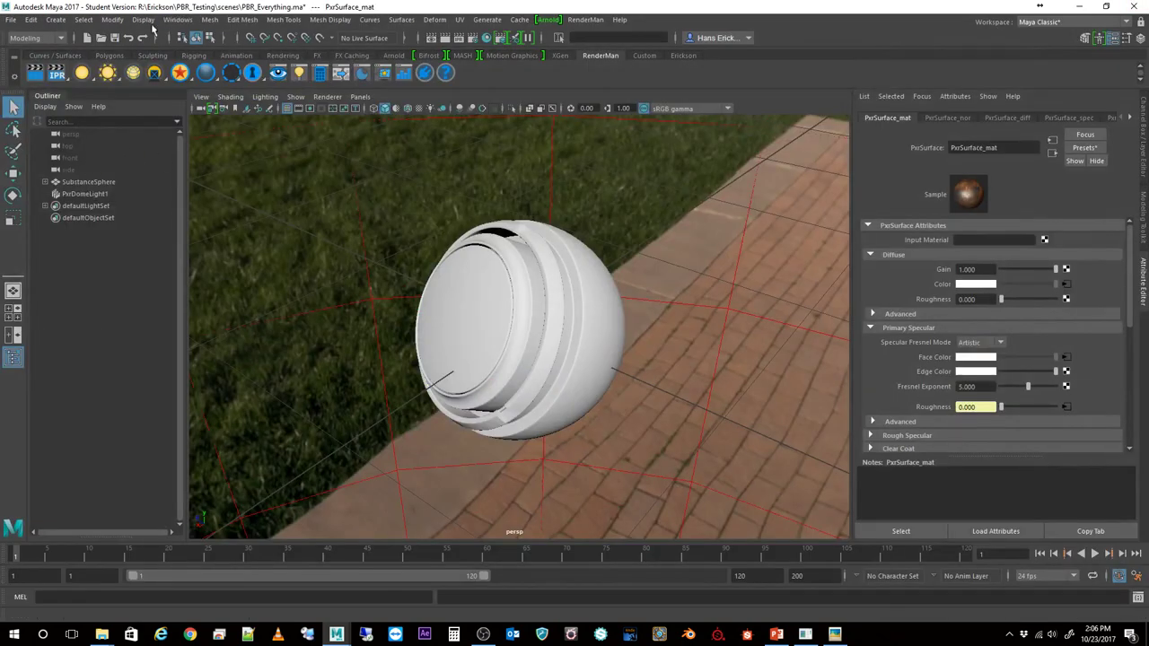
{"action": "left_click", "coordinate": [11, 18]}
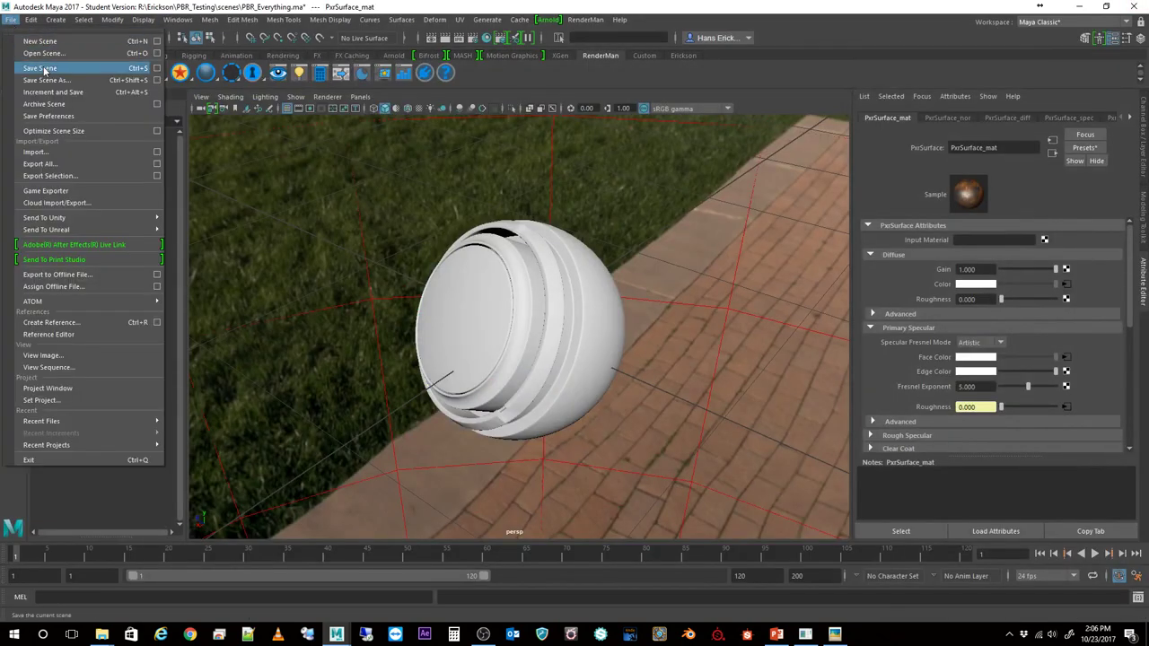
{"action": "left_click", "coordinate": [41, 70]}
{"action": "left_click", "coordinate": [558, 330]}
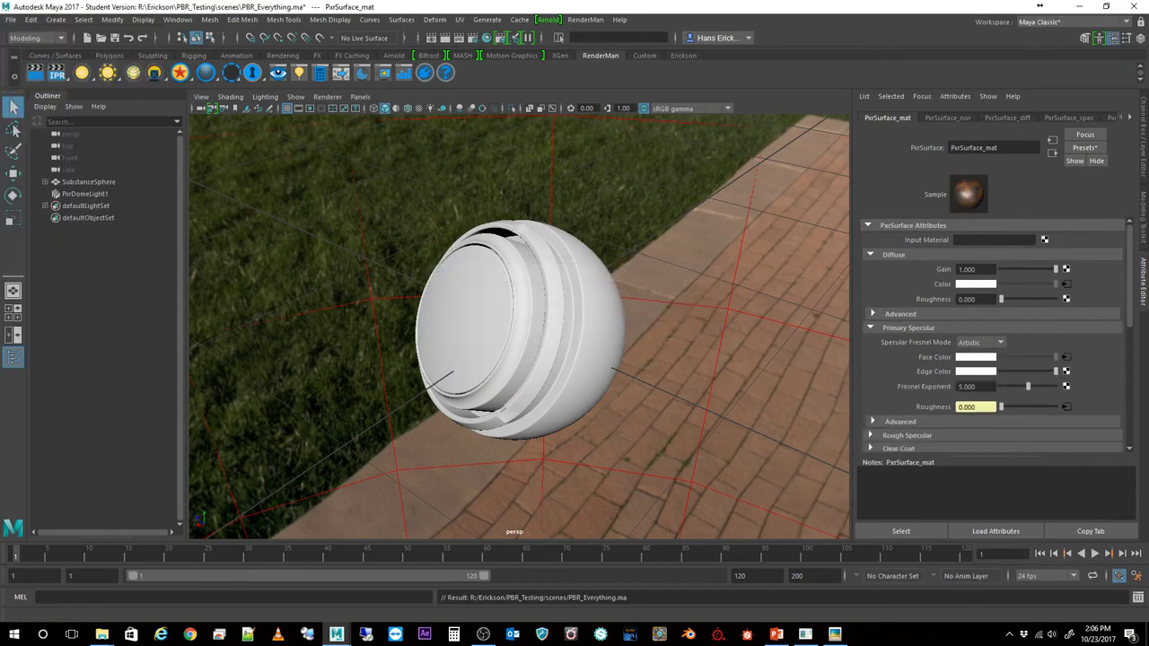
Bring PBR_Examples.jpg back up, then switch to Substance Painter and open the recent project Sphere_Everything.spp.
{"action": "left_click", "coordinate": [835, 634]}
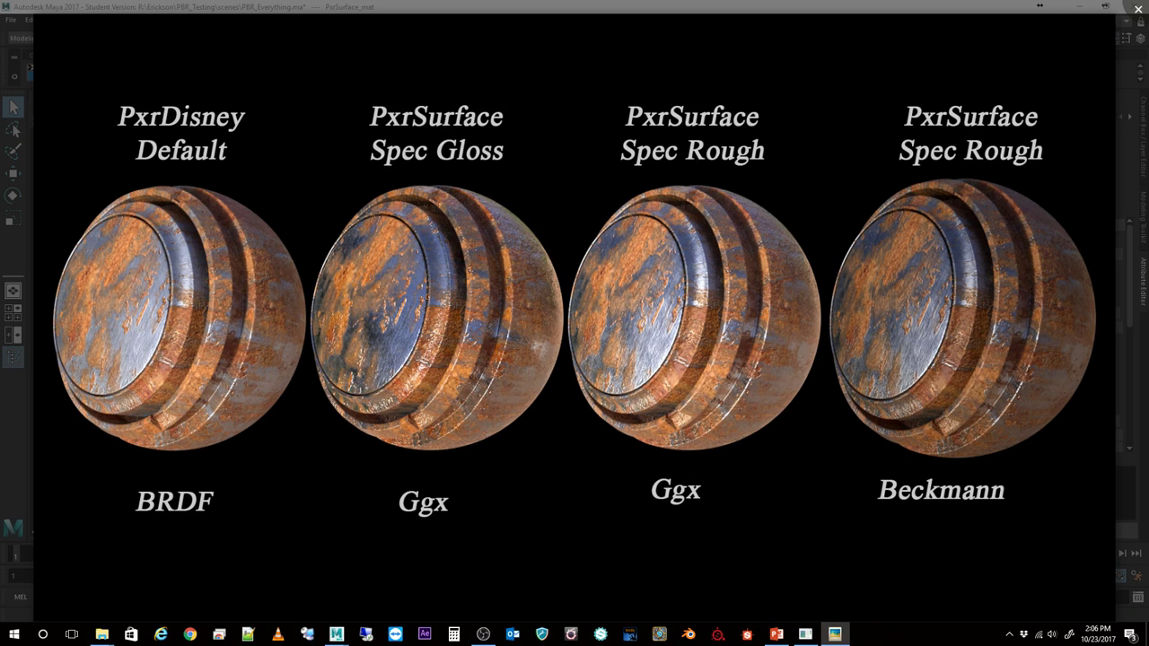
{"action": "left_click", "coordinate": [719, 635]}
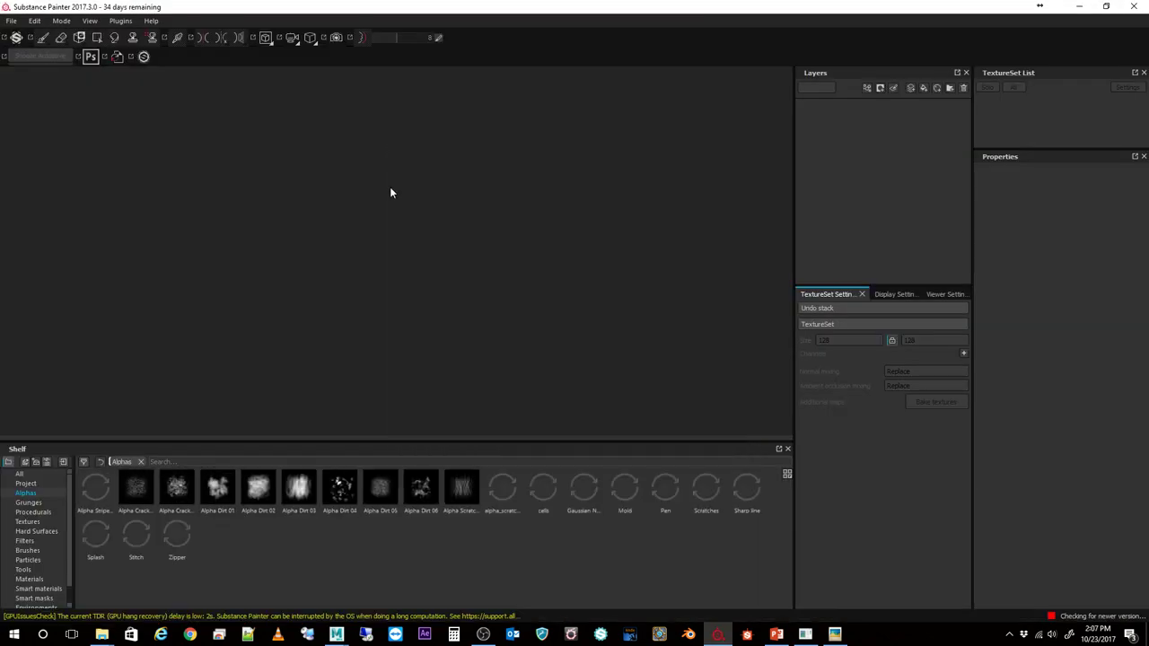
{"action": "left_click", "coordinate": [11, 20]}
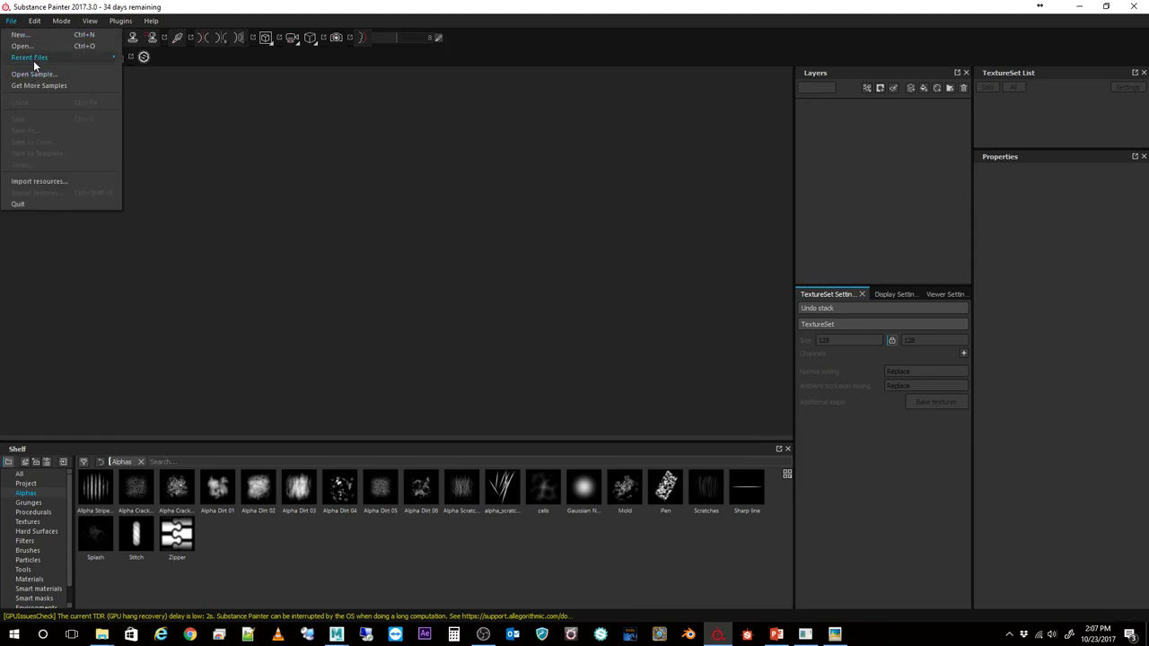
{"action": "mouse_move", "coordinate": [32, 53]}
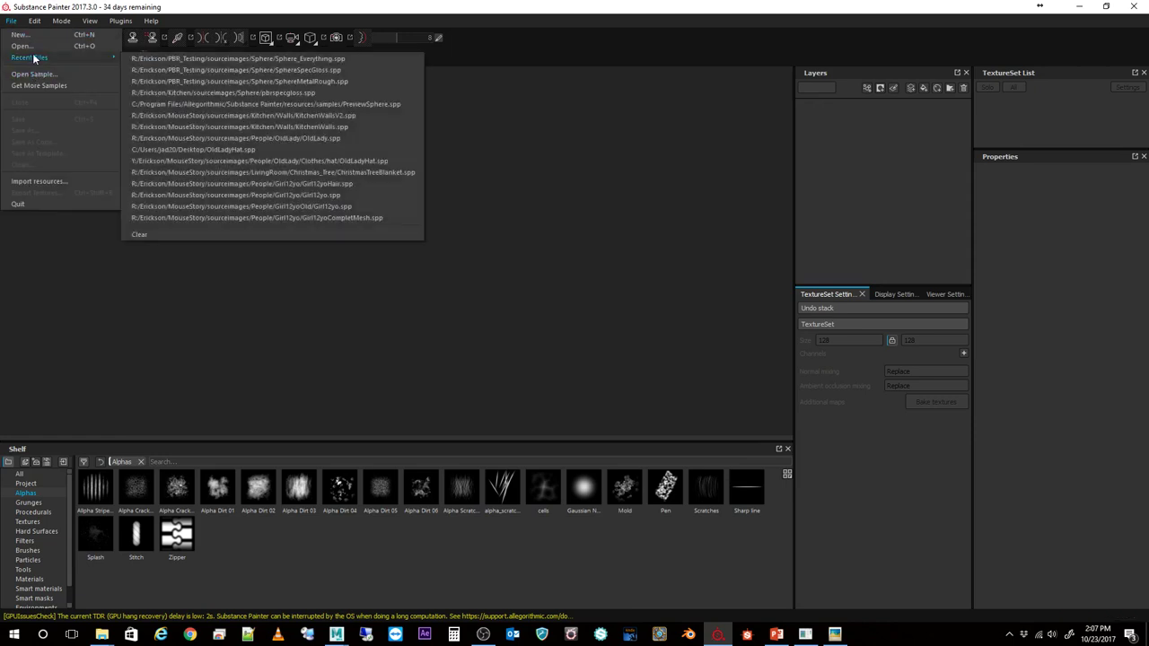
{"action": "left_click", "coordinate": [186, 55]}
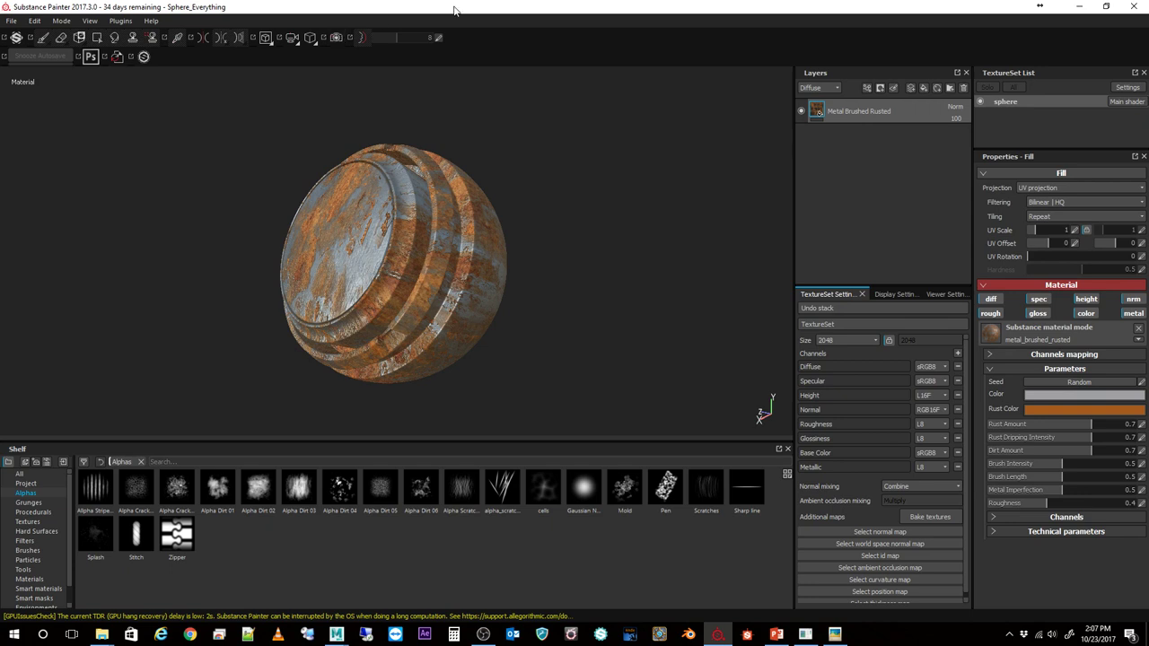
Render the rusted sphere with Iray and place a narrowed Substance Painter window beside the PBR_Examples image.
{"action": "mouse_move", "coordinate": [456, 11]}
{"action": "left_mouse_down"}
{"action": "mouse_move", "coordinate": [436, 46]}
{"action": "mouse_move", "coordinate": [455, 58]}
{"action": "left_mouse_up"}
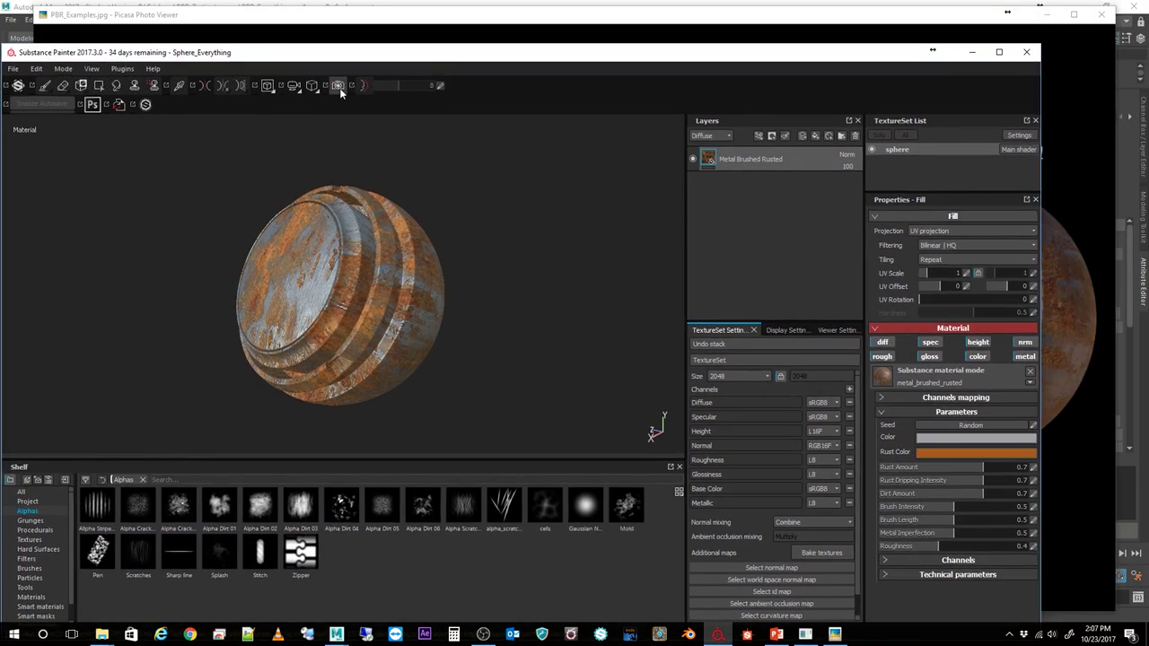
{"action": "left_click", "coordinate": [339, 86]}
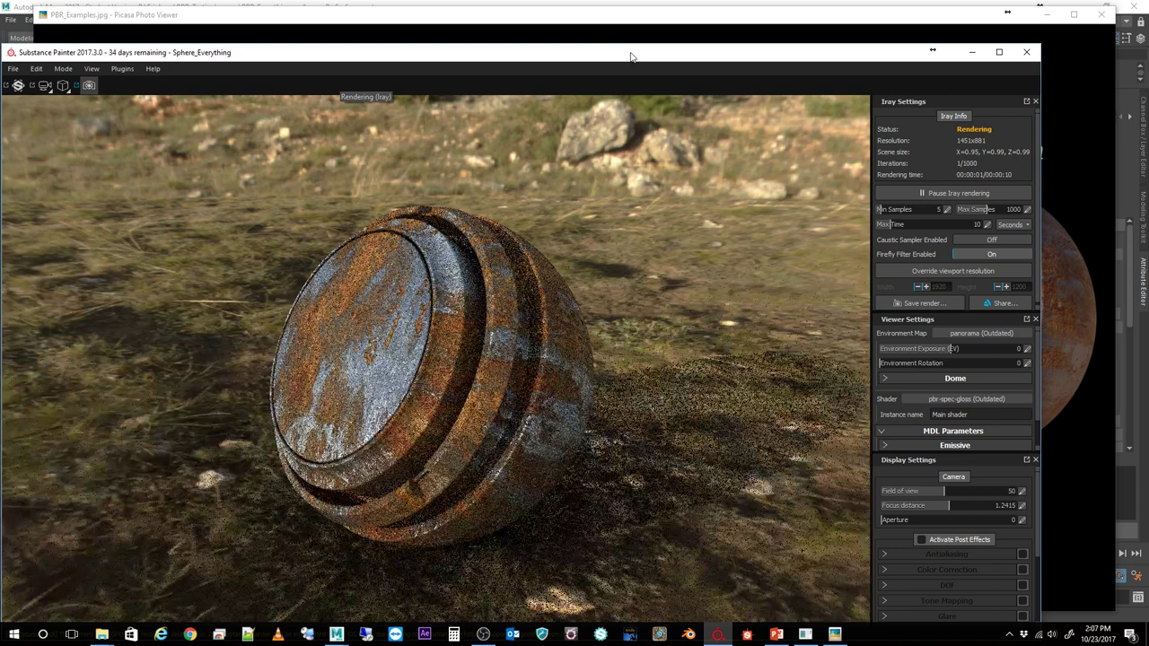
{"action": "mouse_move", "coordinate": [631, 58]}
{"action": "left_mouse_down"}
{"action": "mouse_move", "coordinate": [552, 52]}
{"action": "mouse_move", "coordinate": [576, 53]}
{"action": "left_mouse_up"}
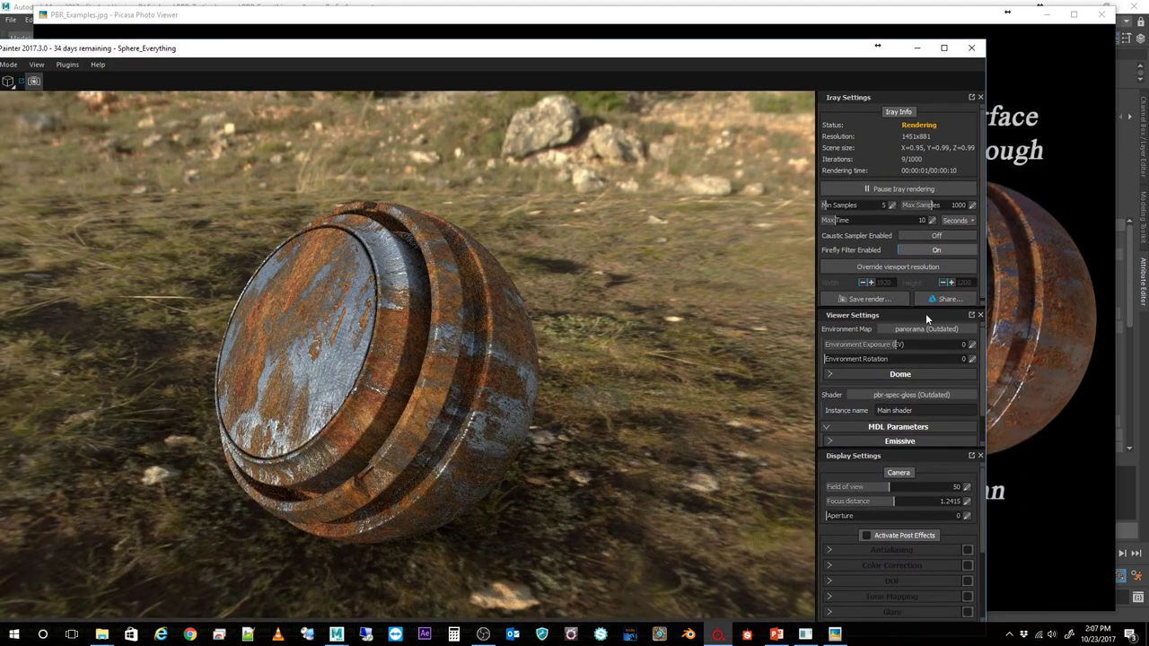
{"action": "left_click_drag", "start_coordinate": [985, 368], "coordinate": [607, 368]}
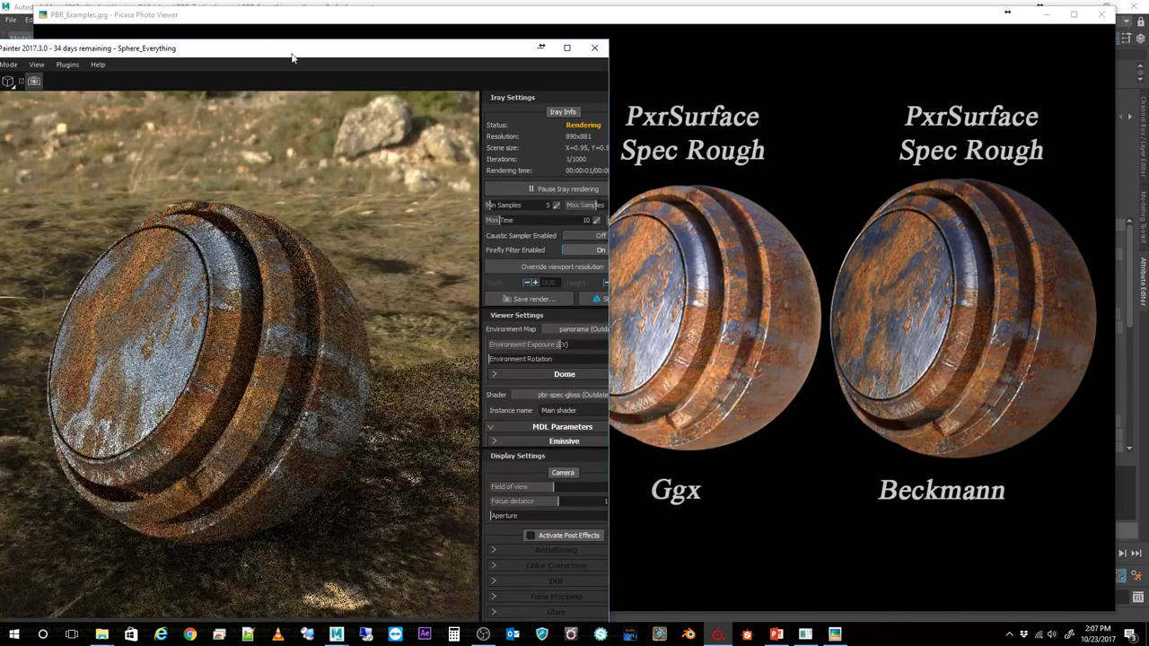
{"action": "mouse_move", "coordinate": [377, 54]}
{"action": "left_mouse_down"}
{"action": "mouse_move", "coordinate": [470, 64]}
{"action": "mouse_move", "coordinate": [804, 19]}
{"action": "left_mouse_up"}
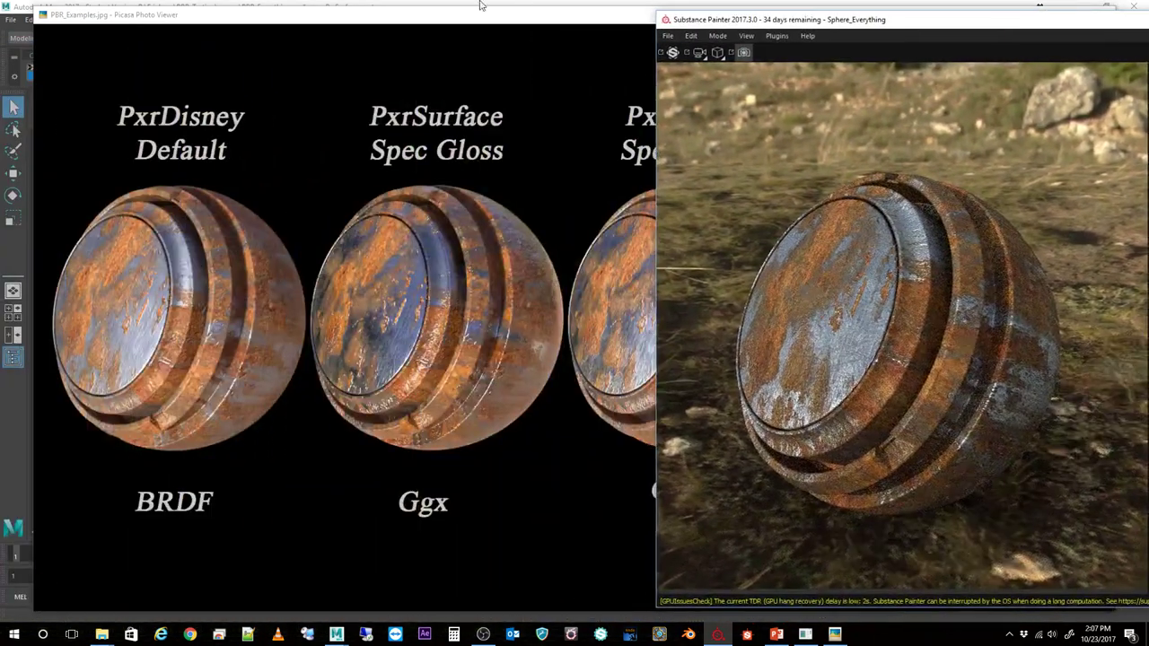
Shift the PBR_Examples image to compare its PxrSurface Ggx and Beckmann spheres with the Iray render.
{"action": "left_click", "coordinate": [480, 5]}
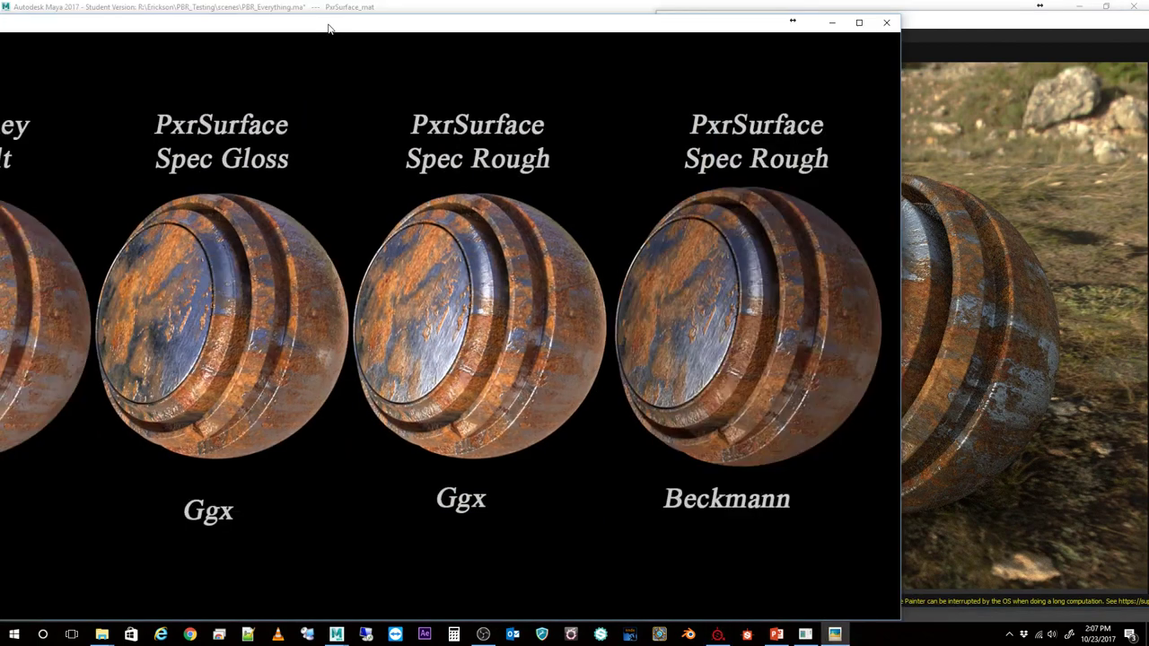
{"action": "left_click", "coordinate": [925, 19]}
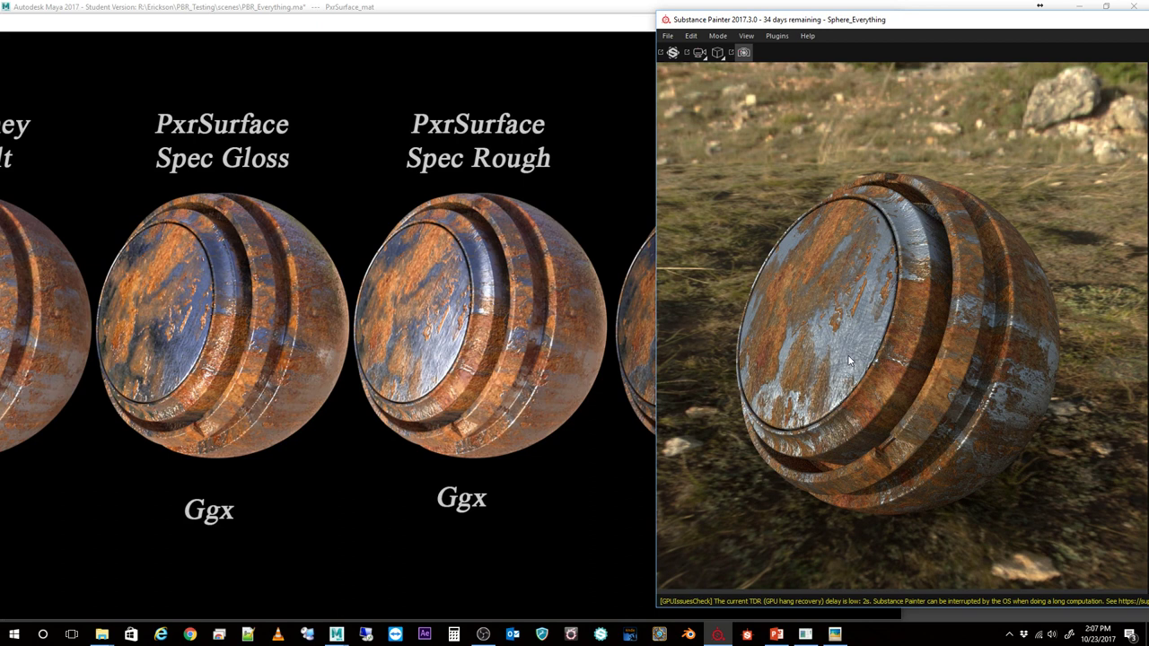
{"action": "left_click_drag", "start_coordinate": [546, 26], "coordinate": [381, 26]}
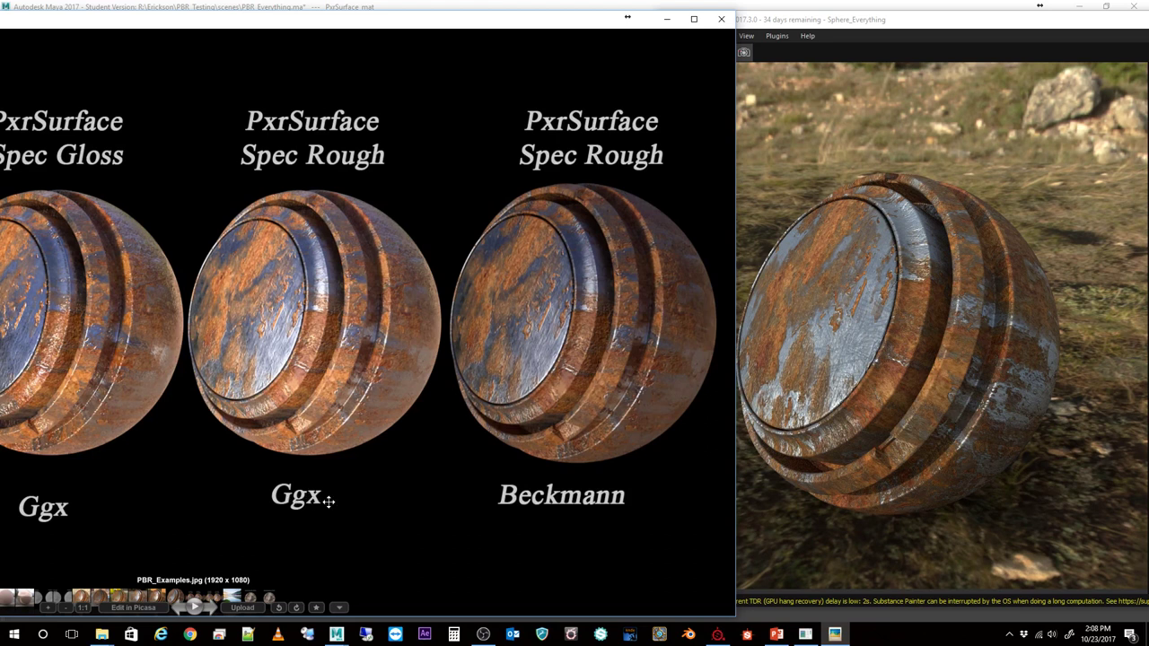
{"action": "left_click", "coordinate": [879, 415]}
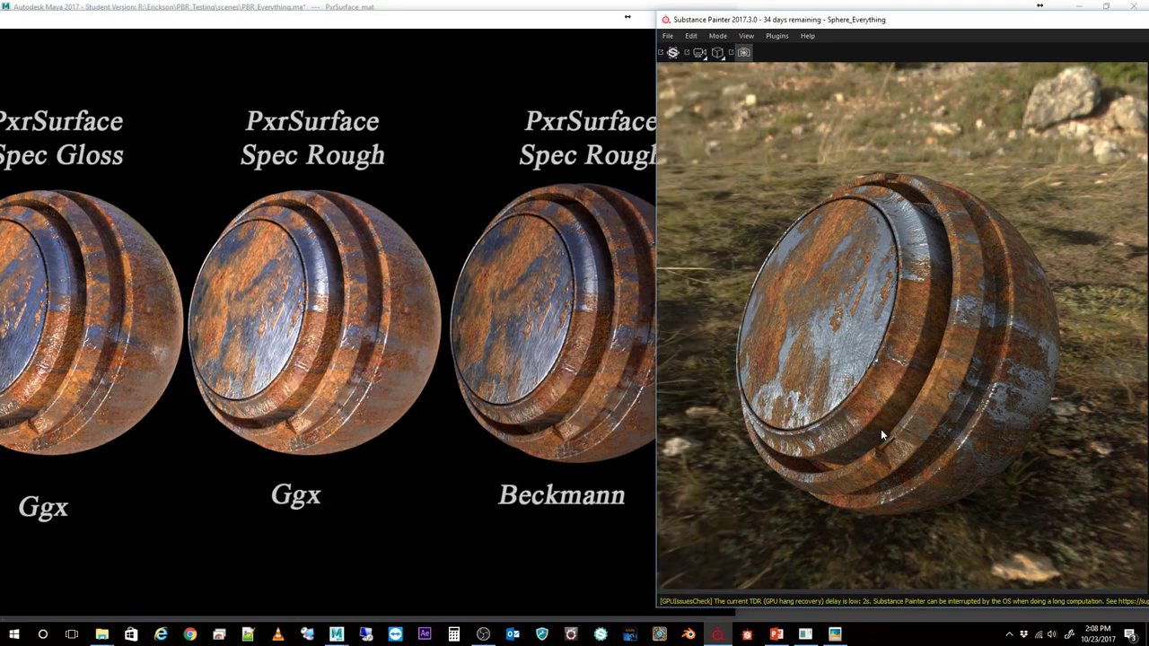